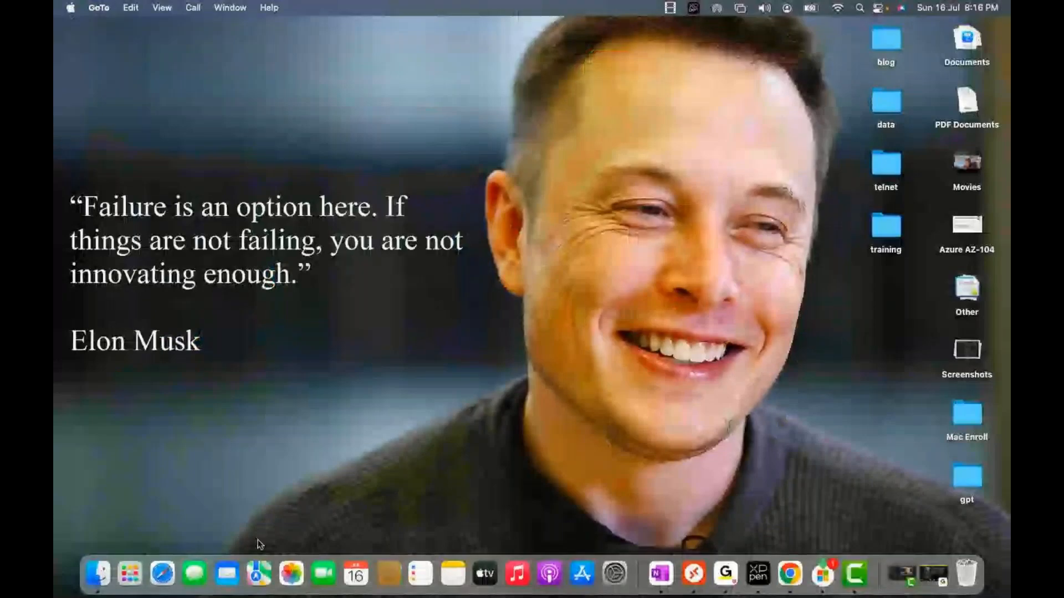
Step: Launch Chrome under the first profile and type Azure into the address bar
{"action": "left_click", "coordinate": [791, 575]}
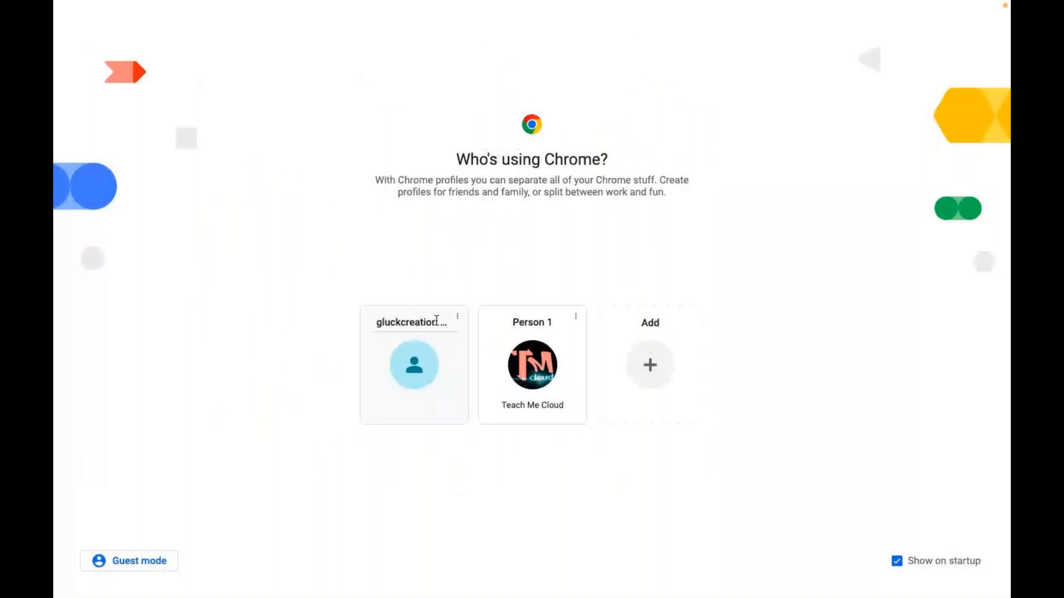
{"action": "left_click", "coordinate": [418, 364]}
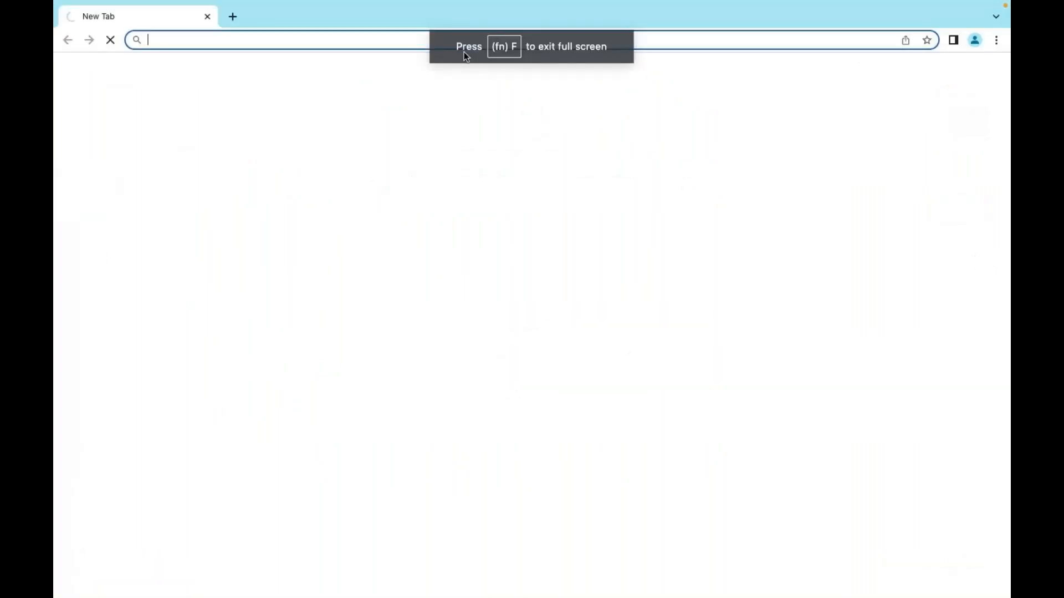
{"action": "type", "text": "Azure"}
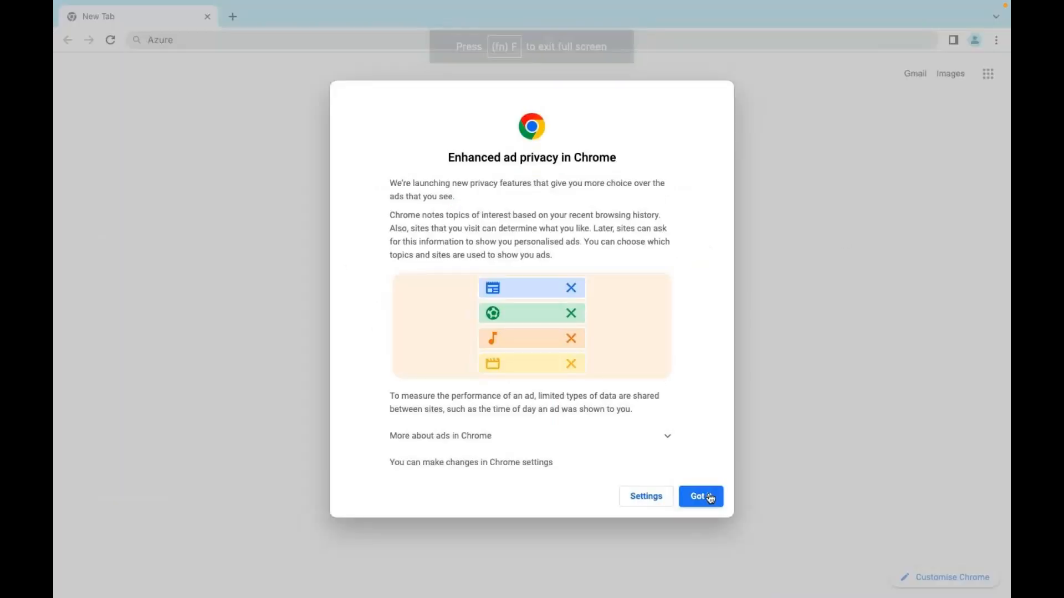
Step: Dismiss the ad privacy notice and close the Chrome window
{"action": "left_click", "coordinate": [700, 497]}
{"action": "mouse_move", "coordinate": [467, 2]}
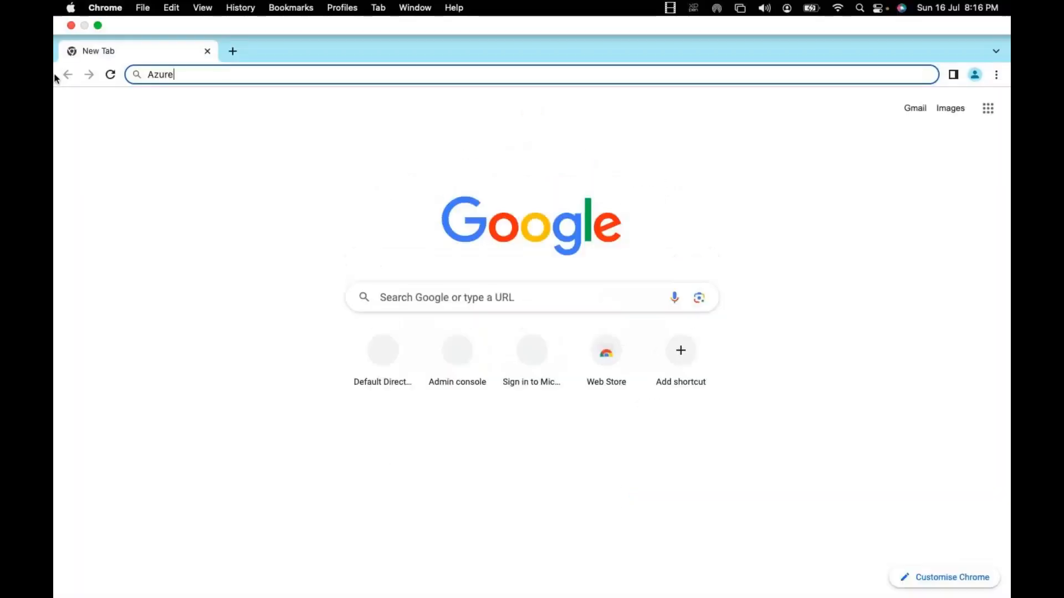
{"action": "left_click", "coordinate": [72, 25]}
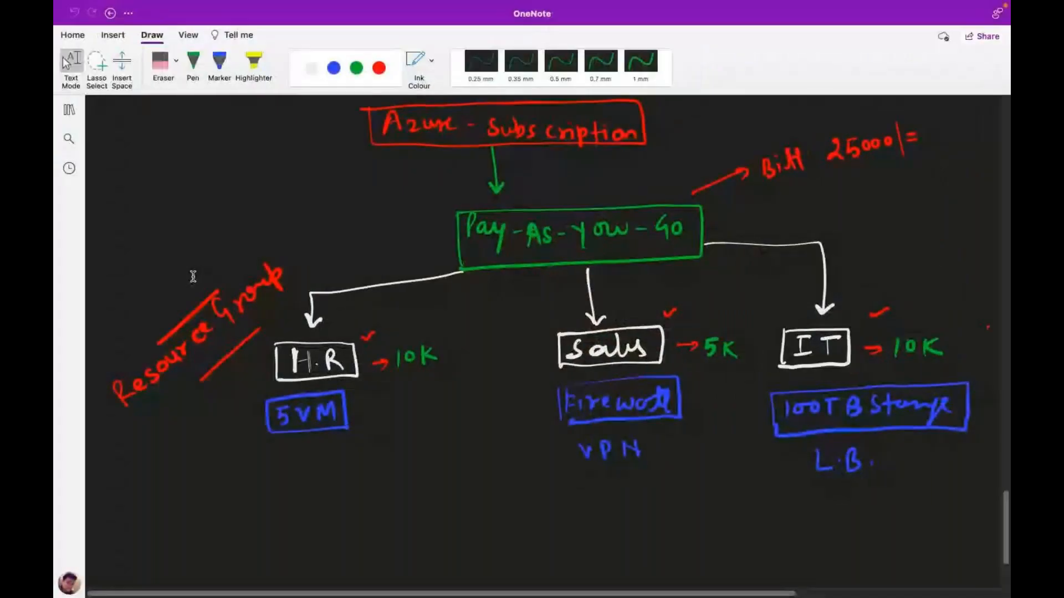
Step: Create a new page in the section and rename it 'Azure AD Services'
{"action": "left_click", "coordinate": [69, 110]}
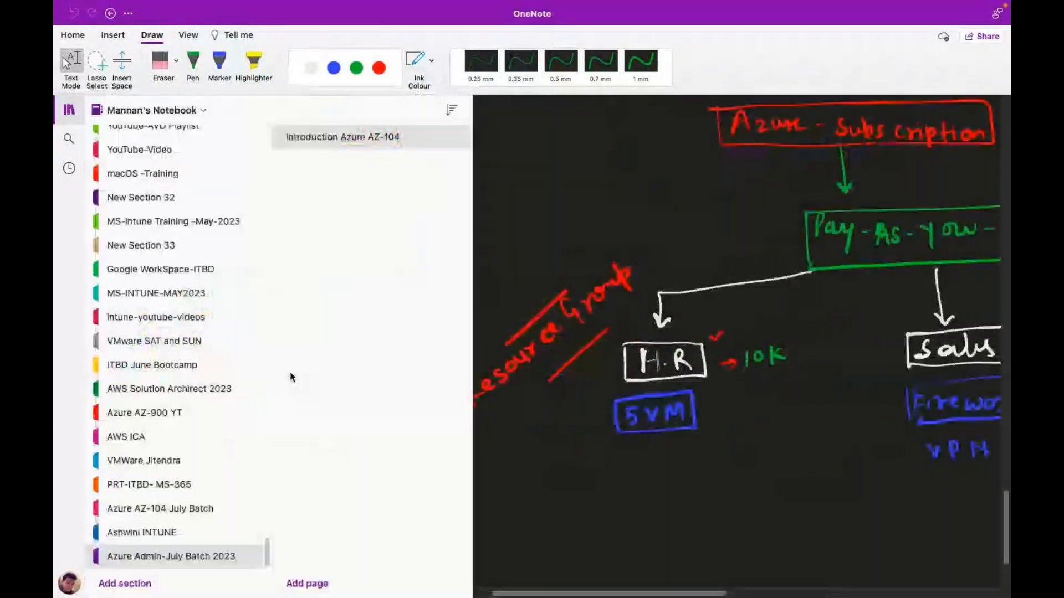
{"action": "left_click", "coordinate": [316, 587]}
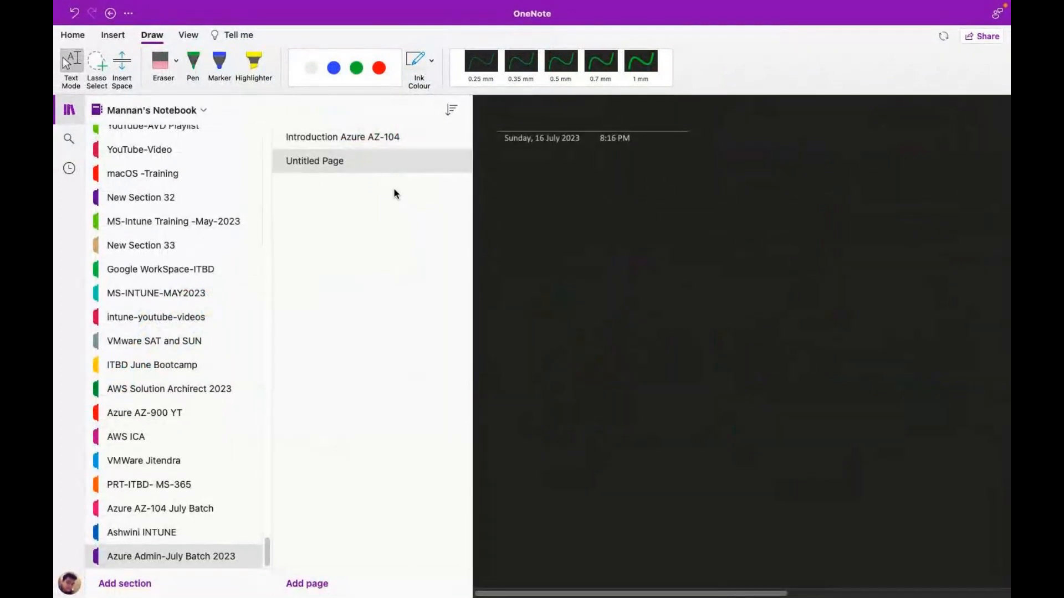
{"action": "right_click", "coordinate": [311, 166]}
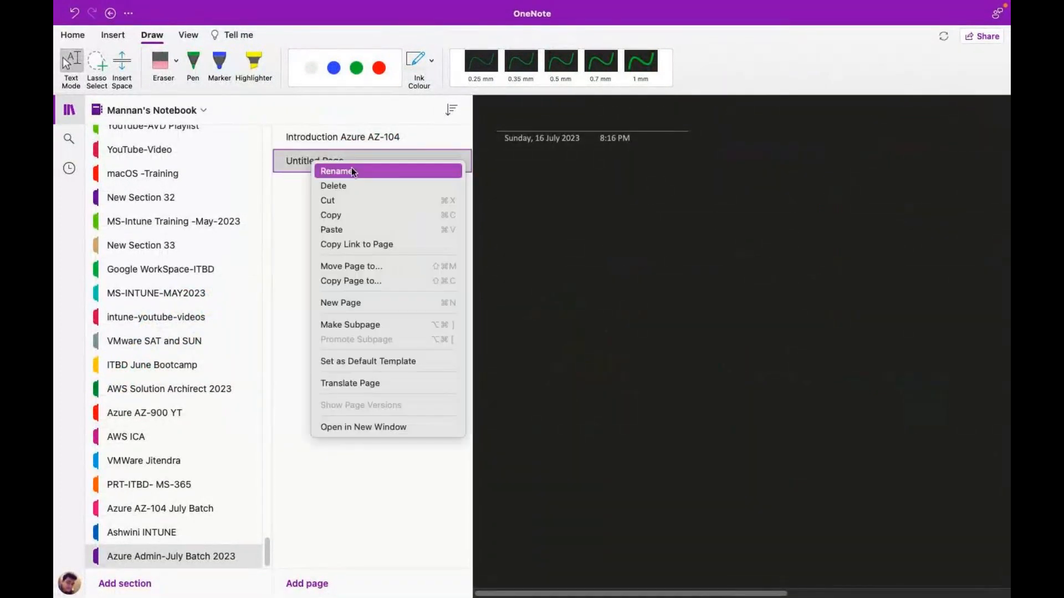
{"action": "left_click", "coordinate": [346, 171]}
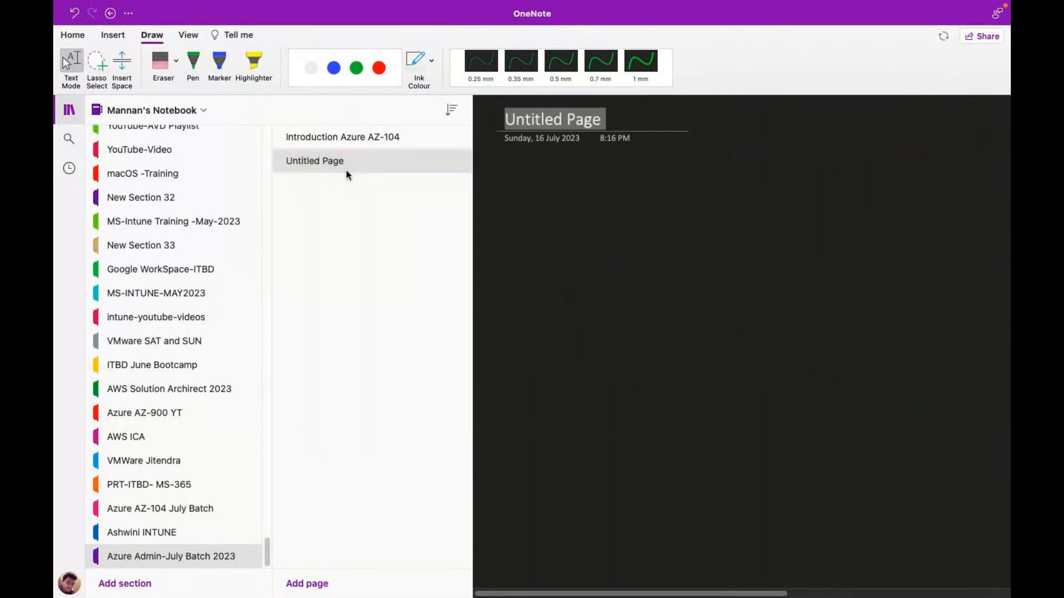
{"action": "type", "text": "Azure"}
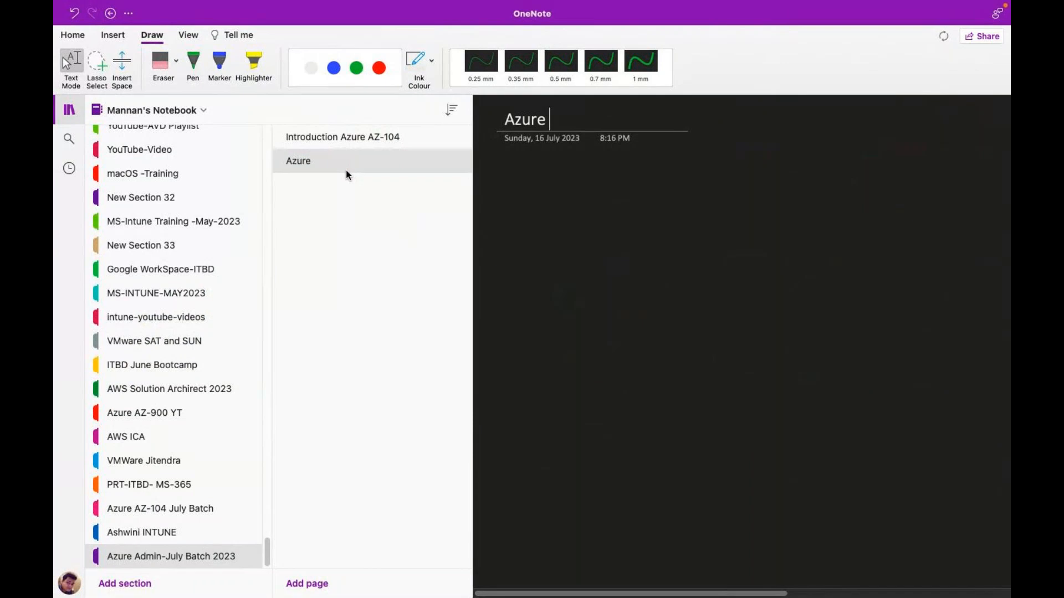
{"action": "type", "text": " AD Services"}
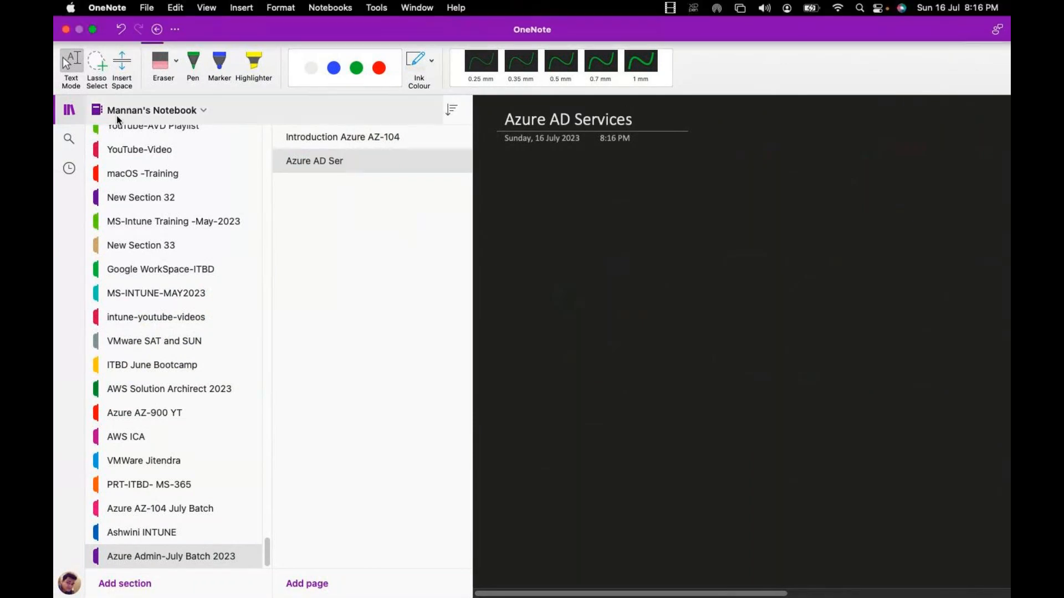
{"action": "left_click", "coordinate": [68, 111]}
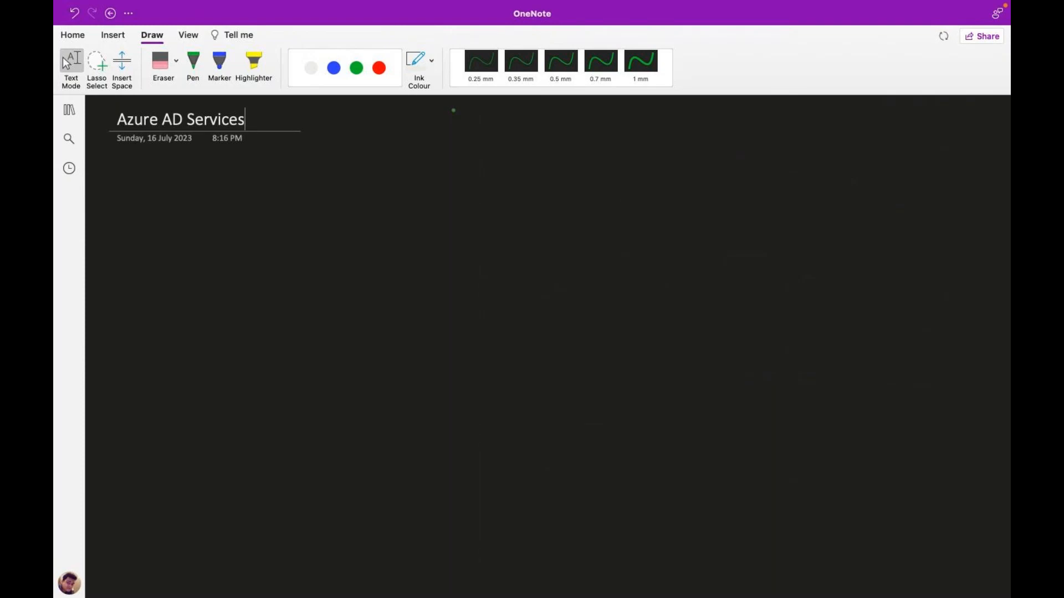
Step: Ink a green rectangle near the top left of the page
{"action": "left_click", "coordinate": [193, 64]}
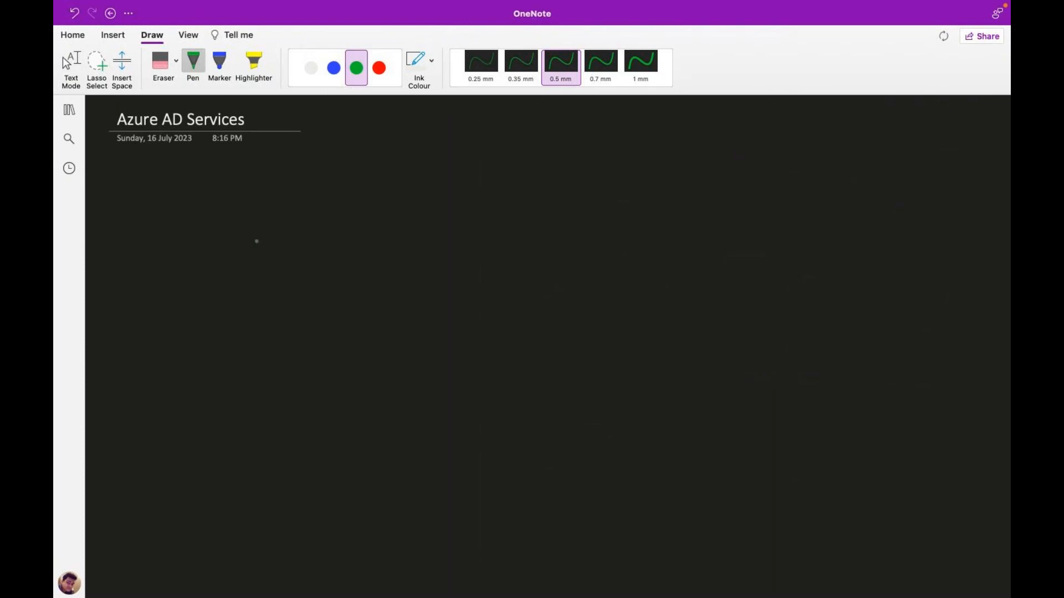
{"action": "mouse_move", "coordinate": [220, 215]}
{"action": "left_mouse_down"}
{"action": "mouse_move", "coordinate": [213, 302]}
{"action": "mouse_move", "coordinate": [330, 337]}
{"action": "mouse_move", "coordinate": [380, 319]}
{"action": "mouse_move", "coordinate": [380, 212]}
{"action": "mouse_move", "coordinate": [221, 214]}
{"action": "mouse_move", "coordinate": [243, 194]}
{"action": "mouse_move", "coordinate": [265, 203]}
{"action": "mouse_move", "coordinate": [374, 191]}
{"action": "left_mouse_up"}
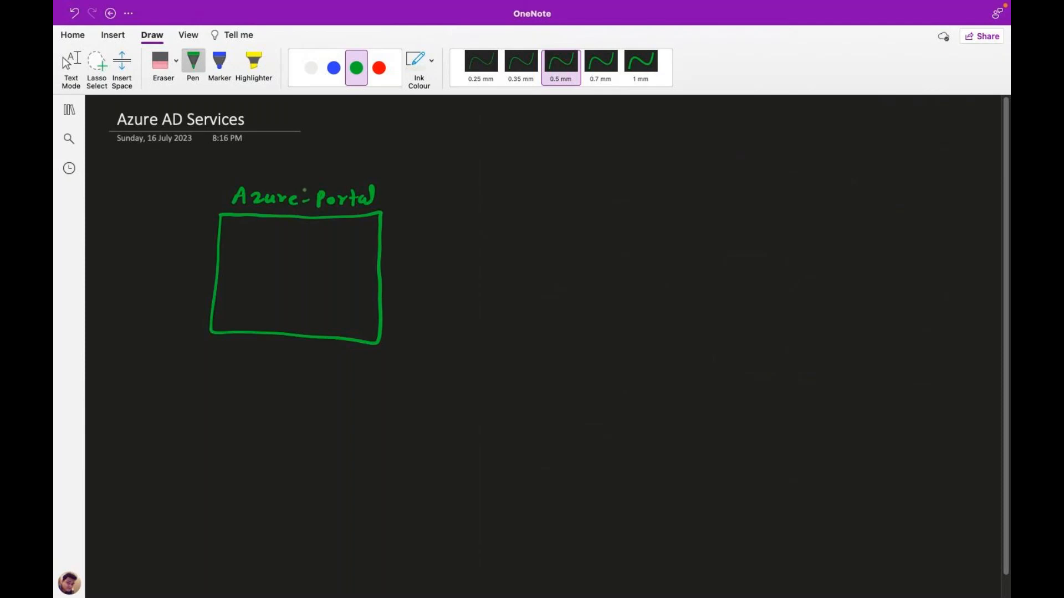
Step: Switch to white ink and draw three rectangles stacked down the right side
{"action": "left_click", "coordinate": [312, 67]}
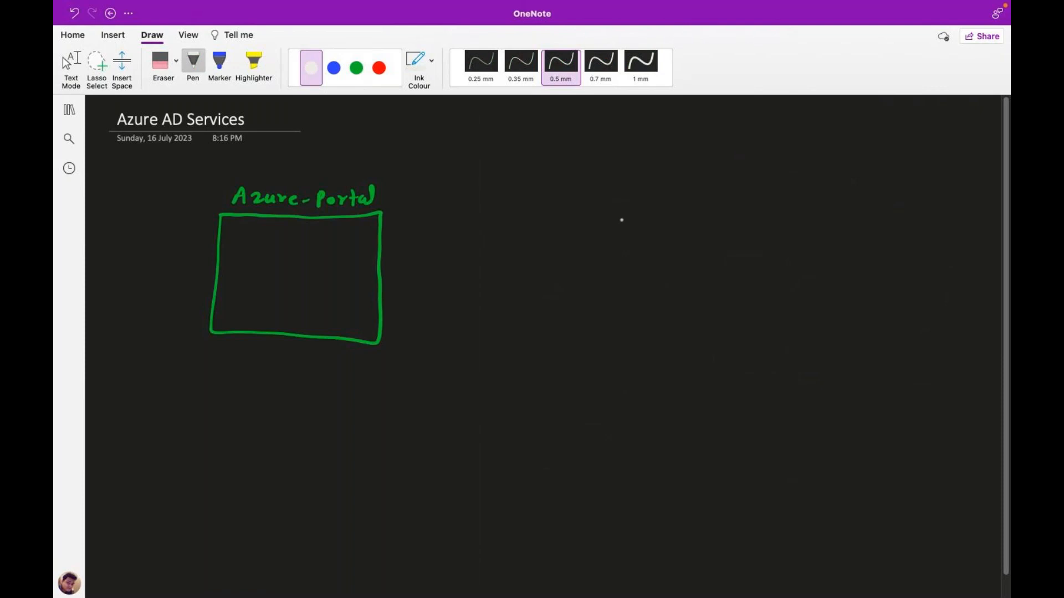
{"action": "mouse_move", "coordinate": [586, 147]}
{"action": "left_mouse_down"}
{"action": "mouse_move", "coordinate": [572, 213]}
{"action": "mouse_move", "coordinate": [740, 234]}
{"action": "mouse_move", "coordinate": [751, 141]}
{"action": "mouse_move", "coordinate": [587, 150]}
{"action": "left_mouse_up"}
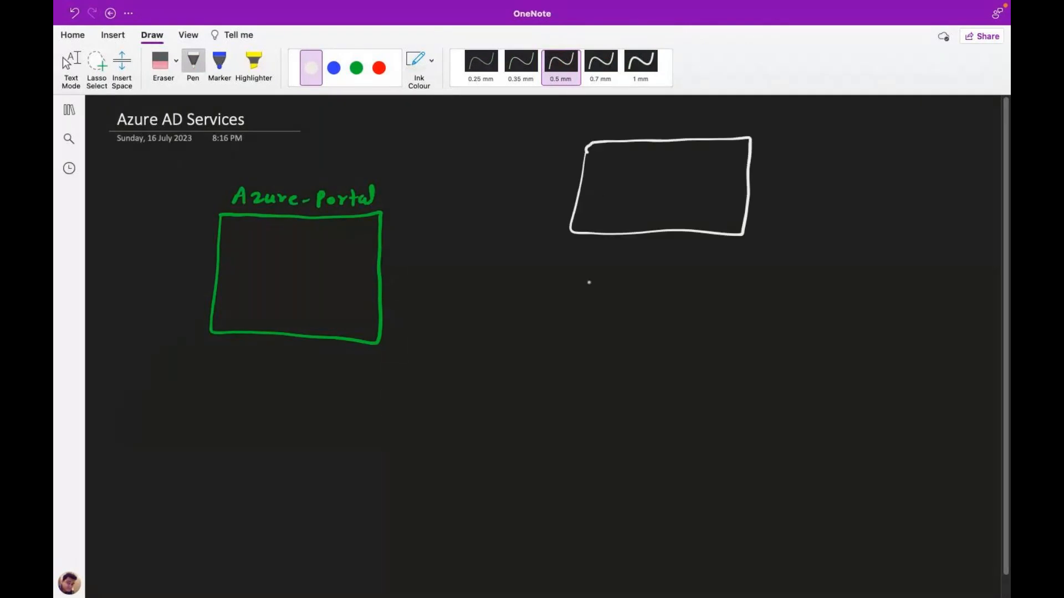
{"action": "mouse_move", "coordinate": [569, 312]}
{"action": "left_mouse_down"}
{"action": "mouse_move", "coordinate": [630, 390]}
{"action": "mouse_move", "coordinate": [735, 378]}
{"action": "mouse_move", "coordinate": [737, 310]}
{"action": "mouse_move", "coordinate": [565, 311]}
{"action": "left_mouse_up"}
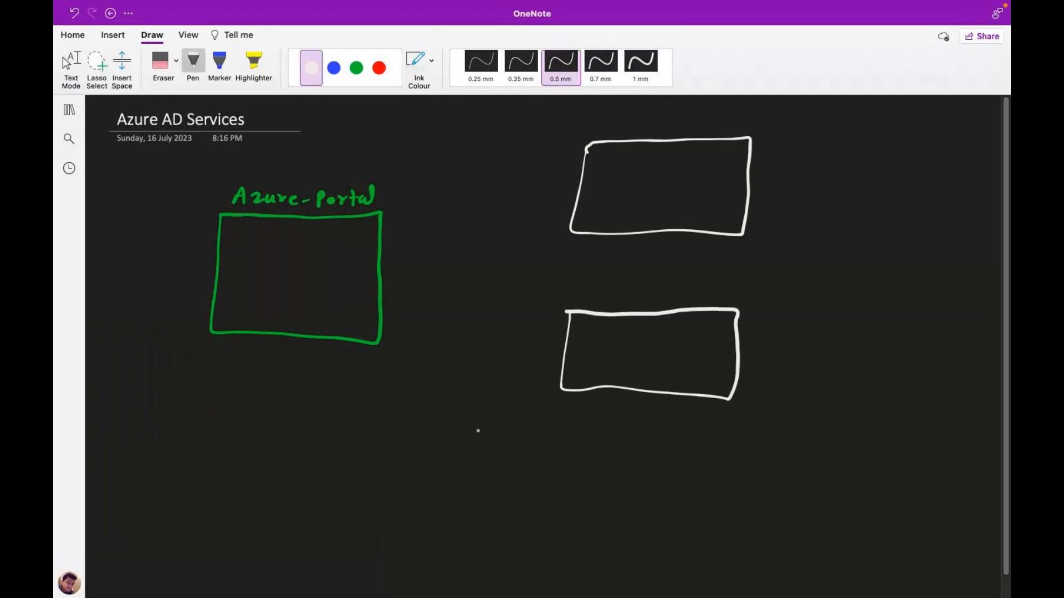
{"action": "mouse_move", "coordinate": [566, 479]}
{"action": "left_mouse_down"}
{"action": "mouse_move", "coordinate": [695, 551]}
{"action": "mouse_move", "coordinate": [736, 552]}
{"action": "mouse_move", "coordinate": [741, 495]}
{"action": "mouse_move", "coordinate": [592, 454]}
{"action": "mouse_move", "coordinate": [565, 488]}
{"action": "left_mouse_up"}
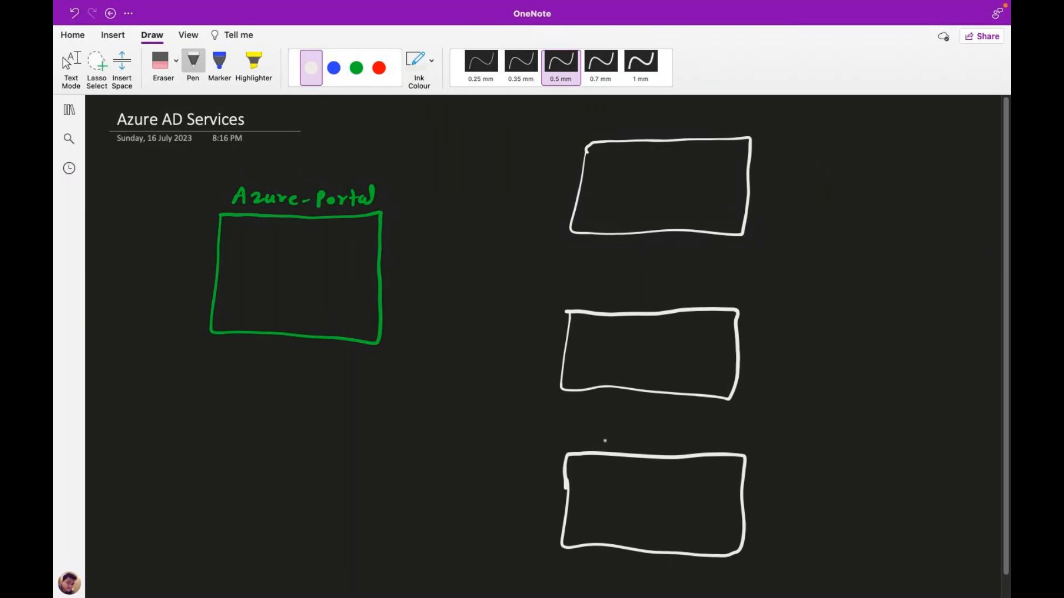
Step: Handwrite red labels MS-365, MS-Intune and AVD above the three white boxes
{"action": "left_click", "coordinate": [379, 67]}
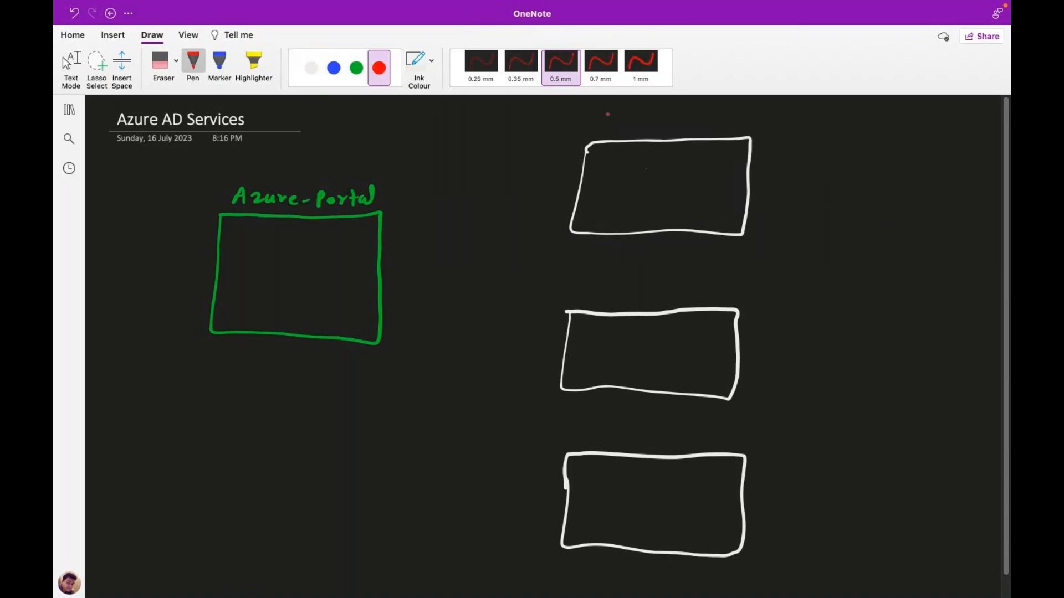
{"action": "left_click_drag", "start_coordinate": [618, 132], "coordinate": [663, 133]}
{"action": "mouse_move", "coordinate": [684, 119]}
{"action": "left_mouse_down"}
{"action": "mouse_move", "coordinate": [678, 131]}
{"action": "mouse_move", "coordinate": [697, 130]}
{"action": "mouse_move", "coordinate": [689, 134]}
{"action": "left_mouse_up"}
{"action": "left_click_drag", "start_coordinate": [700, 119], "coordinate": [705, 118]}
{"action": "mouse_move", "coordinate": [599, 303]}
{"action": "left_mouse_down"}
{"action": "mouse_move", "coordinate": [608, 287]}
{"action": "mouse_move", "coordinate": [618, 302]}
{"action": "left_mouse_up"}
{"action": "left_click_drag", "start_coordinate": [631, 297], "coordinate": [673, 305]}
{"action": "left_click_drag", "start_coordinate": [669, 296], "coordinate": [708, 303]}
{"action": "mouse_move", "coordinate": [708, 303]}
{"action": "left_mouse_down"}
{"action": "mouse_move", "coordinate": [717, 295]}
{"action": "mouse_move", "coordinate": [721, 304]}
{"action": "left_mouse_up"}
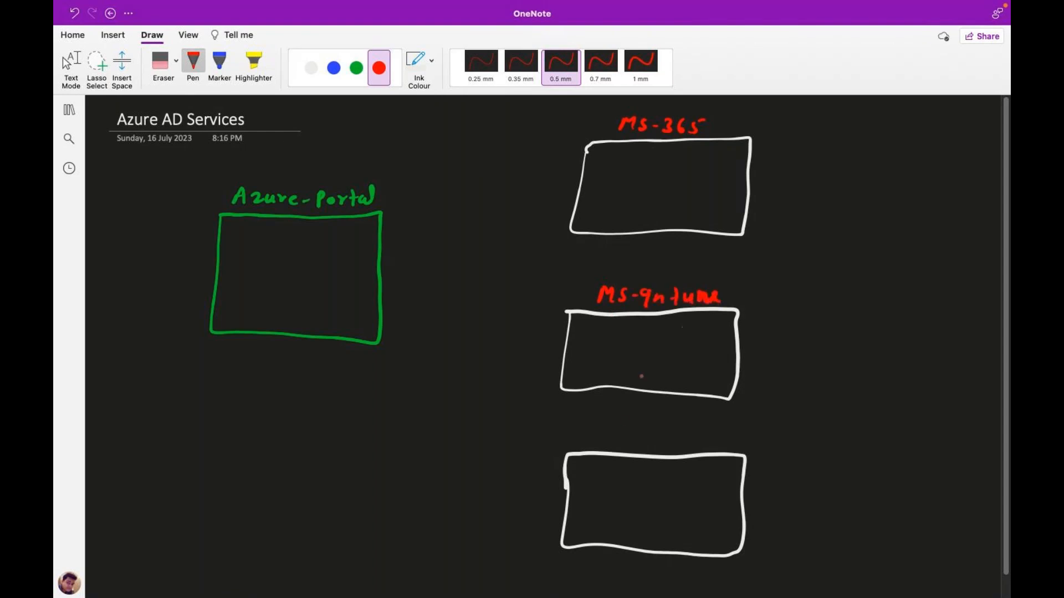
{"action": "mouse_move", "coordinate": [600, 443]}
{"action": "left_mouse_down"}
{"action": "mouse_move", "coordinate": [636, 427]}
{"action": "mouse_move", "coordinate": [646, 445]}
{"action": "left_mouse_up"}
Step: Switch to white ink and begin writing a sample e-mail above Azure-Portal
{"action": "left_click", "coordinate": [312, 69]}
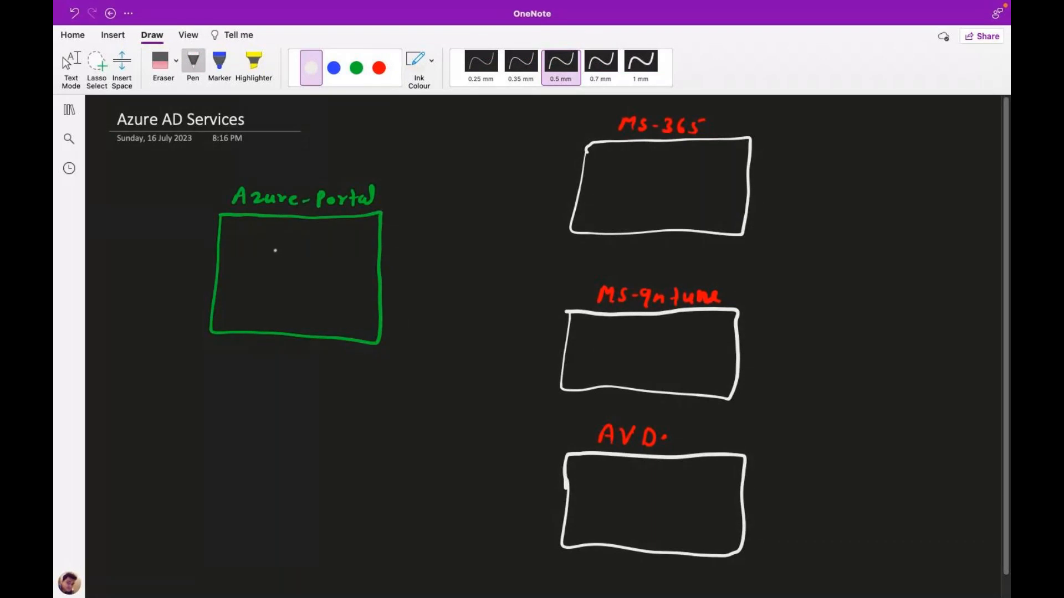
{"action": "mouse_move", "coordinate": [220, 176]}
{"action": "left_mouse_down"}
{"action": "mouse_move", "coordinate": [226, 160]}
{"action": "mouse_move", "coordinate": [232, 177]}
{"action": "left_mouse_up"}
{"action": "mouse_move", "coordinate": [223, 170]}
{"action": "left_mouse_down"}
{"action": "mouse_move", "coordinate": [258, 176]}
{"action": "mouse_move", "coordinate": [277, 164]}
{"action": "mouse_move", "coordinate": [286, 187]}
{"action": "mouse_move", "coordinate": [359, 178]}
{"action": "left_mouse_up"}
Step: Finish the white sample e-mail, add green xxxxx as a masked password, and bracket both
{"action": "left_click", "coordinate": [344, 173]}
{"action": "left_click_drag", "start_coordinate": [370, 168], "coordinate": [396, 173]}
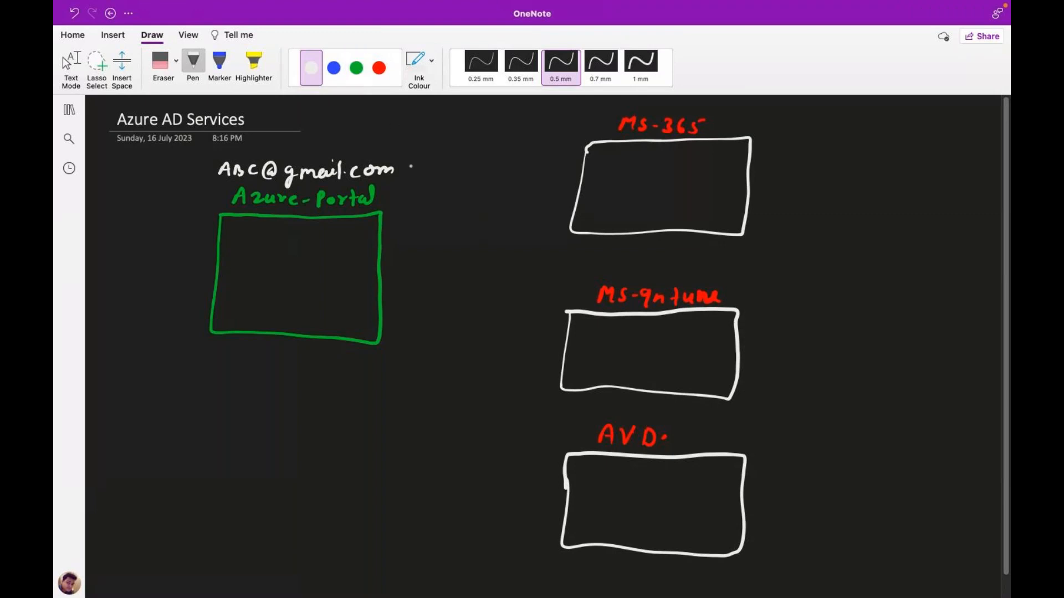
{"action": "left_click", "coordinate": [356, 68]}
{"action": "mouse_move", "coordinate": [409, 164]}
{"action": "left_mouse_down"}
{"action": "mouse_move", "coordinate": [432, 163]}
{"action": "mouse_move", "coordinate": [424, 172]}
{"action": "left_mouse_up"}
{"action": "left_click_drag", "start_coordinate": [435, 164], "coordinate": [459, 172]}
{"action": "mouse_move", "coordinate": [459, 164]}
{"action": "left_mouse_down"}
{"action": "mouse_move", "coordinate": [451, 173]}
{"action": "mouse_move", "coordinate": [472, 171]}
{"action": "left_mouse_up"}
{"action": "left_click_drag", "start_coordinate": [471, 162], "coordinate": [464, 171]}
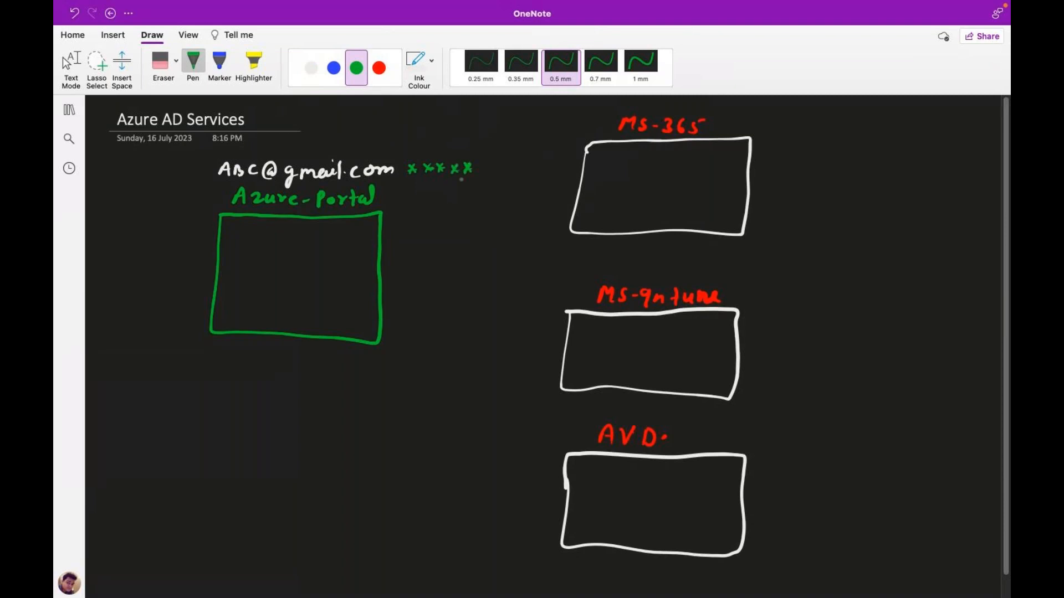
{"action": "left_click_drag", "start_coordinate": [219, 160], "coordinate": [217, 182]}
{"action": "left_click_drag", "start_coordinate": [468, 158], "coordinate": [470, 184]}
Step: Draw dashed arrows from Azure-Portal to the MS-365, MS-Intune and AVD boxes
{"action": "left_click_drag", "start_coordinate": [390, 228], "coordinate": [580, 178]}
{"action": "left_click_drag", "start_coordinate": [385, 270], "coordinate": [391, 271]}
{"action": "left_click_drag", "start_coordinate": [415, 280], "coordinate": [431, 284]}
{"action": "left_click_drag", "start_coordinate": [493, 305], "coordinate": [498, 306]}
{"action": "left_click_drag", "start_coordinate": [513, 313], "coordinate": [568, 330]}
{"action": "left_click_drag", "start_coordinate": [382, 333], "coordinate": [412, 356]}
{"action": "left_click_drag", "start_coordinate": [423, 367], "coordinate": [427, 371]}
{"action": "left_click_drag", "start_coordinate": [436, 378], "coordinate": [444, 382]}
{"action": "left_click_drag", "start_coordinate": [453, 388], "coordinate": [462, 394]}
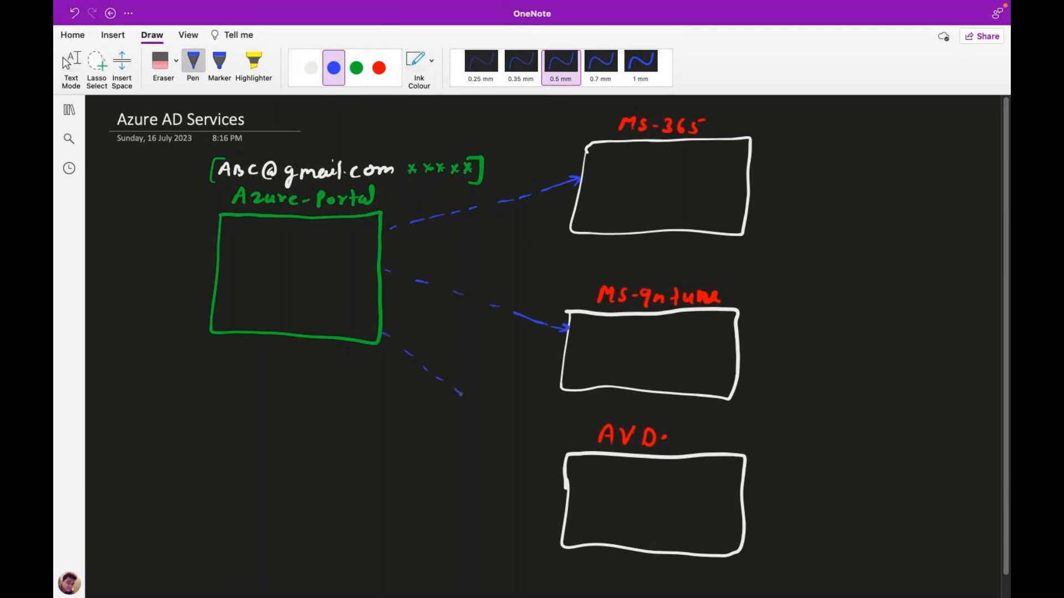
{"action": "left_click_drag", "start_coordinate": [538, 445], "coordinate": [559, 458]}
Step: Handwrite 'Host Pool' inside the AVD box
{"action": "left_click_drag", "start_coordinate": [604, 494], "coordinate": [605, 507]}
{"action": "mouse_move", "coordinate": [613, 495]}
{"action": "left_mouse_down"}
{"action": "mouse_move", "coordinate": [612, 507]}
{"action": "mouse_move", "coordinate": [635, 509]}
{"action": "left_mouse_up"}
{"action": "left_click", "coordinate": [646, 501]}
{"action": "left_click_drag", "start_coordinate": [631, 500], "coordinate": [650, 507]}
{"action": "left_click_drag", "start_coordinate": [662, 501], "coordinate": [681, 514]}
{"action": "left_click", "coordinate": [691, 508]}
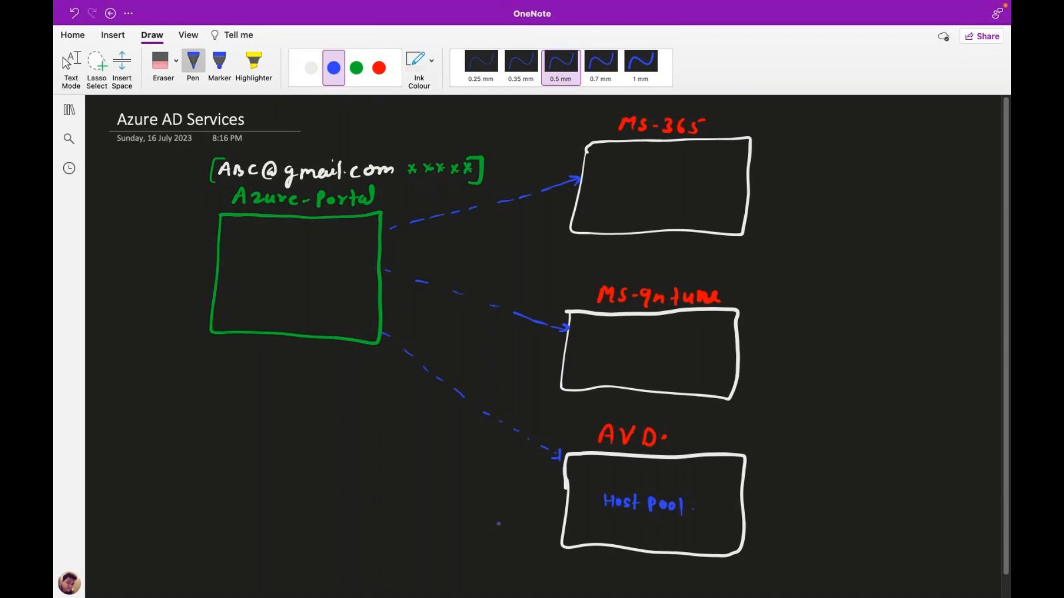
{"action": "left_click", "coordinate": [67, 62]}
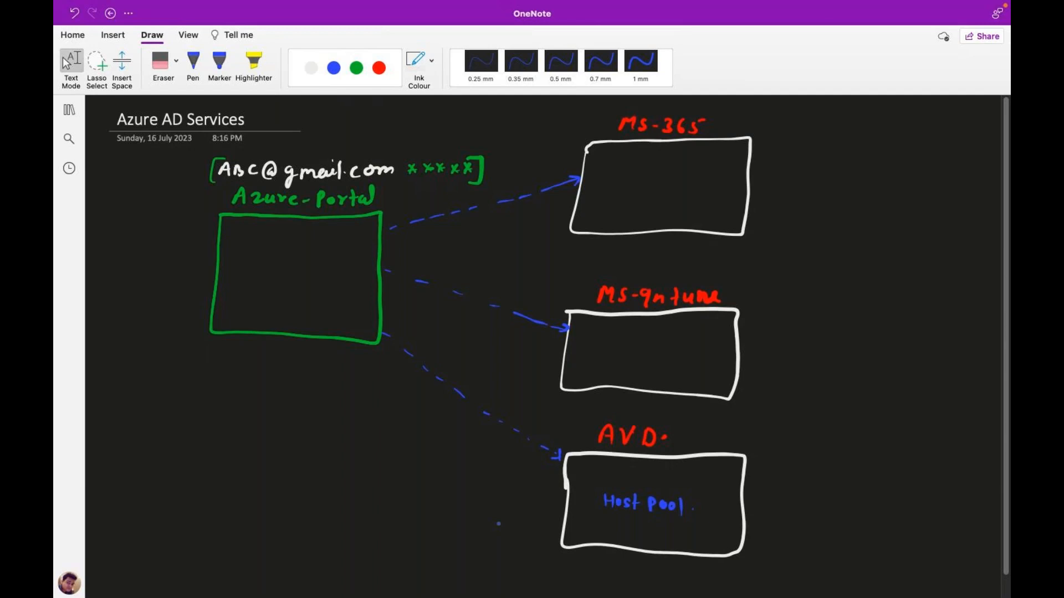
Step: Handwrite Azure-AD in red inside the Azure-Portal box
{"action": "left_click", "coordinate": [333, 68]}
{"action": "left_click", "coordinate": [379, 67]}
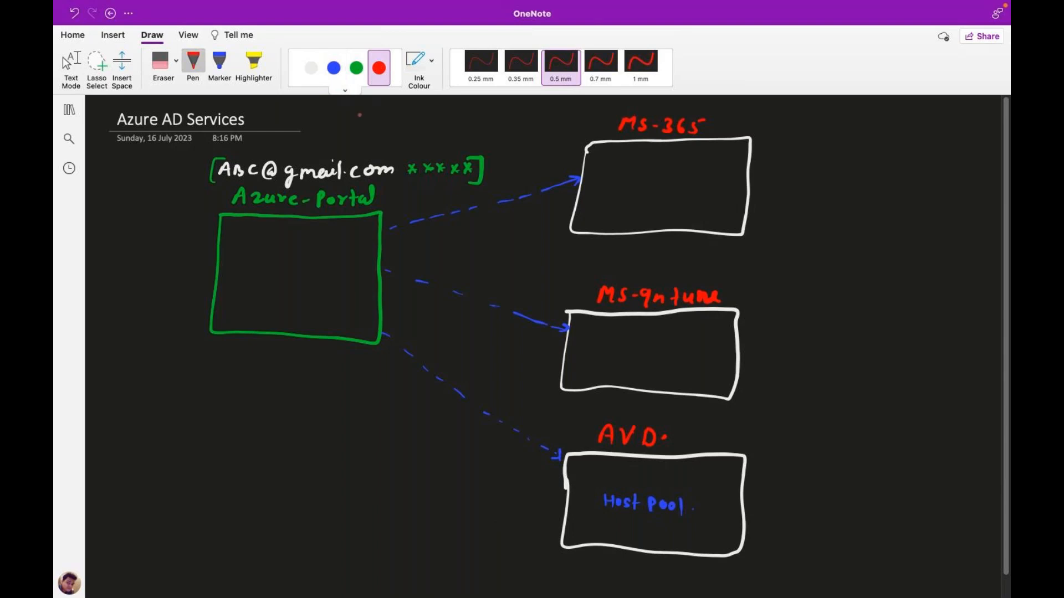
{"action": "mouse_move", "coordinate": [234, 250]}
{"action": "left_mouse_down"}
{"action": "mouse_move", "coordinate": [240, 235]}
{"action": "mouse_move", "coordinate": [248, 251]}
{"action": "left_mouse_up"}
{"action": "left_click_drag", "start_coordinate": [236, 245], "coordinate": [284, 251]}
{"action": "left_click_drag", "start_coordinate": [285, 247], "coordinate": [323, 249]}
{"action": "left_click_drag", "start_coordinate": [335, 241], "coordinate": [336, 255]}
{"action": "left_click", "coordinate": [352, 252]}
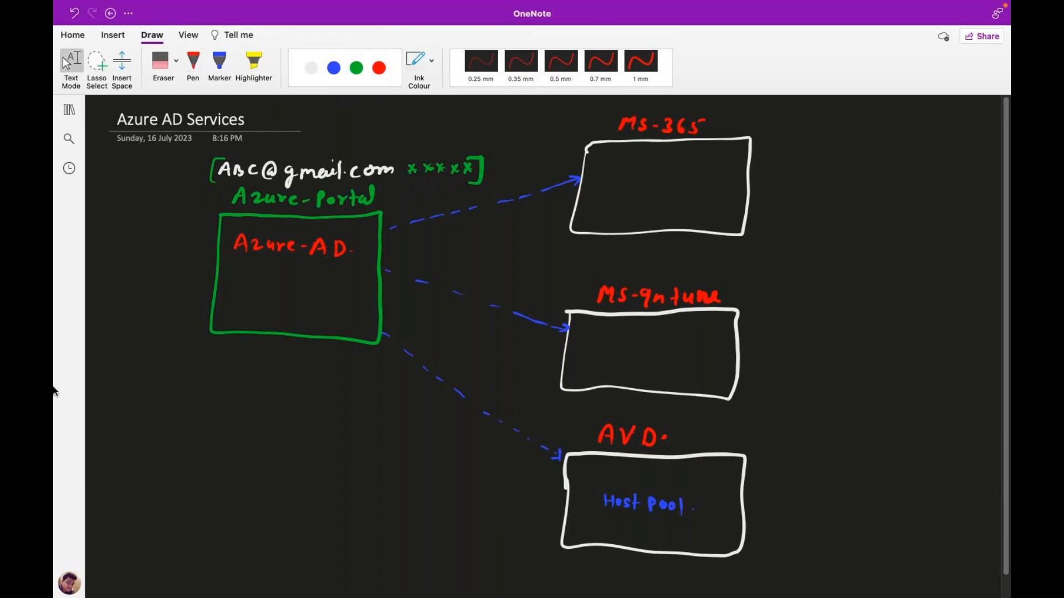
Step: Write user, grp and License entries in white beneath Azure-AD
{"action": "left_click", "coordinate": [311, 67]}
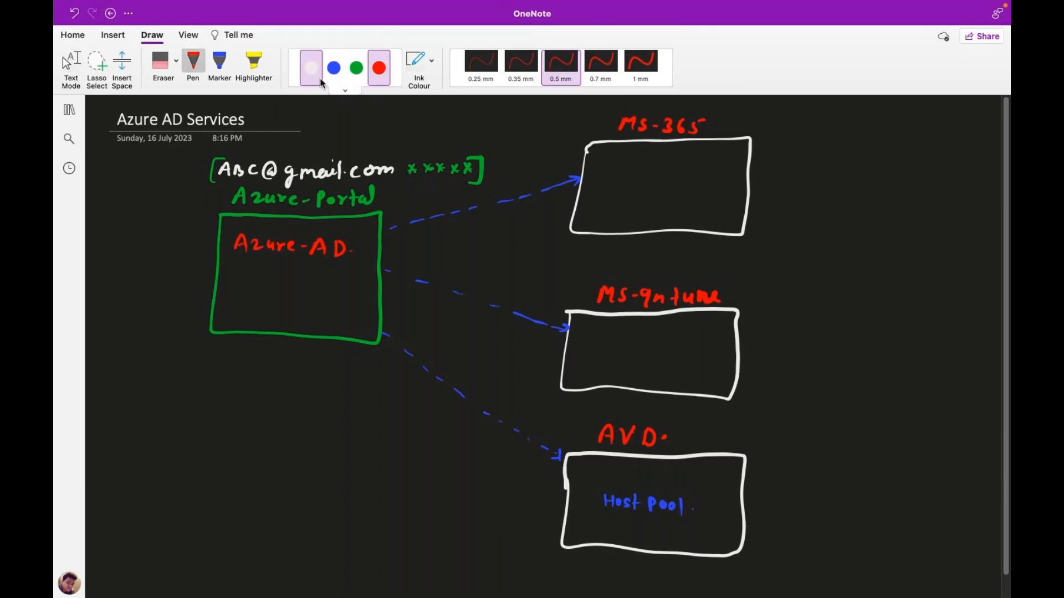
{"action": "left_click_drag", "start_coordinate": [239, 266], "coordinate": [250, 267]}
{"action": "mouse_move", "coordinate": [259, 268]}
{"action": "left_mouse_down"}
{"action": "mouse_move", "coordinate": [279, 270]}
{"action": "mouse_move", "coordinate": [240, 306]}
{"action": "mouse_move", "coordinate": [277, 295]}
{"action": "mouse_move", "coordinate": [252, 325]}
{"action": "mouse_move", "coordinate": [306, 323]}
{"action": "left_mouse_up"}
{"action": "left_click", "coordinate": [288, 278]}
{"action": "left_click", "coordinate": [287, 321]}
{"action": "left_click", "coordinate": [315, 320]}
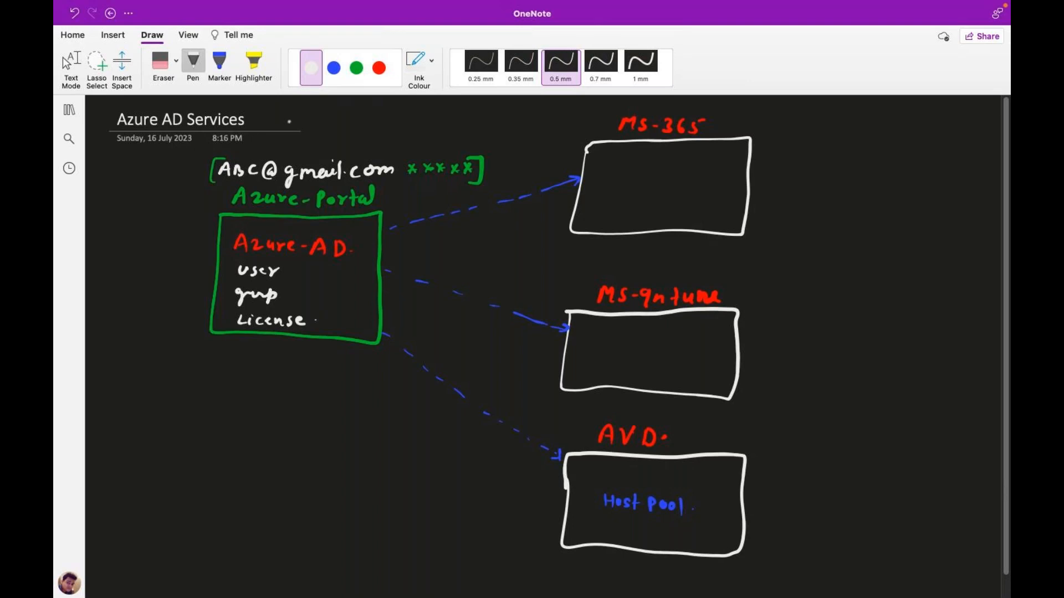
Step: Add a green dash and XYZ after the user entry
{"action": "left_click", "coordinate": [357, 67]}
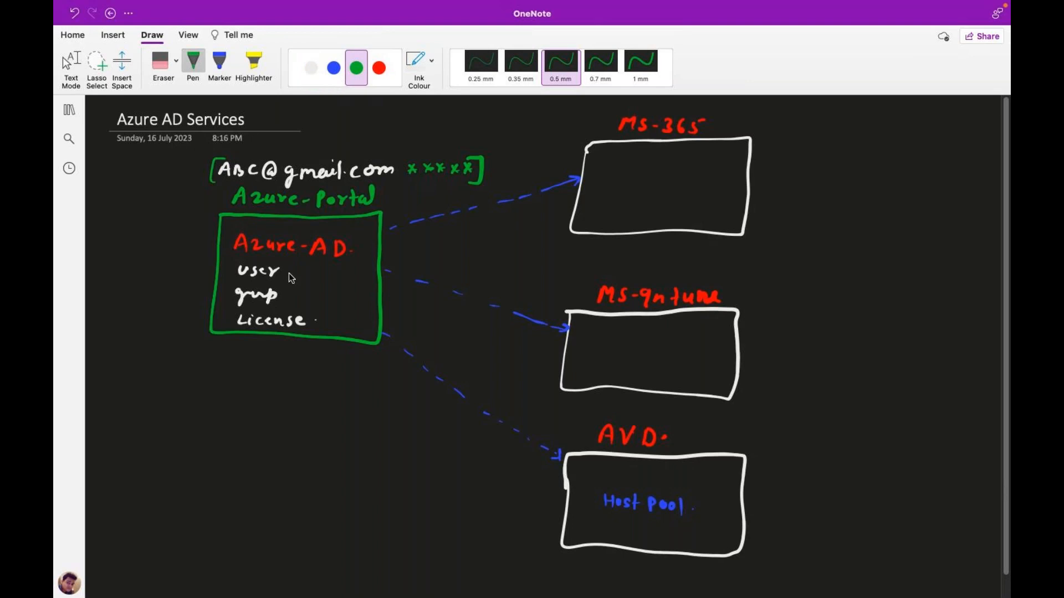
{"action": "left_click_drag", "start_coordinate": [289, 274], "coordinate": [328, 319]}
{"action": "mouse_move", "coordinate": [311, 283]}
{"action": "left_mouse_down"}
{"action": "mouse_move", "coordinate": [314, 271]}
{"action": "mouse_move", "coordinate": [319, 283]}
{"action": "mouse_move", "coordinate": [332, 279]}
{"action": "left_mouse_up"}
{"action": "mouse_move", "coordinate": [339, 272]}
{"action": "left_mouse_down"}
{"action": "mouse_move", "coordinate": [330, 286]}
{"action": "mouse_move", "coordinate": [353, 284]}
{"action": "left_mouse_up"}
Step: Write XYZ in green in MS-365, blue in MS-Intune, and red under Host Pool
{"action": "left_click_drag", "start_coordinate": [624, 171], "coordinate": [656, 183]}
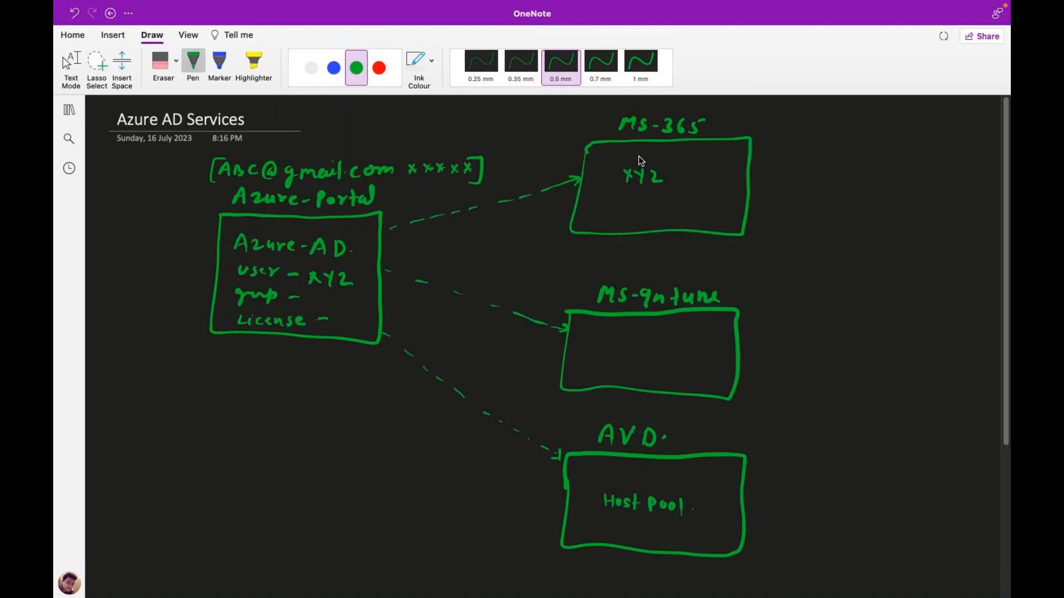
{"action": "left_click", "coordinate": [334, 67]}
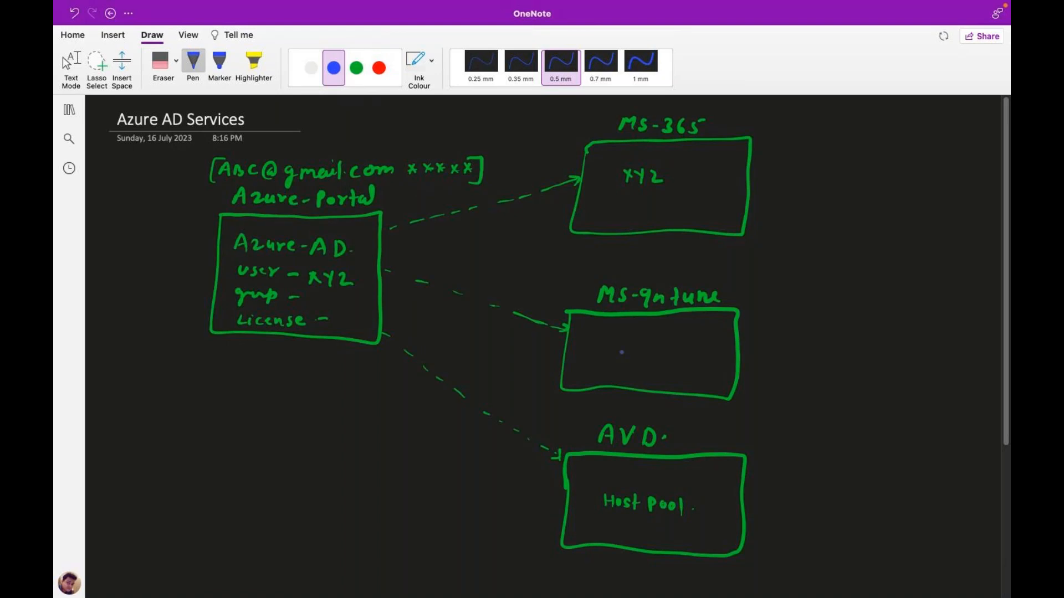
{"action": "mouse_move", "coordinate": [616, 347]}
{"action": "left_mouse_down"}
{"action": "mouse_move", "coordinate": [620, 359]}
{"action": "mouse_move", "coordinate": [666, 363]}
{"action": "left_mouse_up"}
{"action": "left_click", "coordinate": [379, 67]}
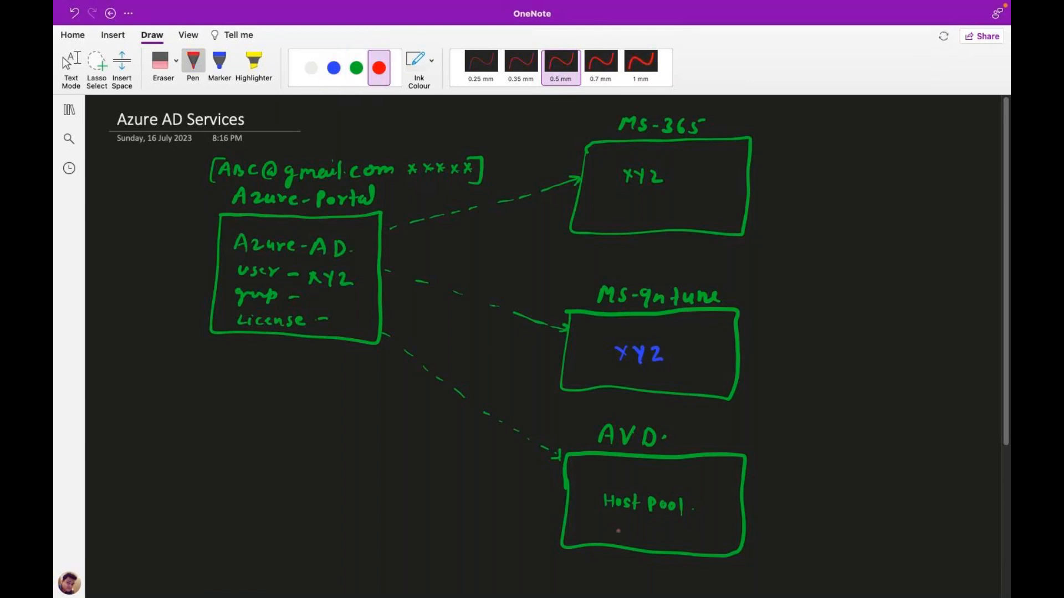
{"action": "left_click_drag", "start_coordinate": [613, 521], "coordinate": [624, 531]}
{"action": "mouse_move", "coordinate": [625, 521]}
{"action": "left_mouse_down"}
{"action": "mouse_move", "coordinate": [614, 531]}
{"action": "mouse_move", "coordinate": [662, 533]}
{"action": "left_mouse_up"}
{"action": "key", "text": "Escape"}
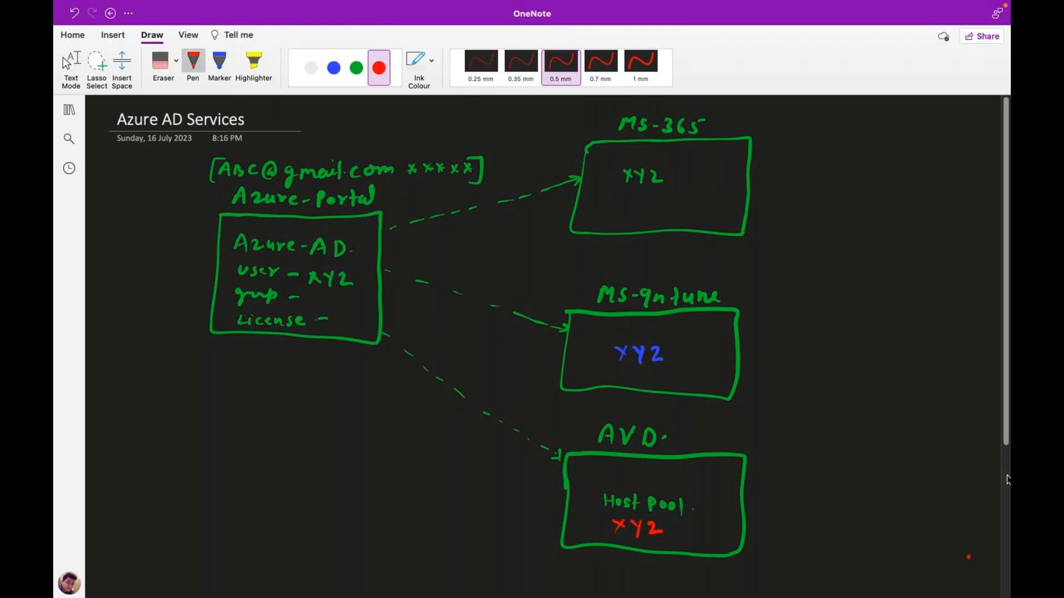
{"action": "scroll", "coordinate": [1007, 447], "scroll_direction": "down", "scroll_amount": 5}
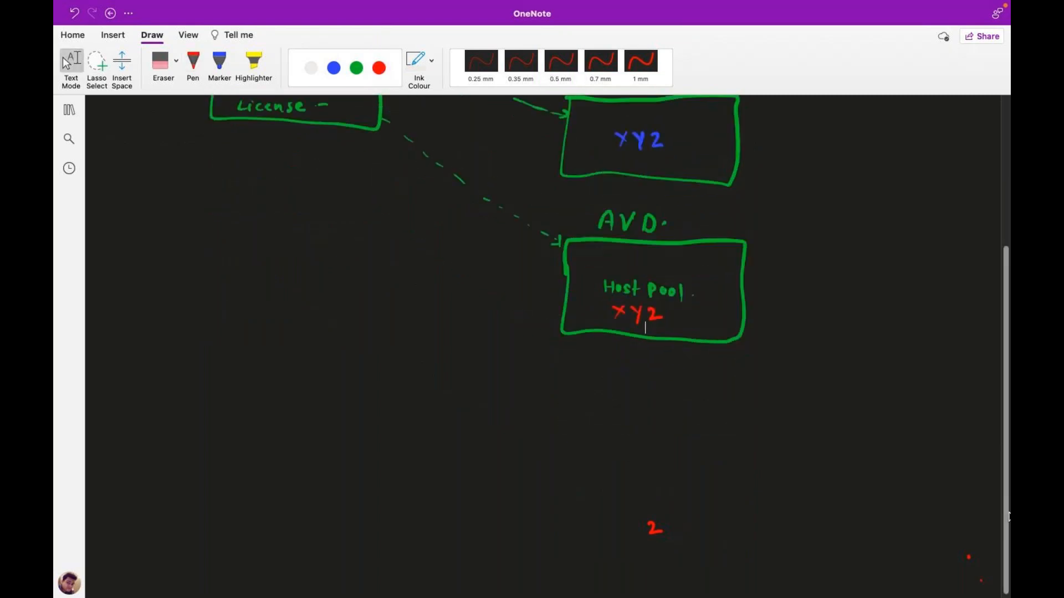
{"action": "mouse_move", "coordinate": [69, 37]}
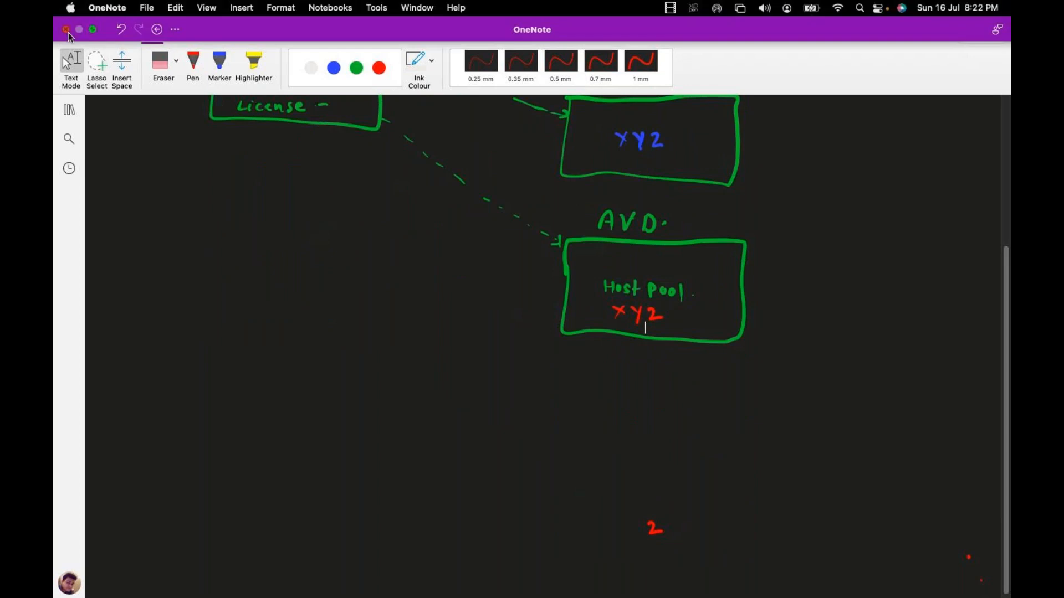
{"action": "left_click", "coordinate": [67, 31]}
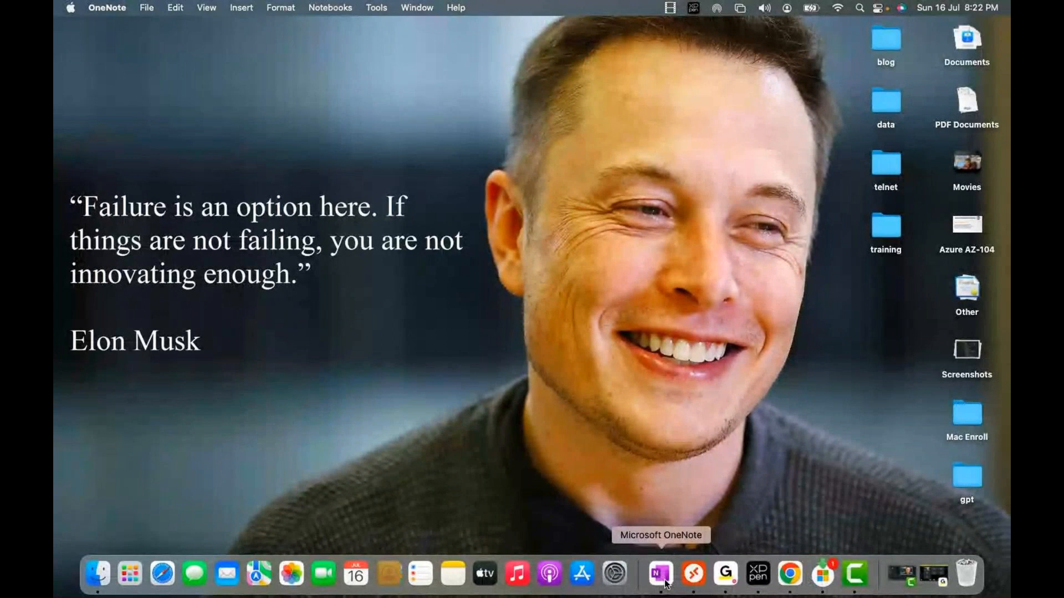
{"action": "left_click", "coordinate": [665, 582]}
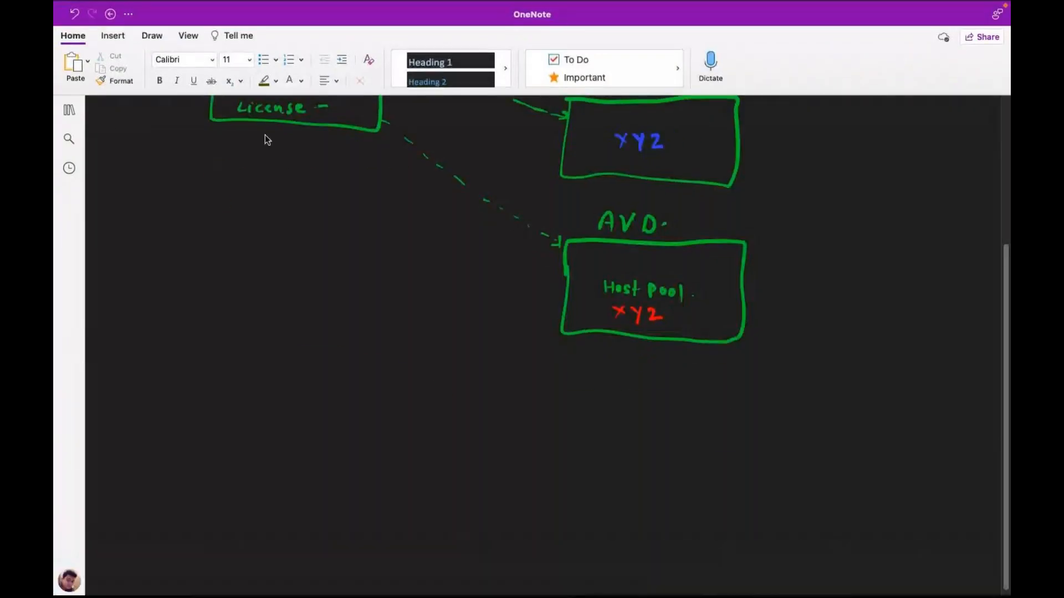
{"action": "scroll", "coordinate": [379, 289], "scroll_direction": "up", "scroll_amount": 5}
{"action": "scroll", "coordinate": [378, 289], "scroll_direction": "down", "scroll_amount": 5}
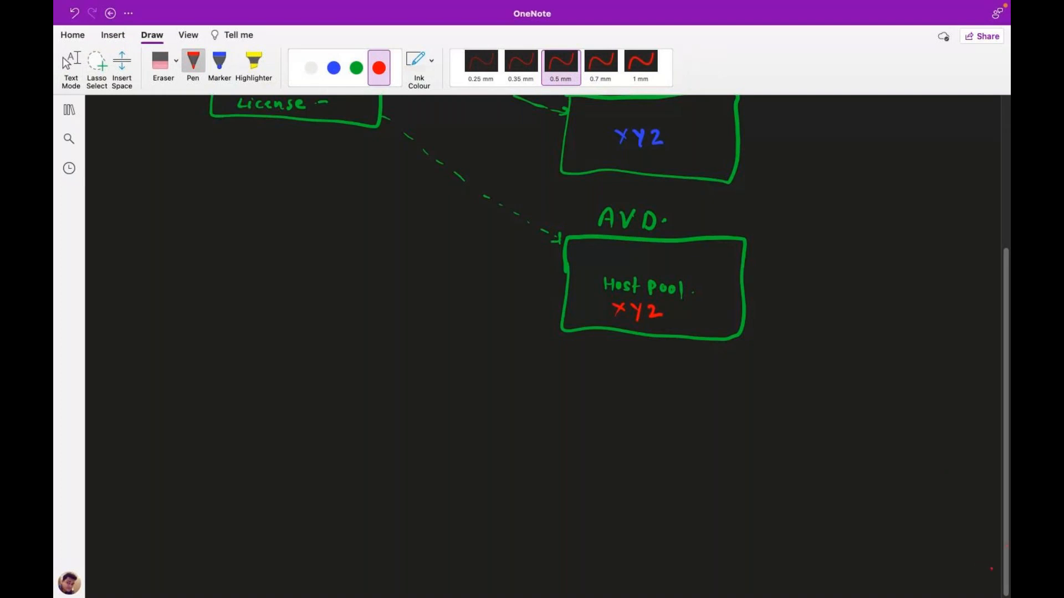
{"action": "scroll", "coordinate": [1007, 464], "scroll_direction": "down", "scroll_amount": 5}
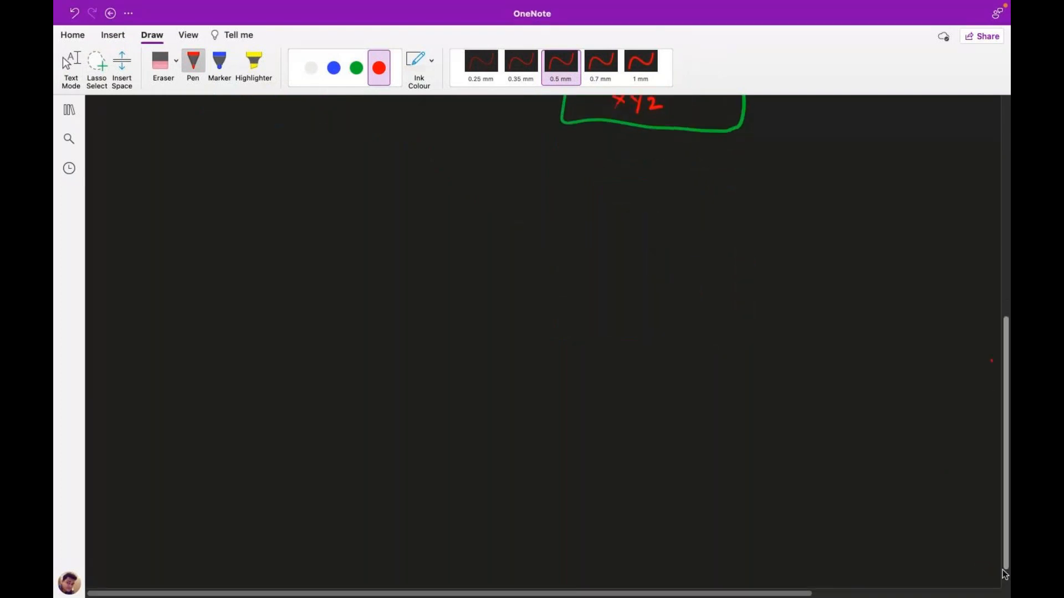
Step: Draw a new white rectangle in the empty space below the diagram
{"action": "left_click", "coordinate": [311, 68]}
{"action": "mouse_move", "coordinate": [372, 213]}
{"action": "left_mouse_down"}
{"action": "mouse_move", "coordinate": [375, 344]}
{"action": "mouse_move", "coordinate": [627, 304]}
{"action": "mouse_move", "coordinate": [614, 212]}
{"action": "mouse_move", "coordinate": [373, 215]}
{"action": "mouse_move", "coordinate": [431, 195]}
{"action": "mouse_move", "coordinate": [473, 207]}
{"action": "mouse_move", "coordinate": [487, 194]}
{"action": "mouse_move", "coordinate": [514, 198]}
{"action": "left_mouse_up"}
{"action": "key", "text": "Escape"}
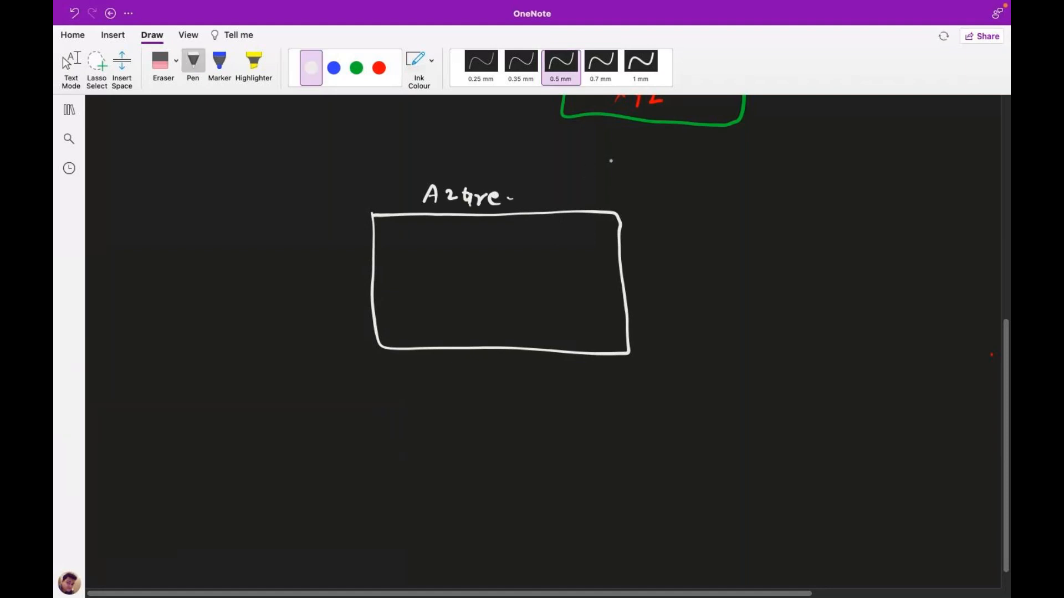
Step: Handwrite the Azure-Portal label above the new white box
{"action": "left_click", "coordinate": [68, 65]}
{"action": "left_click", "coordinate": [69, 64]}
{"action": "mouse_move", "coordinate": [526, 192]}
{"action": "left_mouse_down"}
{"action": "mouse_move", "coordinate": [525, 203]}
{"action": "mouse_move", "coordinate": [561, 190]}
{"action": "mouse_move", "coordinate": [564, 203]}
{"action": "left_mouse_up"}
{"action": "left_click_drag", "start_coordinate": [575, 193], "coordinate": [585, 200]}
{"action": "left_click", "coordinate": [596, 194]}
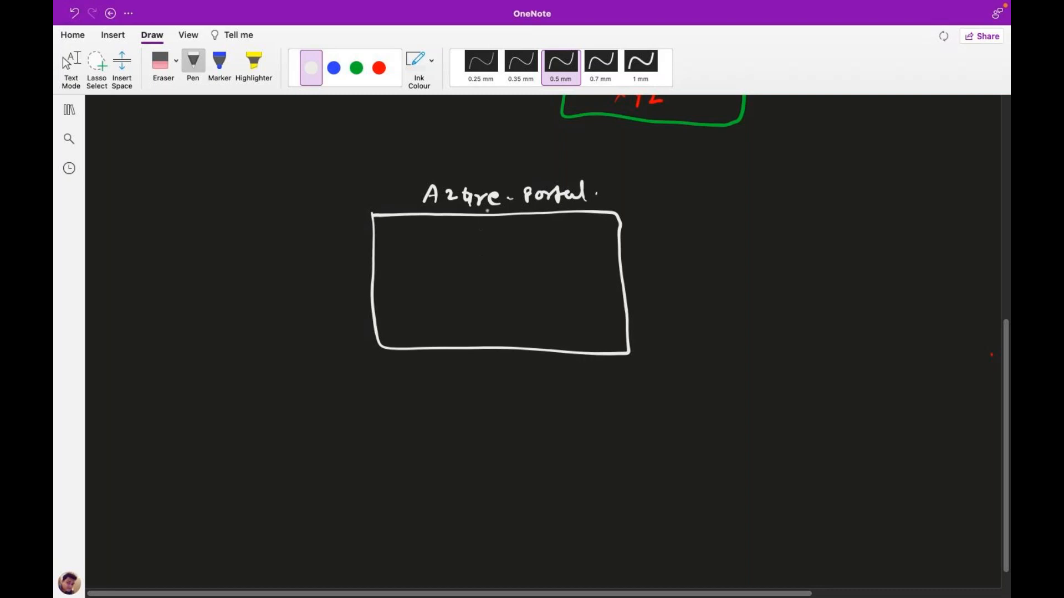
{"action": "key", "text": "Escape"}
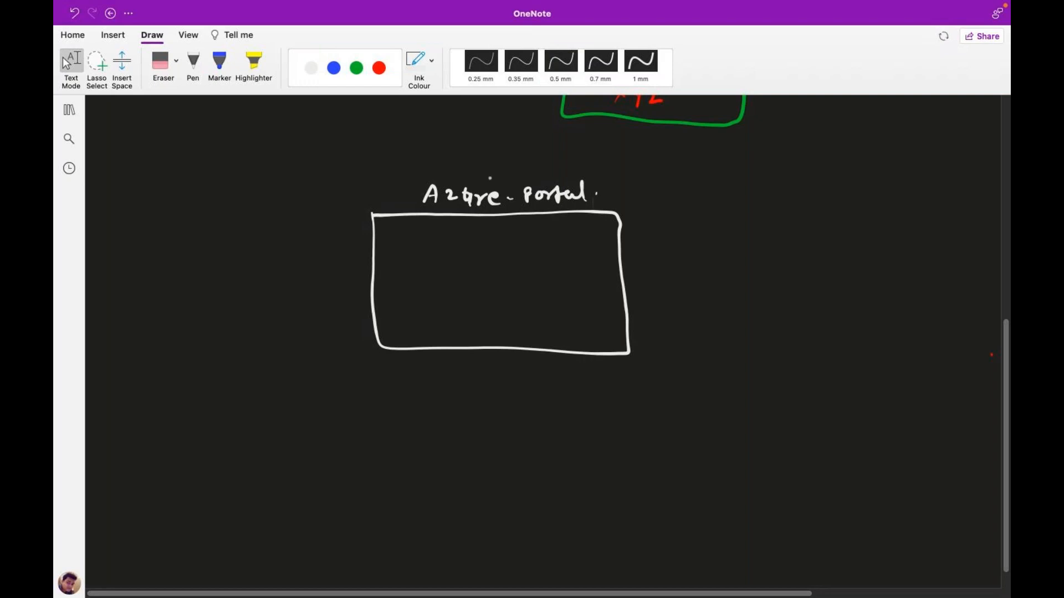
{"action": "key", "text": "ctrl+Left"}
{"action": "key", "text": "ctrl+Right"}
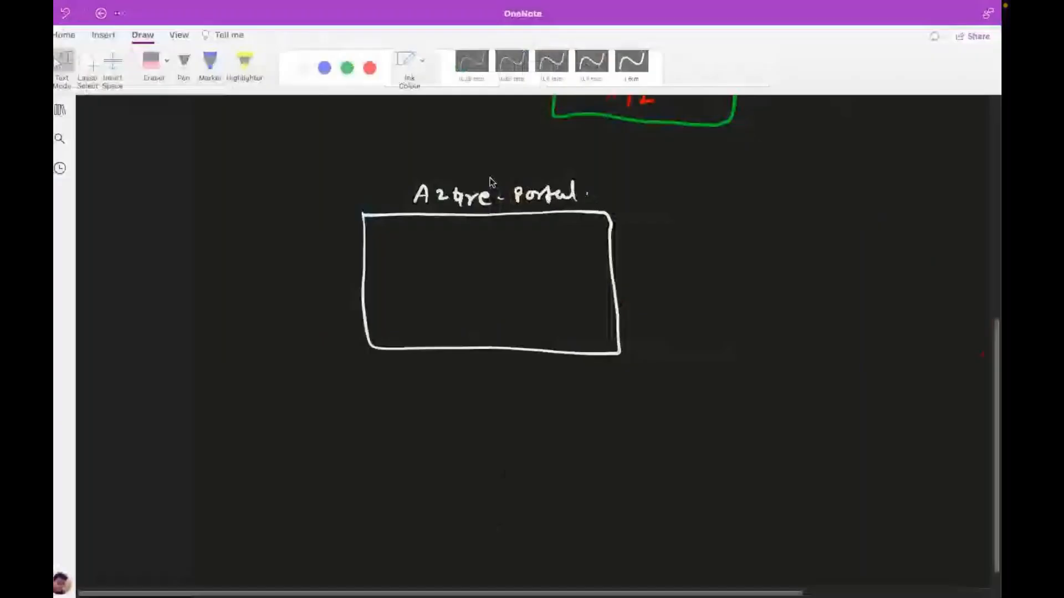
{"action": "key", "text": "ctrl+Left"}
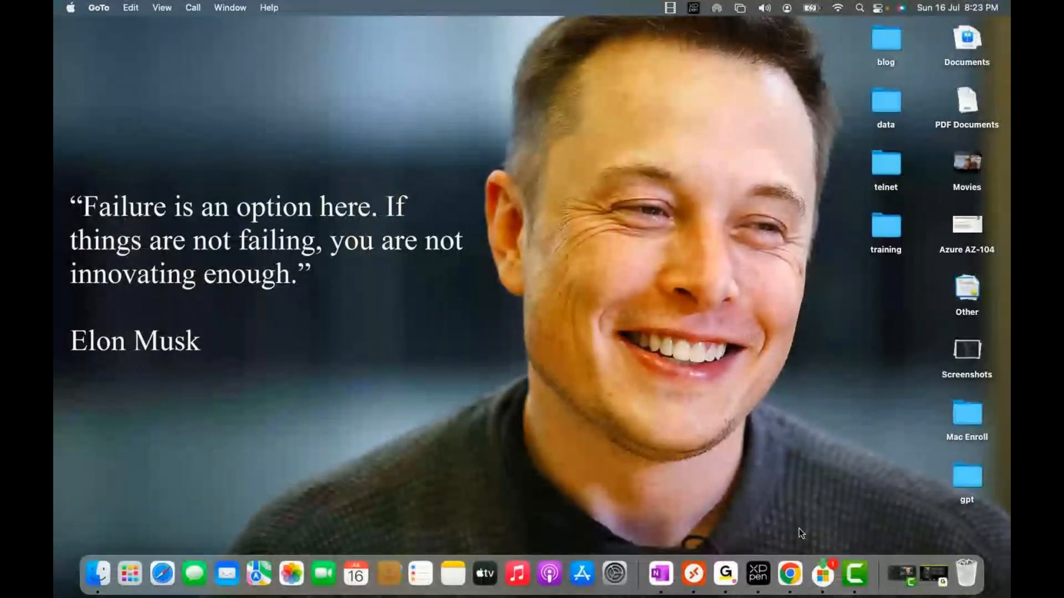
{"action": "left_click", "coordinate": [920, 573]}
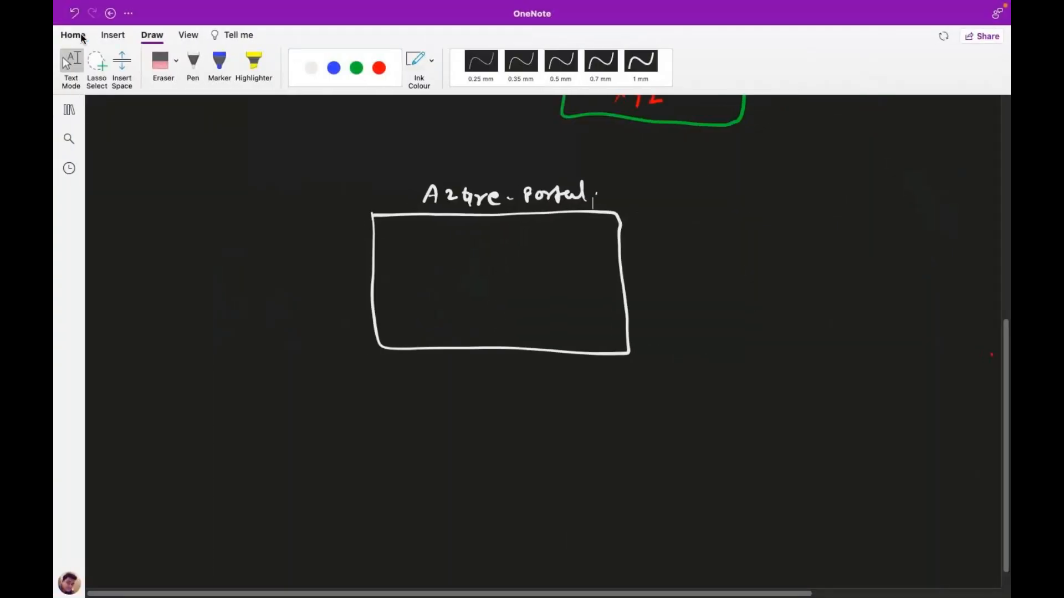
{"action": "left_click", "coordinate": [193, 63]}
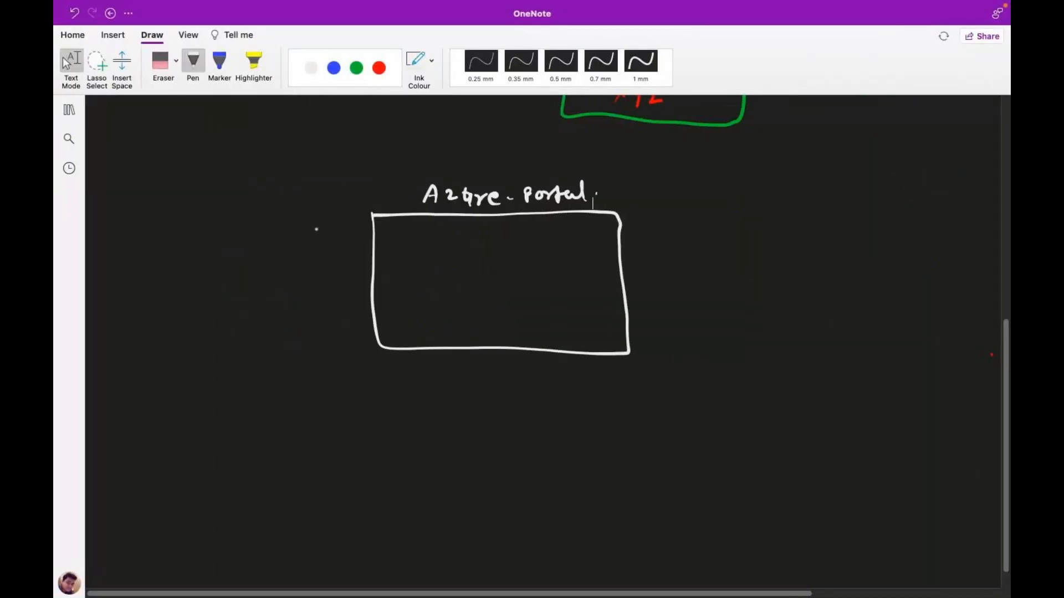
Step: Sketch a green monitor icon and a red grid icon with a triangle inside the Azure Portal box
{"action": "left_click", "coordinate": [357, 68]}
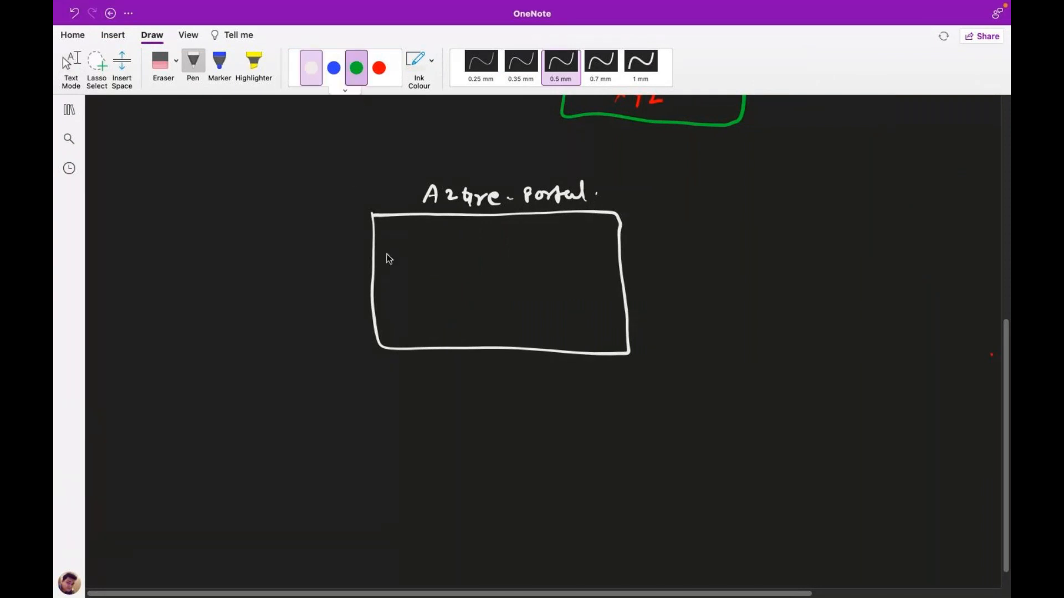
{"action": "mouse_move", "coordinate": [390, 242]}
{"action": "left_mouse_down"}
{"action": "mouse_move", "coordinate": [391, 257]}
{"action": "mouse_move", "coordinate": [410, 255]}
{"action": "mouse_move", "coordinate": [398, 314]}
{"action": "mouse_move", "coordinate": [415, 318]}
{"action": "left_mouse_up"}
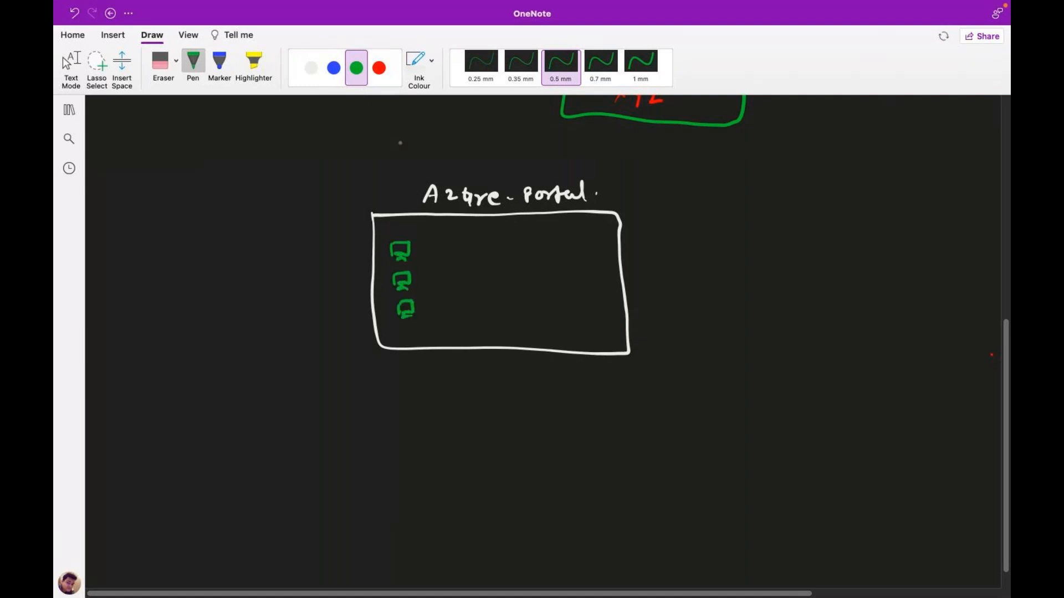
{"action": "left_click", "coordinate": [379, 68]}
{"action": "mouse_move", "coordinate": [436, 245]}
{"action": "left_mouse_down"}
{"action": "mouse_move", "coordinate": [436, 266]}
{"action": "mouse_move", "coordinate": [466, 256]}
{"action": "left_mouse_up"}
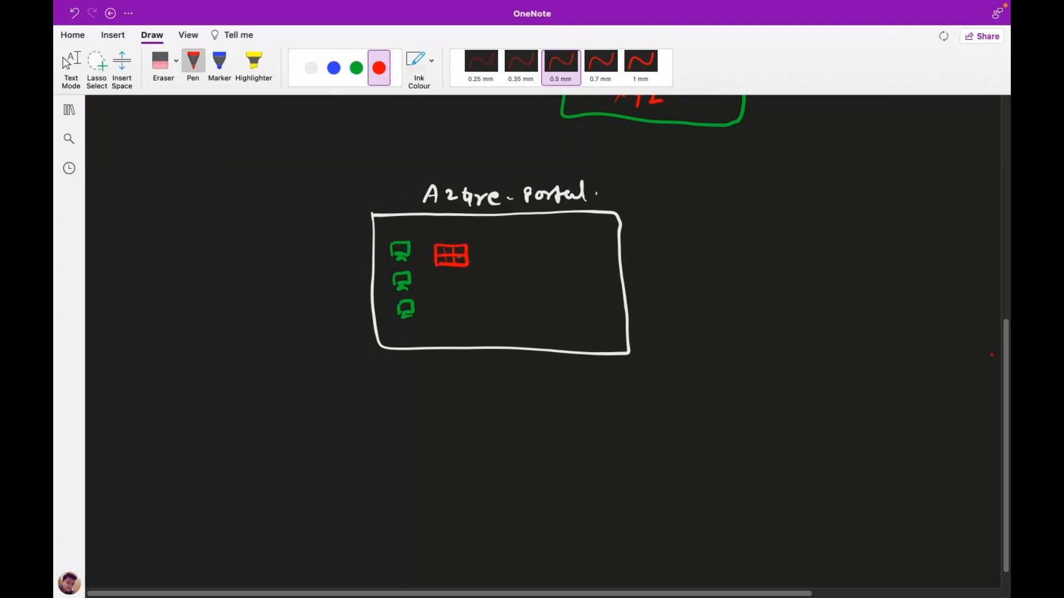
{"action": "mouse_move", "coordinate": [451, 289]}
{"action": "left_mouse_down"}
{"action": "mouse_move", "coordinate": [466, 312]}
{"action": "mouse_move", "coordinate": [452, 289]}
{"action": "left_mouse_up"}
Step: Draw a red cylinder labelled storage and Data, then begin the e-mail address in green beside the box
{"action": "mouse_move", "coordinate": [517, 239]}
{"action": "left_mouse_down"}
{"action": "mouse_move", "coordinate": [538, 265]}
{"action": "mouse_move", "coordinate": [543, 254]}
{"action": "mouse_move", "coordinate": [523, 243]}
{"action": "mouse_move", "coordinate": [543, 237]}
{"action": "left_mouse_up"}
{"action": "left_click_drag", "start_coordinate": [523, 281], "coordinate": [568, 284]}
{"action": "mouse_move", "coordinate": [525, 312]}
{"action": "left_mouse_down"}
{"action": "mouse_move", "coordinate": [532, 328]}
{"action": "mouse_move", "coordinate": [550, 327]}
{"action": "left_mouse_up"}
{"action": "mouse_move", "coordinate": [546, 318]}
{"action": "left_mouse_down"}
{"action": "mouse_move", "coordinate": [571, 311]}
{"action": "mouse_move", "coordinate": [579, 326]}
{"action": "mouse_move", "coordinate": [609, 324]}
{"action": "left_mouse_up"}
{"action": "left_click", "coordinate": [356, 67]}
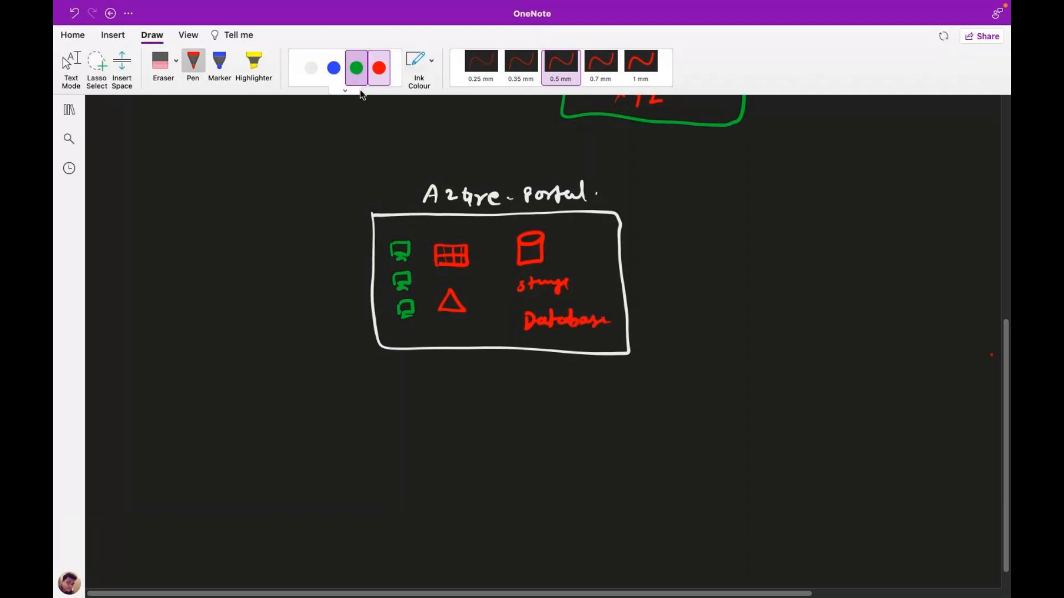
{"action": "mouse_move", "coordinate": [679, 275]}
{"action": "left_mouse_down"}
{"action": "mouse_move", "coordinate": [727, 263]}
{"action": "mouse_move", "coordinate": [725, 273]}
{"action": "mouse_move", "coordinate": [890, 273]}
{"action": "left_mouse_up"}
Step: Finish the e-mail domain, box the address in green, and write vm under the monitor icons
{"action": "left_click", "coordinate": [835, 271]}
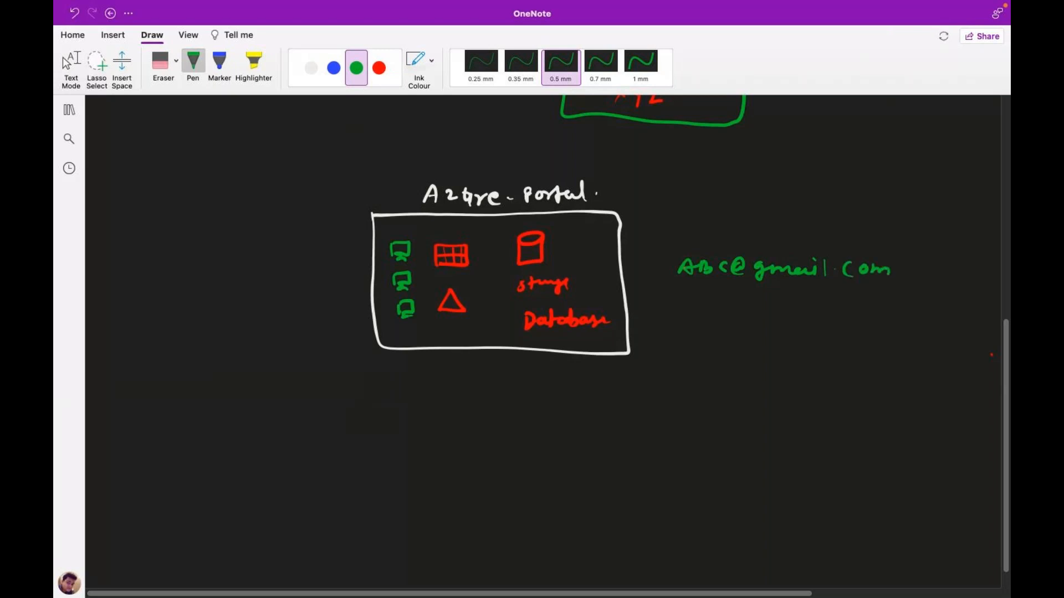
{"action": "mouse_move", "coordinate": [671, 254]}
{"action": "left_mouse_down"}
{"action": "mouse_move", "coordinate": [671, 282]}
{"action": "mouse_move", "coordinate": [874, 250]}
{"action": "mouse_move", "coordinate": [907, 264]}
{"action": "mouse_move", "coordinate": [796, 292]}
{"action": "mouse_move", "coordinate": [676, 299]}
{"action": "mouse_move", "coordinate": [676, 276]}
{"action": "left_mouse_up"}
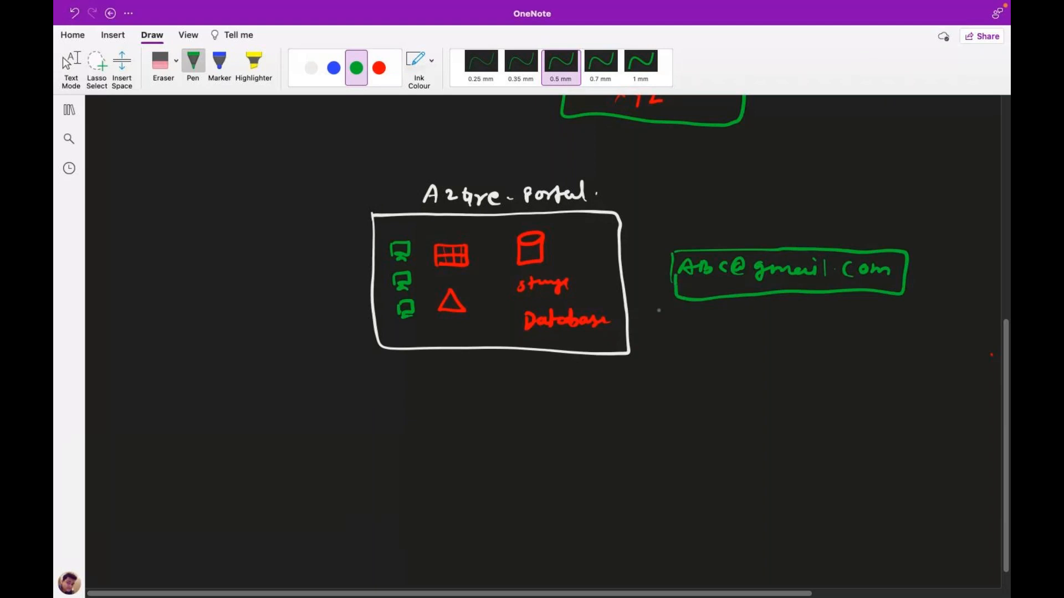
{"action": "left_click_drag", "start_coordinate": [395, 331], "coordinate": [405, 330]}
{"action": "mouse_move", "coordinate": [408, 339]}
{"action": "left_mouse_down"}
{"action": "mouse_move", "coordinate": [475, 323]}
{"action": "mouse_move", "coordinate": [474, 336]}
{"action": "left_mouse_up"}
Step: Label the grid icon firewall, add s to storage, sketch an icon under Database, then return to text mode
{"action": "mouse_move", "coordinate": [436, 285]}
{"action": "left_mouse_down"}
{"action": "mouse_move", "coordinate": [442, 270]}
{"action": "mouse_move", "coordinate": [447, 284]}
{"action": "mouse_move", "coordinate": [495, 274]}
{"action": "mouse_move", "coordinate": [503, 259]}
{"action": "mouse_move", "coordinate": [504, 281]}
{"action": "left_mouse_up"}
{"action": "left_click", "coordinate": [447, 274]}
{"action": "left_click_drag", "start_coordinate": [553, 256], "coordinate": [547, 267]}
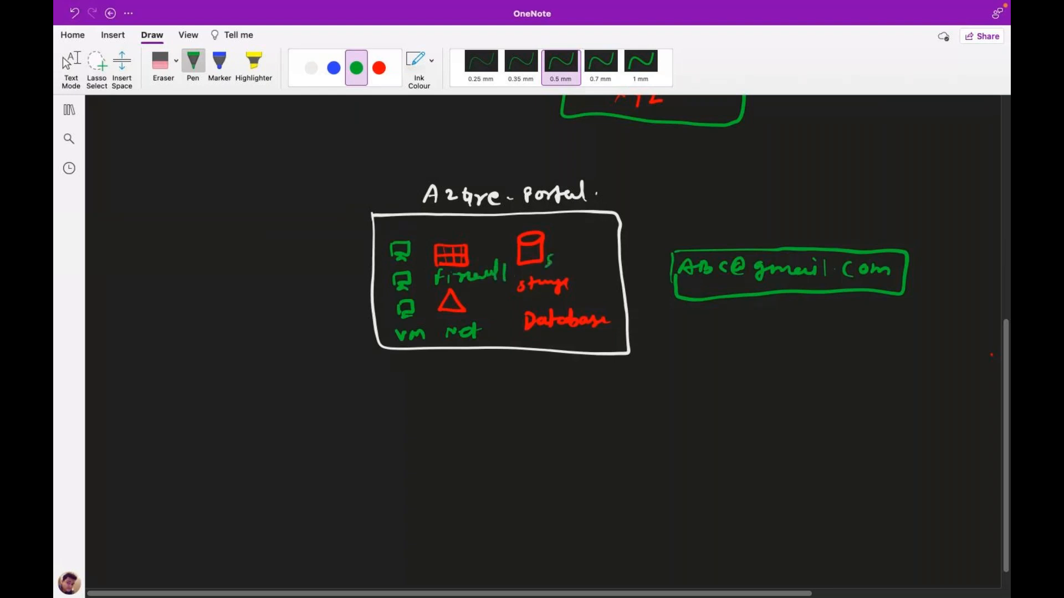
{"action": "mouse_move", "coordinate": [558, 338]}
{"action": "left_mouse_down"}
{"action": "mouse_move", "coordinate": [569, 347]}
{"action": "mouse_move", "coordinate": [570, 327]}
{"action": "mouse_move", "coordinate": [568, 342]}
{"action": "left_mouse_up"}
{"action": "key", "text": "Escape"}
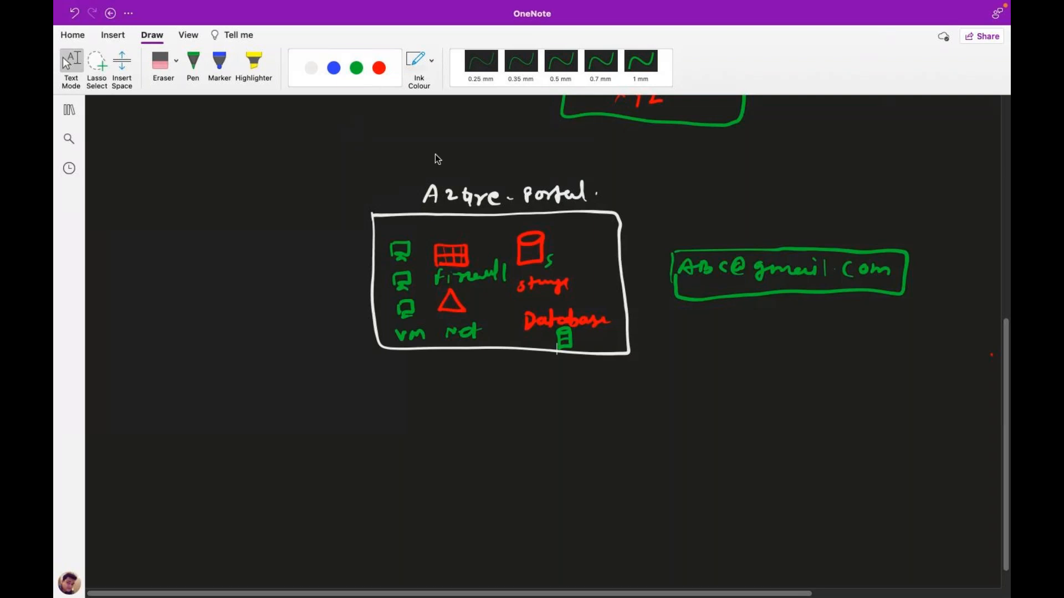
{"action": "left_click", "coordinate": [193, 66]}
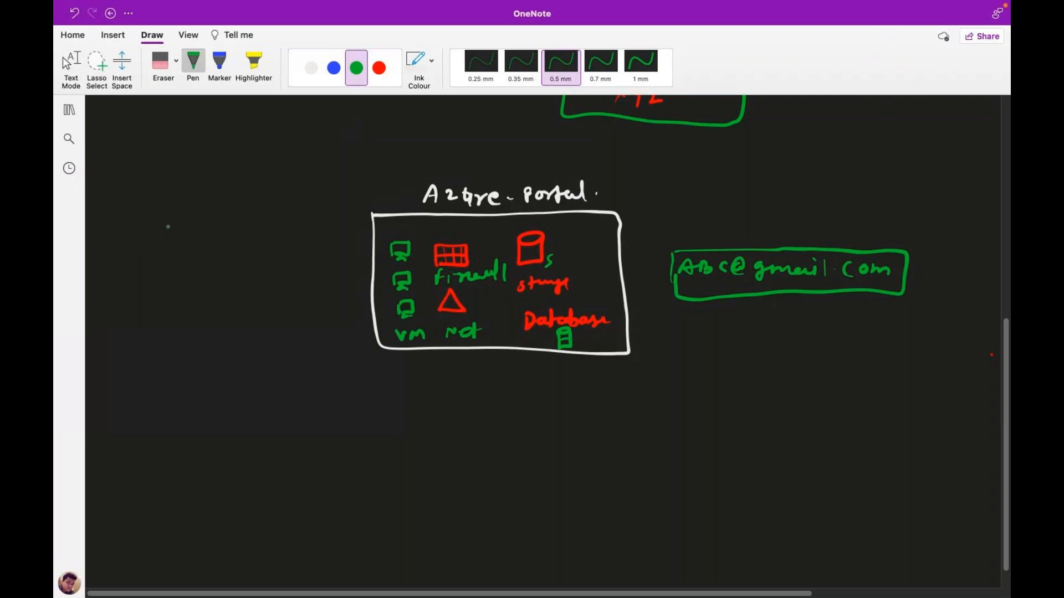
{"action": "left_click", "coordinate": [66, 63]}
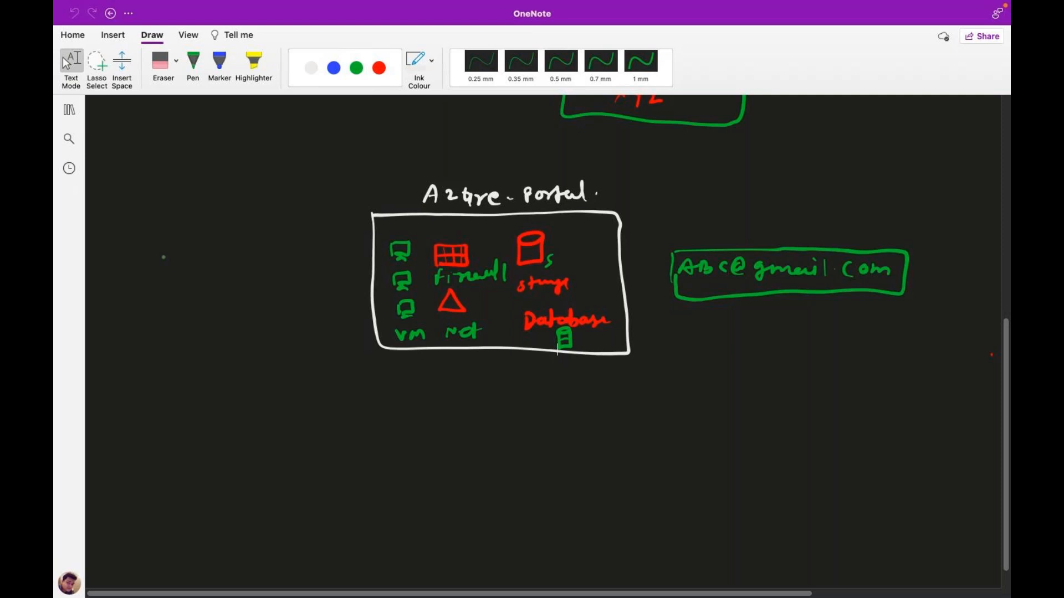
Step: Write Root in blue ink above the boxed e-mail address
{"action": "left_click", "coordinate": [193, 64]}
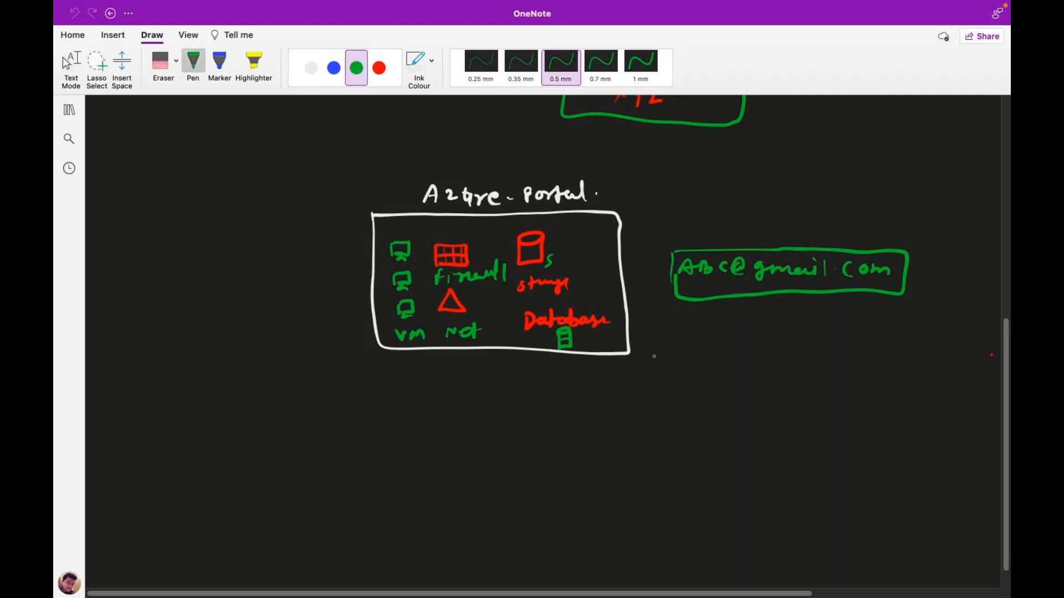
{"action": "left_click", "coordinate": [333, 68]}
{"action": "mouse_move", "coordinate": [749, 236]}
{"action": "left_mouse_down"}
{"action": "mouse_move", "coordinate": [749, 218]}
{"action": "mouse_move", "coordinate": [761, 236]}
{"action": "mouse_move", "coordinate": [767, 229]}
{"action": "left_mouse_up"}
{"action": "mouse_move", "coordinate": [777, 227]}
{"action": "left_mouse_down"}
{"action": "mouse_move", "coordinate": [792, 237]}
{"action": "mouse_move", "coordinate": [799, 228]}
{"action": "left_mouse_up"}
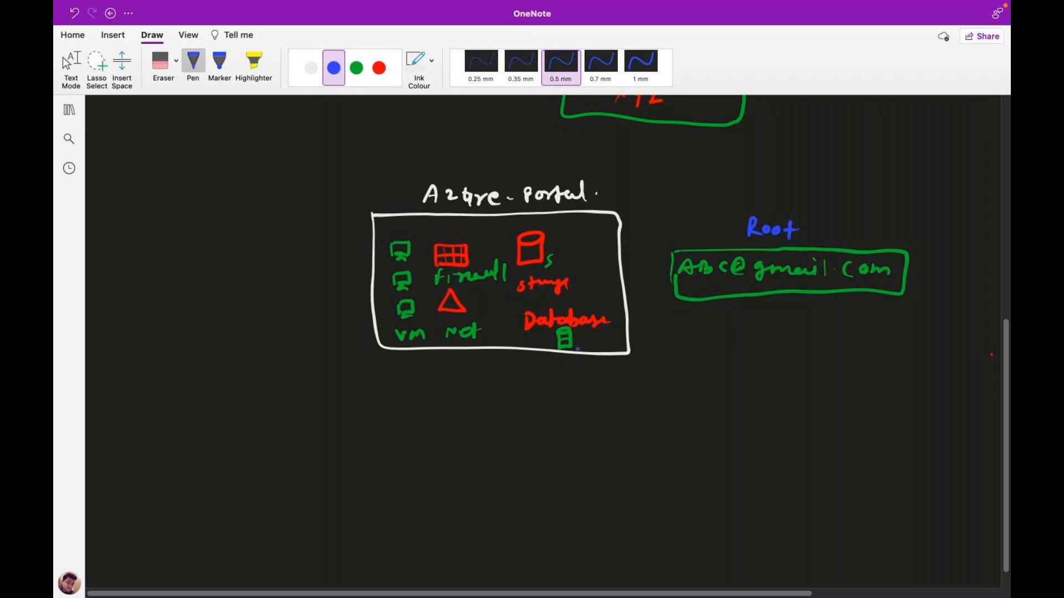
{"action": "key", "text": "Escape"}
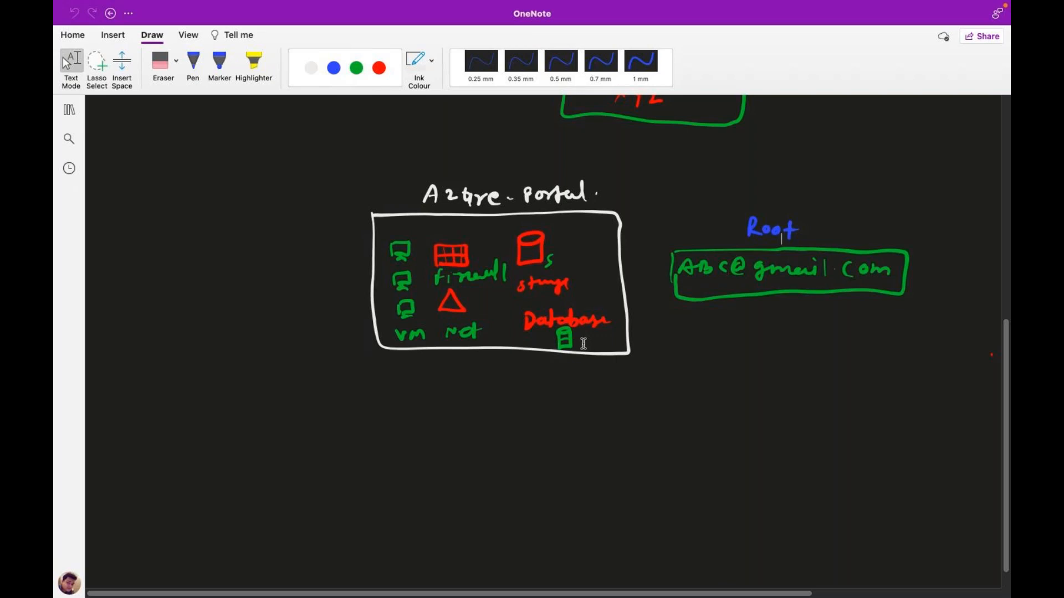
Step: Draw two red arrows down from the Azure Portal box, one down-left and one straight down
{"action": "left_click", "coordinate": [193, 62]}
{"action": "left_click", "coordinate": [379, 67]}
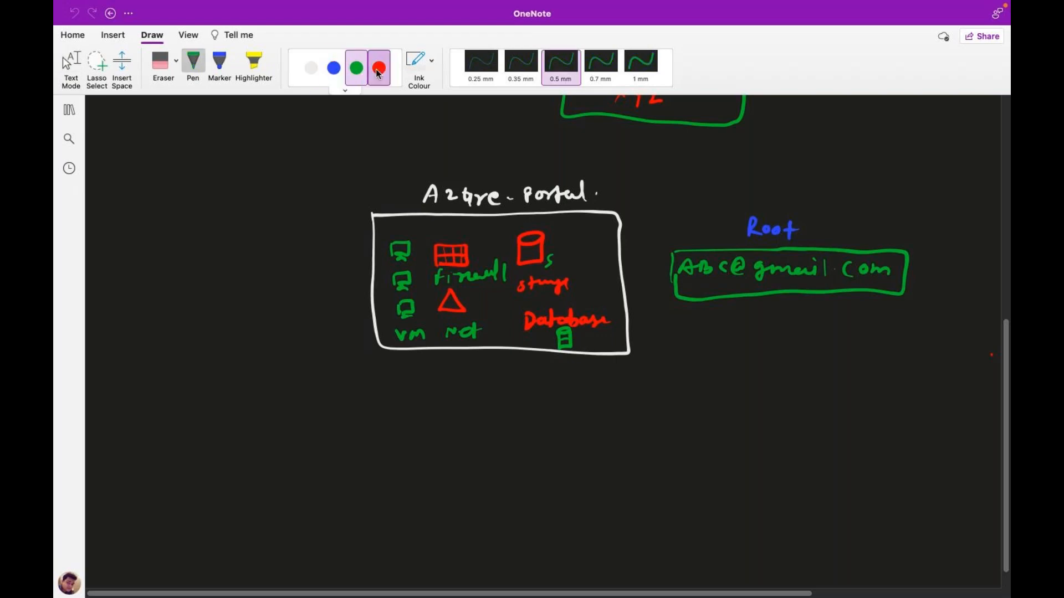
{"action": "mouse_move", "coordinate": [424, 357]}
{"action": "left_mouse_down"}
{"action": "mouse_move", "coordinate": [382, 440]}
{"action": "mouse_move", "coordinate": [394, 433]}
{"action": "left_mouse_up"}
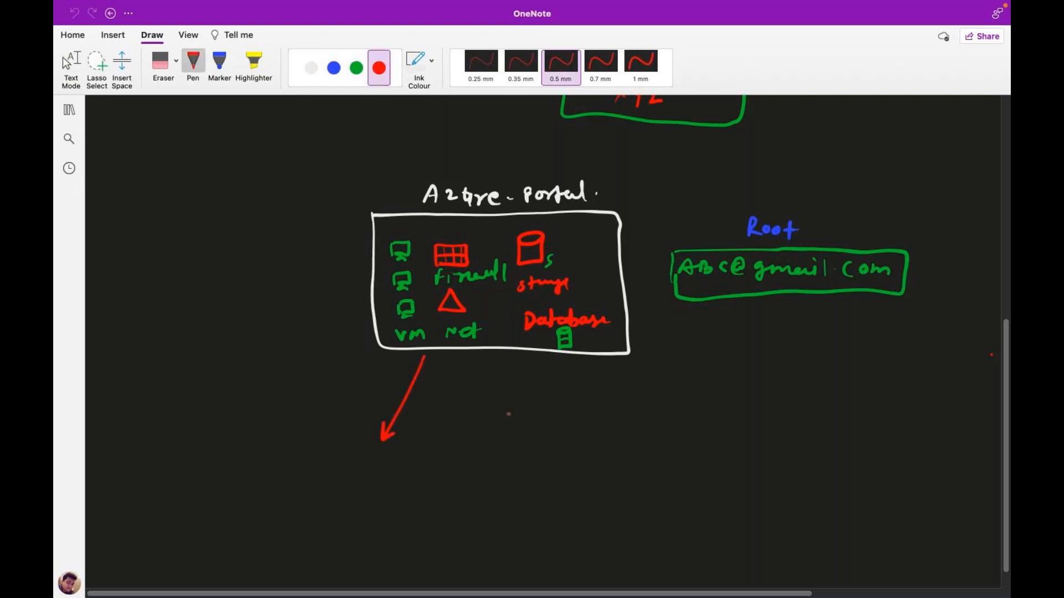
{"action": "mouse_move", "coordinate": [515, 363]}
{"action": "left_mouse_down"}
{"action": "mouse_move", "coordinate": [524, 454]}
{"action": "mouse_move", "coordinate": [534, 442]}
{"action": "left_mouse_up"}
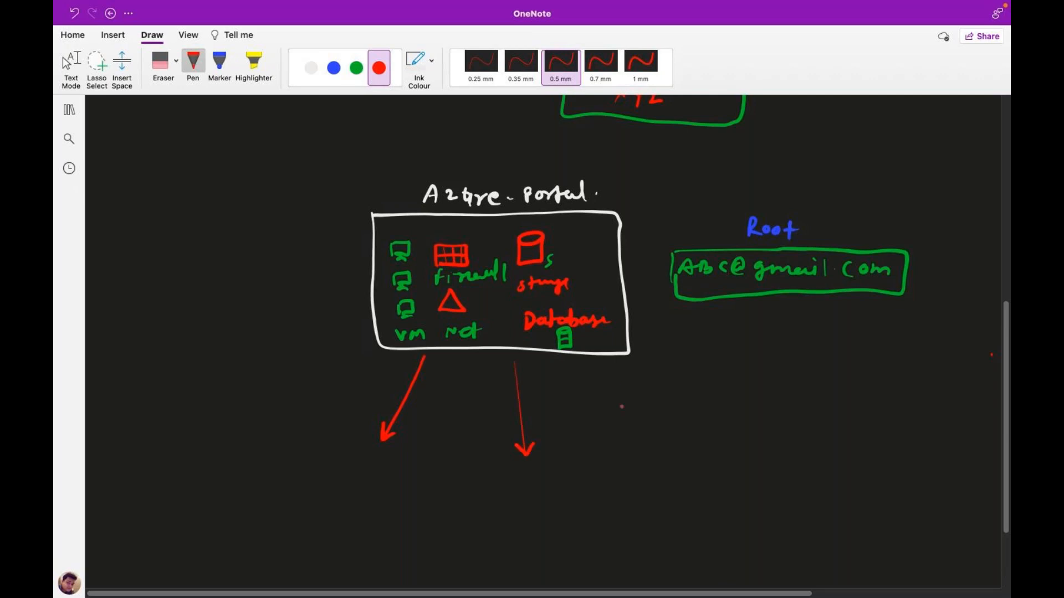
Step: Add a third red arrow down-right, then write Aws, Azure and GCP → Engineers beneath in blue
{"action": "mouse_move", "coordinate": [611, 368]}
{"action": "left_mouse_down"}
{"action": "mouse_move", "coordinate": [634, 450]}
{"action": "mouse_move", "coordinate": [642, 434]}
{"action": "left_mouse_up"}
{"action": "left_click", "coordinate": [334, 68]}
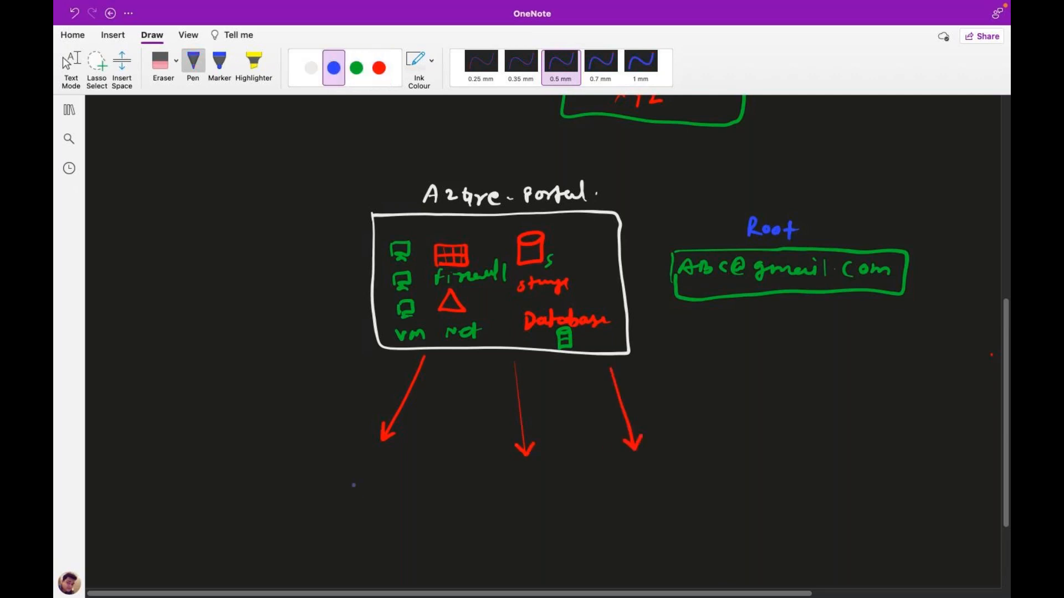
{"action": "mouse_move", "coordinate": [345, 494]}
{"action": "left_mouse_down"}
{"action": "mouse_move", "coordinate": [391, 487]}
{"action": "mouse_move", "coordinate": [384, 494]}
{"action": "left_mouse_up"}
{"action": "mouse_move", "coordinate": [510, 503]}
{"action": "left_mouse_down"}
{"action": "mouse_move", "coordinate": [518, 485]}
{"action": "mouse_move", "coordinate": [528, 502]}
{"action": "mouse_move", "coordinate": [542, 491]}
{"action": "mouse_move", "coordinate": [534, 503]}
{"action": "left_mouse_up"}
{"action": "left_click_drag", "start_coordinate": [548, 492], "coordinate": [624, 502]}
{"action": "mouse_move", "coordinate": [649, 484]}
{"action": "left_mouse_down"}
{"action": "mouse_move", "coordinate": [646, 496]}
{"action": "mouse_move", "coordinate": [664, 501]}
{"action": "mouse_move", "coordinate": [666, 492]}
{"action": "mouse_move", "coordinate": [811, 488]}
{"action": "mouse_move", "coordinate": [821, 493]}
{"action": "mouse_move", "coordinate": [801, 502]}
{"action": "mouse_move", "coordinate": [828, 496]}
{"action": "mouse_move", "coordinate": [829, 508]}
{"action": "left_mouse_up"}
{"action": "mouse_move", "coordinate": [834, 489]}
{"action": "left_mouse_down"}
{"action": "mouse_move", "coordinate": [853, 501]}
{"action": "mouse_move", "coordinate": [908, 498]}
{"action": "mouse_move", "coordinate": [903, 510]}
{"action": "left_mouse_up"}
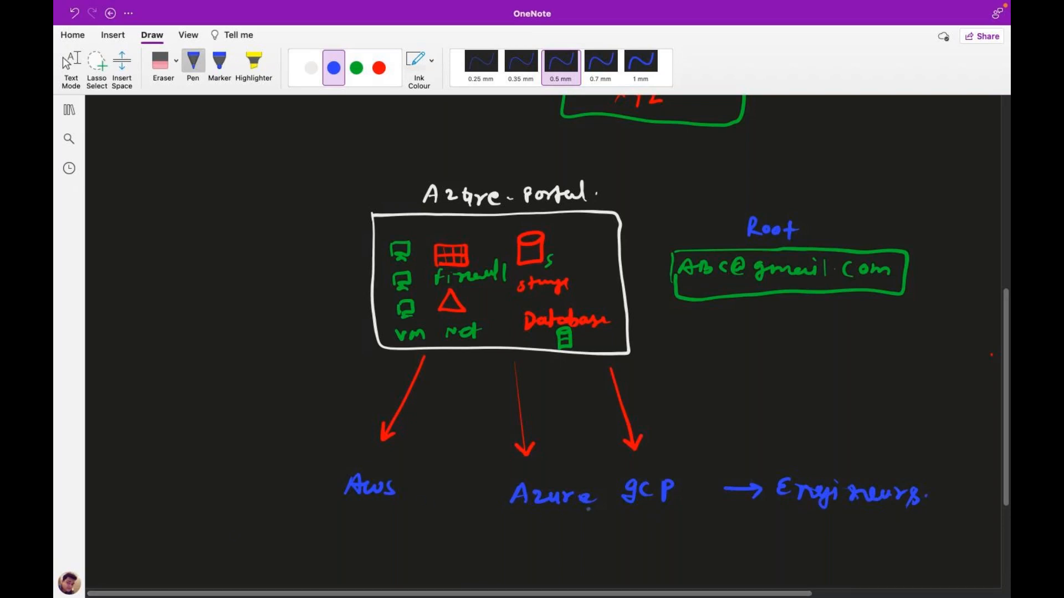
{"action": "left_click", "coordinate": [398, 493]}
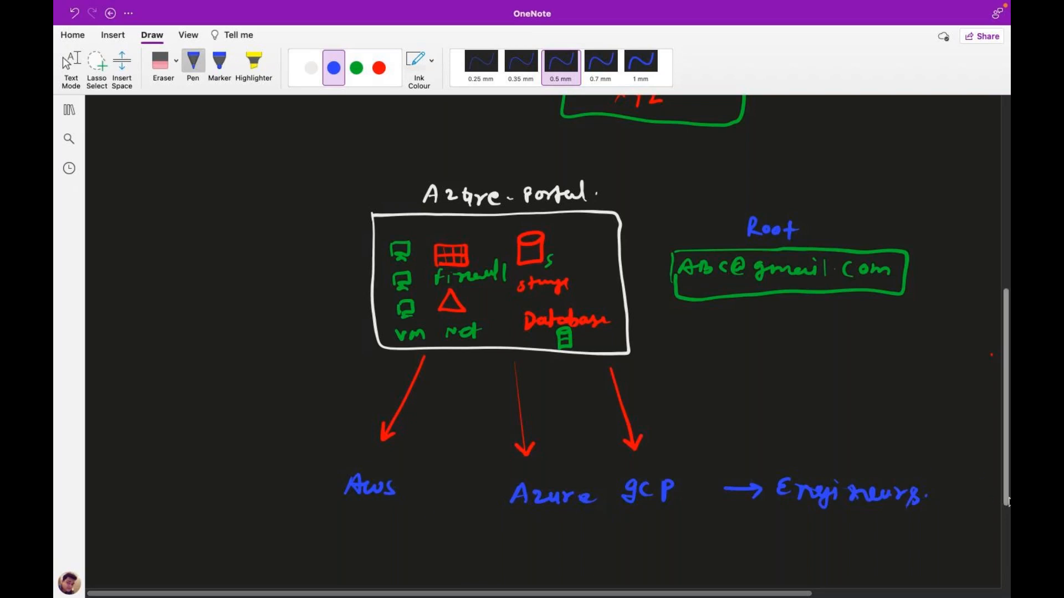
Step: Scroll down and draw a white box around the Aws label
{"action": "scroll", "coordinate": [981, 475], "scroll_direction": "down", "scroll_amount": 3}
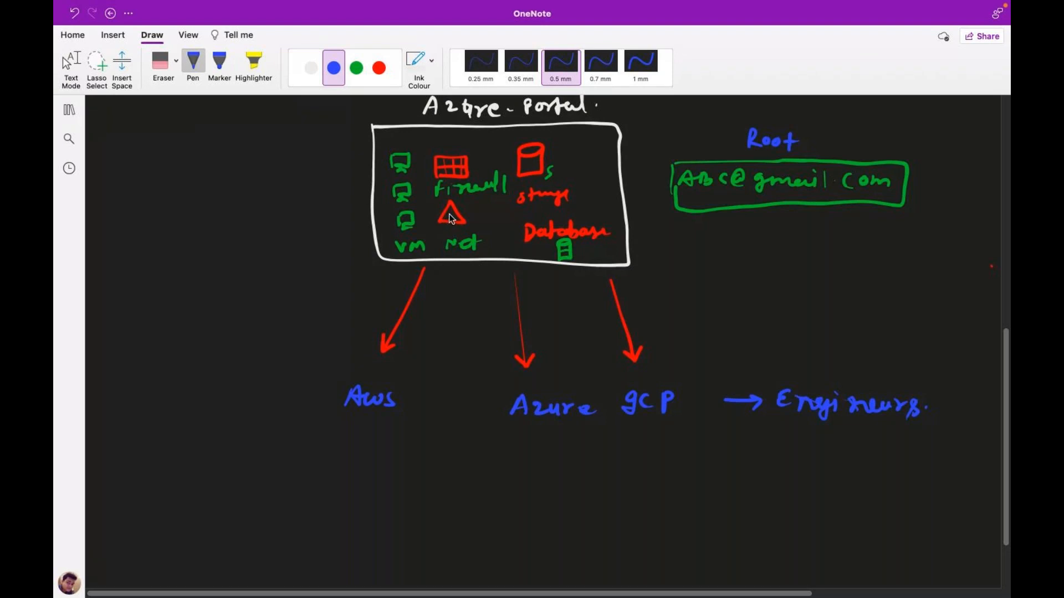
{"action": "key", "text": "Escape"}
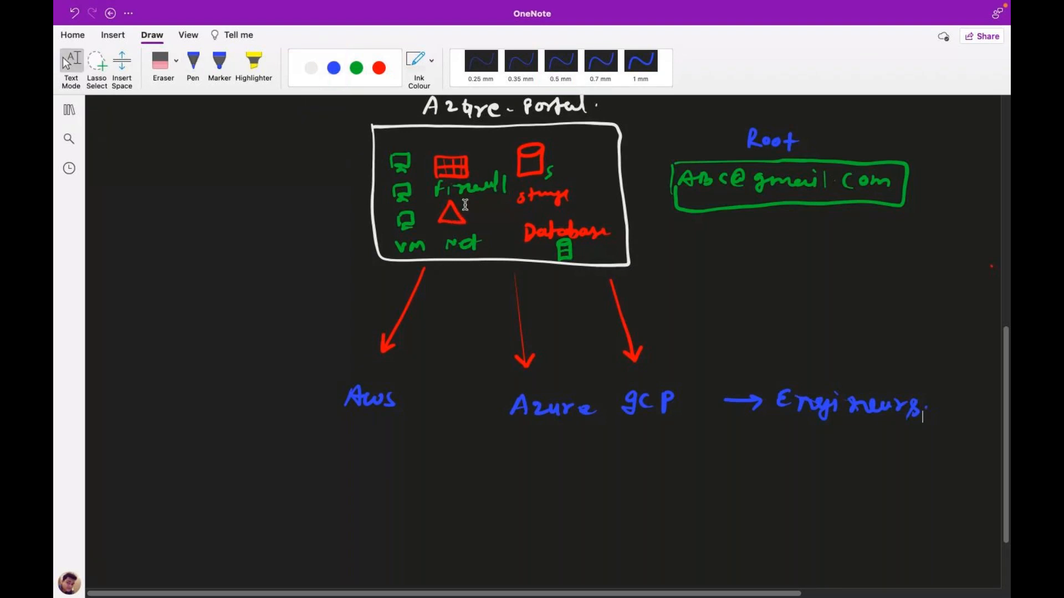
{"action": "left_click", "coordinate": [193, 61]}
{"action": "left_click", "coordinate": [310, 68]}
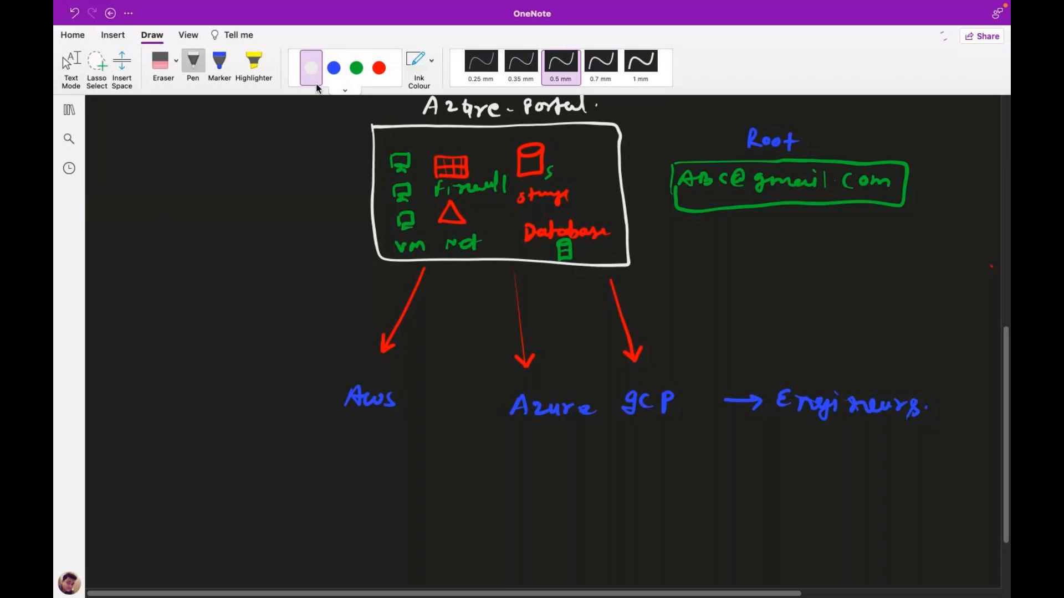
{"action": "mouse_move", "coordinate": [338, 382]}
{"action": "left_mouse_down"}
{"action": "mouse_move", "coordinate": [334, 417]}
{"action": "mouse_move", "coordinate": [407, 425]}
{"action": "mouse_move", "coordinate": [406, 382]}
{"action": "mouse_move", "coordinate": [338, 382]}
{"action": "left_mouse_up"}
Step: Write VM in blue below Aws with a small monitor icon beneath it
{"action": "left_click", "coordinate": [334, 67]}
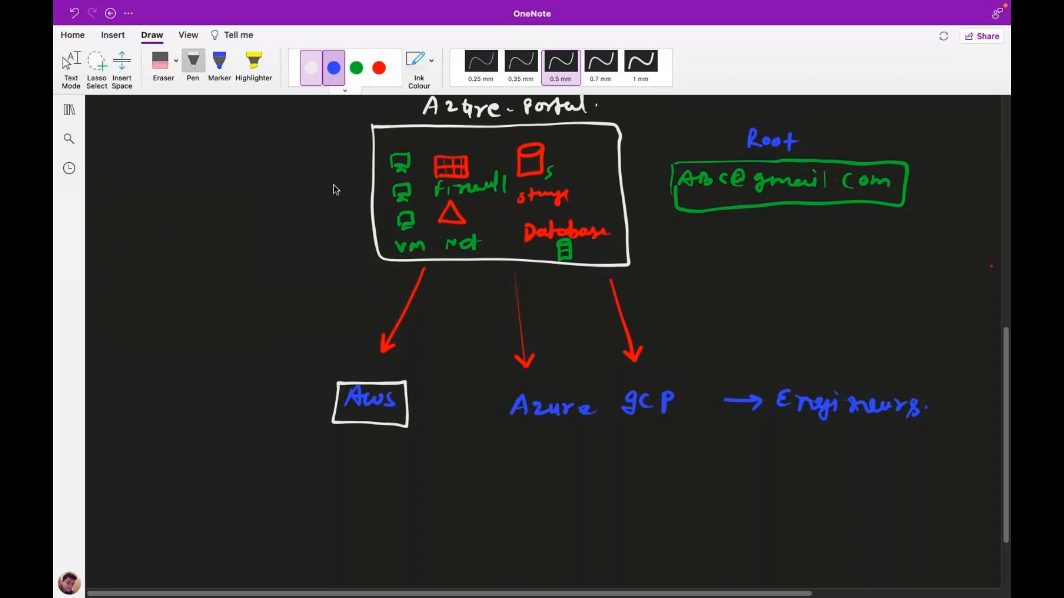
{"action": "mouse_move", "coordinate": [344, 450]}
{"action": "left_mouse_down"}
{"action": "mouse_move", "coordinate": [350, 464]}
{"action": "mouse_move", "coordinate": [360, 450]}
{"action": "mouse_move", "coordinate": [370, 472]}
{"action": "mouse_move", "coordinate": [386, 472]}
{"action": "left_mouse_up"}
{"action": "mouse_move", "coordinate": [353, 510]}
{"action": "left_mouse_down"}
{"action": "mouse_move", "coordinate": [381, 494]}
{"action": "mouse_move", "coordinate": [351, 516]}
{"action": "mouse_move", "coordinate": [375, 527]}
{"action": "left_mouse_up"}
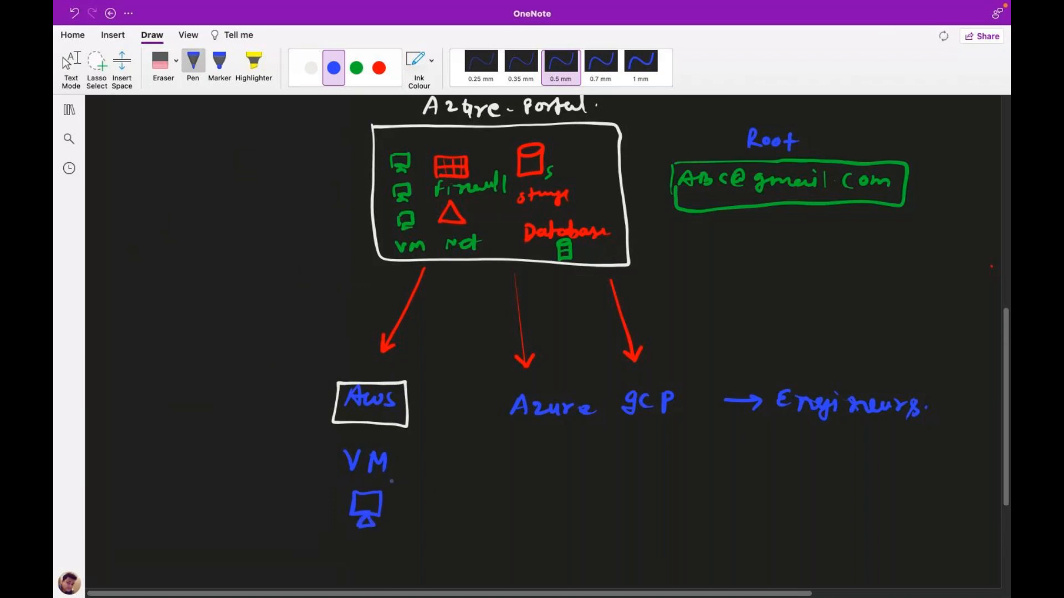
Step: Box Azure in green and write Network and Firewall below it
{"action": "left_click", "coordinate": [356, 68]}
{"action": "mouse_move", "coordinate": [503, 394]}
{"action": "left_mouse_down"}
{"action": "mouse_move", "coordinate": [565, 429]}
{"action": "mouse_move", "coordinate": [599, 419]}
{"action": "mouse_move", "coordinate": [494, 396]}
{"action": "left_mouse_up"}
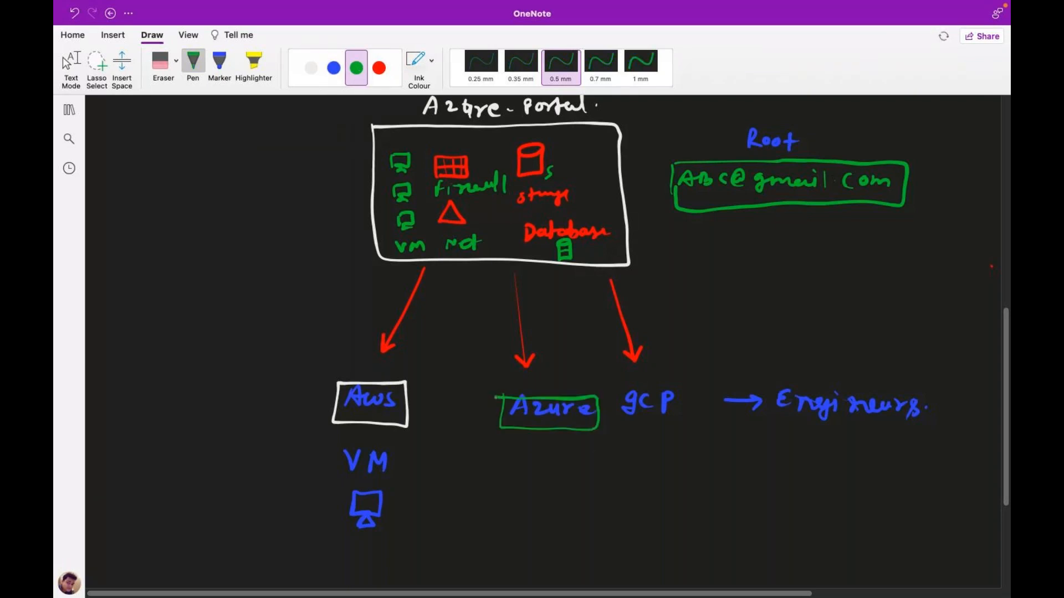
{"action": "mouse_move", "coordinate": [516, 452]}
{"action": "left_mouse_down"}
{"action": "mouse_move", "coordinate": [516, 469]}
{"action": "mouse_move", "coordinate": [531, 449]}
{"action": "mouse_move", "coordinate": [548, 465]}
{"action": "mouse_move", "coordinate": [556, 458]}
{"action": "mouse_move", "coordinate": [545, 464]}
{"action": "mouse_move", "coordinate": [586, 459]}
{"action": "left_mouse_up"}
{"action": "mouse_move", "coordinate": [588, 466]}
{"action": "left_mouse_down"}
{"action": "mouse_move", "coordinate": [608, 455]}
{"action": "mouse_move", "coordinate": [612, 469]}
{"action": "left_mouse_up"}
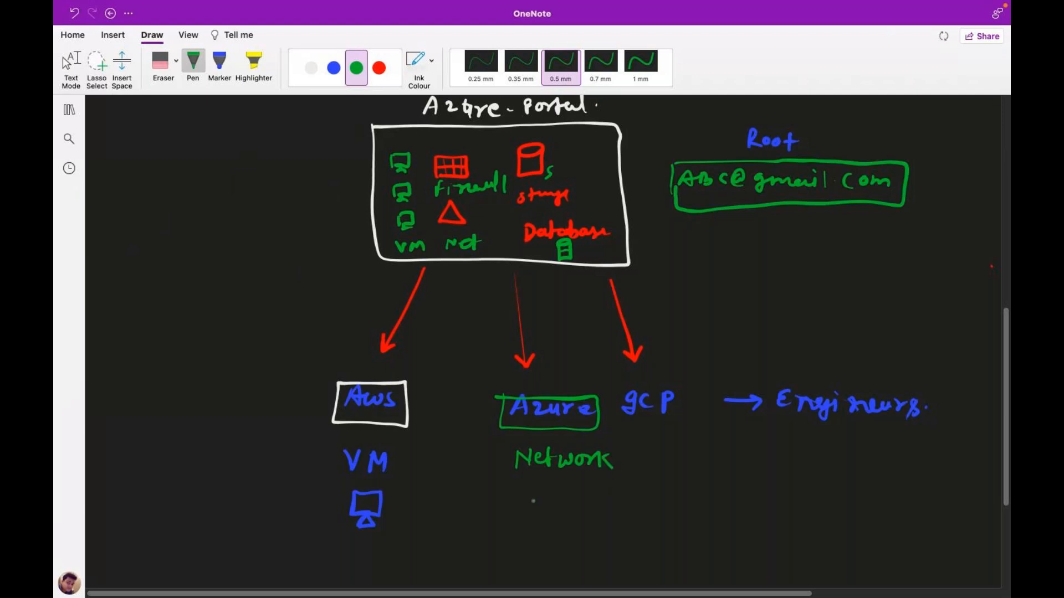
{"action": "mouse_move", "coordinate": [532, 488]}
{"action": "left_mouse_down"}
{"action": "mouse_move", "coordinate": [525, 505]}
{"action": "mouse_move", "coordinate": [576, 493]}
{"action": "mouse_move", "coordinate": [607, 502]}
{"action": "left_mouse_up"}
{"action": "left_click_drag", "start_coordinate": [613, 481], "coordinate": [613, 502]}
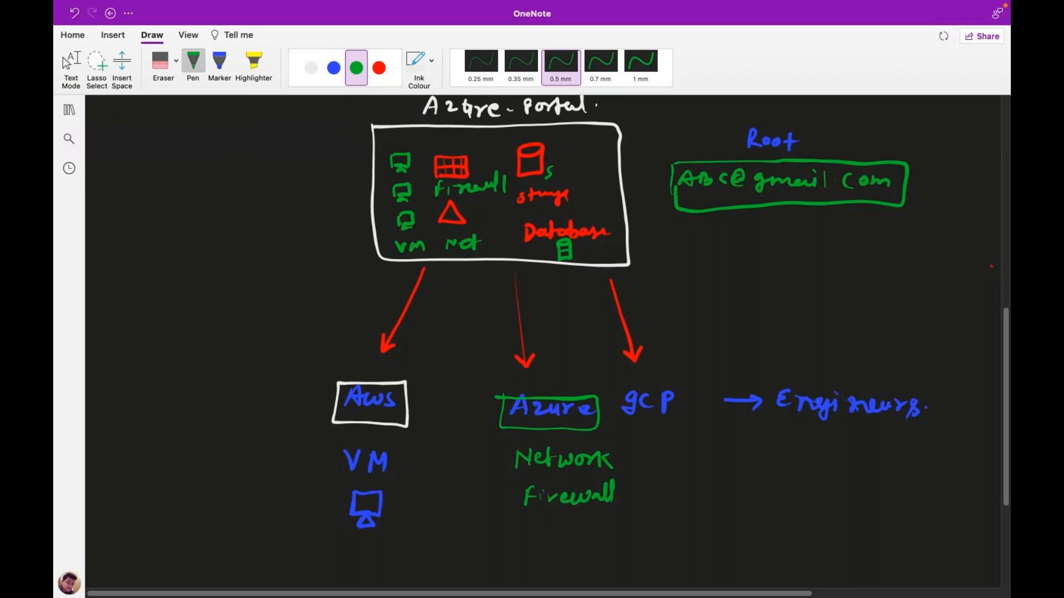
Step: Box GCP in red and write Storage and DB beneath it in white
{"action": "left_click", "coordinate": [379, 68]}
{"action": "mouse_move", "coordinate": [618, 386]}
{"action": "left_mouse_down"}
{"action": "mouse_move", "coordinate": [618, 425]}
{"action": "mouse_move", "coordinate": [682, 385]}
{"action": "mouse_move", "coordinate": [620, 383]}
{"action": "left_mouse_up"}
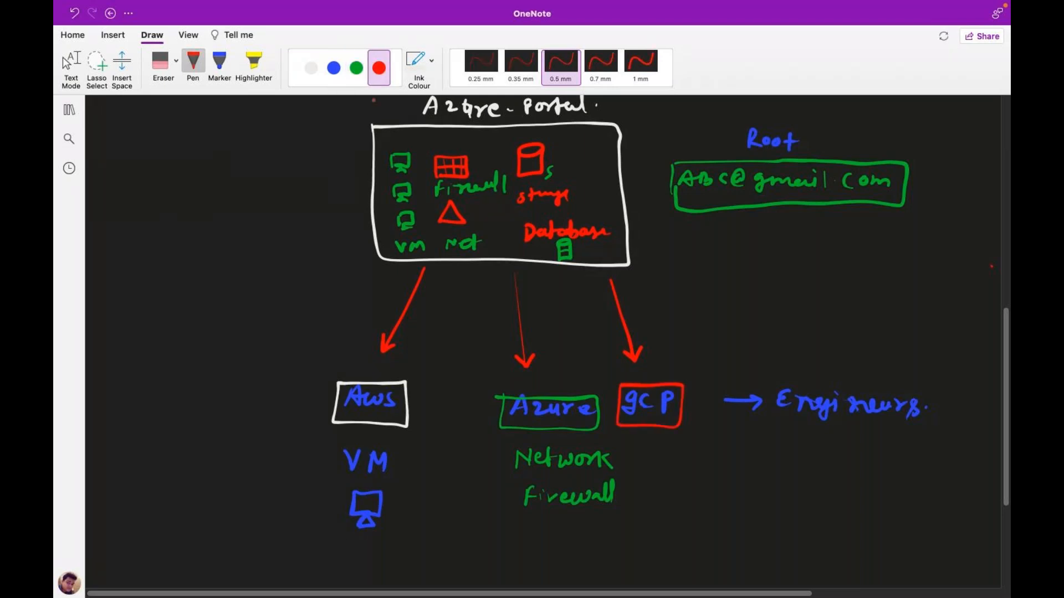
{"action": "left_click", "coordinate": [311, 68]}
{"action": "mouse_move", "coordinate": [663, 451]}
{"action": "left_mouse_down"}
{"action": "mouse_move", "coordinate": [653, 466]}
{"action": "mouse_move", "coordinate": [747, 457]}
{"action": "left_mouse_up"}
{"action": "mouse_move", "coordinate": [679, 486]}
{"action": "left_mouse_down"}
{"action": "mouse_move", "coordinate": [679, 505]}
{"action": "mouse_move", "coordinate": [710, 502]}
{"action": "mouse_move", "coordinate": [701, 505]}
{"action": "left_mouse_up"}
{"action": "left_click", "coordinate": [716, 500]}
{"action": "left_click", "coordinate": [712, 503]}
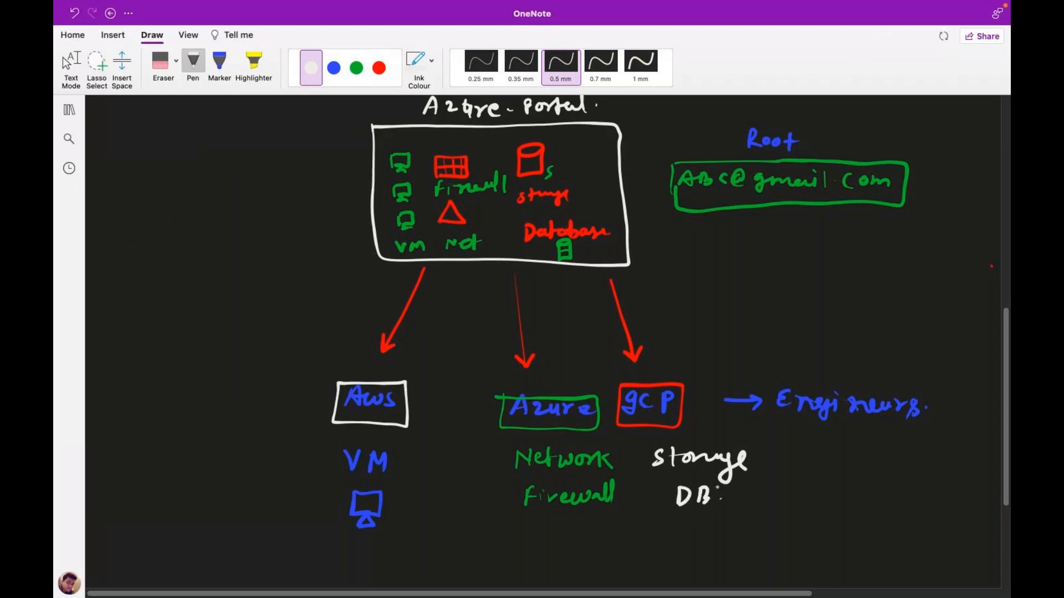
Step: Enclose the Root label in green parentheses
{"action": "key", "text": "Escape"}
{"action": "key", "text": "Escape"}
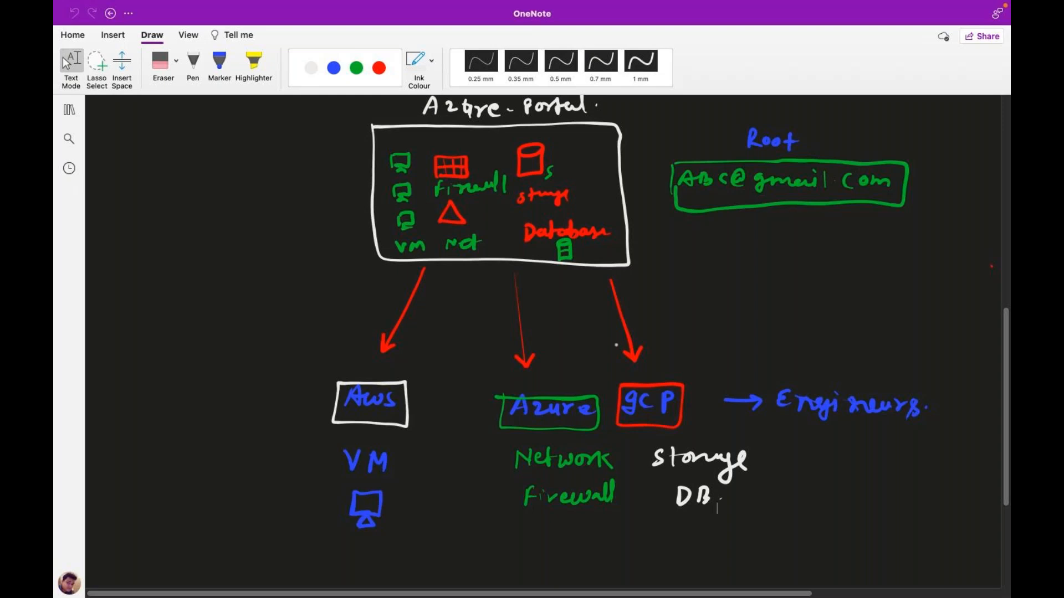
{"action": "left_click", "coordinate": [356, 67]}
{"action": "left_click_drag", "start_coordinate": [747, 123], "coordinate": [741, 152]}
{"action": "left_click_drag", "start_coordinate": [797, 131], "coordinate": [803, 158]}
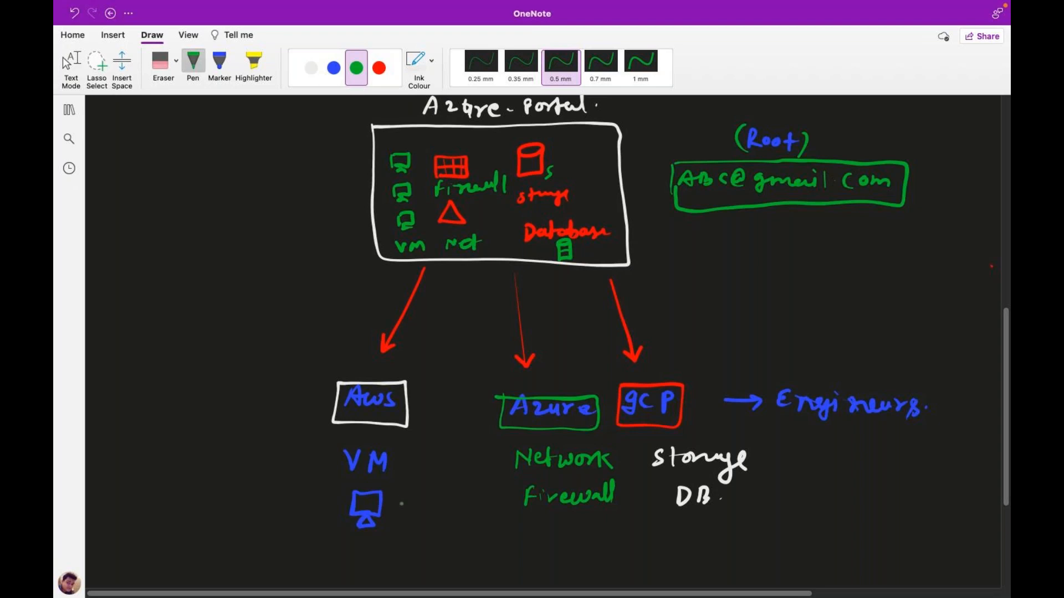
Step: Add green ticks to the VM icon, Firewall, and the Aws, Azure and GCP boxes, then return to text mode
{"action": "left_click_drag", "start_coordinate": [396, 504], "coordinate": [410, 502]}
{"action": "left_click_drag", "start_coordinate": [561, 521], "coordinate": [572, 518]}
{"action": "left_click_drag", "start_coordinate": [316, 386], "coordinate": [339, 369]}
{"action": "left_click_drag", "start_coordinate": [477, 408], "coordinate": [491, 407]}
{"action": "left_click_drag", "start_coordinate": [679, 389], "coordinate": [700, 380]}
{"action": "left_click", "coordinate": [69, 61]}
{"action": "key", "text": "Escape"}
Step: Scroll down and handwrite 'RBAC – Role Based Access Control' in white below the diagram
{"action": "scroll", "coordinate": [939, 513], "scroll_direction": "down", "scroll_amount": 3}
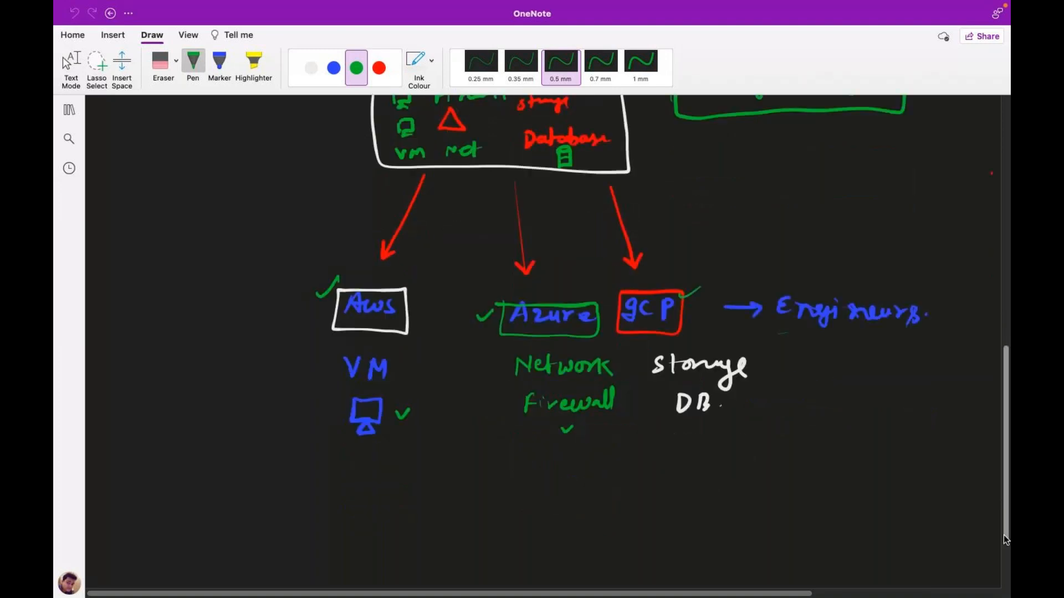
{"action": "left_click", "coordinate": [311, 68]}
{"action": "mouse_move", "coordinate": [311, 480]}
{"action": "left_mouse_down"}
{"action": "mouse_move", "coordinate": [310, 511]}
{"action": "mouse_move", "coordinate": [368, 494]}
{"action": "mouse_move", "coordinate": [355, 504]}
{"action": "mouse_move", "coordinate": [407, 506]}
{"action": "mouse_move", "coordinate": [406, 495]}
{"action": "mouse_move", "coordinate": [444, 504]}
{"action": "mouse_move", "coordinate": [488, 491]}
{"action": "left_mouse_up"}
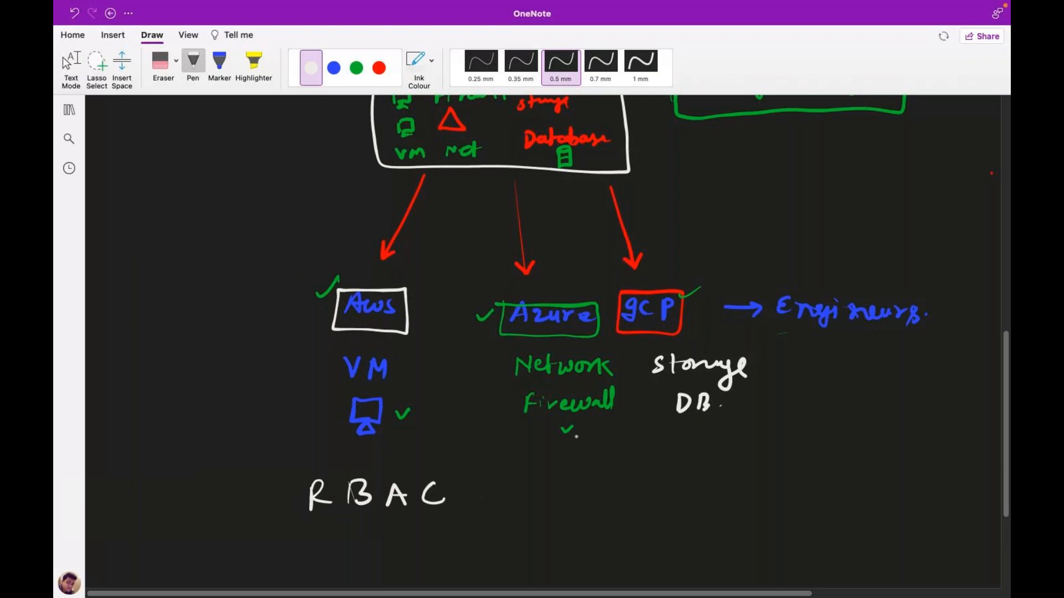
{"action": "mouse_move", "coordinate": [528, 482]}
{"action": "left_mouse_down"}
{"action": "mouse_move", "coordinate": [526, 504]}
{"action": "mouse_move", "coordinate": [550, 492]}
{"action": "mouse_move", "coordinate": [559, 507]}
{"action": "mouse_move", "coordinate": [603, 503]}
{"action": "left_mouse_up"}
{"action": "mouse_move", "coordinate": [603, 482]}
{"action": "left_mouse_down"}
{"action": "mouse_move", "coordinate": [605, 502]}
{"action": "mouse_move", "coordinate": [654, 498]}
{"action": "left_mouse_up"}
{"action": "mouse_move", "coordinate": [659, 491]}
{"action": "left_mouse_down"}
{"action": "mouse_move", "coordinate": [666, 480]}
{"action": "mouse_move", "coordinate": [635, 499]}
{"action": "mouse_move", "coordinate": [700, 501]}
{"action": "left_mouse_up"}
{"action": "mouse_move", "coordinate": [687, 494]}
{"action": "left_mouse_down"}
{"action": "mouse_move", "coordinate": [815, 502]}
{"action": "mouse_move", "coordinate": [840, 491]}
{"action": "mouse_move", "coordinate": [845, 502]}
{"action": "left_mouse_up"}
{"action": "left_click_drag", "start_coordinate": [854, 481], "coordinate": [855, 501]}
{"action": "left_click_drag", "start_coordinate": [847, 489], "coordinate": [887, 490]}
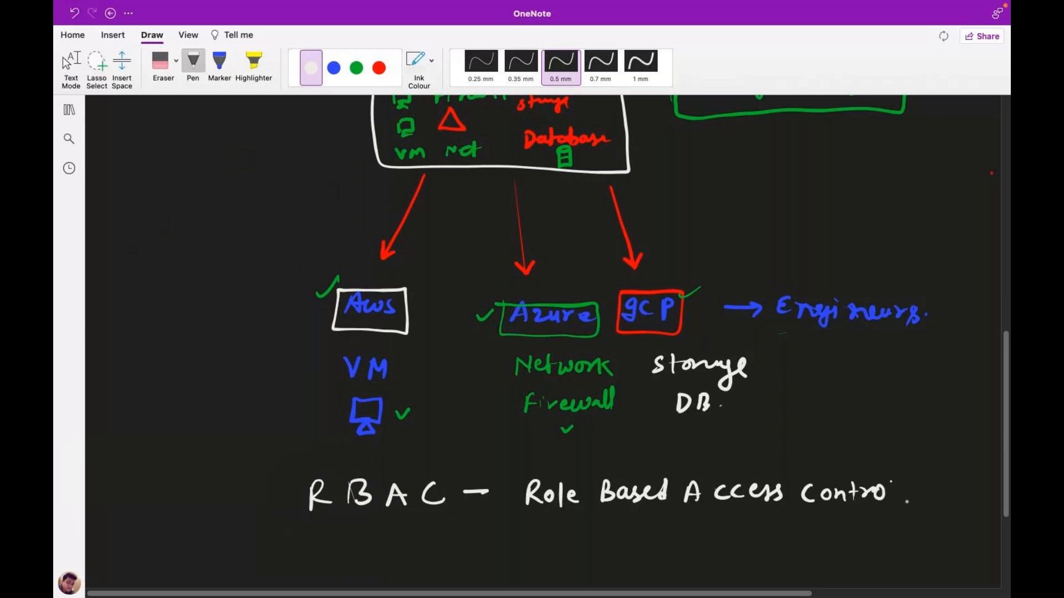
{"action": "left_click_drag", "start_coordinate": [893, 479], "coordinate": [891, 510]}
Step: Leave inking, briefly return to the Pen for a small stroke, then go back to text mode
{"action": "key", "text": "Escape"}
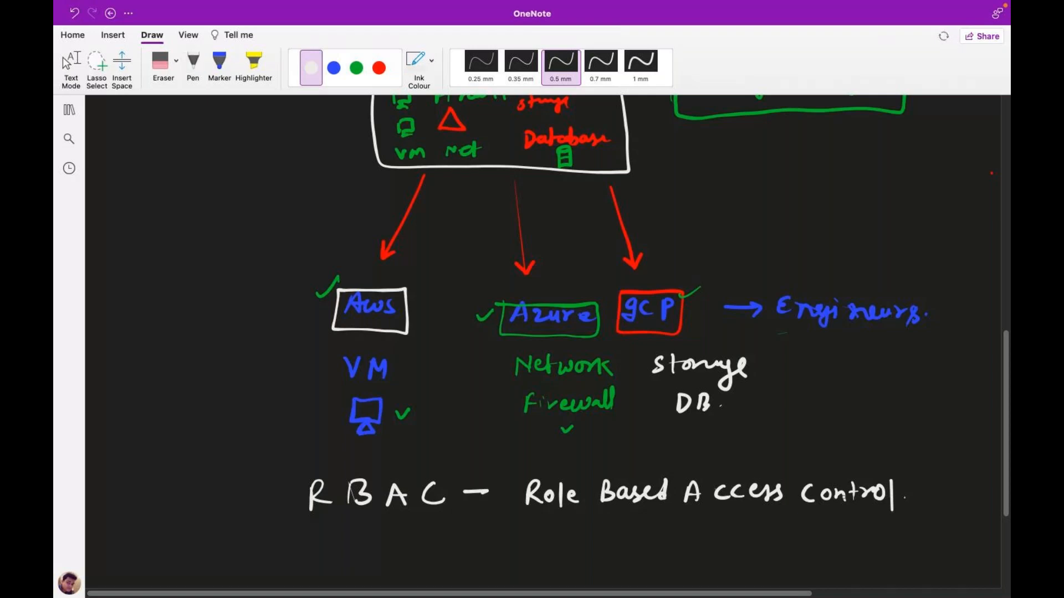
{"action": "left_click", "coordinate": [66, 62]}
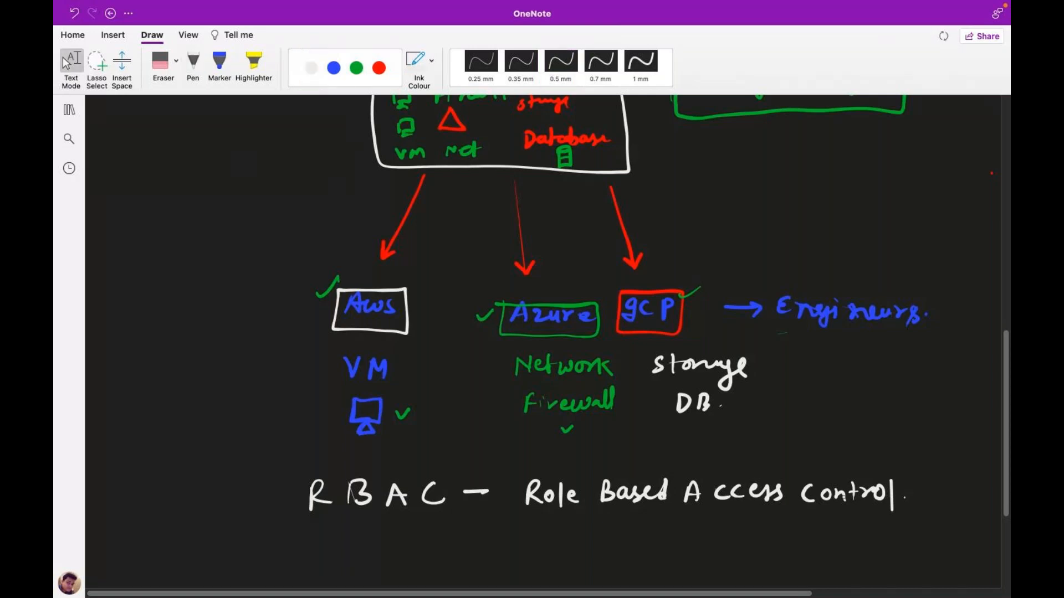
{"action": "left_click", "coordinate": [193, 61]}
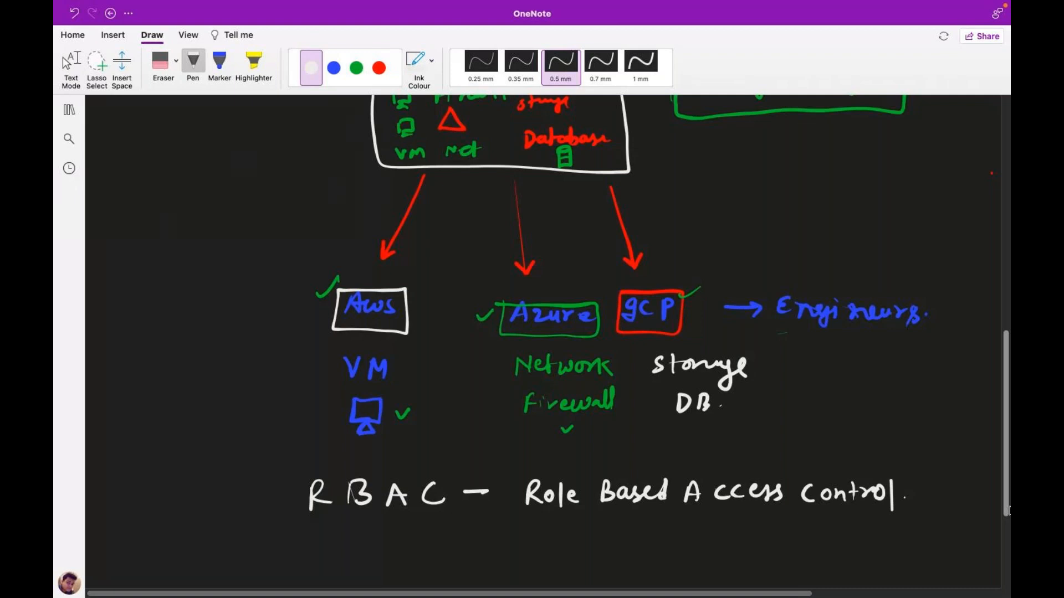
{"action": "left_click_drag", "start_coordinate": [1009, 510], "coordinate": [1009, 533]}
{"action": "key", "text": "Escape"}
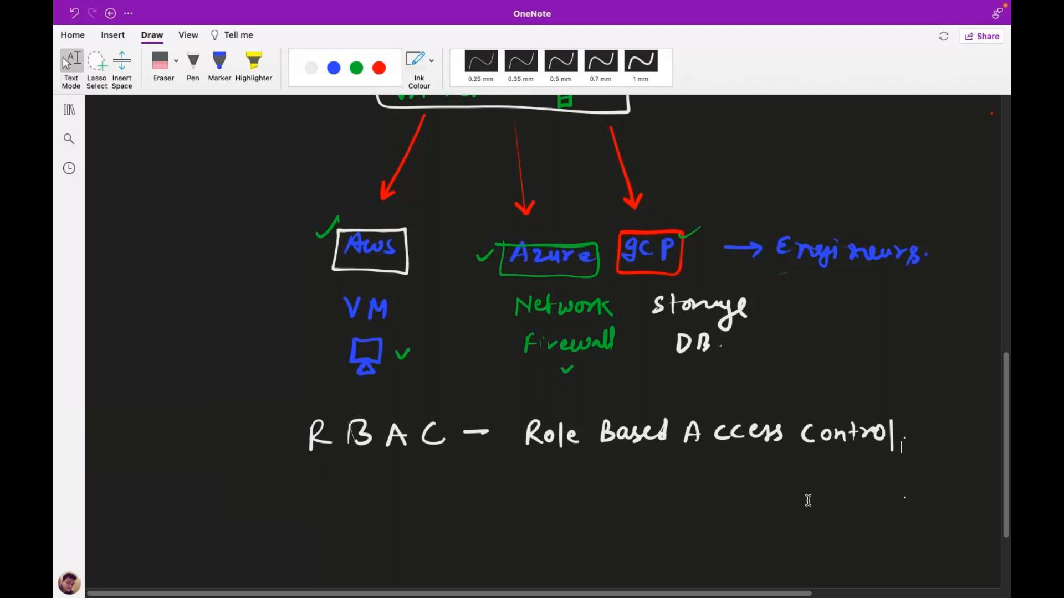
Step: Handwrite 'Build-in Role' in green under the RBAC heading
{"action": "left_click", "coordinate": [192, 62]}
{"action": "left_click", "coordinate": [560, 64]}
{"action": "left_click", "coordinate": [356, 67]}
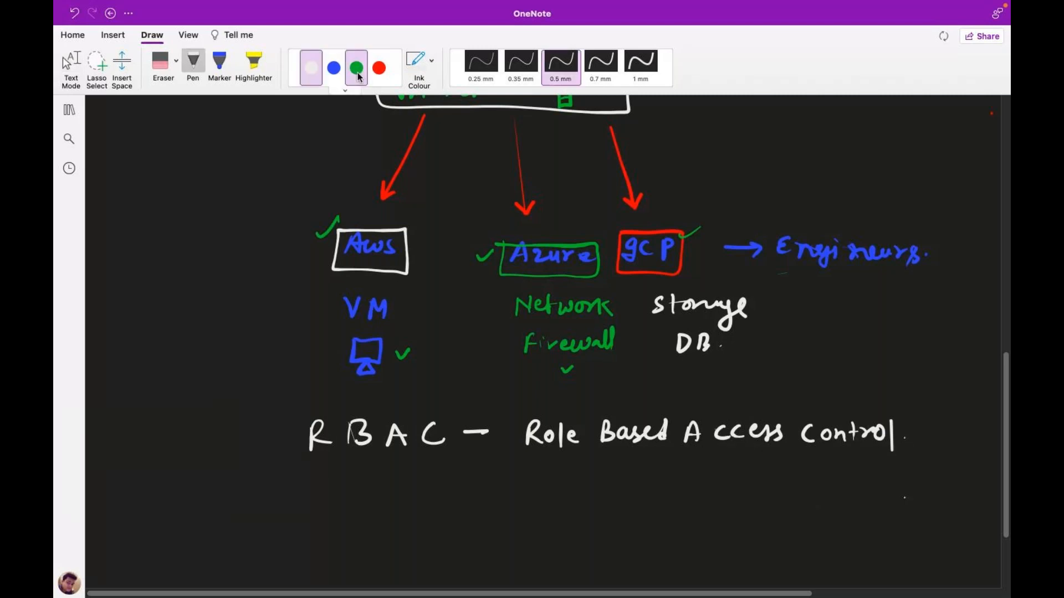
{"action": "mouse_move", "coordinate": [455, 495]}
{"action": "left_mouse_down"}
{"action": "mouse_move", "coordinate": [455, 507]}
{"action": "mouse_move", "coordinate": [484, 496]}
{"action": "mouse_move", "coordinate": [519, 506]}
{"action": "left_mouse_up"}
{"action": "left_click_drag", "start_coordinate": [521, 506], "coordinate": [599, 507]}
Step: Write 'Custome Role' on the next line and add the missing d to Build-in
{"action": "mouse_move", "coordinate": [474, 534]}
{"action": "left_mouse_down"}
{"action": "mouse_move", "coordinate": [475, 547]}
{"action": "mouse_move", "coordinate": [491, 546]}
{"action": "left_mouse_up"}
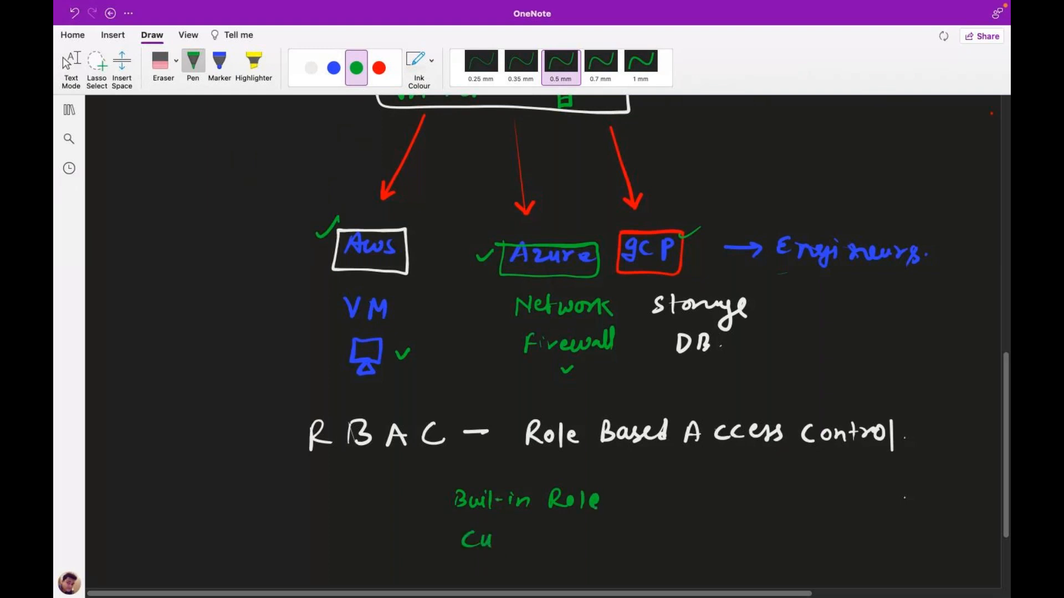
{"action": "left_click_drag", "start_coordinate": [499, 491], "coordinate": [503, 508]}
{"action": "left_click_drag", "start_coordinate": [504, 546], "coordinate": [510, 534]}
{"action": "mouse_move", "coordinate": [512, 530]}
{"action": "left_mouse_down"}
{"action": "mouse_move", "coordinate": [510, 551]}
{"action": "mouse_move", "coordinate": [524, 536]}
{"action": "left_mouse_up"}
{"action": "left_click_drag", "start_coordinate": [529, 535], "coordinate": [527, 536]}
{"action": "left_click_drag", "start_coordinate": [545, 538], "coordinate": [644, 551]}
{"action": "mouse_move", "coordinate": [652, 539]}
{"action": "left_mouse_down"}
{"action": "mouse_move", "coordinate": [660, 534]}
{"action": "mouse_move", "coordinate": [662, 549]}
{"action": "left_mouse_up"}
Step: Return to text mode, scroll to review the notes, and switch to the desktop
{"action": "left_click", "coordinate": [69, 62]}
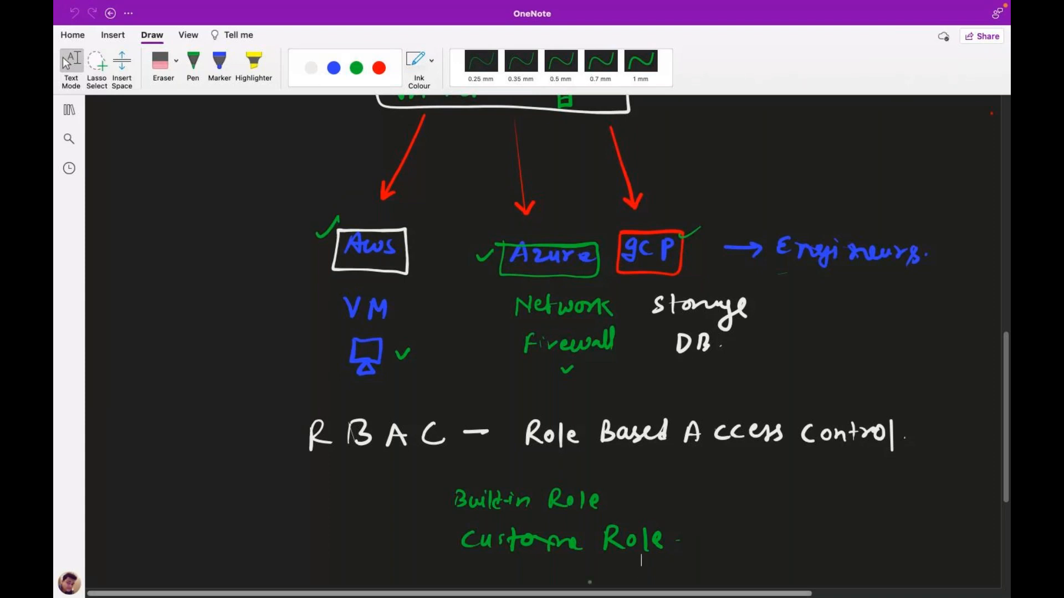
{"action": "scroll", "coordinate": [607, 424], "scroll_direction": "up", "scroll_amount": 2}
{"action": "scroll", "coordinate": [606, 424], "scroll_direction": "up", "scroll_amount": 4}
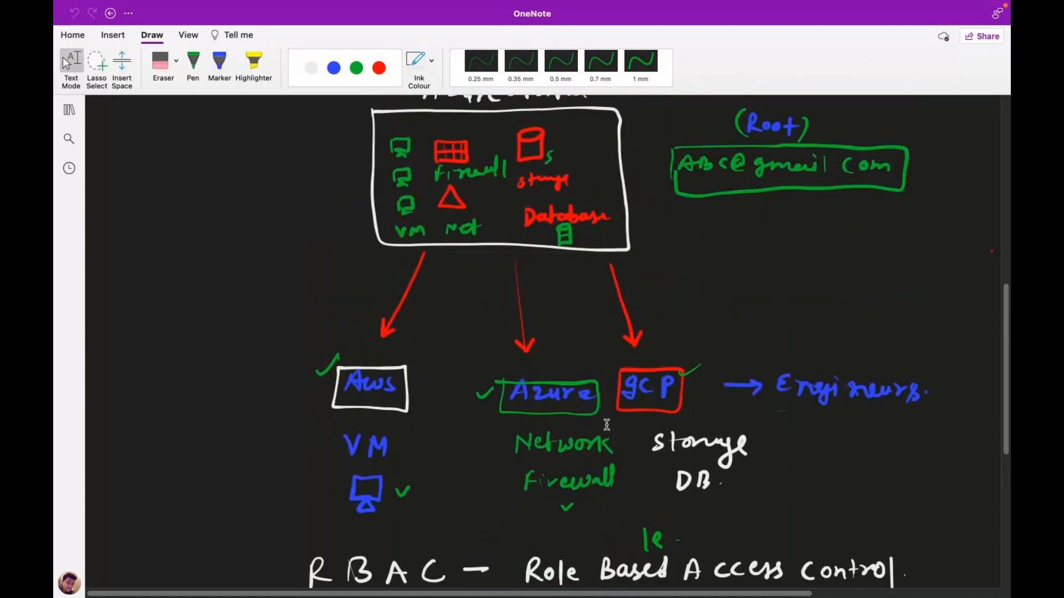
{"action": "scroll", "coordinate": [607, 425], "scroll_direction": "down", "scroll_amount": 3}
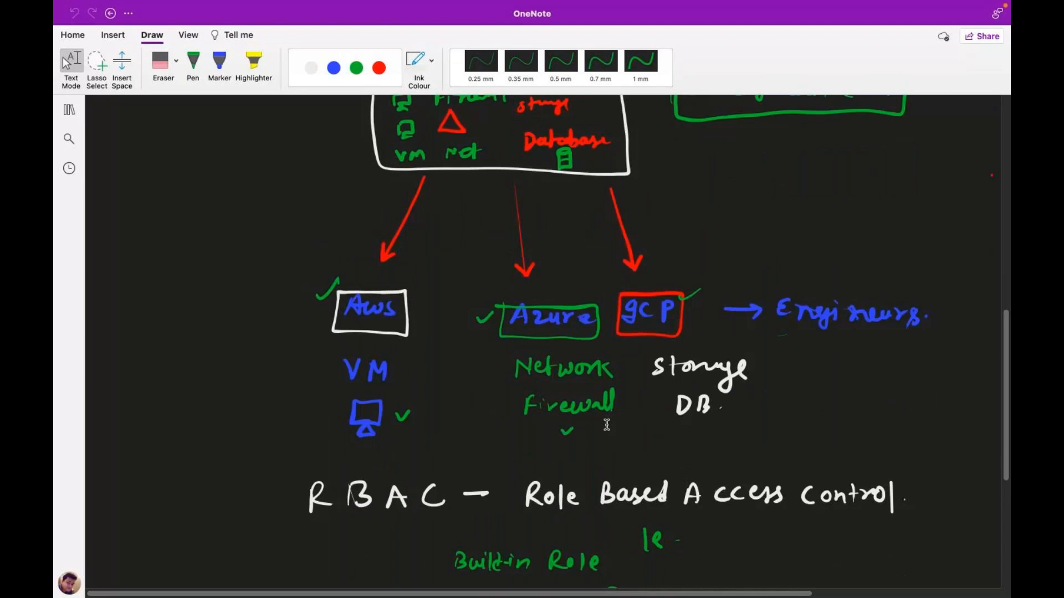
{"action": "scroll", "coordinate": [607, 424], "scroll_direction": "down", "scroll_amount": 12}
{"action": "scroll", "coordinate": [607, 425], "scroll_direction": "up", "scroll_amount": 10}
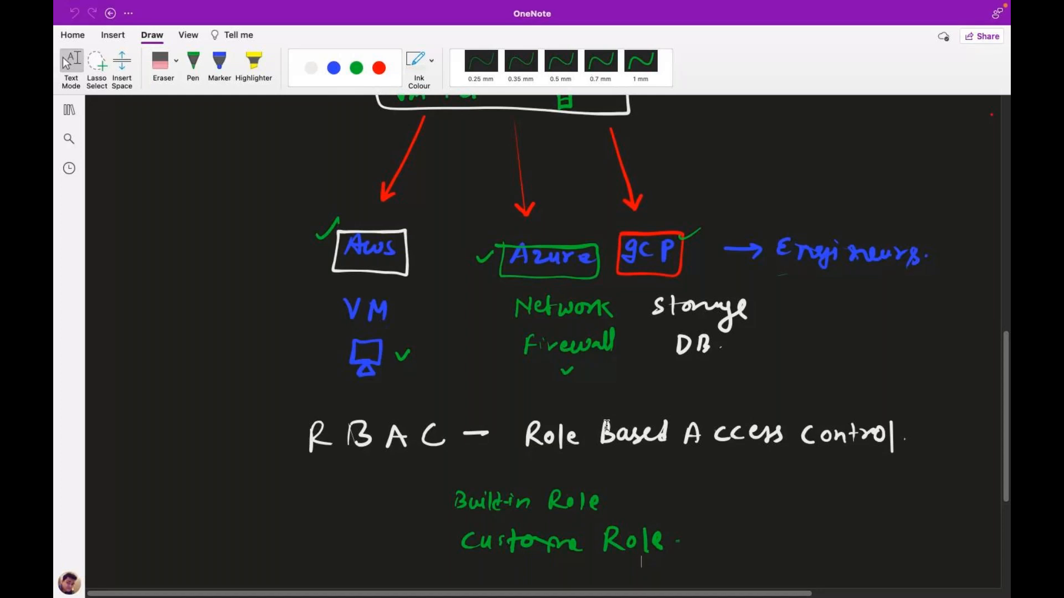
{"action": "key", "text": "ctrl+Left"}
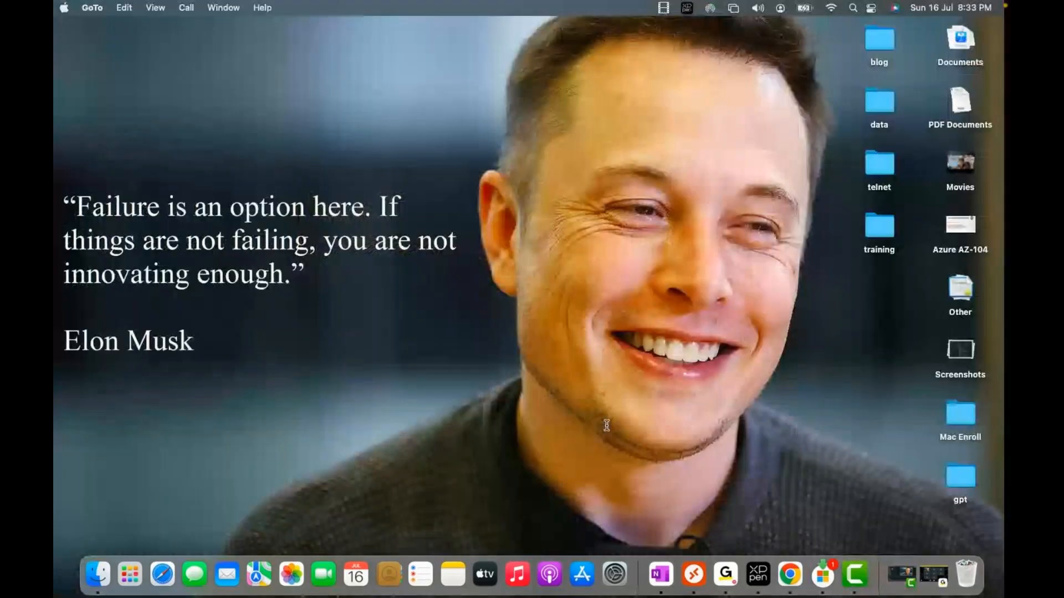
Step: Launch Google Chrome with the chosen profile in a full-screen window
{"action": "left_click", "coordinate": [791, 576]}
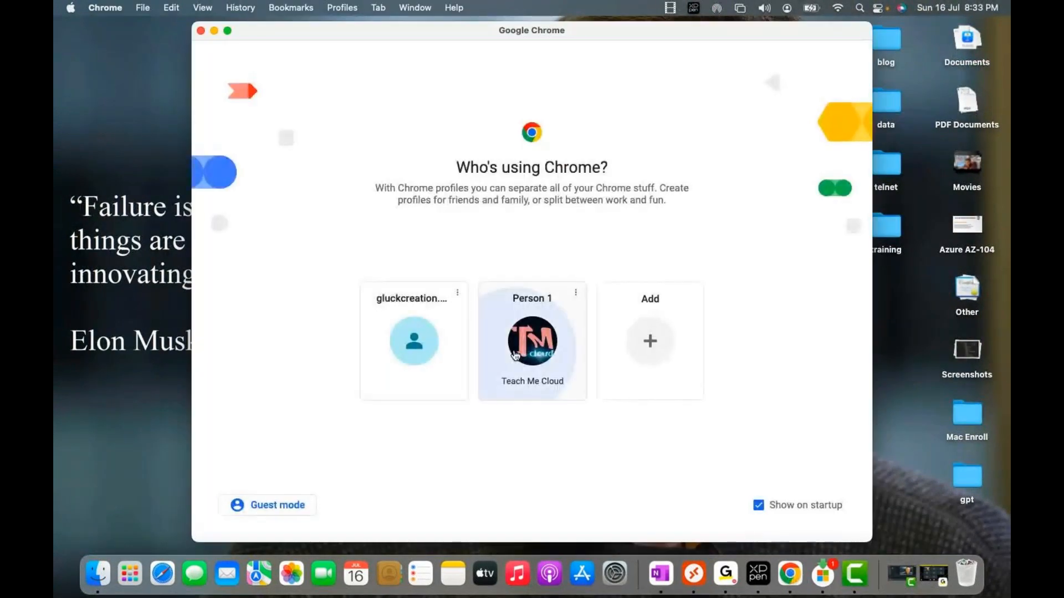
{"action": "left_click", "coordinate": [515, 355]}
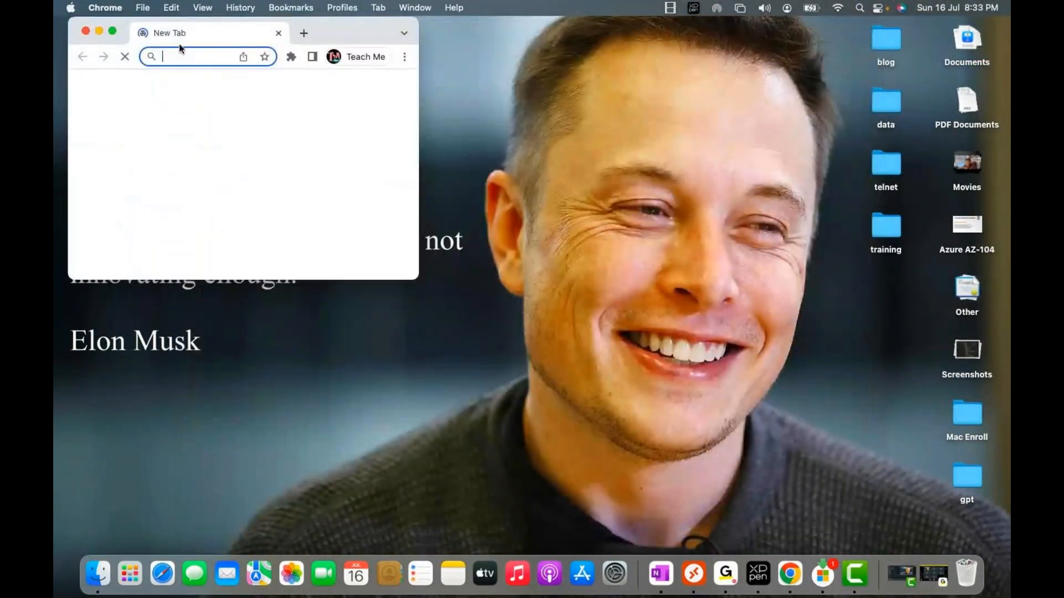
{"action": "left_click", "coordinate": [112, 33]}
Step: Go to portal.azure.com and sign in with the selected account
{"action": "type", "text": "po"}
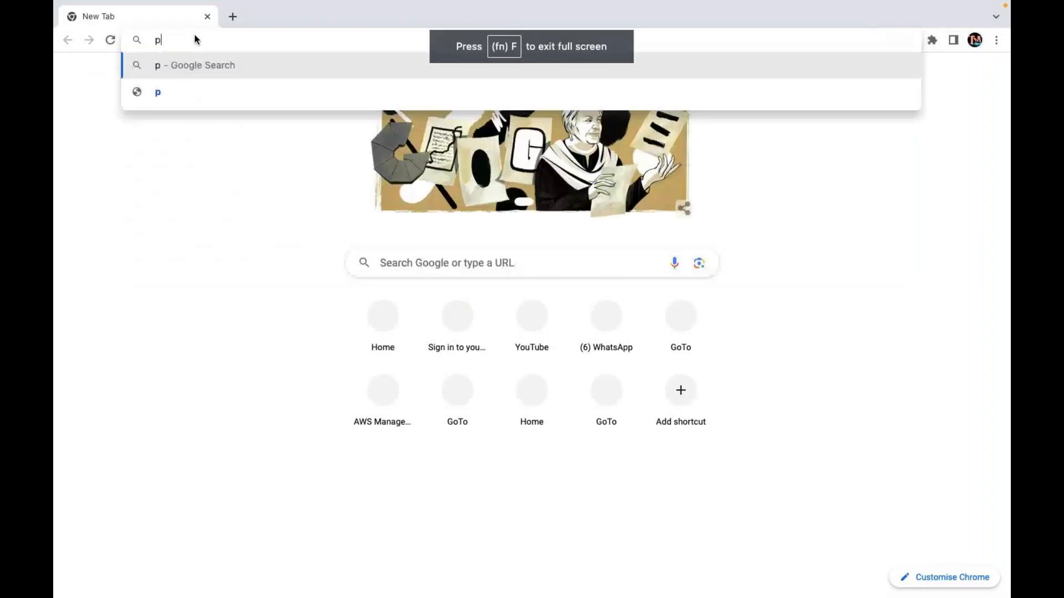
{"action": "key", "text": "Return"}
{"action": "left_click", "coordinate": [202, 48]}
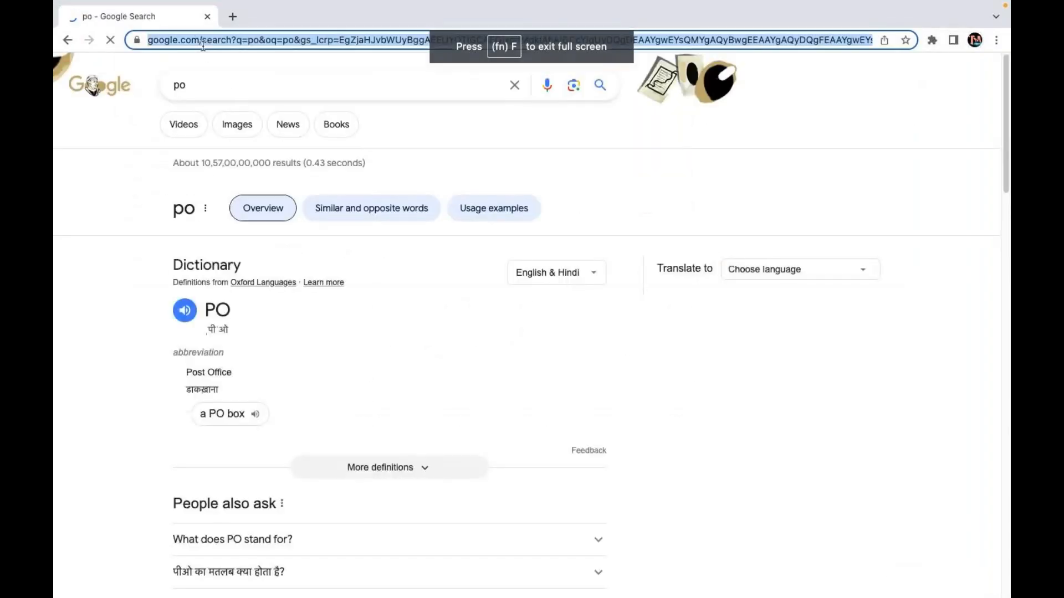
{"action": "type", "text": "porta"}
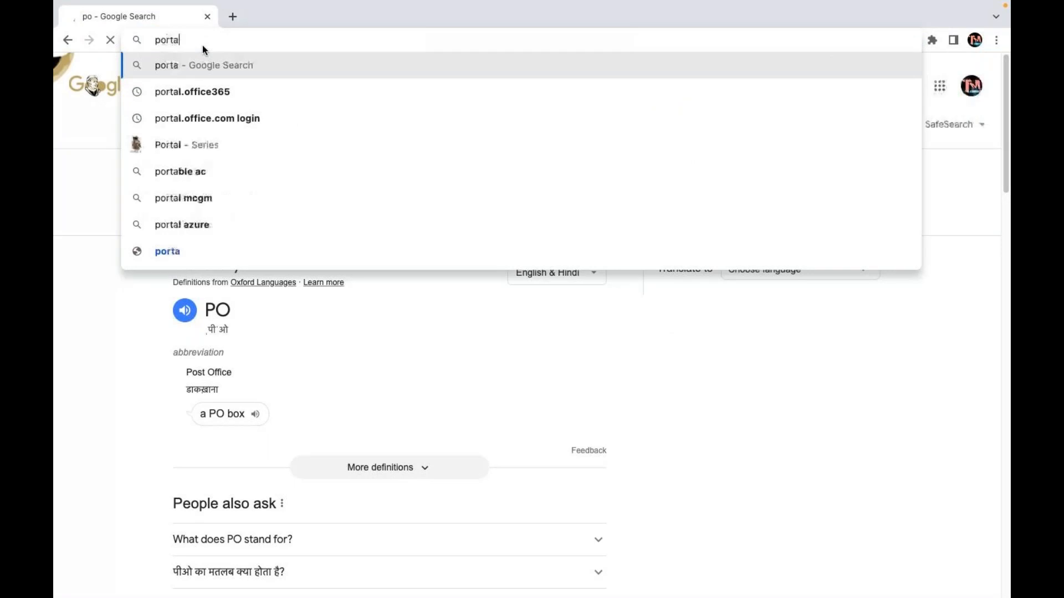
{"action": "type", "text": "l.az"}
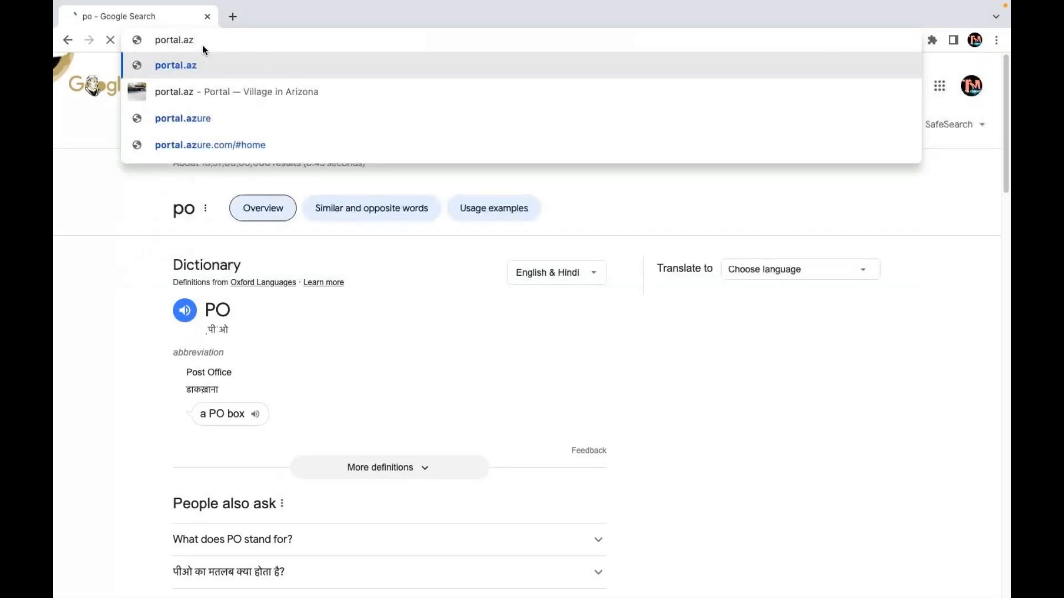
{"action": "type", "text": "ure.com"}
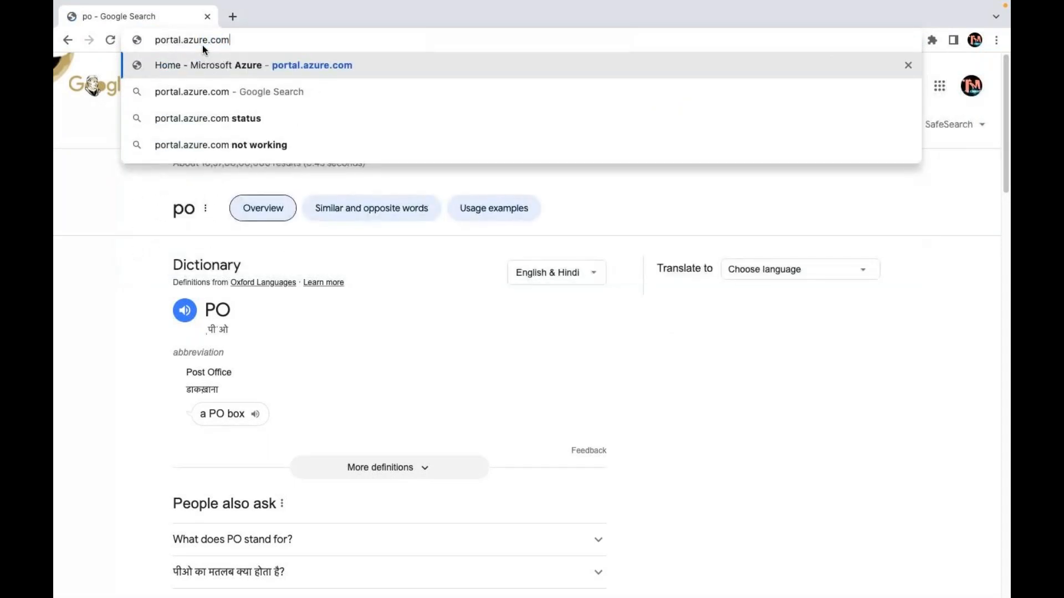
{"action": "key", "text": "Return"}
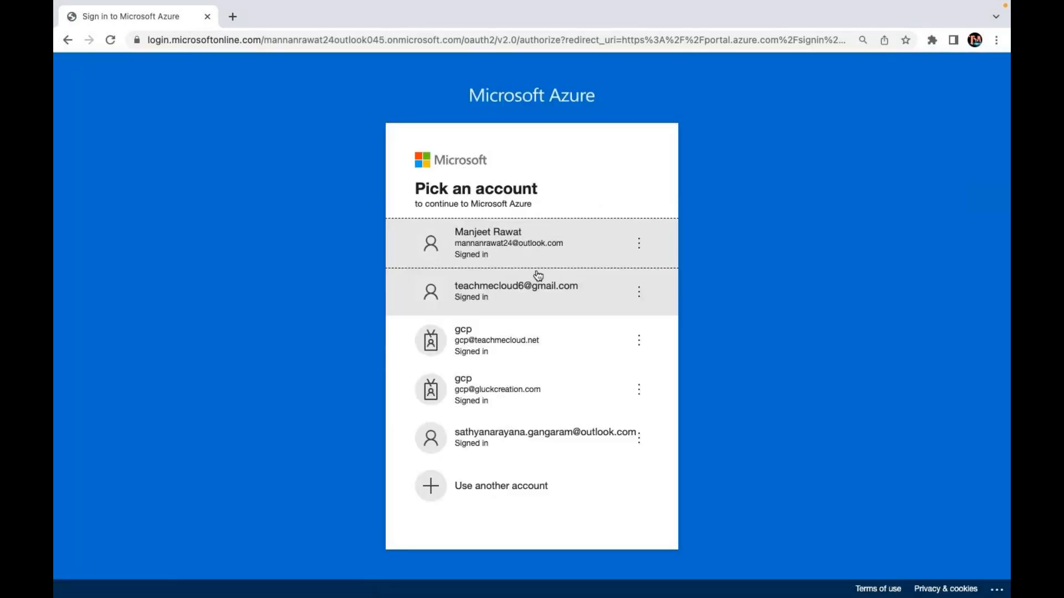
{"action": "left_click", "coordinate": [492, 240]}
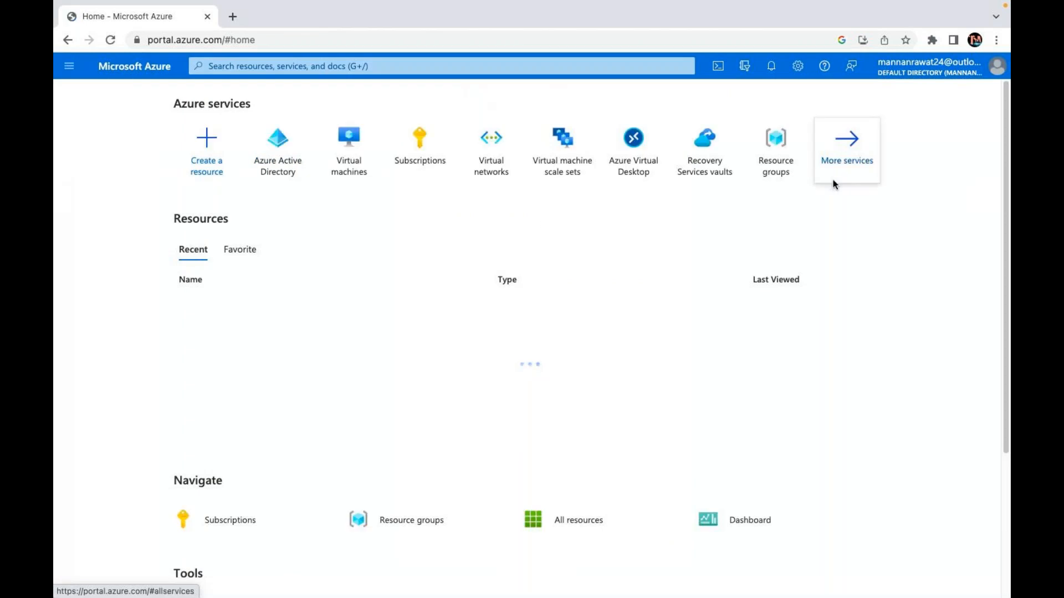
Step: In Azure Active Directory's user list, select the azure, gcp, on-premises sync, guest and telnet users
{"action": "left_click", "coordinate": [278, 168]}
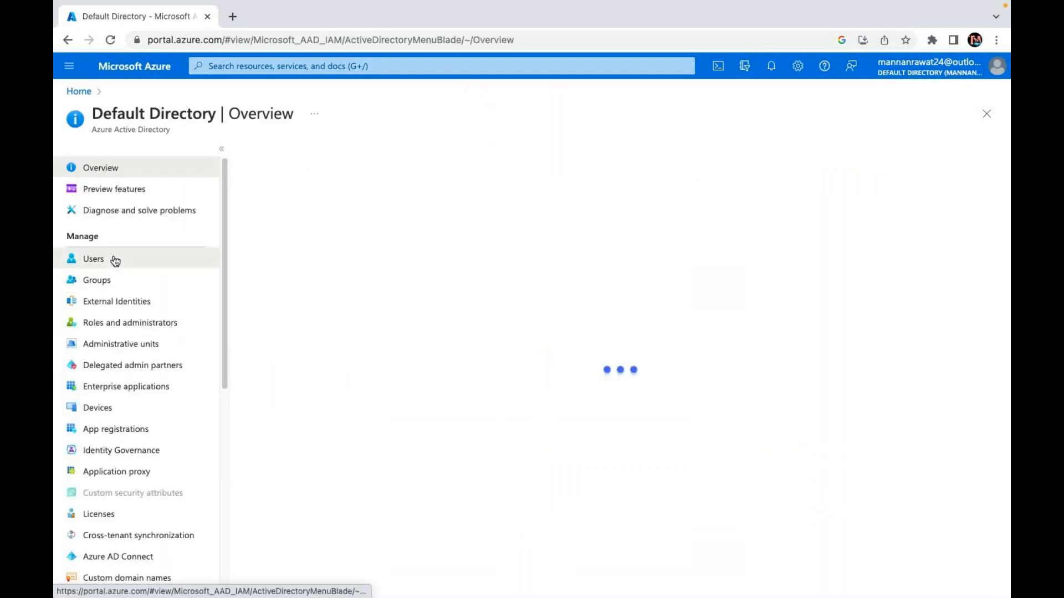
{"action": "left_click", "coordinate": [115, 260]}
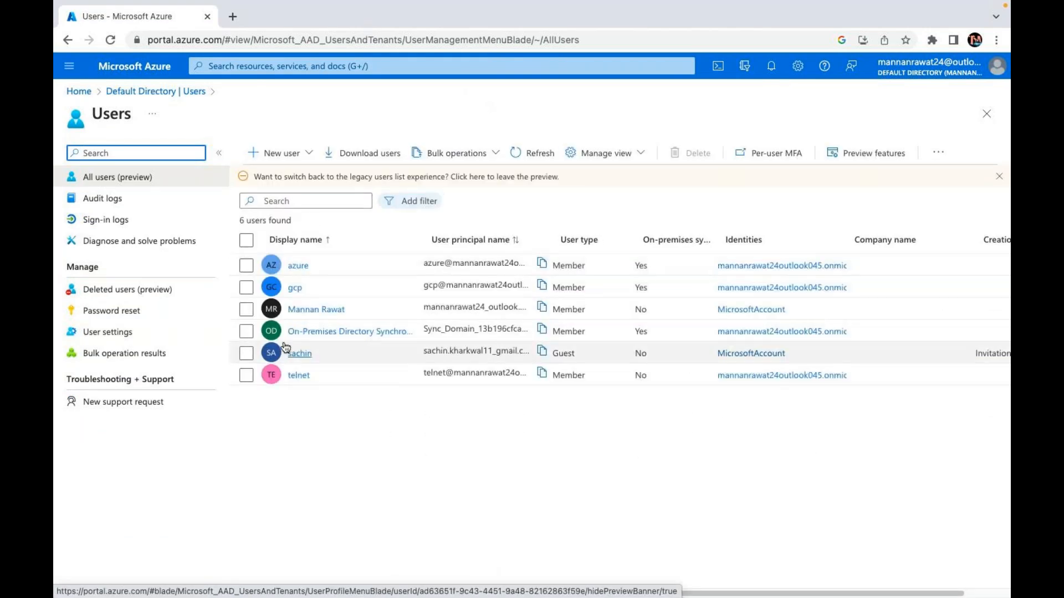
{"action": "left_click", "coordinate": [246, 265]}
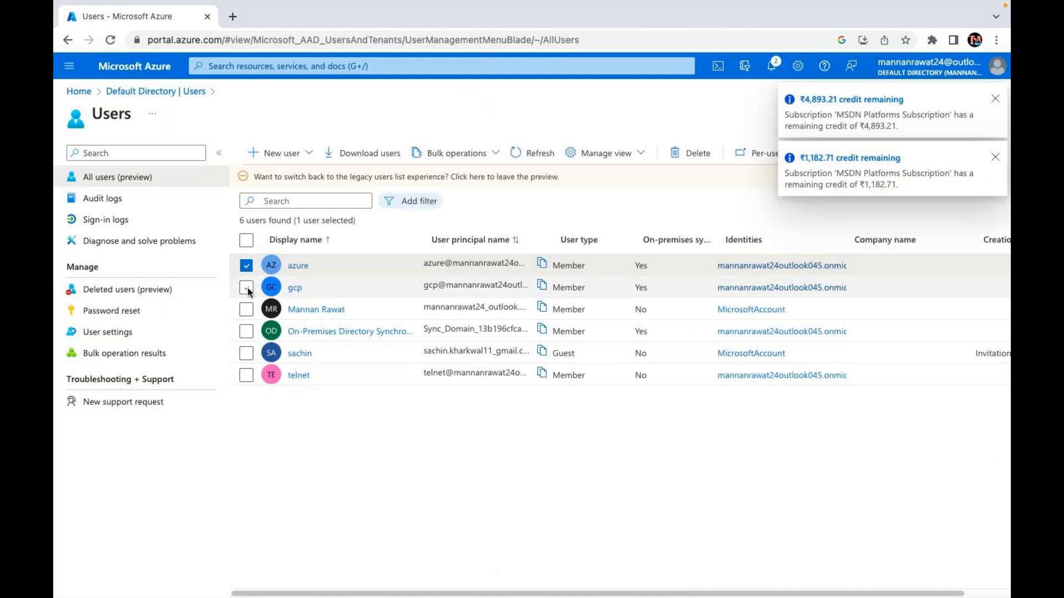
{"action": "left_click", "coordinate": [246, 286]}
{"action": "left_click", "coordinate": [246, 332]}
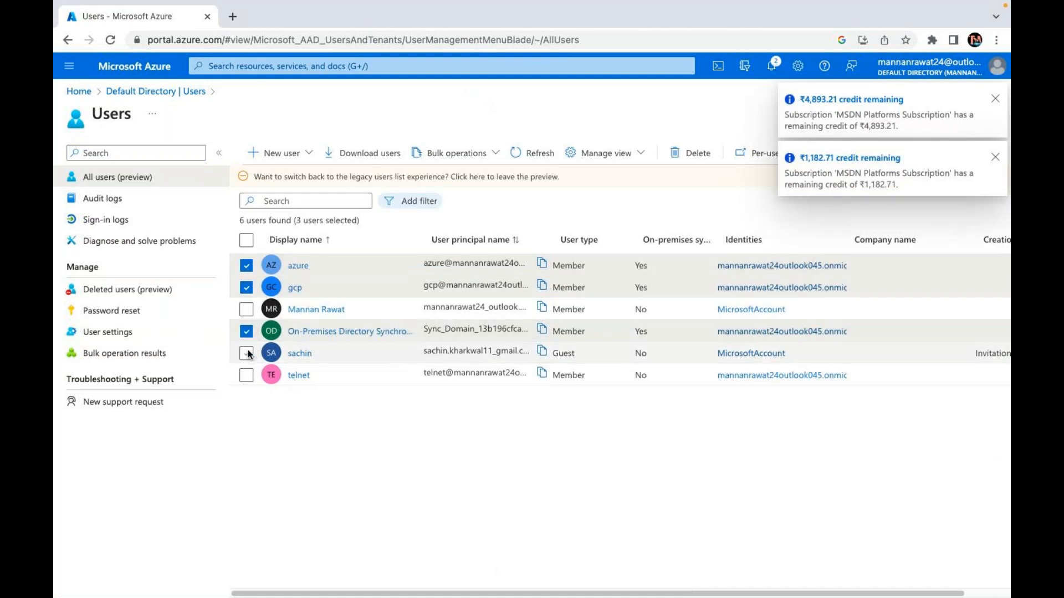
{"action": "left_click", "coordinate": [246, 353]}
{"action": "left_click", "coordinate": [247, 375]}
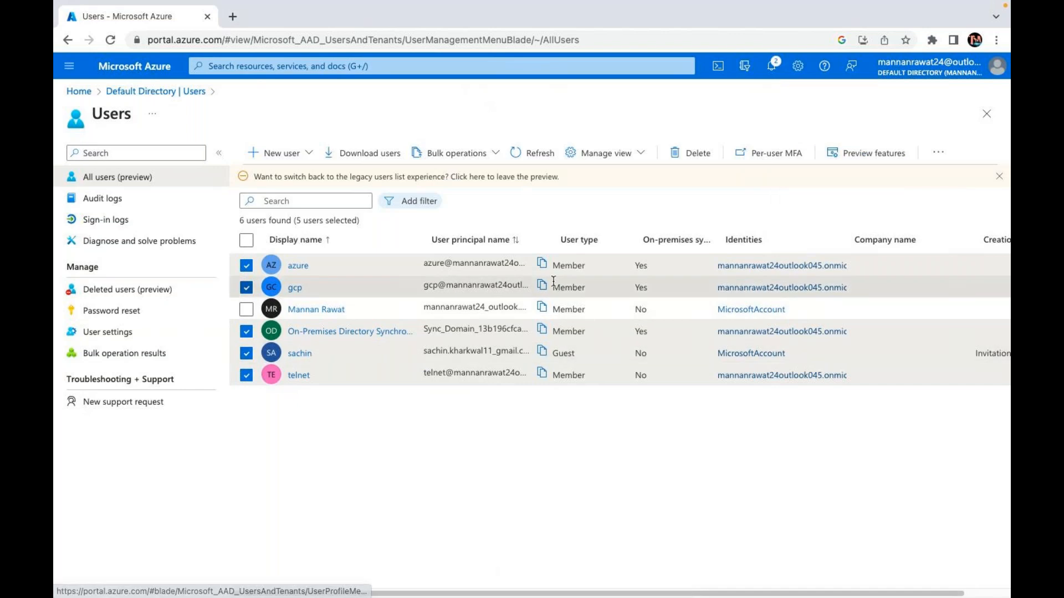
Step: Delete the five selected users, refresh the list to confirm, and close the Users page
{"action": "left_click", "coordinate": [691, 153]}
{"action": "left_click", "coordinate": [270, 203]}
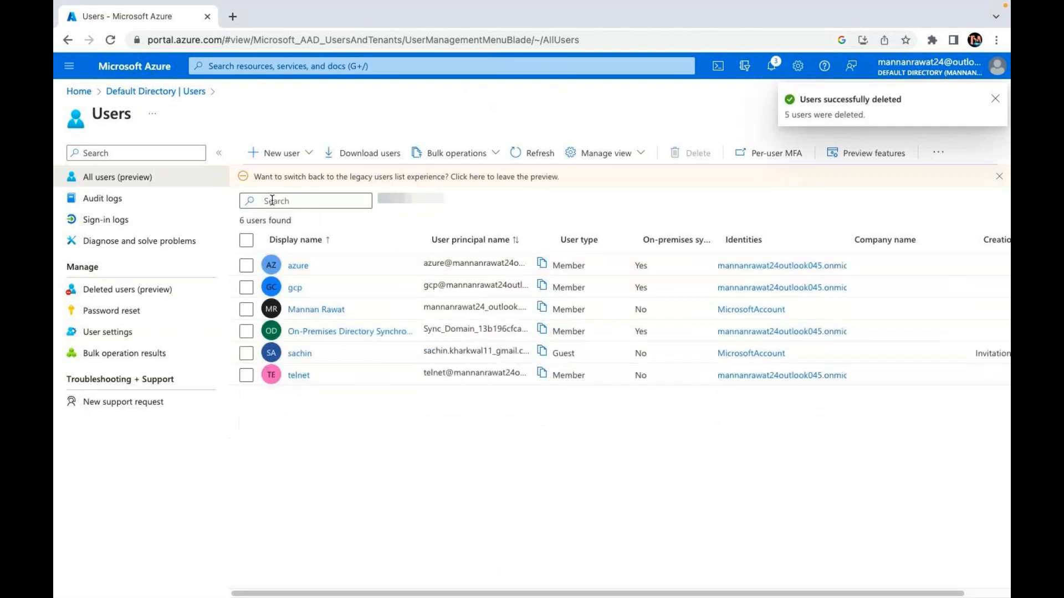
{"action": "left_click", "coordinate": [539, 155]}
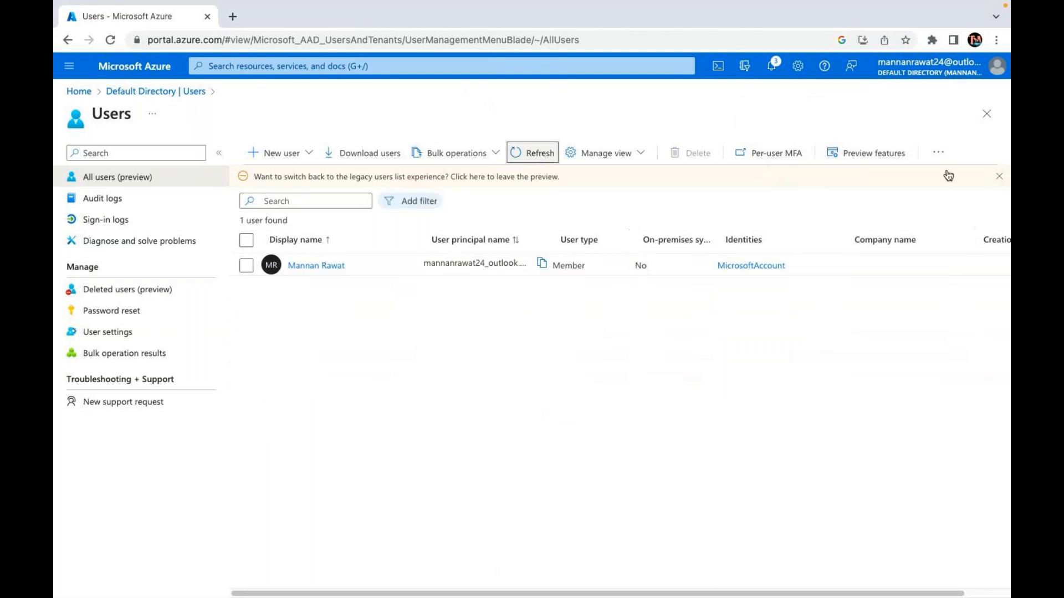
{"action": "left_click", "coordinate": [987, 116]}
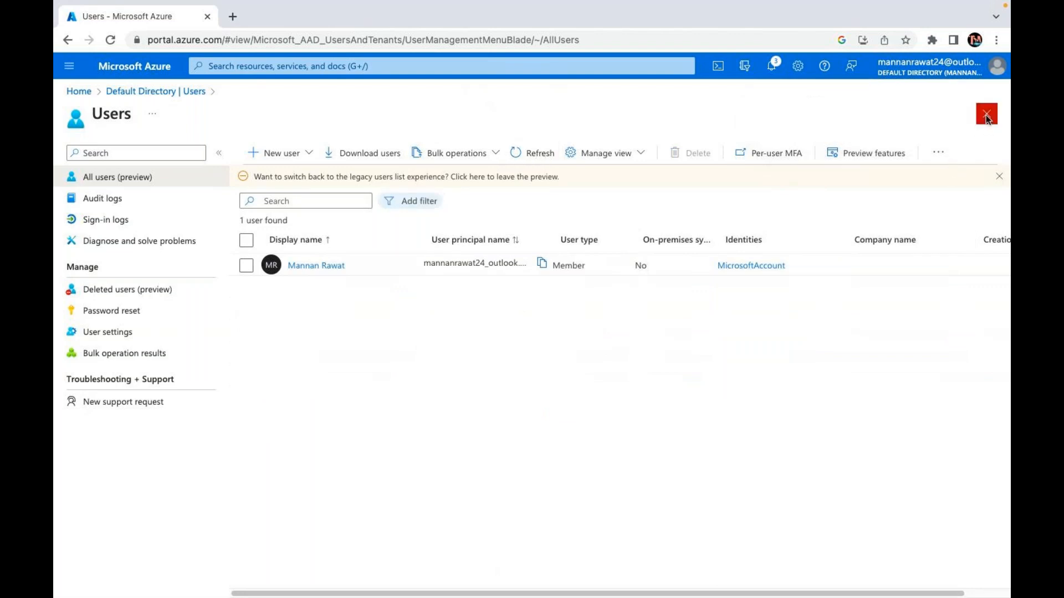
Step: Return to the Default Directory overview, now showing 1 user, 440 groups, 22 applications and 4 devices
{"action": "left_click", "coordinate": [98, 267]}
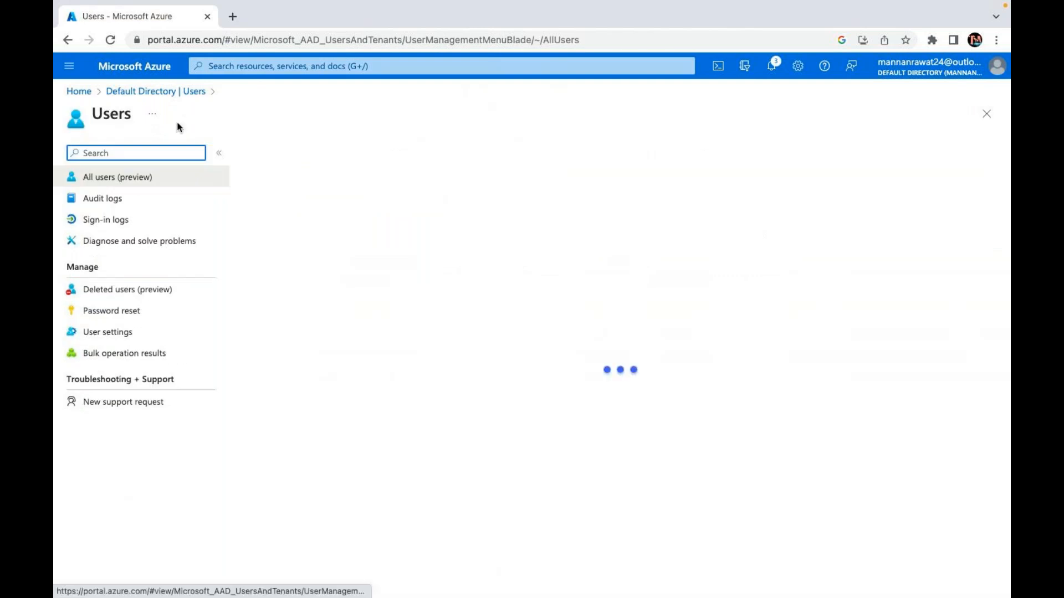
{"action": "left_click", "coordinate": [192, 96]}
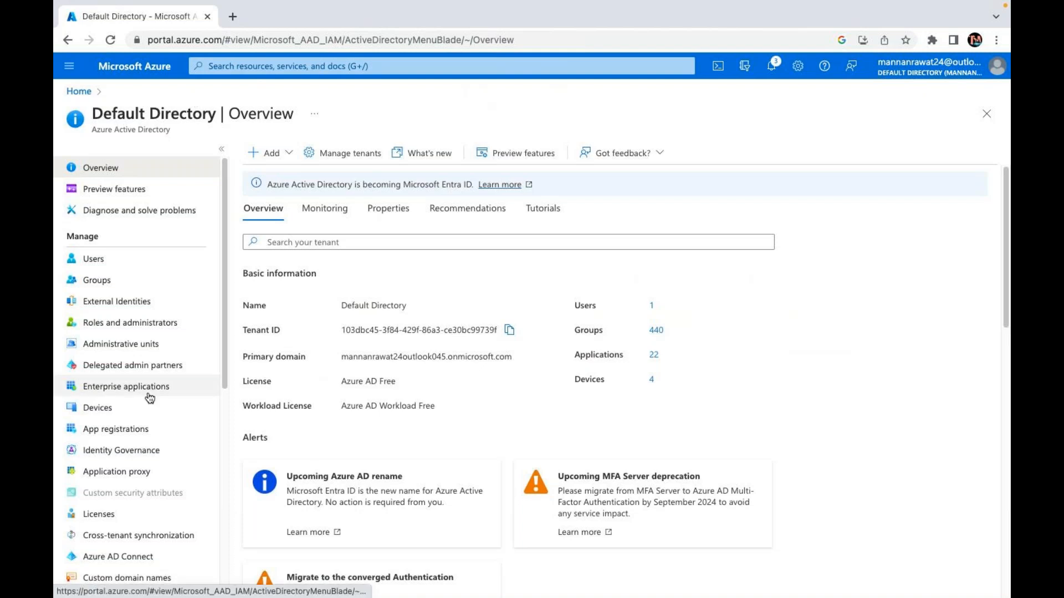
Step: Show the Azure AD Connect Sync status: sync, password hash sync and seamless SSO for 1 domain enabled
{"action": "scroll", "coordinate": [150, 397], "scroll_direction": "down", "scroll_amount": 3}
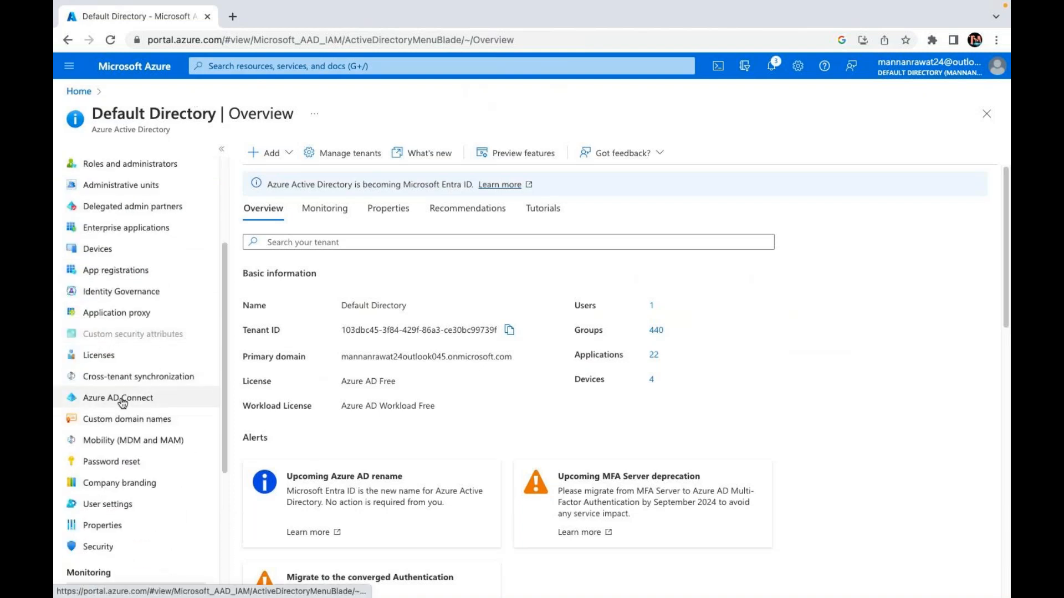
{"action": "left_click", "coordinate": [122, 402]}
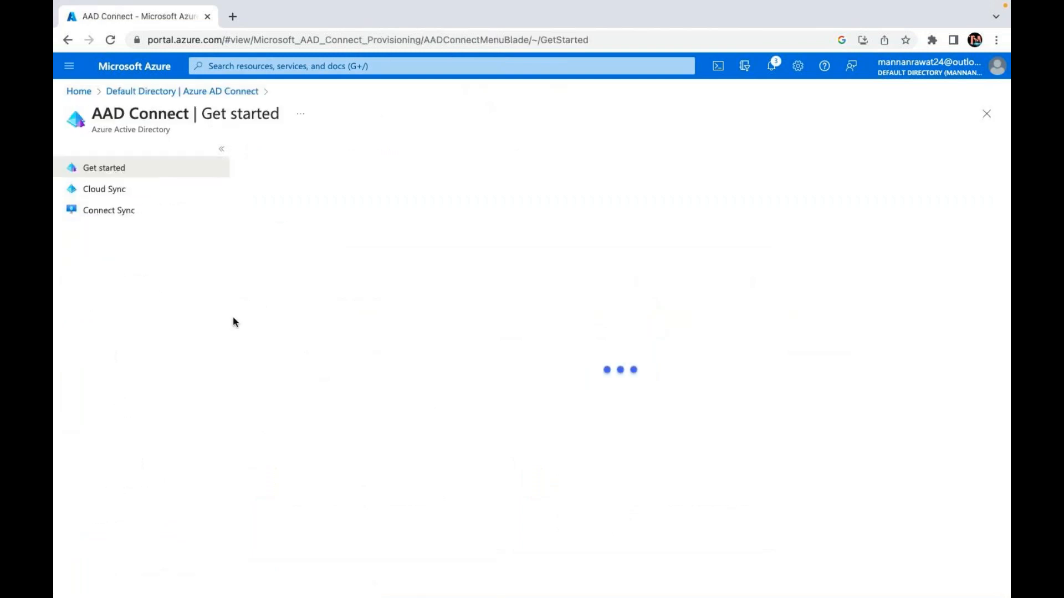
{"action": "left_click", "coordinate": [105, 189]}
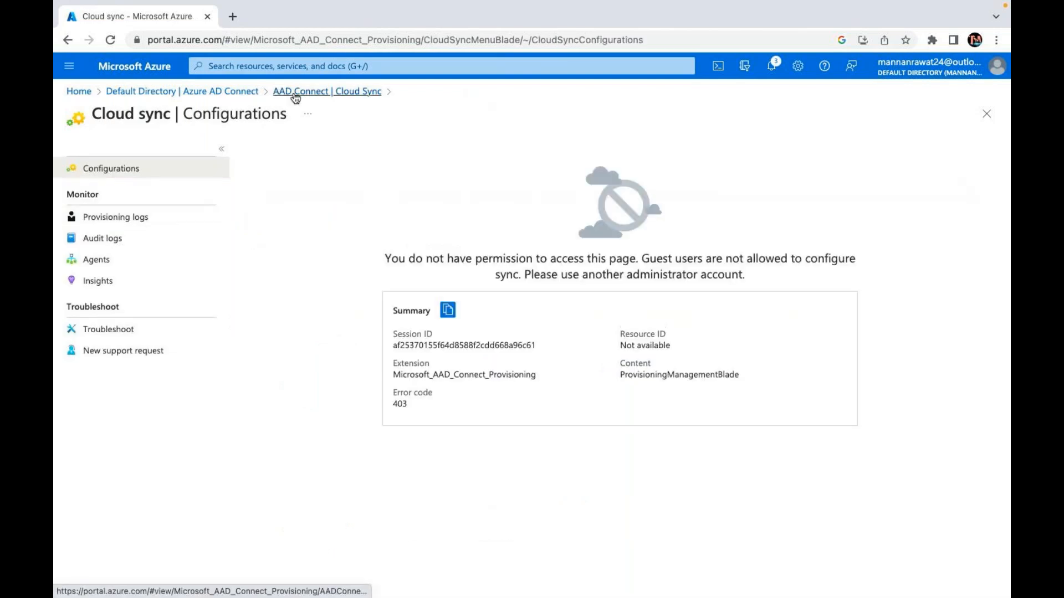
{"action": "left_click", "coordinate": [292, 93]}
{"action": "left_click", "coordinate": [107, 216]}
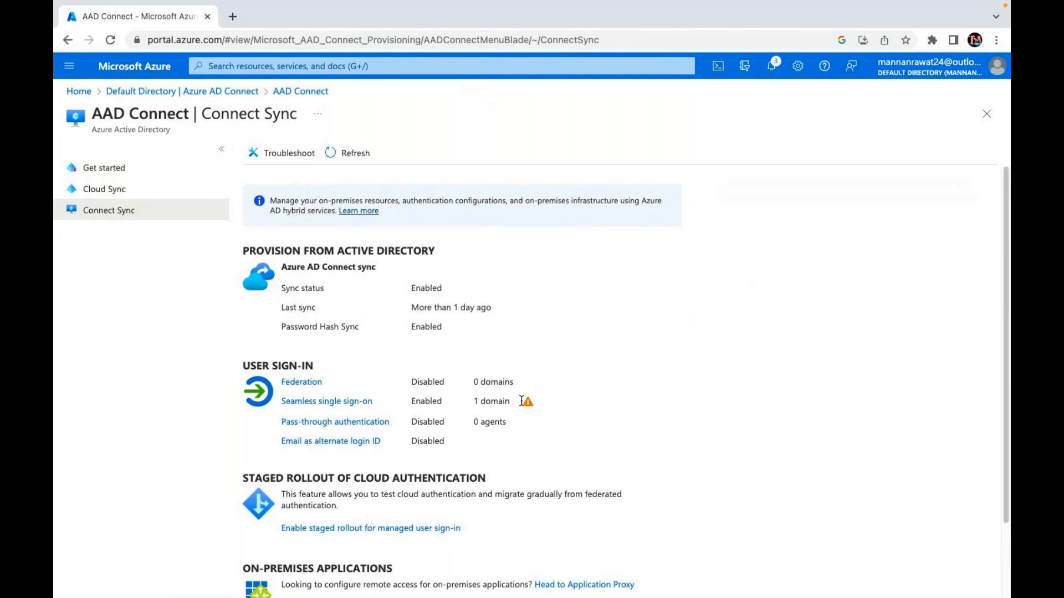
{"action": "left_click", "coordinate": [328, 403]}
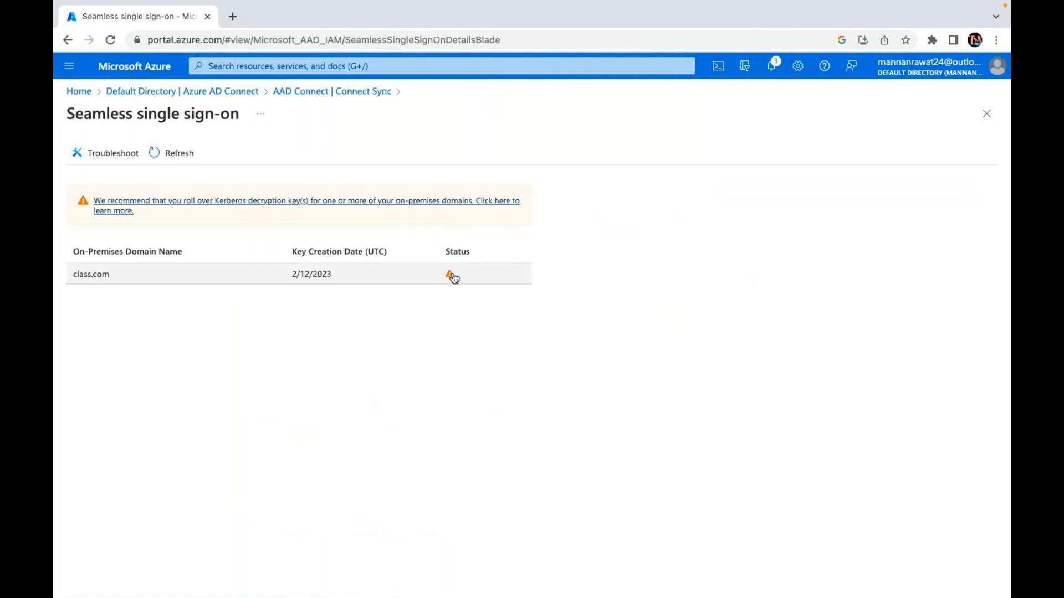
{"action": "mouse_move", "coordinate": [450, 279]}
{"action": "left_click_drag", "start_coordinate": [182, 251], "coordinate": [79, 251]}
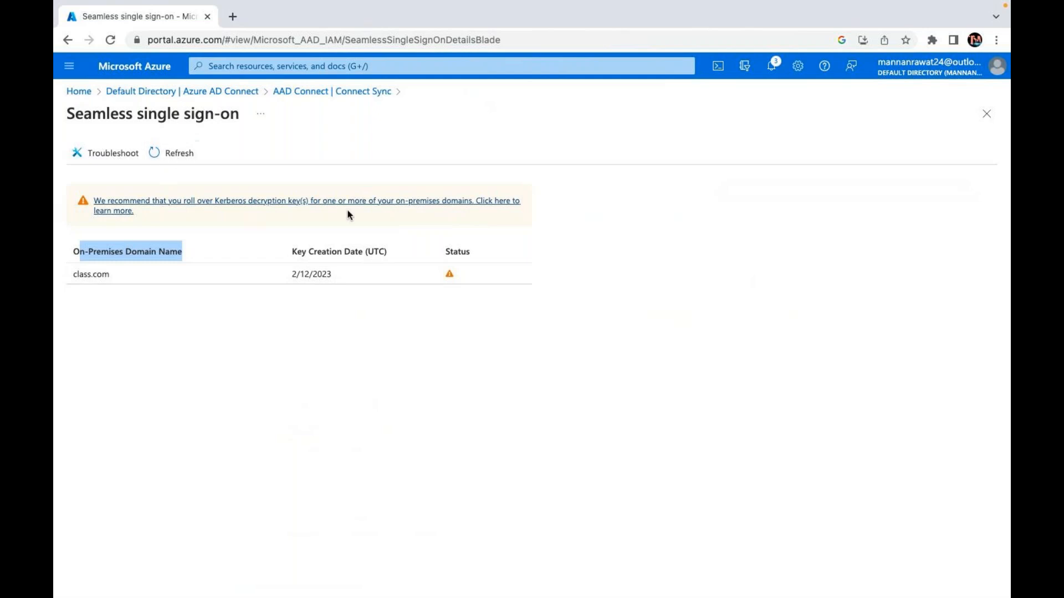
{"action": "left_click", "coordinate": [340, 95]}
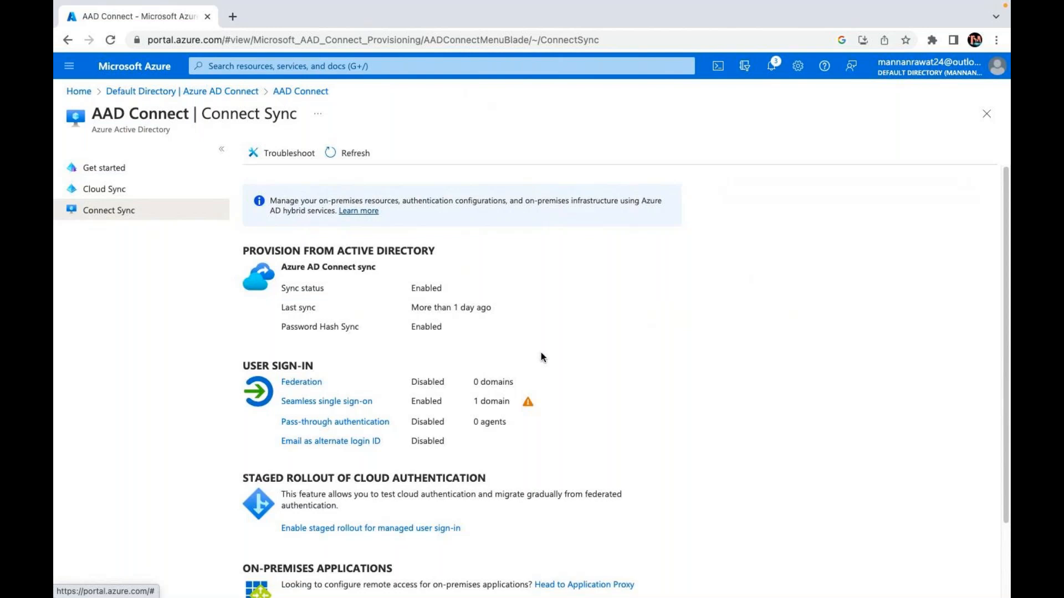
Step: Go back from Azure AD Connect to the Default Directory overview via the breadcrumb
{"action": "left_click", "coordinate": [147, 91]}
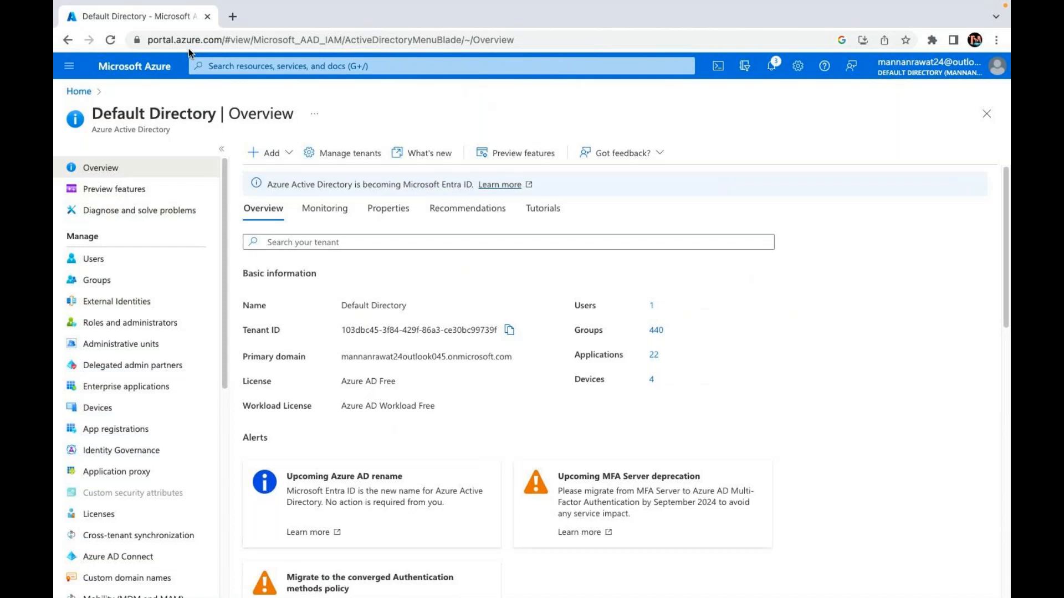
Step: Open the Default Directory's Users page from the left menu, now holding a single account
{"action": "scroll", "coordinate": [120, 343], "scroll_direction": "down", "scroll_amount": 7}
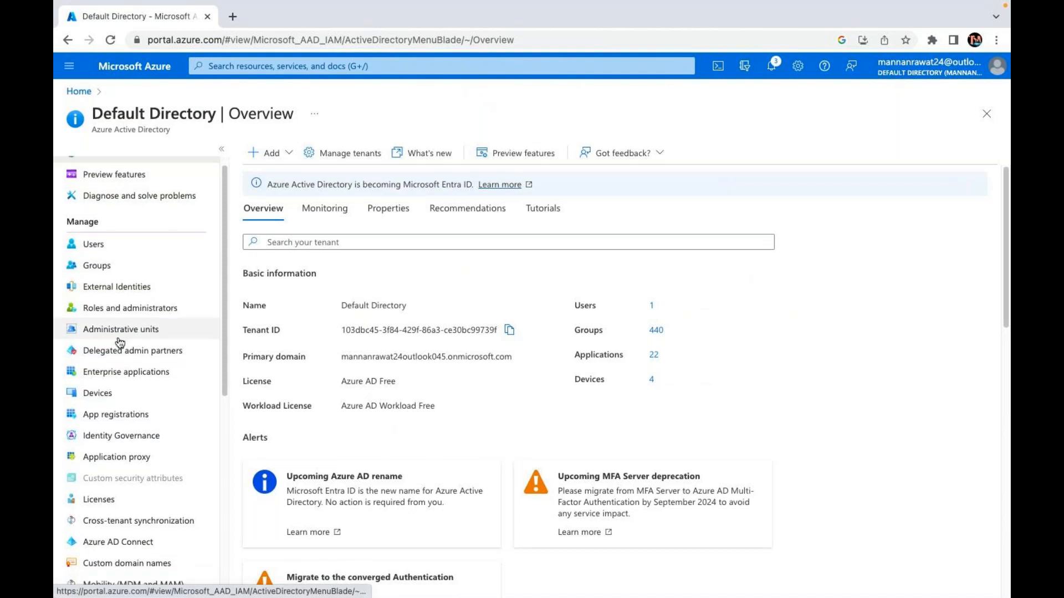
{"action": "scroll", "coordinate": [119, 340], "scroll_direction": "up", "scroll_amount": 7}
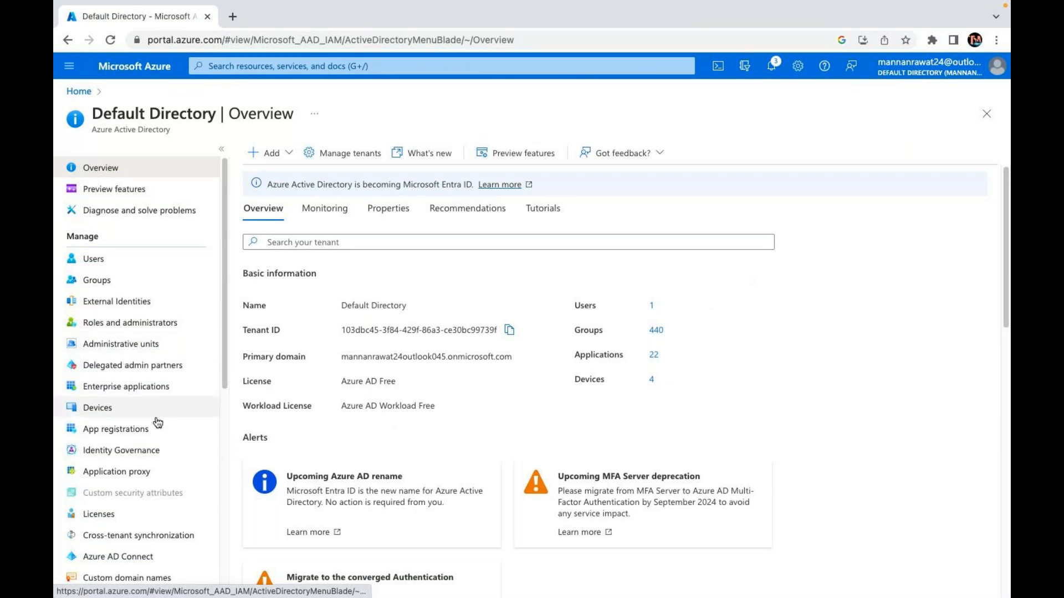
{"action": "scroll", "coordinate": [146, 457], "scroll_direction": "down", "scroll_amount": 3}
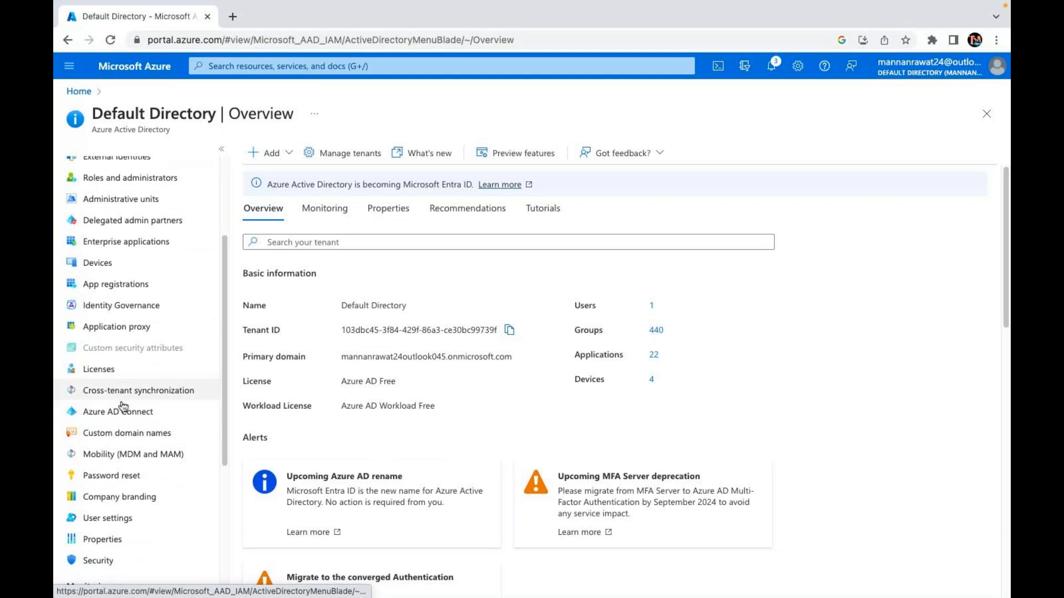
{"action": "scroll", "coordinate": [127, 450], "scroll_direction": "down", "scroll_amount": 2}
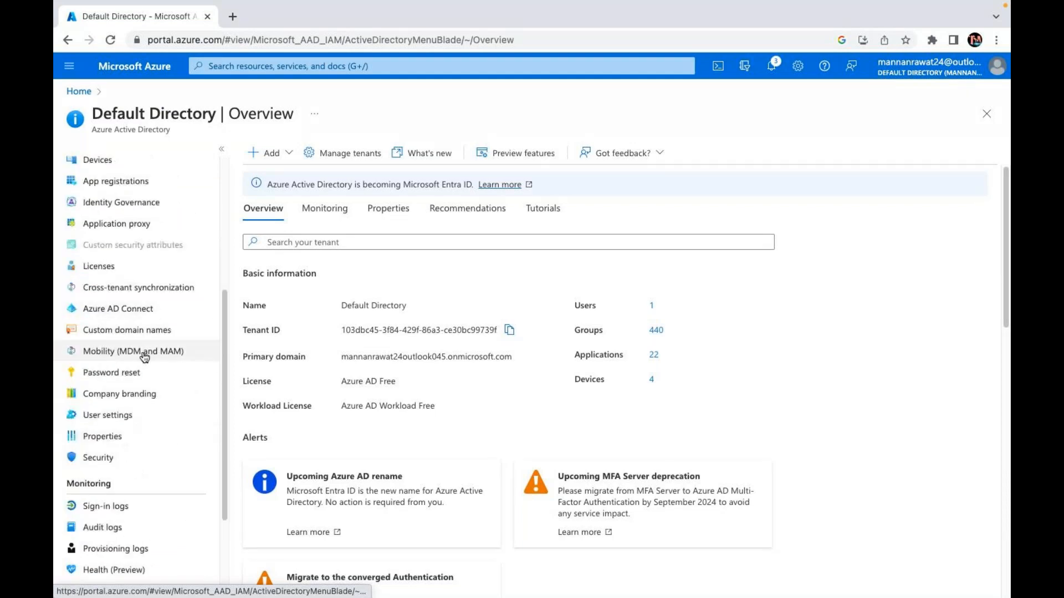
{"action": "scroll", "coordinate": [164, 378], "scroll_direction": "down", "scroll_amount": 3}
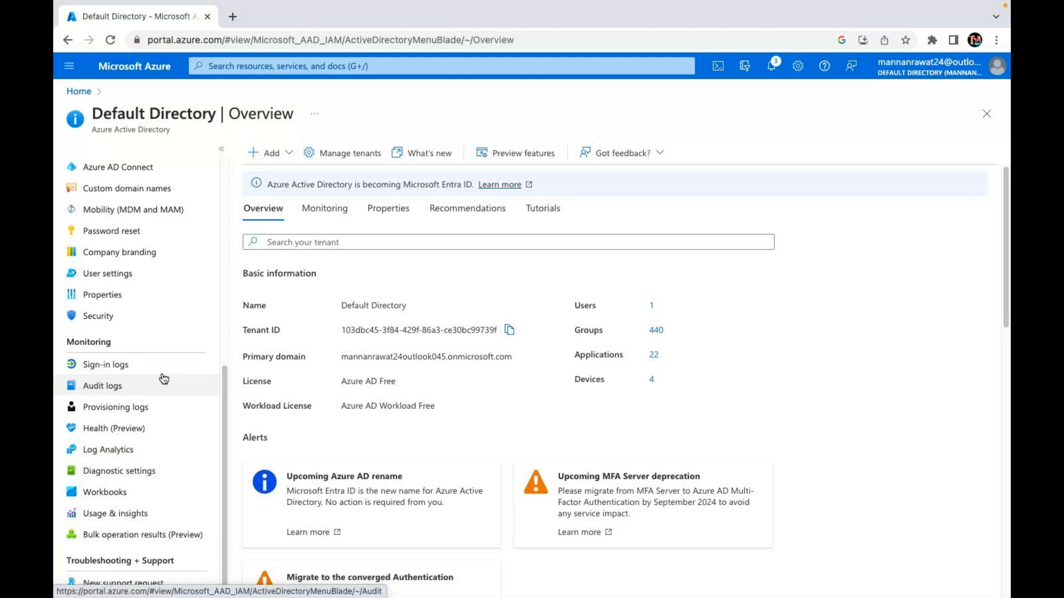
{"action": "scroll", "coordinate": [102, 370], "scroll_direction": "up", "scroll_amount": 7}
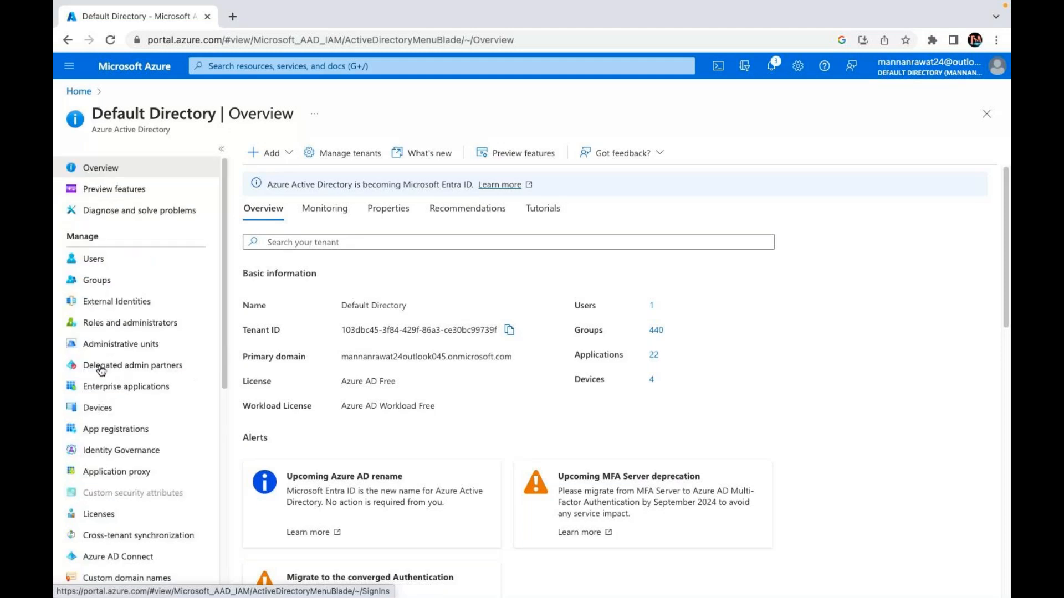
{"action": "left_click", "coordinate": [105, 261]}
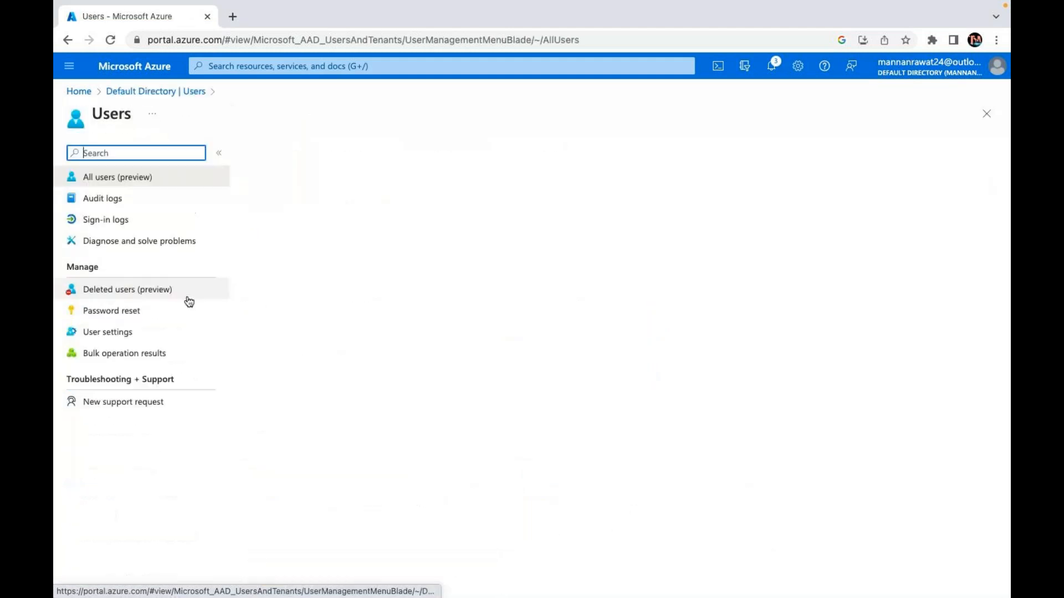
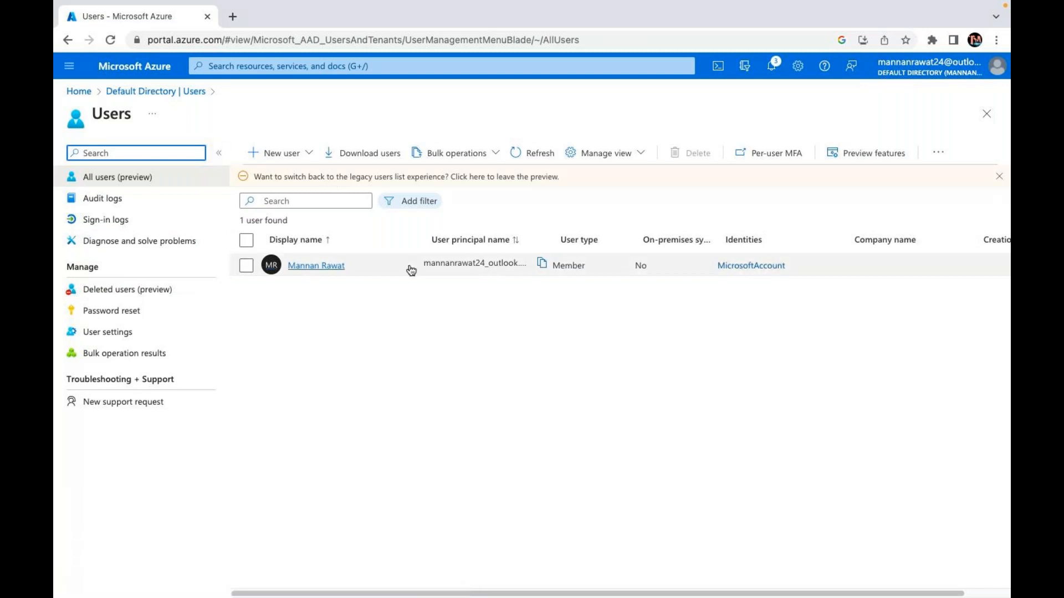
Step: Look through the New user options and start creating a new internal user
{"action": "left_click", "coordinate": [310, 153]}
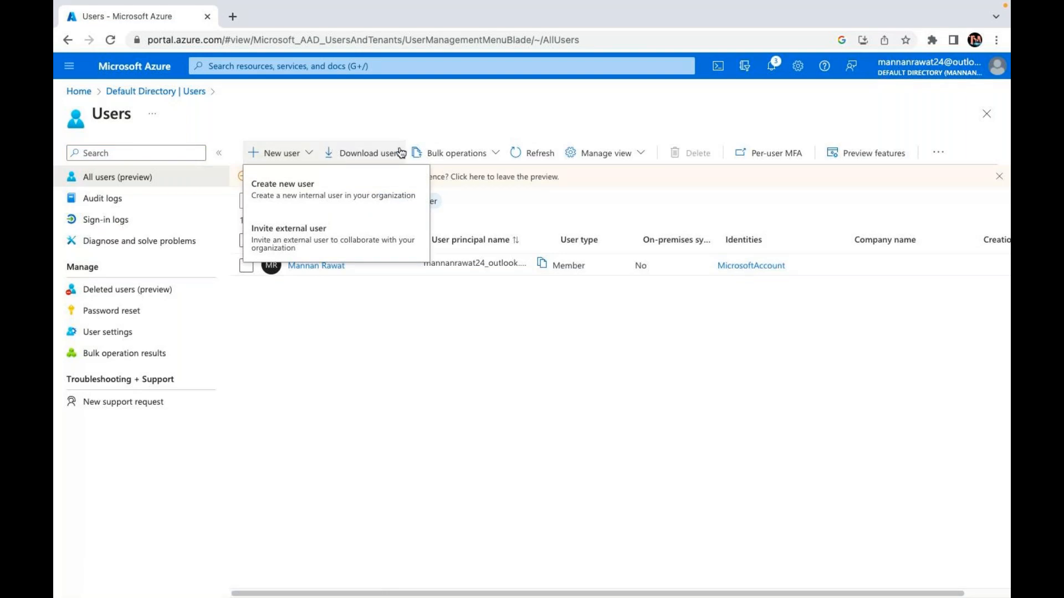
{"action": "left_click", "coordinate": [495, 154]}
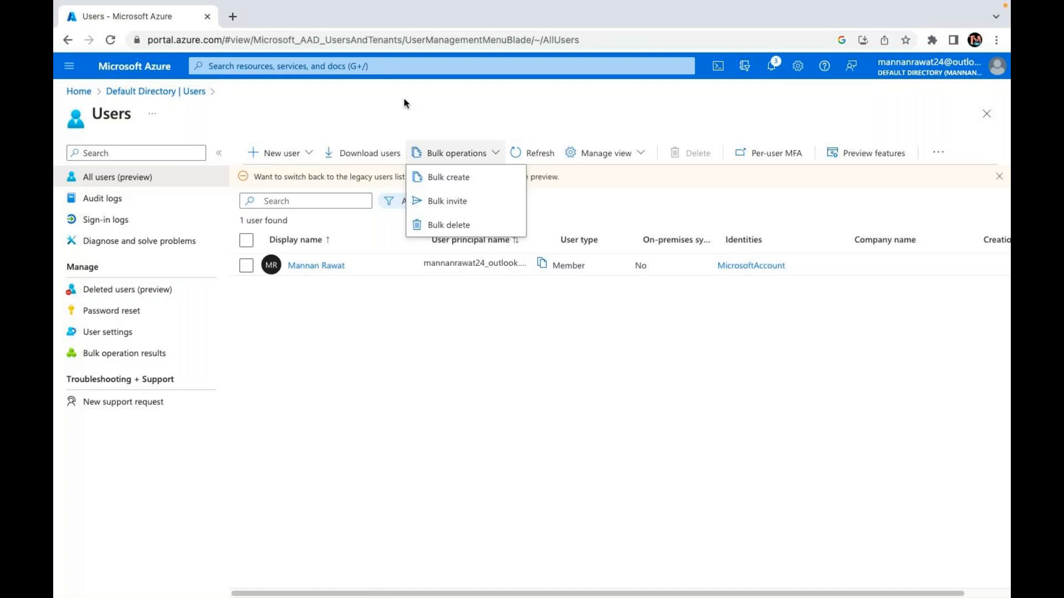
{"action": "left_click", "coordinate": [277, 153]}
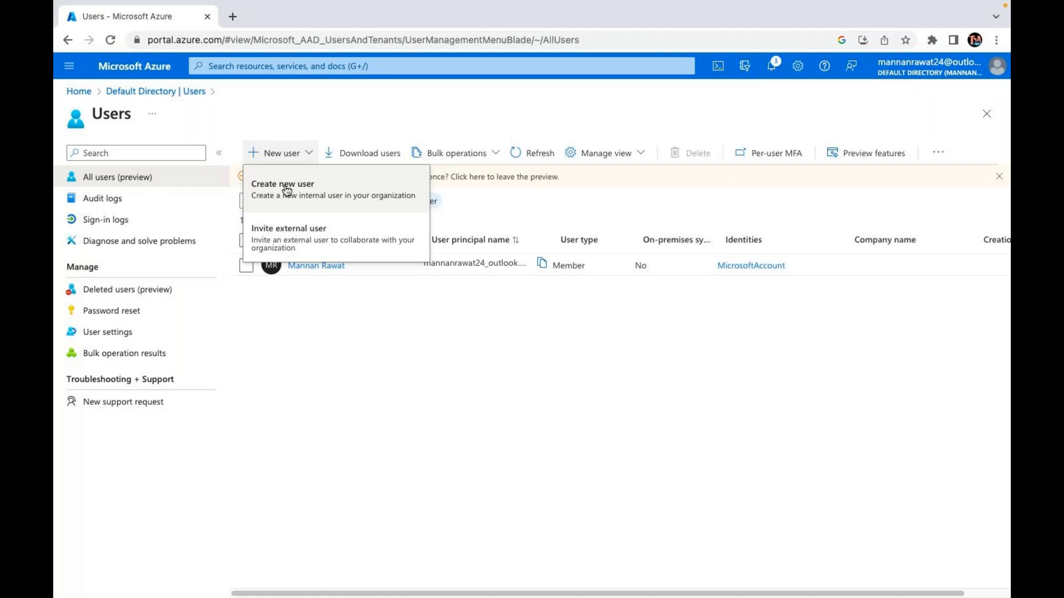
{"action": "left_click", "coordinate": [283, 394]}
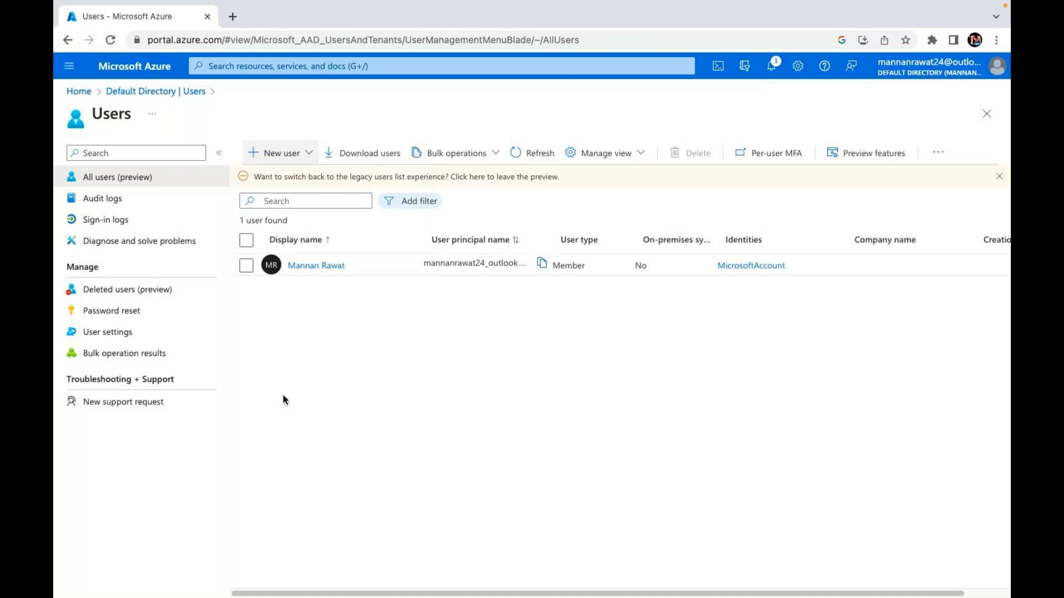
{"action": "left_click", "coordinate": [299, 157]}
{"action": "left_click", "coordinate": [300, 185]}
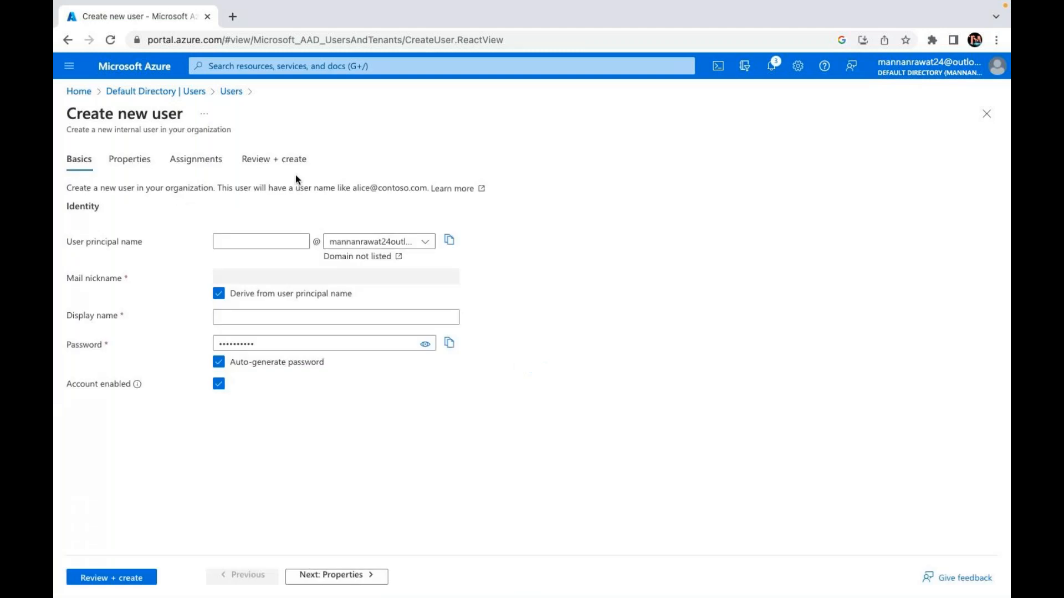
Step: Enter 'aws' as both the user principal name and the display name
{"action": "left_click", "coordinate": [261, 234]}
{"action": "type", "text": "aws"}
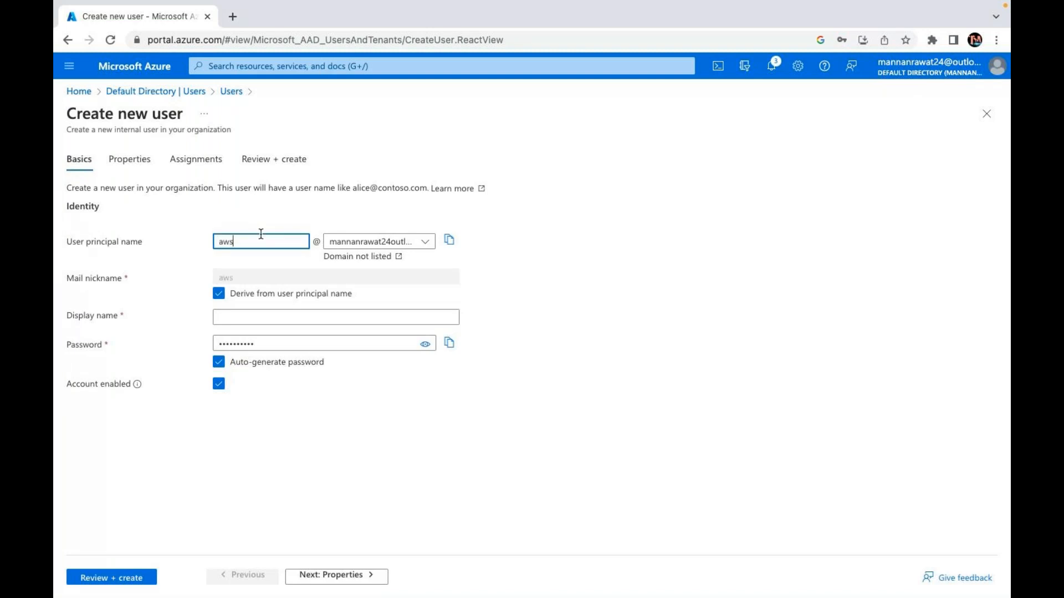
{"action": "left_click", "coordinate": [375, 293]}
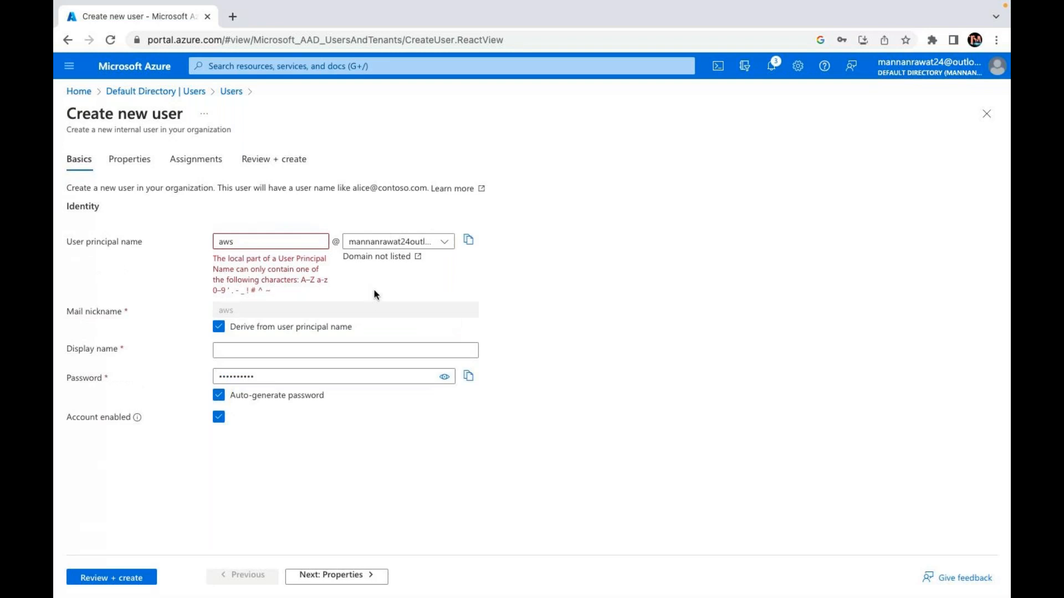
{"action": "left_click_drag", "start_coordinate": [246, 244], "coordinate": [209, 244]}
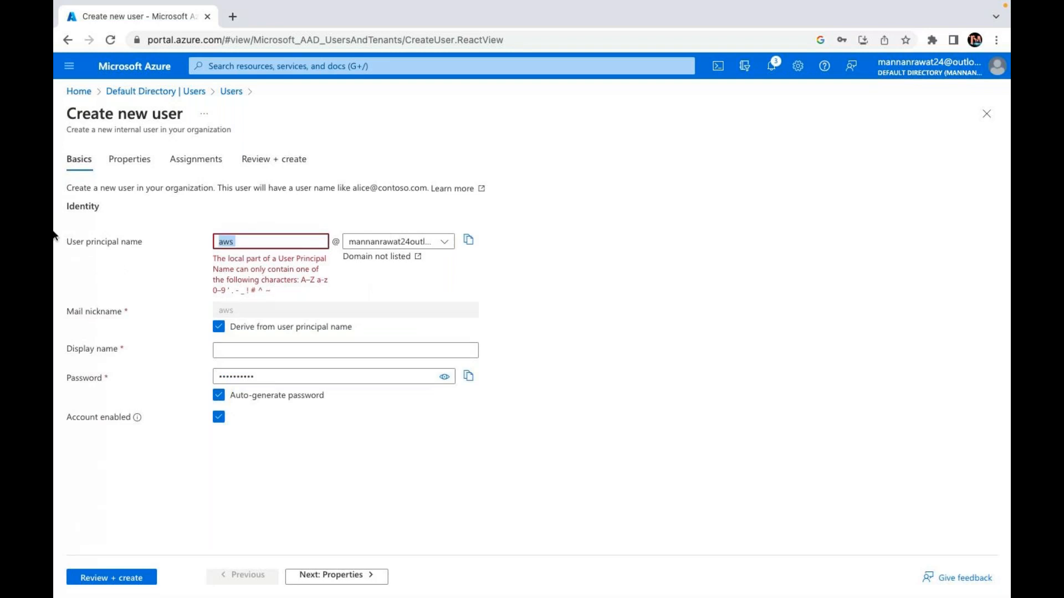
{"action": "type", "text": "aws"}
{"action": "left_click", "coordinate": [191, 267]}
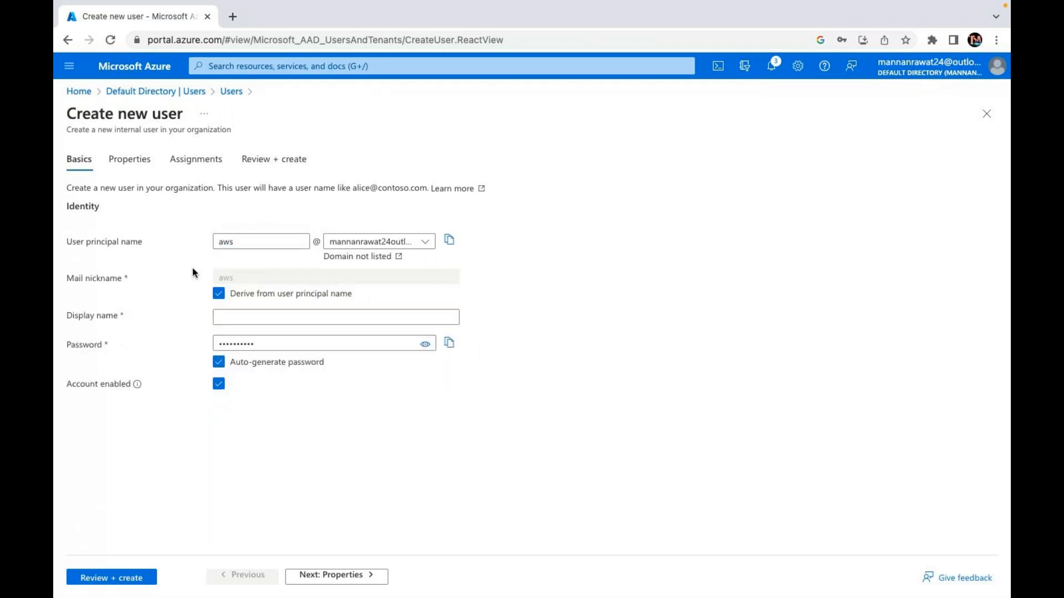
{"action": "left_click", "coordinate": [263, 314]}
{"action": "type", "text": "aws"}
{"action": "left_click", "coordinate": [348, 447]}
Step: Turn off auto-generated password and enter a custom password for aws
{"action": "left_click", "coordinate": [426, 345]}
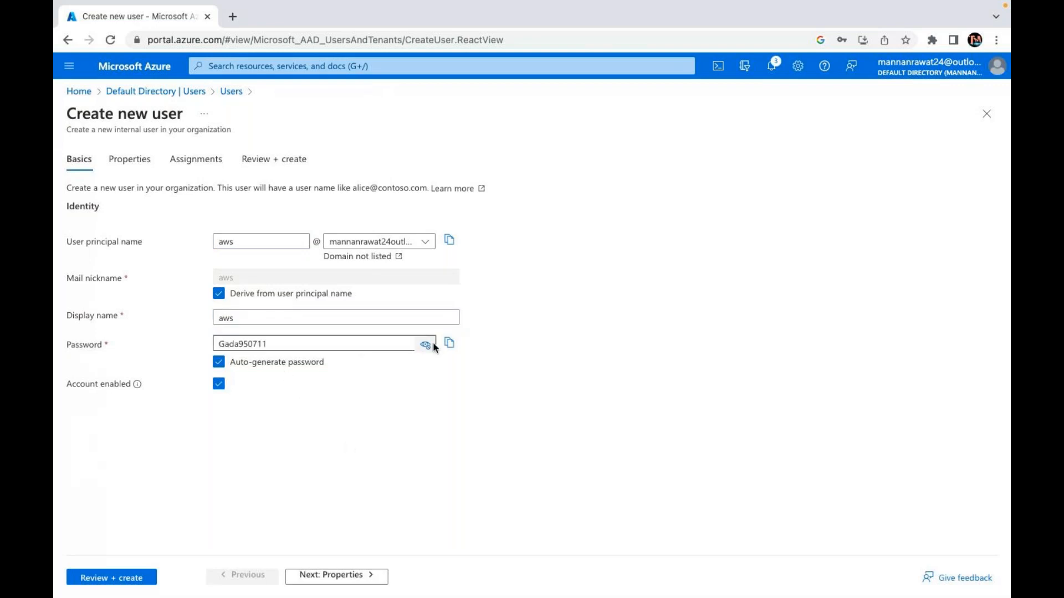
{"action": "left_click", "coordinate": [425, 345]}
{"action": "left_click_drag", "start_coordinate": [410, 344], "coordinate": [69, 331]}
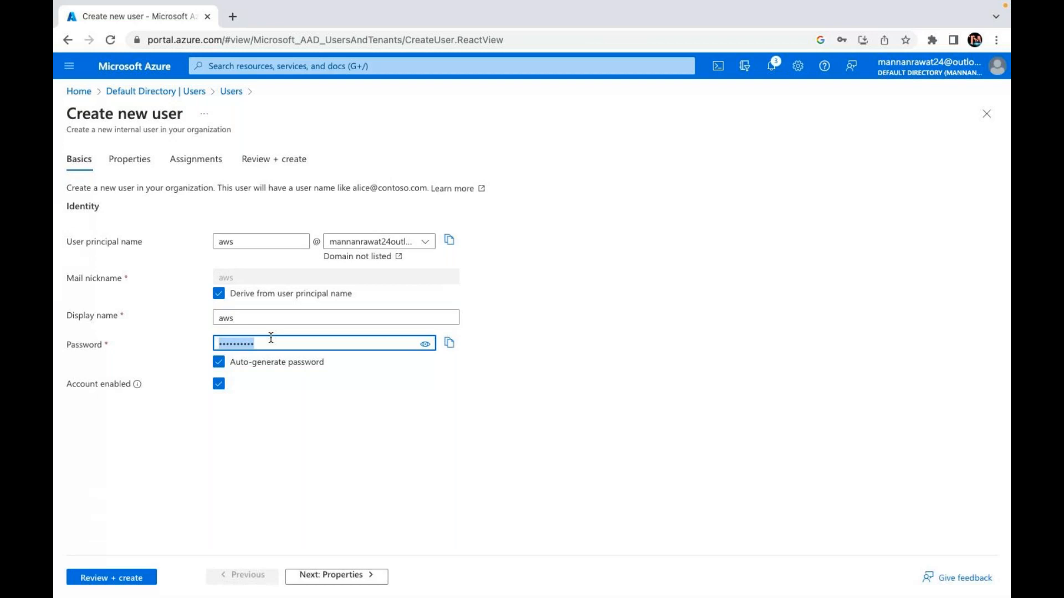
{"action": "left_click", "coordinate": [217, 362]}
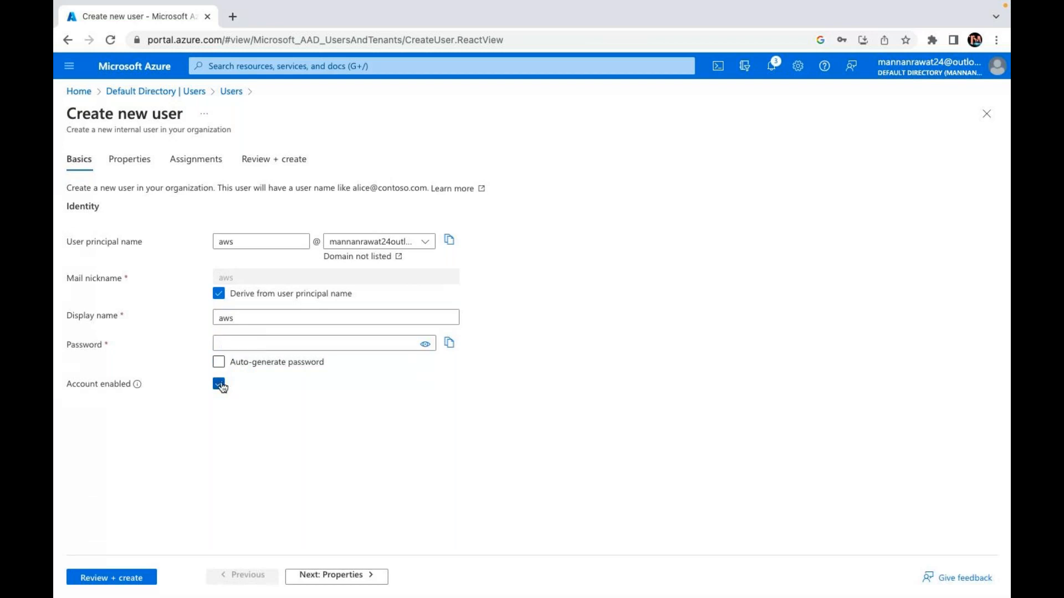
{"action": "left_click", "coordinate": [219, 386]}
{"action": "left_click", "coordinate": [234, 345]}
{"action": "type", "text": "••"}
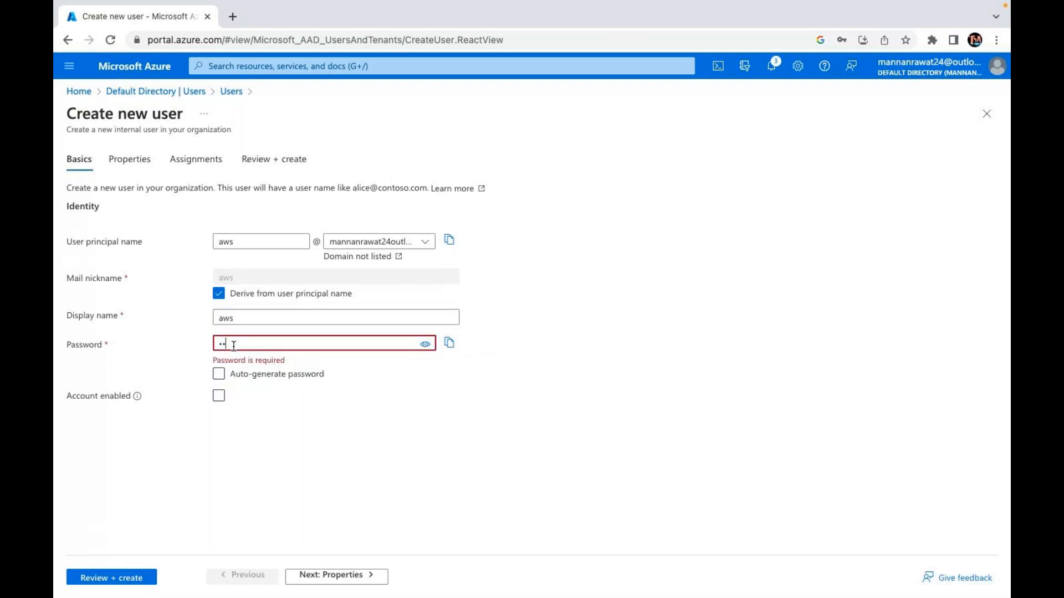
{"action": "type", "text": "••"}
{"action": "type", "text": "***"}
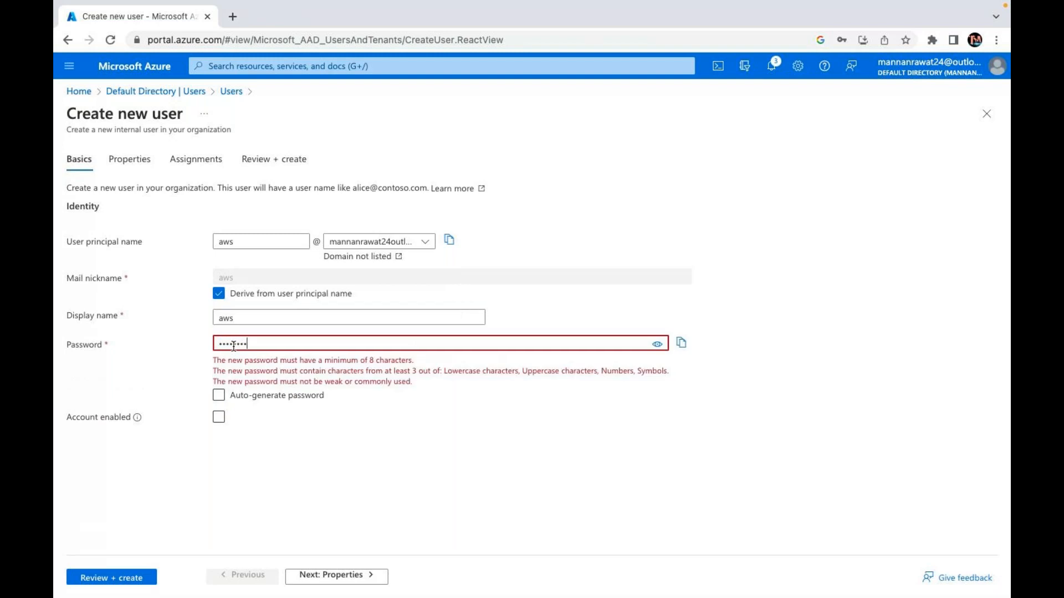
{"action": "type", "text": "***"}
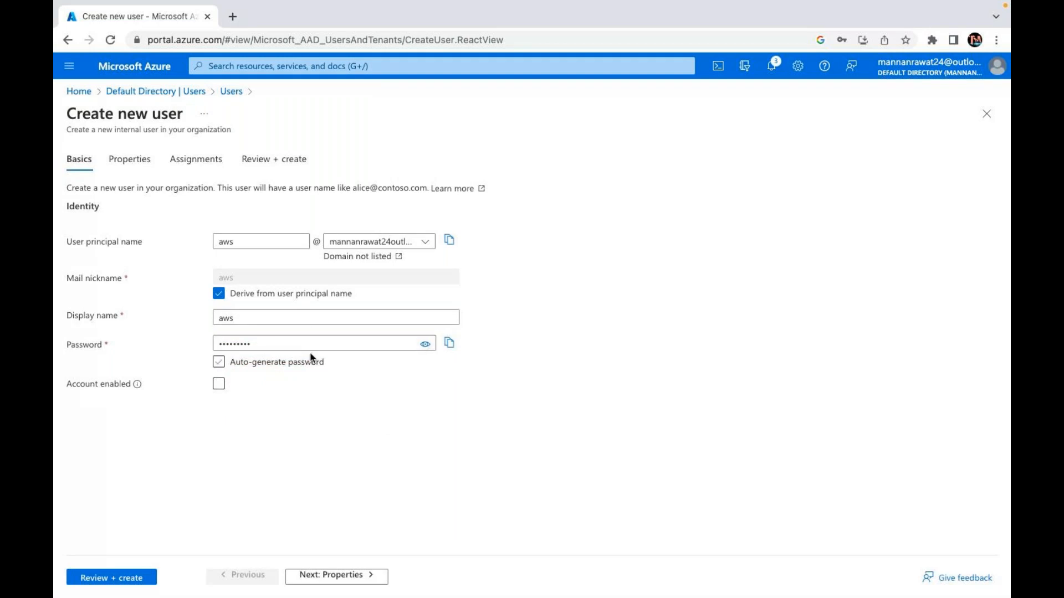
Step: Choose the onmicrosoft.com domain and enable the account
{"action": "left_click", "coordinate": [427, 241]}
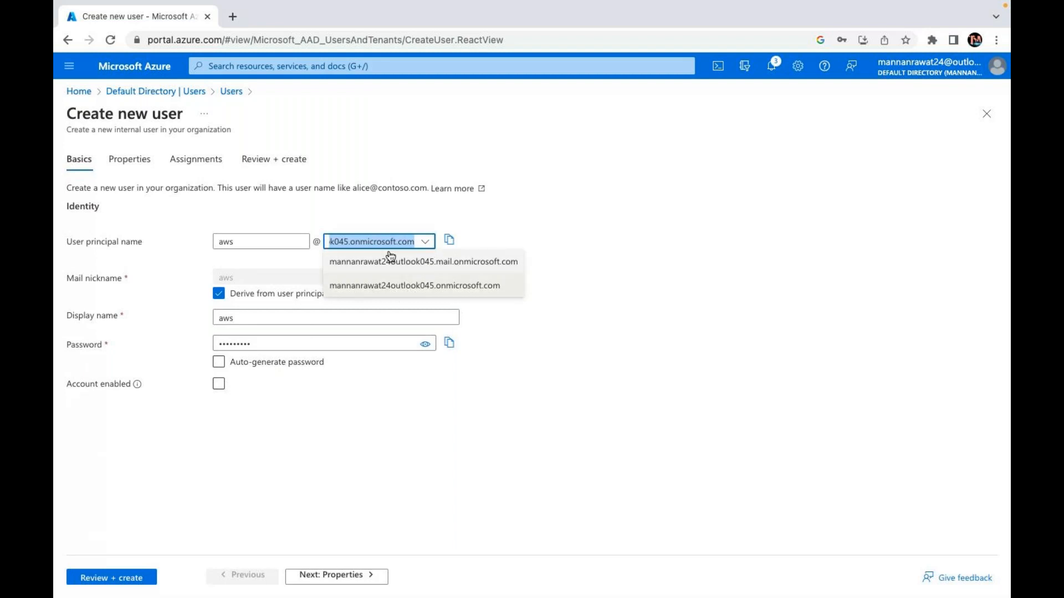
{"action": "left_click", "coordinate": [394, 292]}
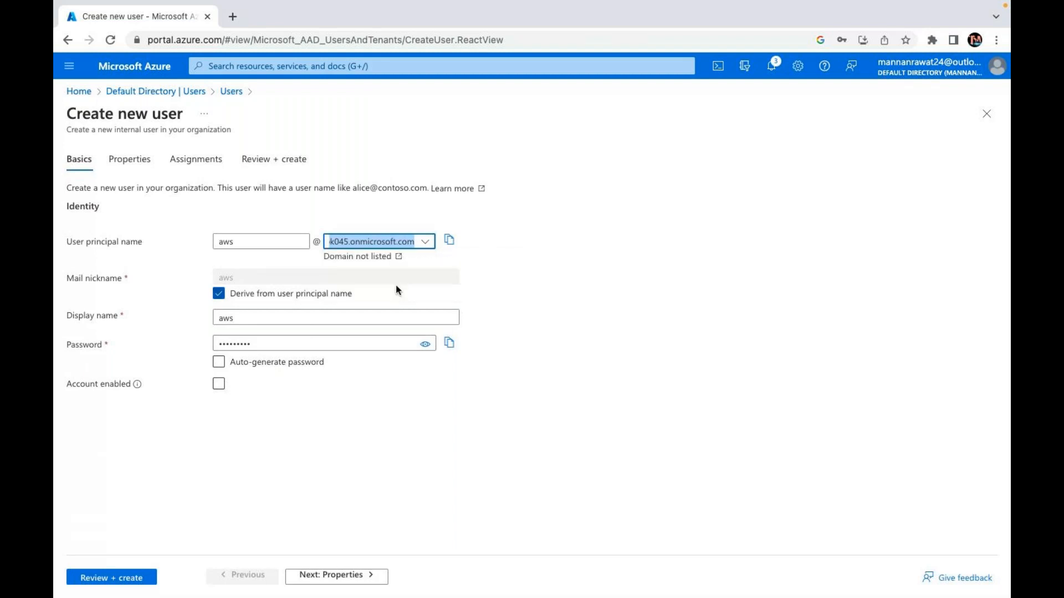
{"action": "left_click", "coordinate": [493, 266]}
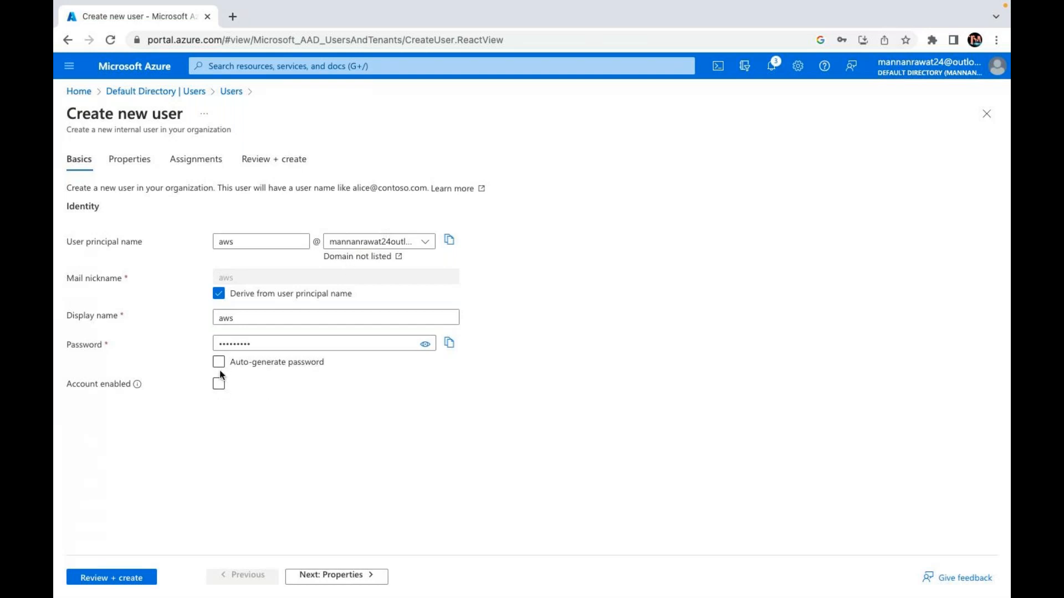
{"action": "left_click", "coordinate": [219, 386]}
Step: Skip past the optional Properties fields to the empty Assignments step, then switch to OneNote
{"action": "left_click", "coordinate": [335, 580]}
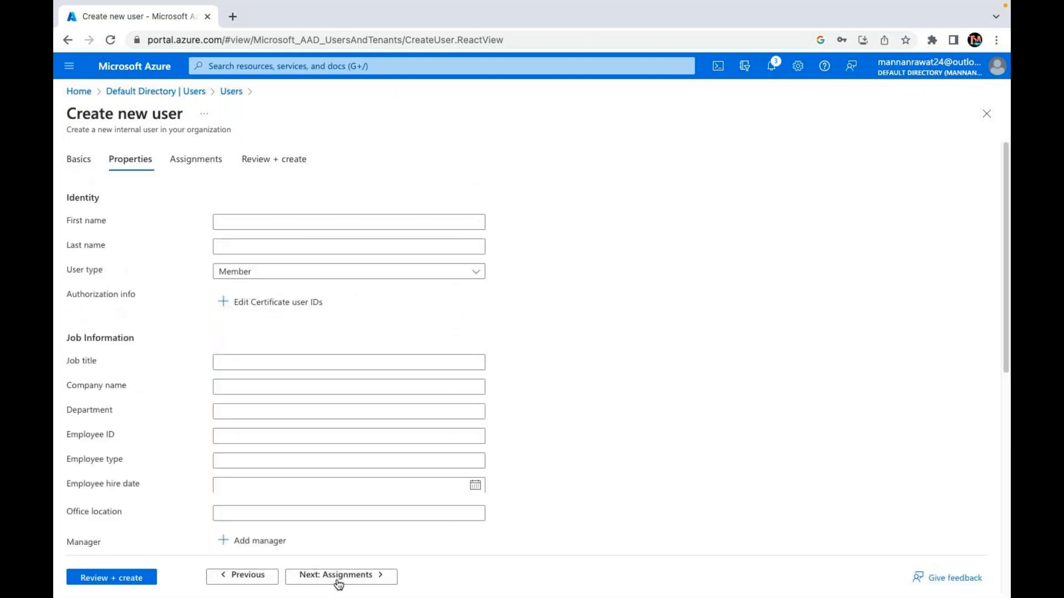
{"action": "scroll", "coordinate": [406, 416], "scroll_direction": "down", "scroll_amount": 8}
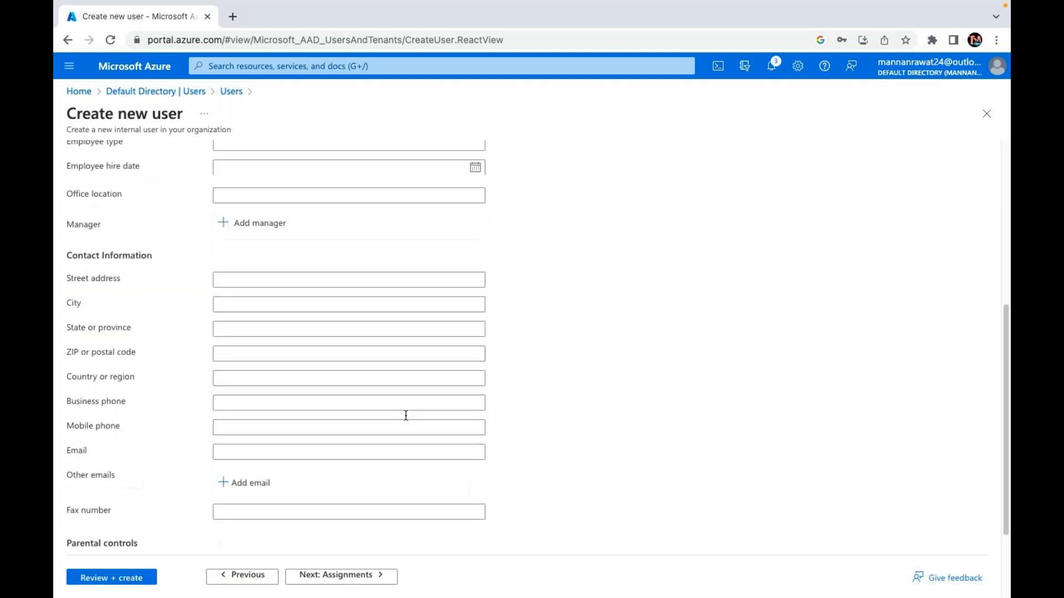
{"action": "scroll", "coordinate": [406, 415], "scroll_direction": "up", "scroll_amount": 10}
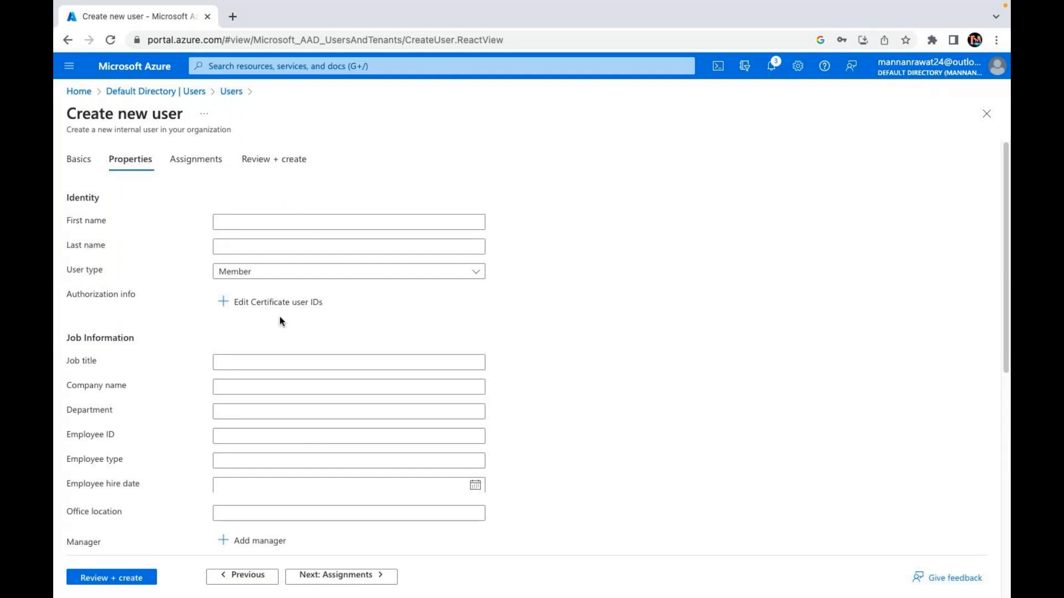
{"action": "left_click", "coordinate": [255, 408]}
{"action": "left_click", "coordinate": [339, 576]}
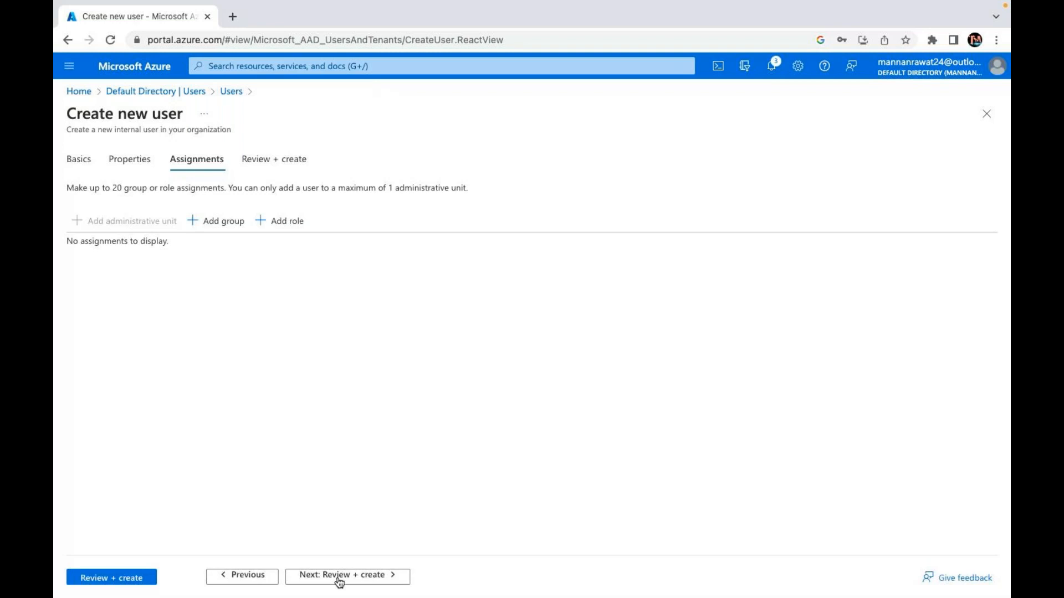
{"action": "key", "text": "ctrl+Left"}
{"action": "key", "text": "ctrl+Right"}
{"action": "key", "text": "ctrl+Right"}
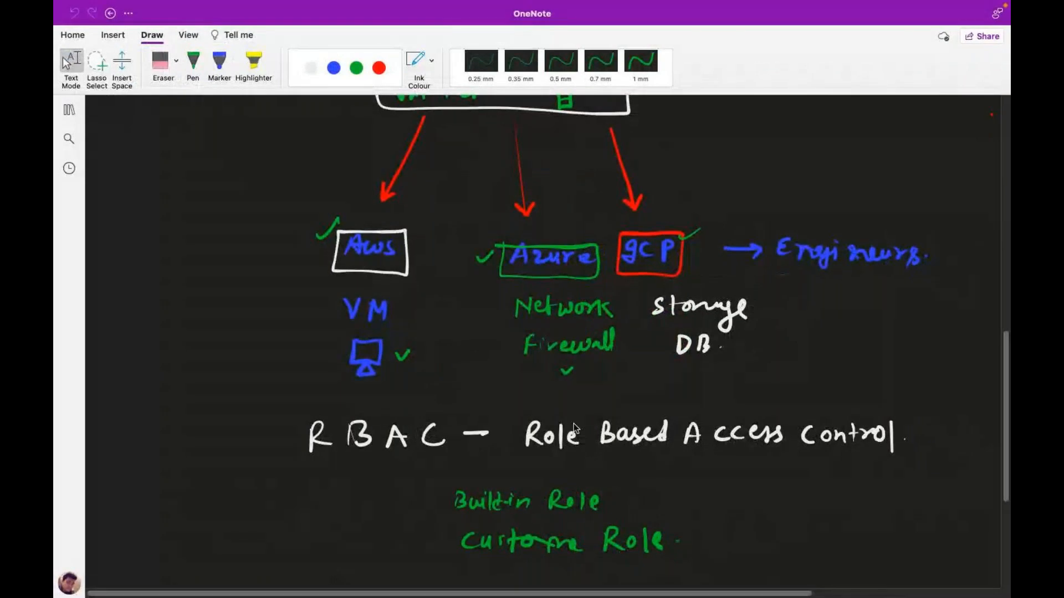
Step: Reopen OneNote and make the RBAC notes page fill the screen
{"action": "scroll", "coordinate": [574, 428], "scroll_direction": "down", "scroll_amount": 5}
{"action": "mouse_move", "coordinate": [78, 30]}
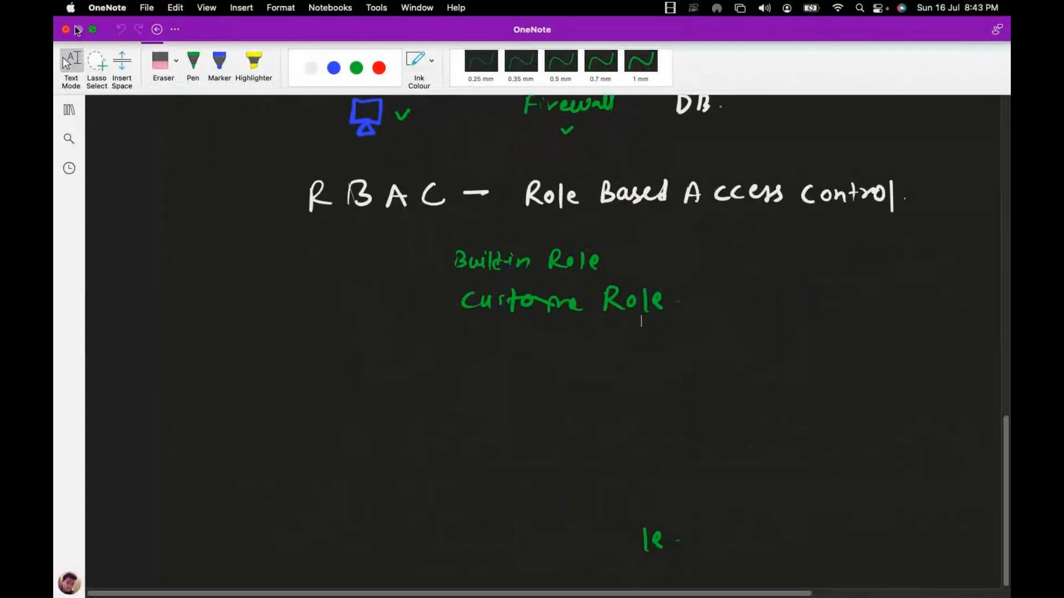
{"action": "left_click", "coordinate": [66, 29]}
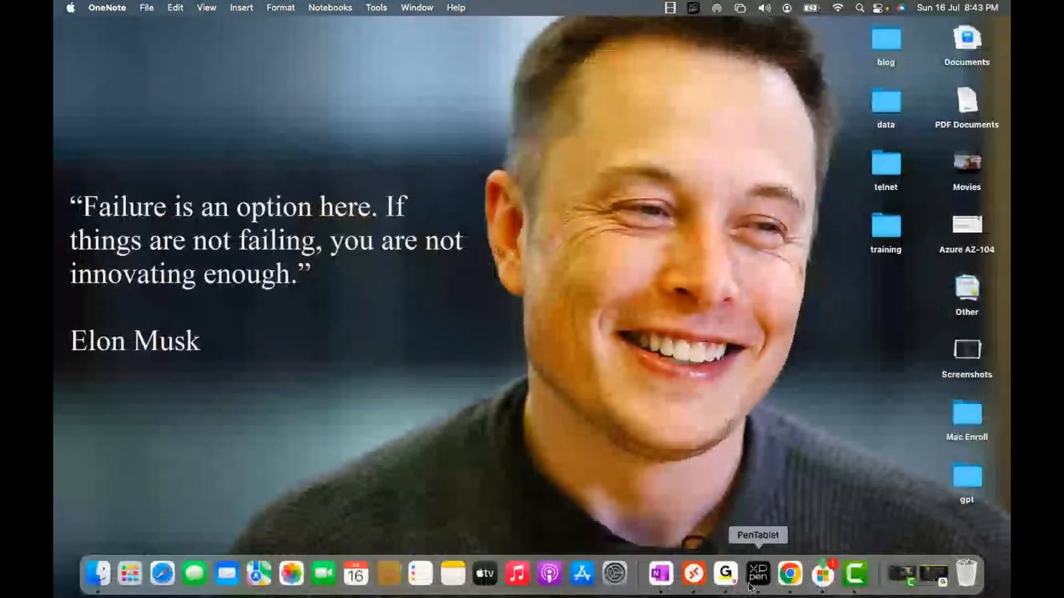
{"action": "left_click", "coordinate": [661, 573]}
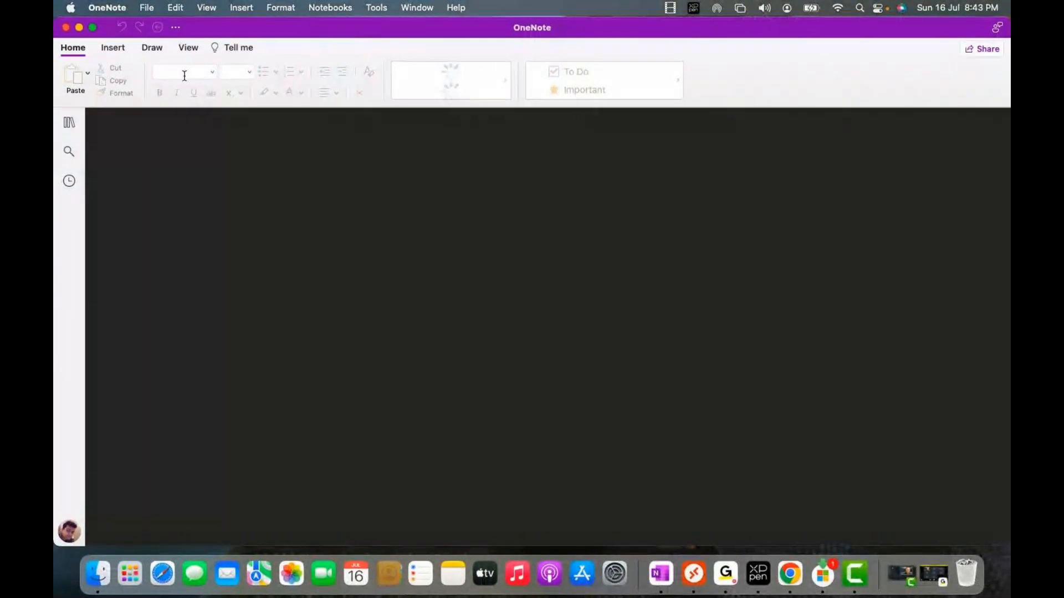
{"action": "left_click", "coordinate": [93, 27]}
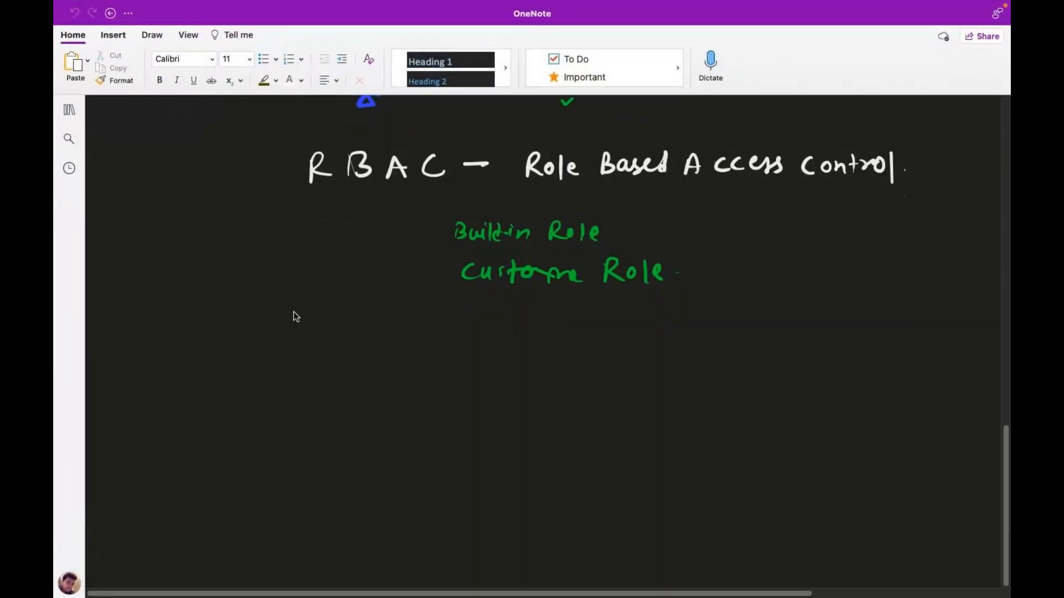
{"action": "scroll", "coordinate": [295, 316], "scroll_direction": "up", "scroll_amount": 2}
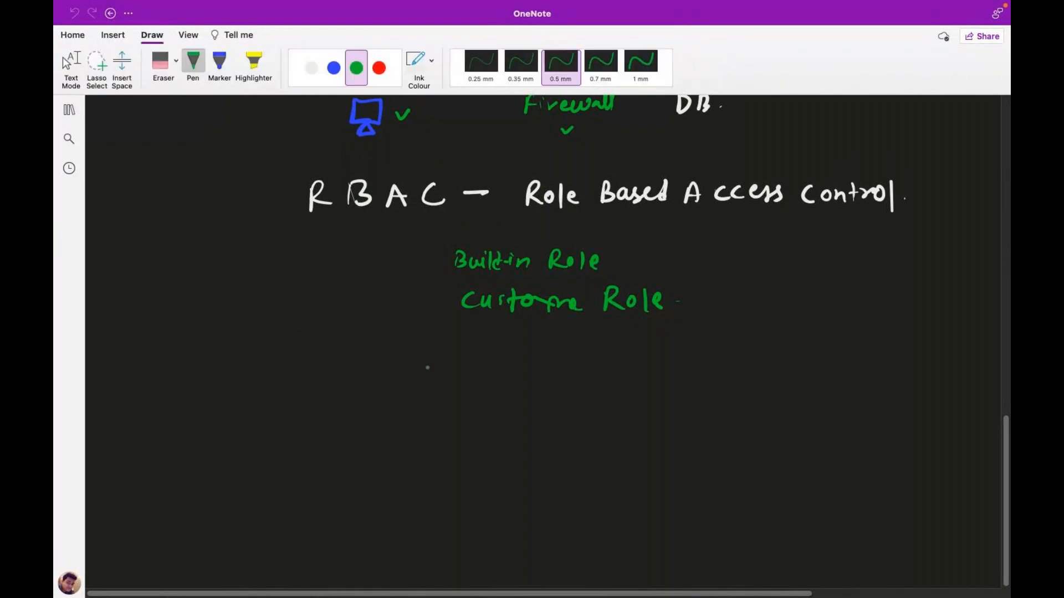
Step: Handwrite 'Azure-AD- users- Assignment' under Custom Role in white and green ink
{"action": "left_click", "coordinate": [331, 68]}
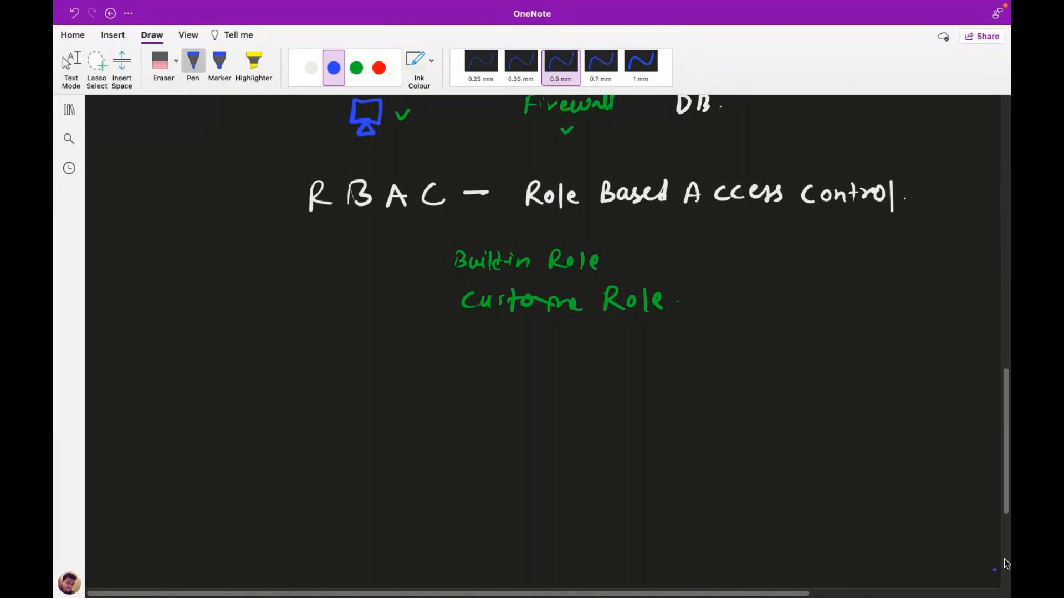
{"action": "scroll", "coordinate": [1006, 557], "scroll_direction": "down", "scroll_amount": 5}
{"action": "scroll", "coordinate": [1007, 554], "scroll_direction": "down", "scroll_amount": 2}
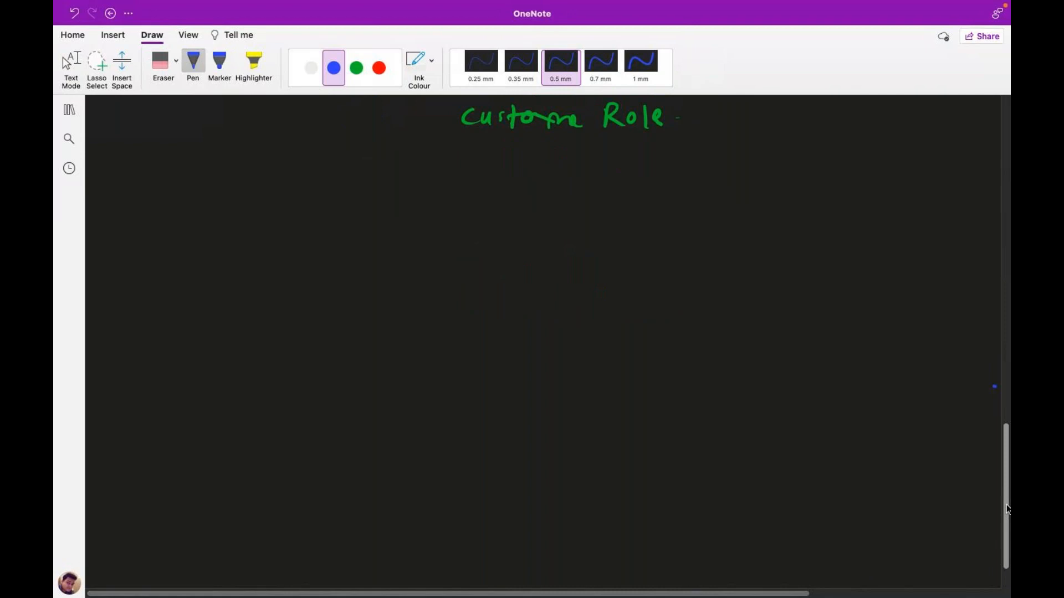
{"action": "left_click", "coordinate": [311, 69]}
{"action": "mouse_move", "coordinate": [399, 229]}
{"action": "left_mouse_down"}
{"action": "mouse_move", "coordinate": [416, 229]}
{"action": "mouse_move", "coordinate": [413, 217]}
{"action": "mouse_move", "coordinate": [456, 227]}
{"action": "left_mouse_up"}
{"action": "mouse_move", "coordinate": [455, 217]}
{"action": "left_mouse_down"}
{"action": "mouse_move", "coordinate": [513, 228]}
{"action": "mouse_move", "coordinate": [494, 235]}
{"action": "mouse_move", "coordinate": [532, 235]}
{"action": "left_mouse_up"}
{"action": "mouse_move", "coordinate": [549, 223]}
{"action": "left_mouse_down"}
{"action": "mouse_move", "coordinate": [606, 218]}
{"action": "mouse_move", "coordinate": [611, 234]}
{"action": "mouse_move", "coordinate": [659, 217]}
{"action": "mouse_move", "coordinate": [675, 235]}
{"action": "left_mouse_up"}
{"action": "left_click", "coordinate": [691, 229]}
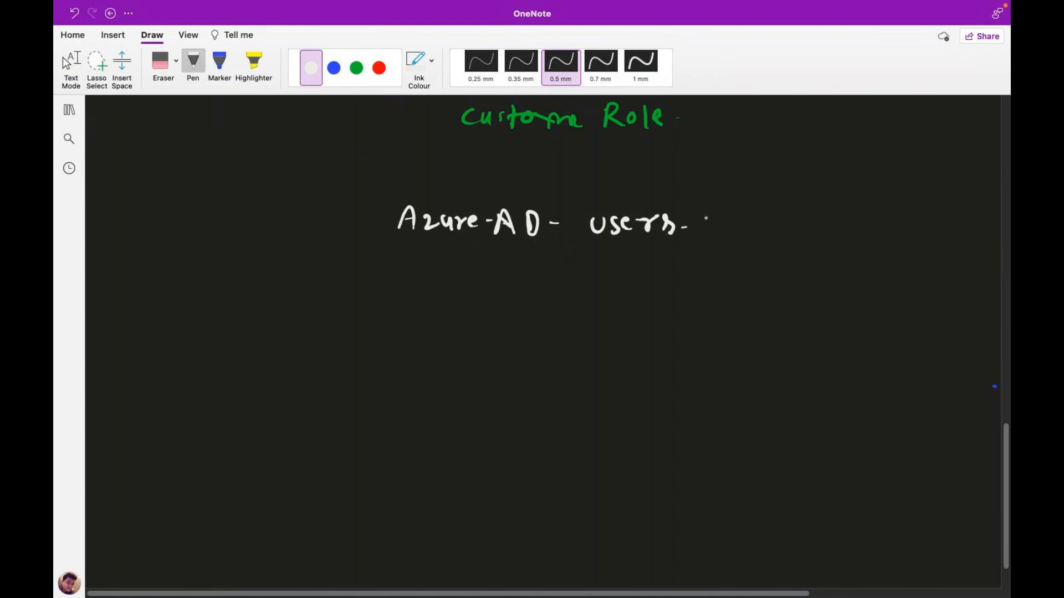
{"action": "left_click", "coordinate": [355, 67]}
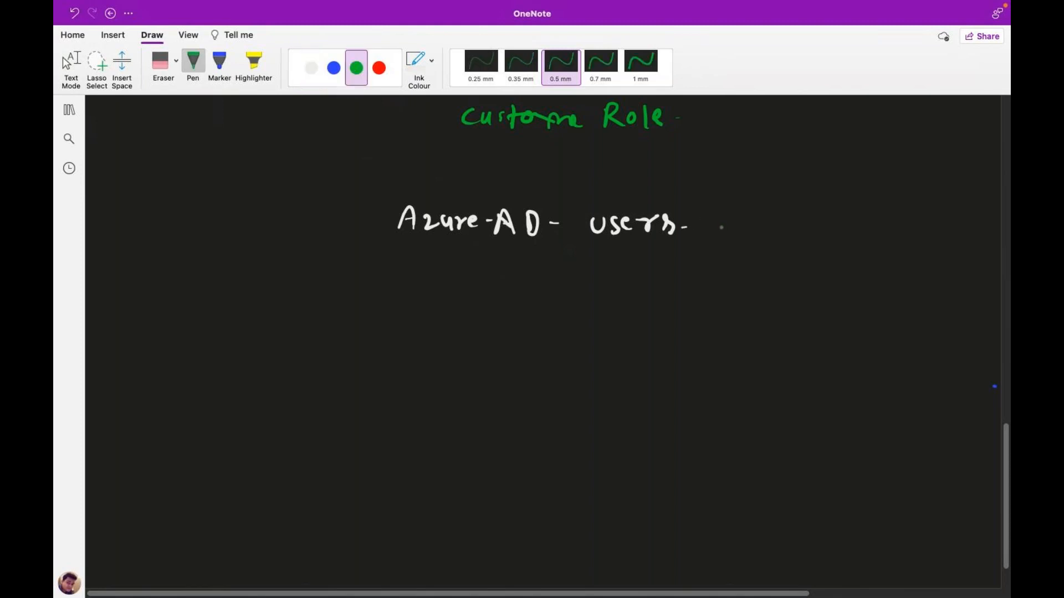
{"action": "left_click_drag", "start_coordinate": [703, 234], "coordinate": [718, 228]}
{"action": "mouse_move", "coordinate": [735, 220]}
{"action": "left_mouse_down"}
{"action": "mouse_move", "coordinate": [757, 237]}
{"action": "mouse_move", "coordinate": [821, 224]}
{"action": "mouse_move", "coordinate": [845, 238]}
{"action": "left_mouse_up"}
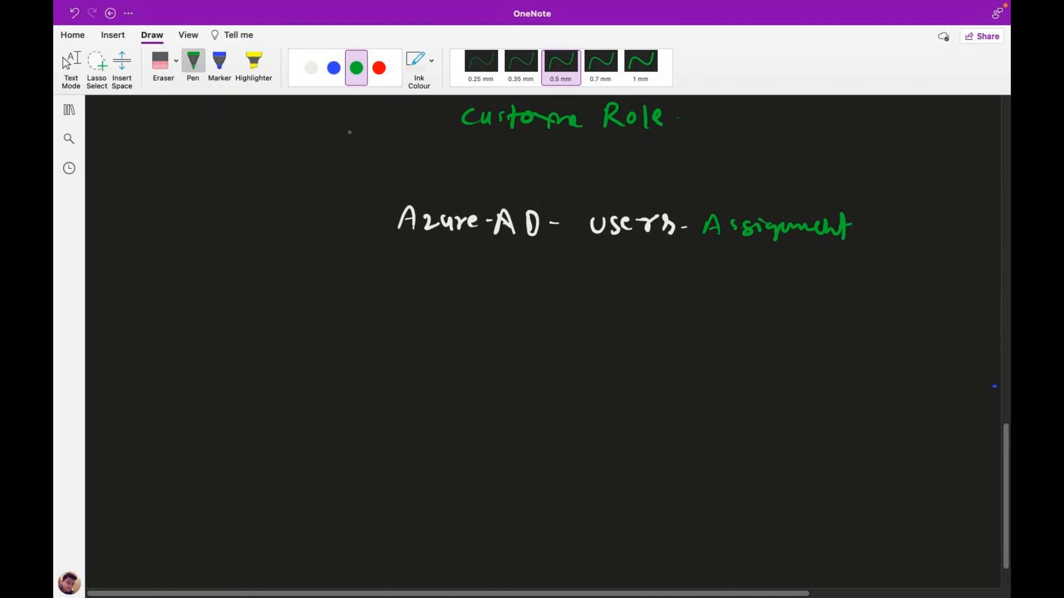
Step: Draw two blue arrows with green notes 'Add Group' and 'Add Role' below the heading
{"action": "left_click", "coordinate": [334, 68]}
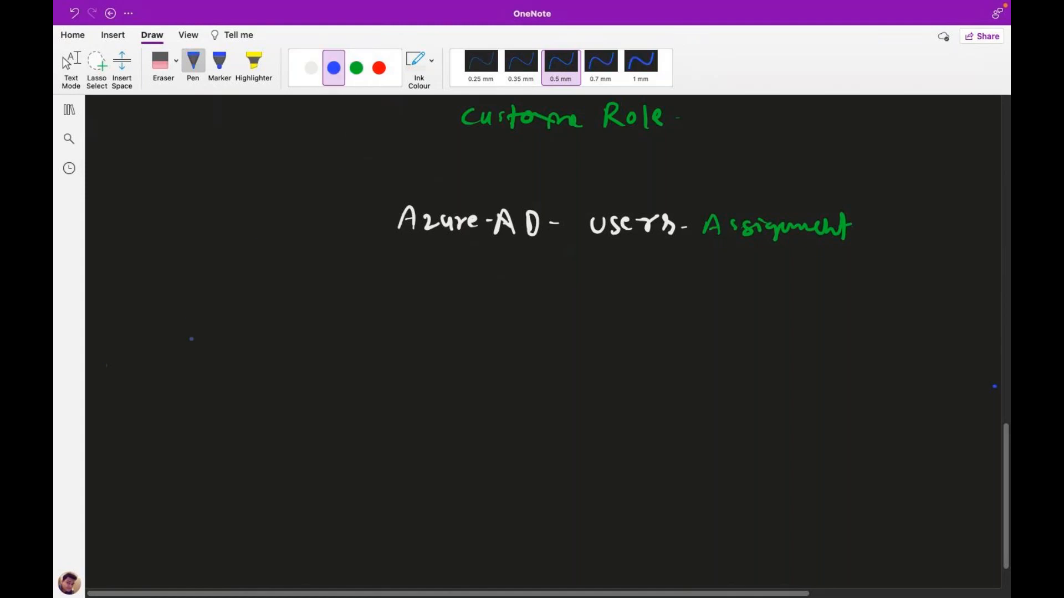
{"action": "mouse_move", "coordinate": [141, 315]}
{"action": "left_mouse_down"}
{"action": "mouse_move", "coordinate": [165, 314]}
{"action": "mouse_move", "coordinate": [159, 325]}
{"action": "left_mouse_up"}
{"action": "mouse_move", "coordinate": [138, 411]}
{"action": "left_mouse_down"}
{"action": "mouse_move", "coordinate": [169, 410]}
{"action": "mouse_move", "coordinate": [161, 419]}
{"action": "left_mouse_up"}
{"action": "left_click", "coordinate": [359, 65]}
{"action": "mouse_move", "coordinate": [195, 308]}
{"action": "left_mouse_down"}
{"action": "mouse_move", "coordinate": [189, 329]}
{"action": "mouse_move", "coordinate": [204, 330]}
{"action": "left_mouse_up"}
{"action": "mouse_move", "coordinate": [190, 321]}
{"action": "left_mouse_down"}
{"action": "mouse_move", "coordinate": [237, 329]}
{"action": "mouse_move", "coordinate": [269, 309]}
{"action": "mouse_move", "coordinate": [276, 324]}
{"action": "mouse_move", "coordinate": [329, 321]}
{"action": "left_mouse_up"}
{"action": "left_click_drag", "start_coordinate": [191, 419], "coordinate": [208, 410]}
{"action": "mouse_move", "coordinate": [222, 394]}
{"action": "left_mouse_down"}
{"action": "mouse_move", "coordinate": [220, 417]}
{"action": "mouse_move", "coordinate": [236, 414]}
{"action": "left_mouse_up"}
{"action": "mouse_move", "coordinate": [240, 406]}
{"action": "left_mouse_down"}
{"action": "mouse_move", "coordinate": [230, 415]}
{"action": "mouse_move", "coordinate": [276, 412]}
{"action": "left_mouse_up"}
{"action": "mouse_move", "coordinate": [286, 400]}
{"action": "left_mouse_down"}
{"action": "mouse_move", "coordinate": [294, 413]}
{"action": "mouse_move", "coordinate": [341, 405]}
{"action": "left_mouse_up"}
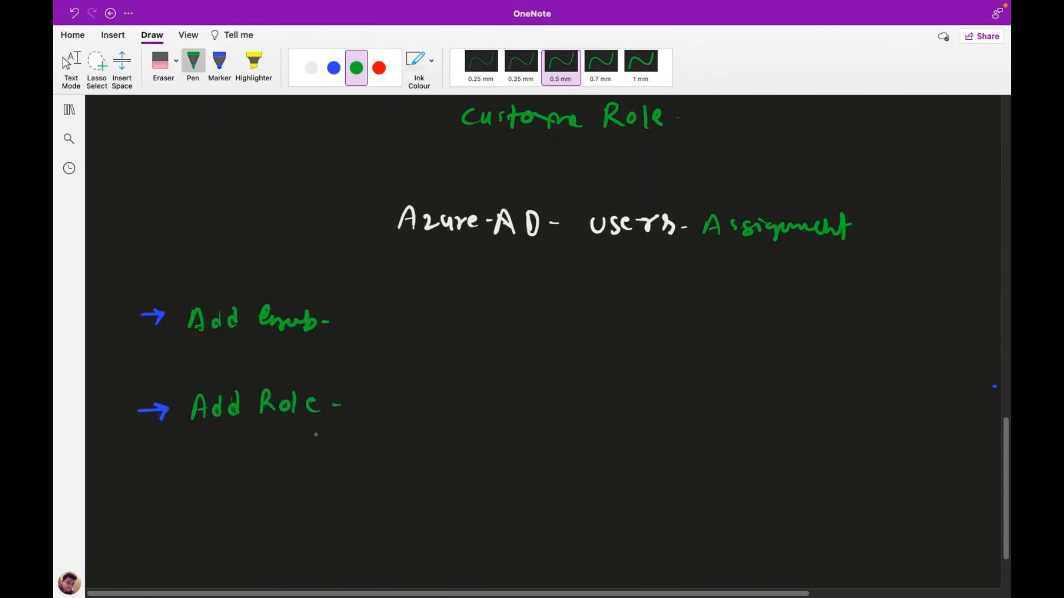
{"action": "key", "text": "Escape"}
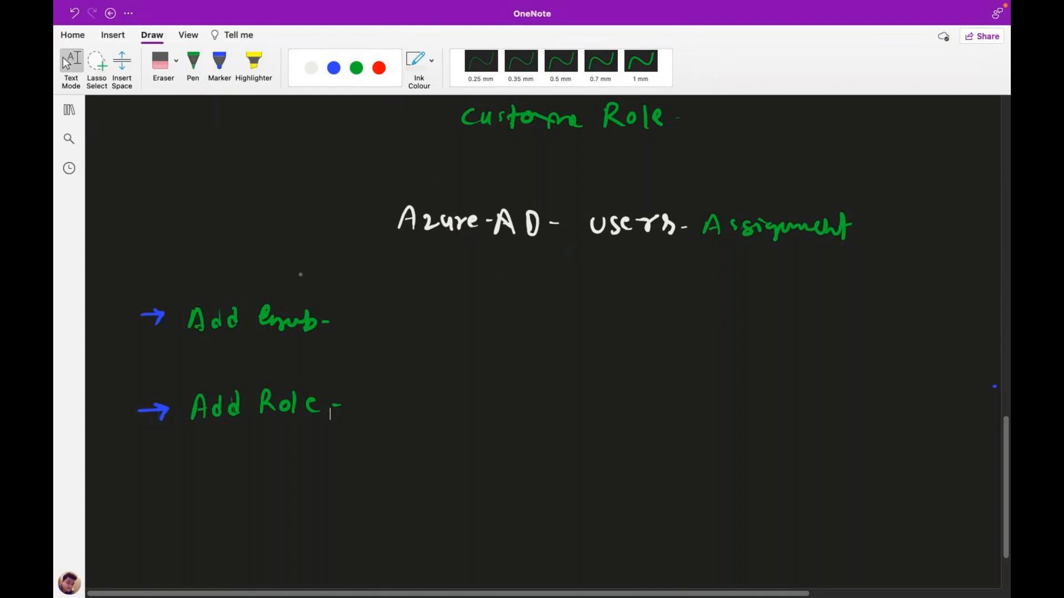
Step: Open the portal home in a new tab, sign in as admin, and start a new group
{"action": "key", "text": "super+Tab"}
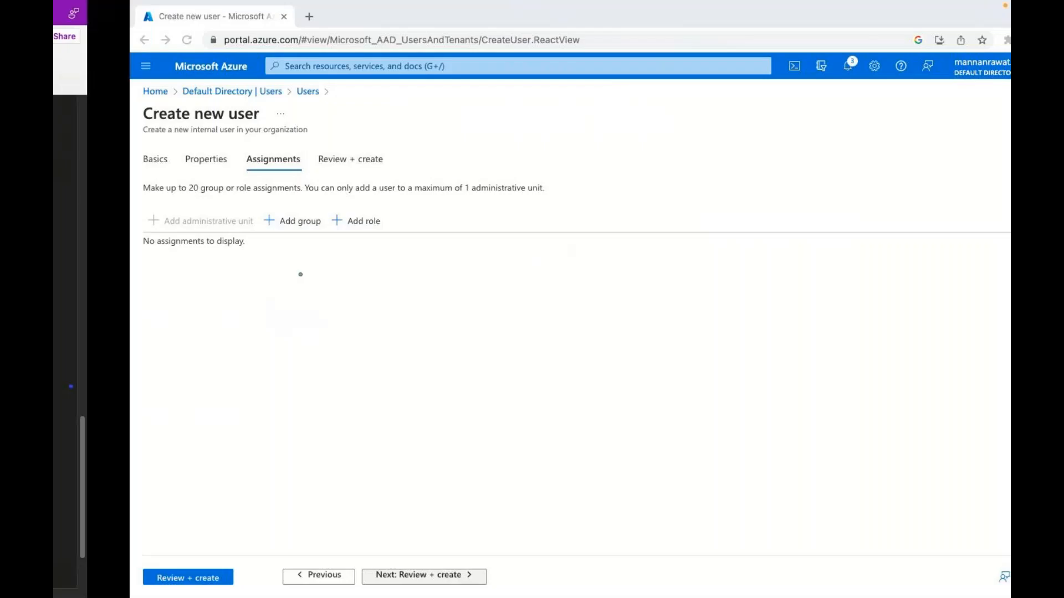
{"action": "right_click", "coordinate": [139, 68]}
{"action": "left_click", "coordinate": [183, 71]}
{"action": "left_click", "coordinate": [282, 17]}
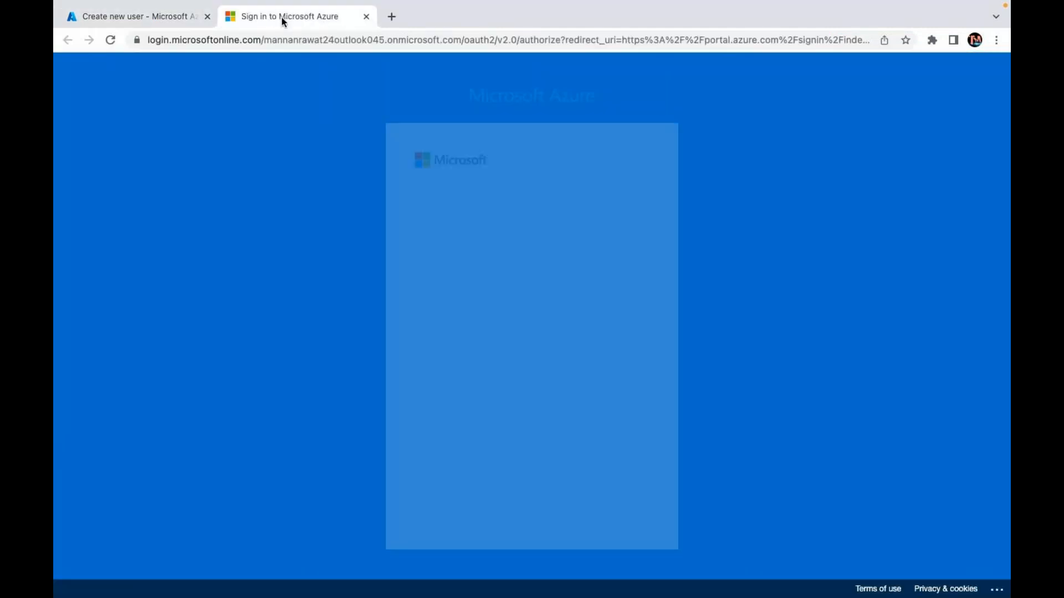
{"action": "left_click", "coordinate": [497, 246]}
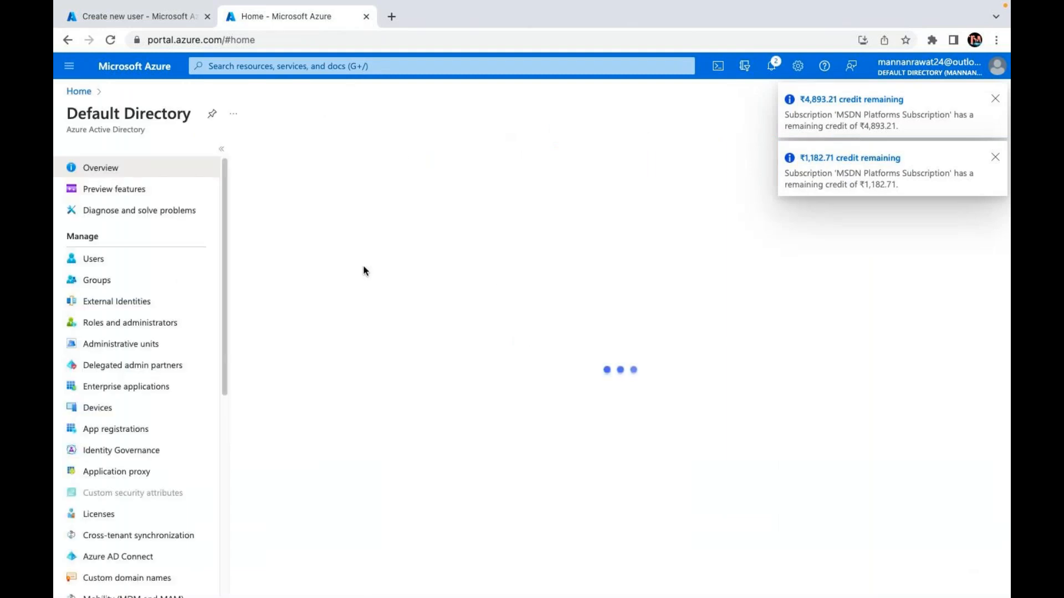
{"action": "left_click", "coordinate": [114, 283]}
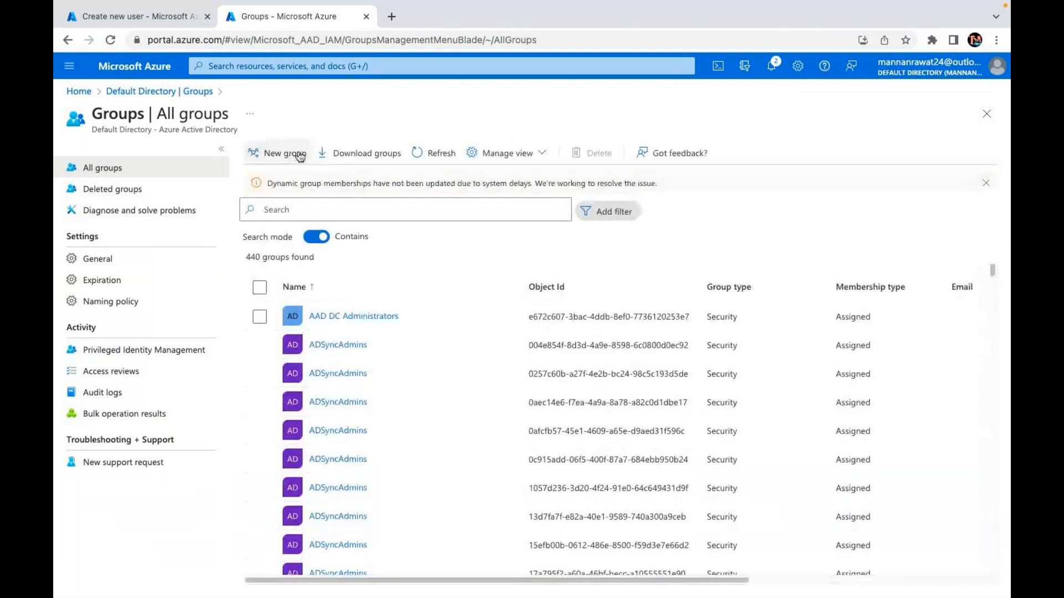
{"action": "left_click", "coordinate": [300, 157]}
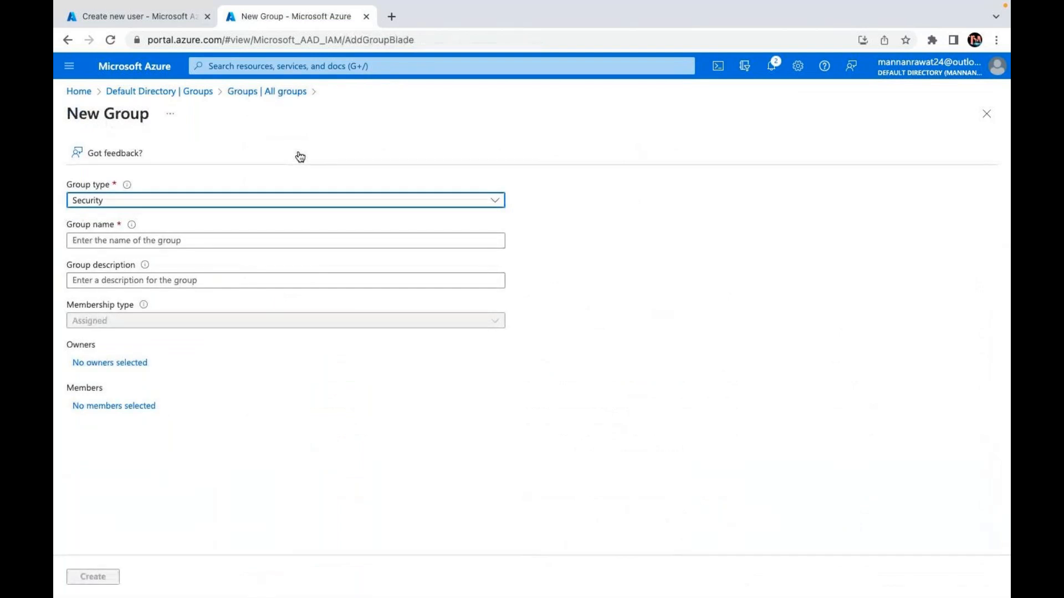
Step: List the Security and Microsoft 365 group types, then return to OneNote
{"action": "left_click", "coordinate": [91, 201]}
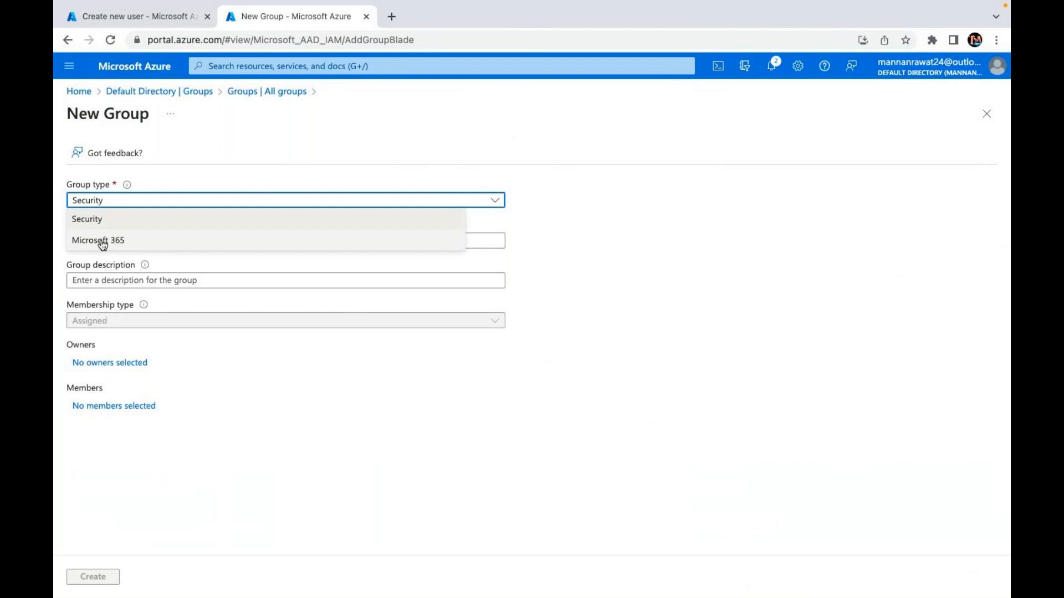
{"action": "key", "text": "ctrl+Left"}
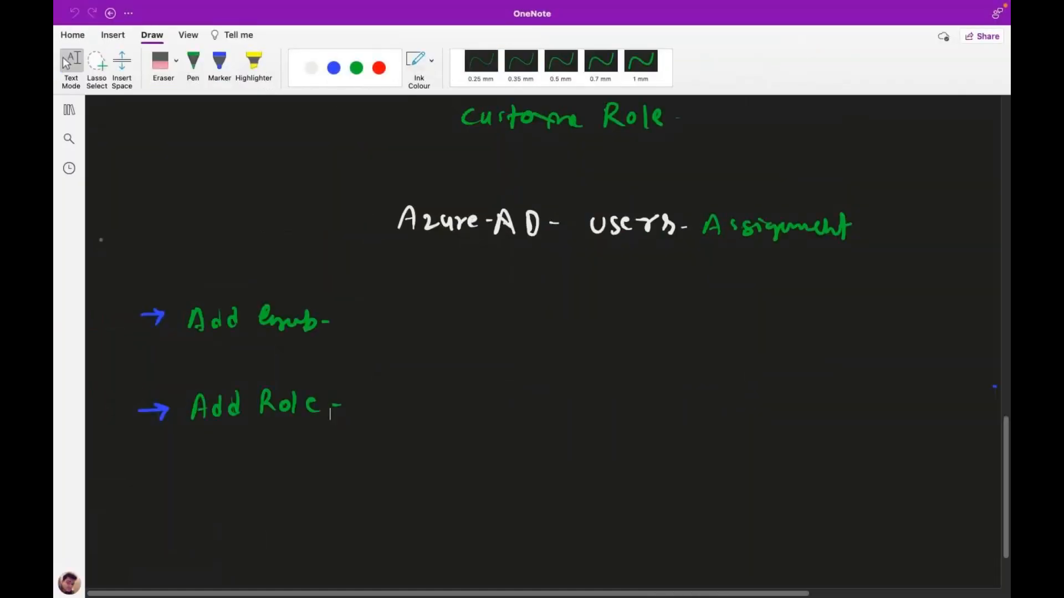
Step: Box 'Add Group' in white ink and draw two red arrows branching from it
{"action": "left_click", "coordinate": [193, 63]}
{"action": "left_click", "coordinate": [311, 68]}
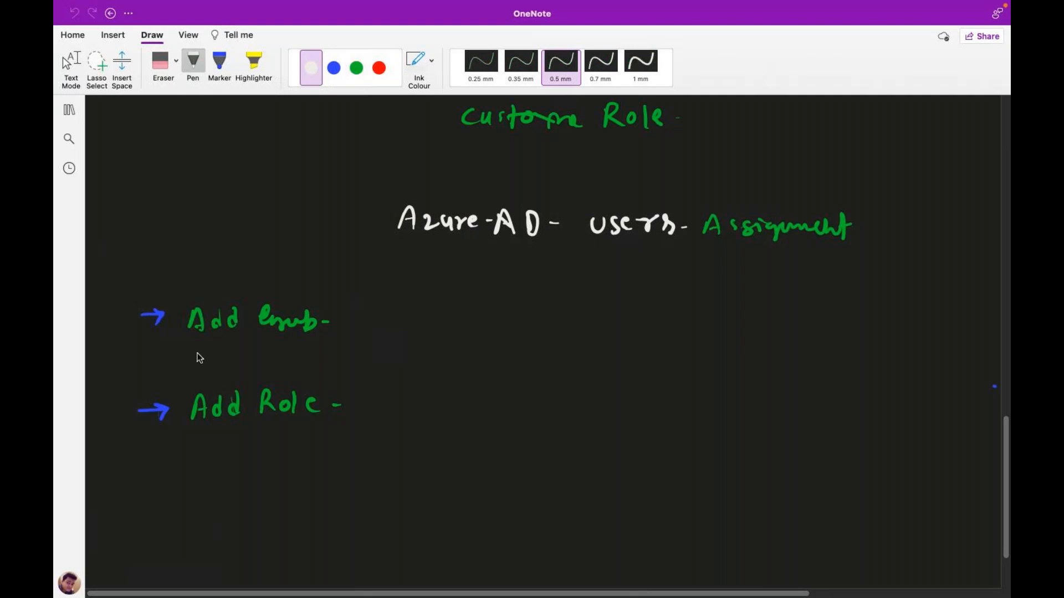
{"action": "mouse_move", "coordinate": [184, 303]}
{"action": "left_mouse_down"}
{"action": "mouse_move", "coordinate": [290, 344]}
{"action": "mouse_move", "coordinate": [333, 330]}
{"action": "mouse_move", "coordinate": [301, 302]}
{"action": "mouse_move", "coordinate": [184, 303]}
{"action": "left_mouse_up"}
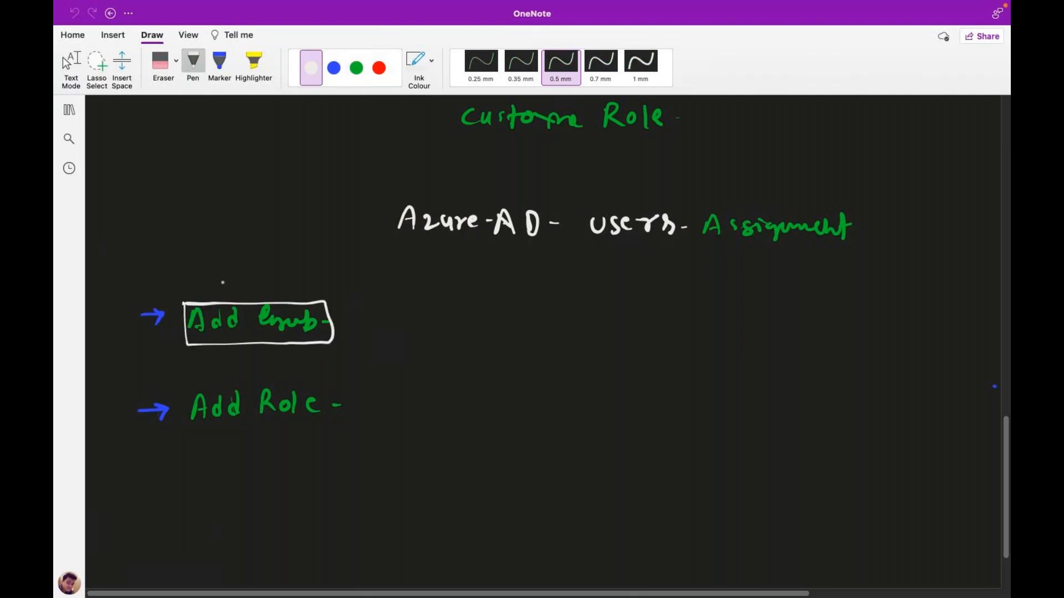
{"action": "left_click", "coordinate": [379, 67]}
{"action": "mouse_move", "coordinate": [334, 312]}
{"action": "left_mouse_down"}
{"action": "mouse_move", "coordinate": [397, 283]}
{"action": "mouse_move", "coordinate": [393, 295]}
{"action": "left_mouse_up"}
{"action": "left_click_drag", "start_coordinate": [341, 334], "coordinate": [404, 360]}
Step: Label the upper red arrow 'security' and the lower one 'MS-365'
{"action": "mouse_move", "coordinate": [441, 285]}
{"action": "left_mouse_down"}
{"action": "mouse_move", "coordinate": [431, 298]}
{"action": "mouse_move", "coordinate": [450, 289]}
{"action": "mouse_move", "coordinate": [513, 300]}
{"action": "left_mouse_up"}
{"action": "left_click", "coordinate": [455, 296]}
{"action": "left_click_drag", "start_coordinate": [507, 292], "coordinate": [517, 290]}
{"action": "left_click_drag", "start_coordinate": [523, 288], "coordinate": [532, 306]}
{"action": "mouse_move", "coordinate": [437, 344]}
{"action": "left_mouse_down"}
{"action": "mouse_move", "coordinate": [436, 361]}
{"action": "mouse_move", "coordinate": [453, 360]}
{"action": "left_mouse_up"}
{"action": "mouse_move", "coordinate": [466, 345]}
{"action": "left_mouse_down"}
{"action": "mouse_move", "coordinate": [459, 359]}
{"action": "mouse_move", "coordinate": [489, 360]}
{"action": "mouse_move", "coordinate": [516, 358]}
{"action": "mouse_move", "coordinate": [527, 342]}
{"action": "left_mouse_up"}
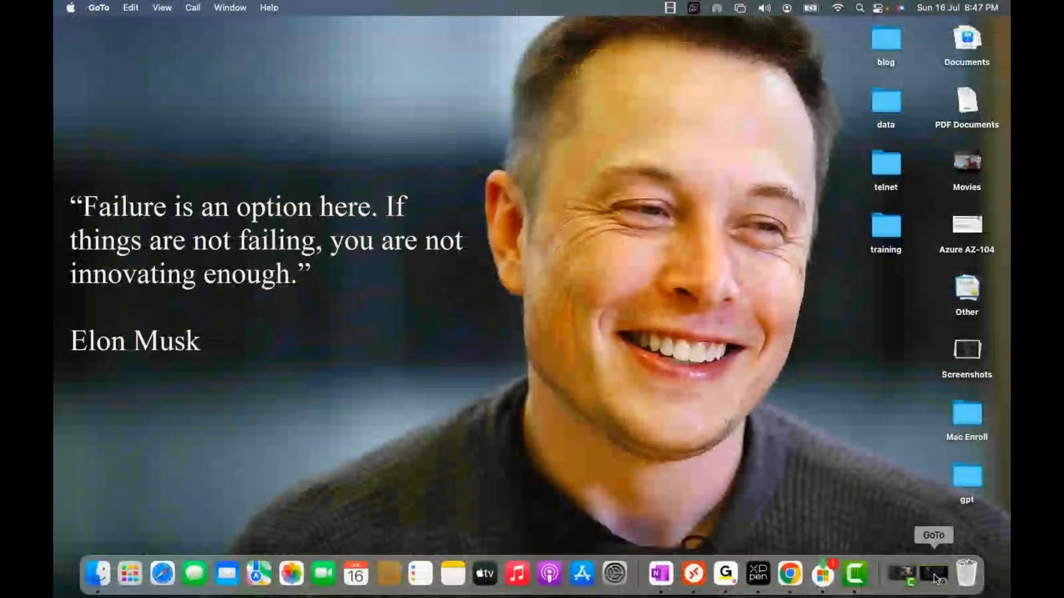
{"action": "left_click", "coordinate": [935, 578]}
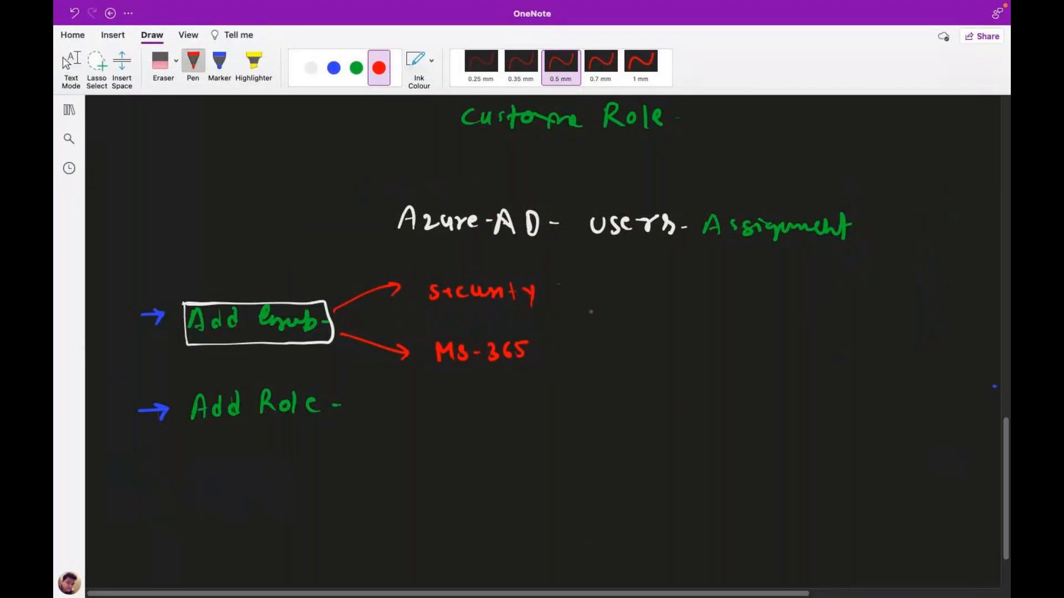
Step: Draw a red arrow after 'security' to a bracketed '(Permission, Policy, Deligation)', undoing one stray stroke
{"action": "mouse_move", "coordinate": [562, 292]}
{"action": "left_mouse_down"}
{"action": "mouse_move", "coordinate": [595, 291]}
{"action": "mouse_move", "coordinate": [586, 297]}
{"action": "left_mouse_up"}
{"action": "mouse_move", "coordinate": [609, 288]}
{"action": "left_mouse_down"}
{"action": "mouse_move", "coordinate": [609, 302]}
{"action": "mouse_move", "coordinate": [641, 289]}
{"action": "mouse_move", "coordinate": [664, 301]}
{"action": "left_mouse_up"}
{"action": "mouse_move", "coordinate": [675, 290]}
{"action": "left_mouse_down"}
{"action": "mouse_move", "coordinate": [670, 300]}
{"action": "mouse_move", "coordinate": [774, 294]}
{"action": "mouse_move", "coordinate": [820, 311]}
{"action": "left_mouse_up"}
{"action": "key", "text": "super+z"}
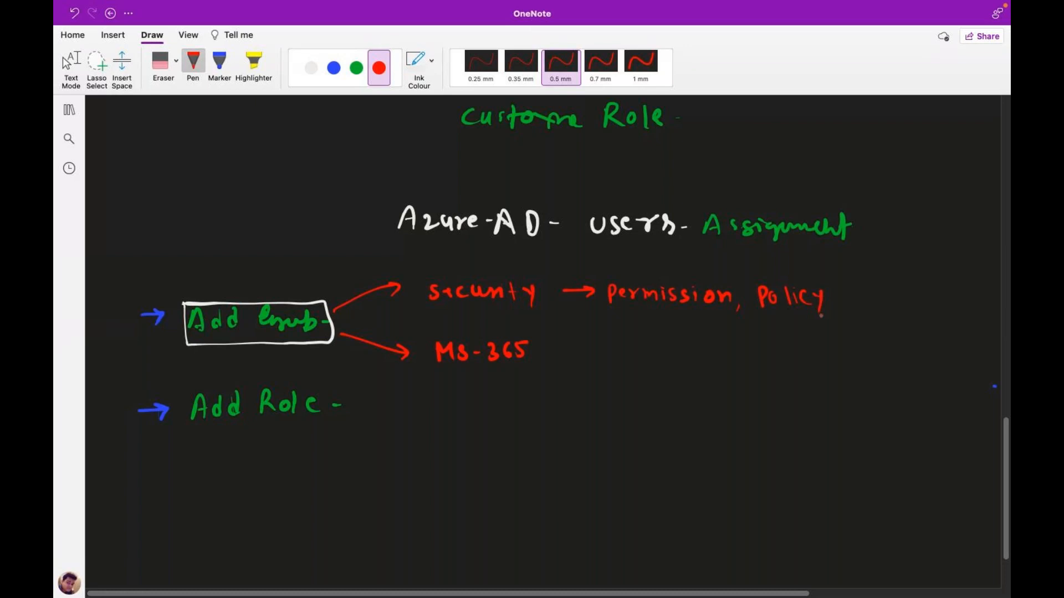
{"action": "mouse_move", "coordinate": [853, 289]}
{"action": "left_mouse_down"}
{"action": "mouse_move", "coordinate": [853, 306]}
{"action": "mouse_move", "coordinate": [881, 306]}
{"action": "left_mouse_up"}
{"action": "mouse_move", "coordinate": [884, 298]}
{"action": "left_mouse_down"}
{"action": "mouse_move", "coordinate": [899, 318]}
{"action": "mouse_move", "coordinate": [933, 295]}
{"action": "left_mouse_up"}
{"action": "left_click_drag", "start_coordinate": [936, 300], "coordinate": [967, 314]}
{"action": "left_click_drag", "start_coordinate": [608, 283], "coordinate": [610, 311]}
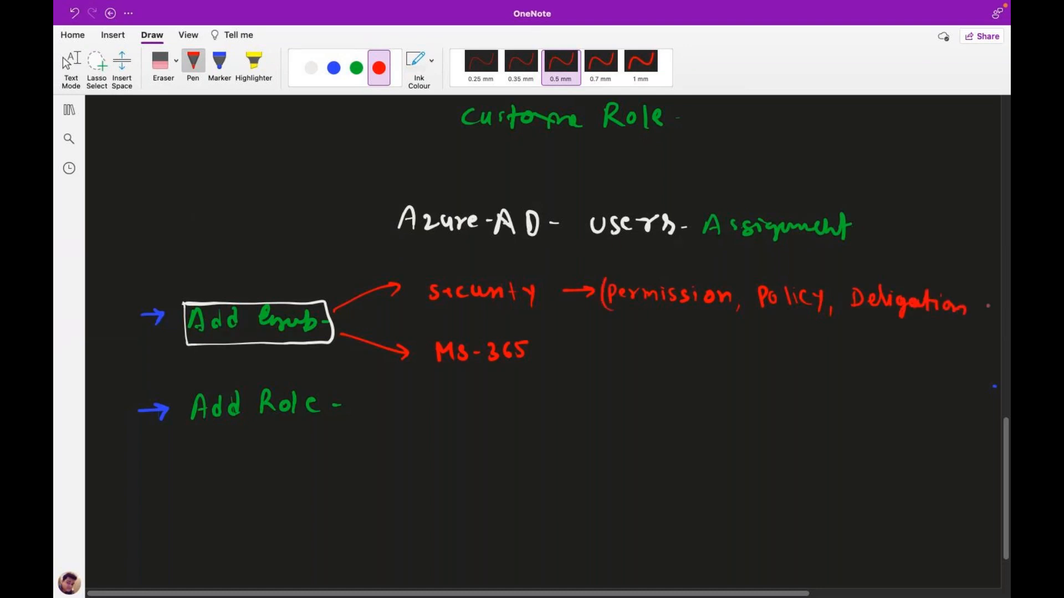
{"action": "left_click_drag", "start_coordinate": [968, 296], "coordinate": [960, 325]}
Step: Draw a green arrow from 'MS-365' to 'office365' and mark part of the word
{"action": "left_click", "coordinate": [356, 68]}
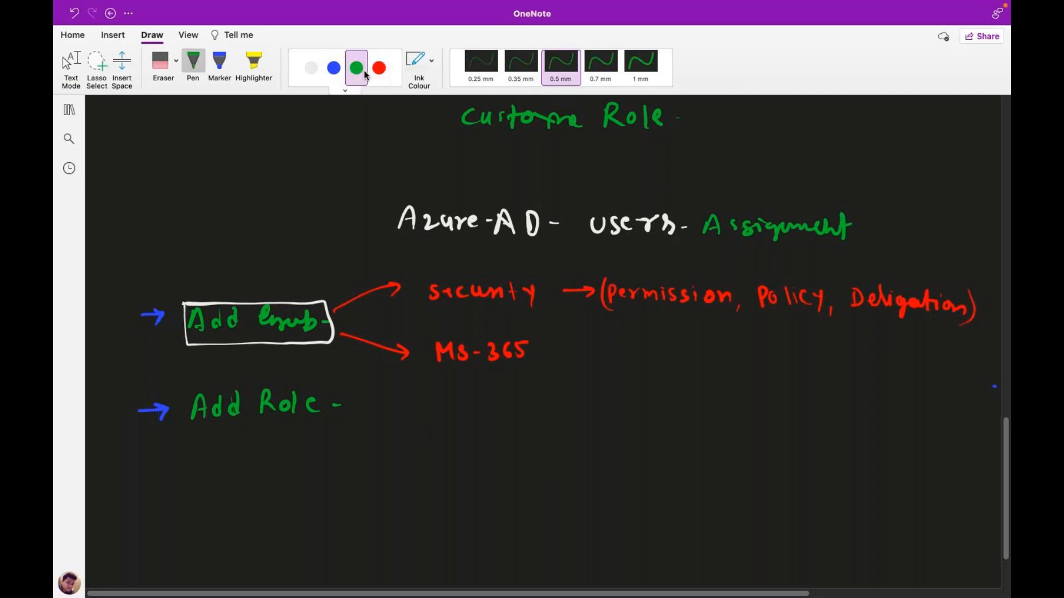
{"action": "left_click_drag", "start_coordinate": [545, 355], "coordinate": [575, 354]}
{"action": "mouse_move", "coordinate": [564, 348]}
{"action": "left_mouse_down"}
{"action": "mouse_move", "coordinate": [575, 355]}
{"action": "mouse_move", "coordinate": [564, 361]}
{"action": "left_mouse_up"}
{"action": "mouse_move", "coordinate": [608, 351]}
{"action": "left_mouse_down"}
{"action": "mouse_move", "coordinate": [640, 366]}
{"action": "mouse_move", "coordinate": [650, 352]}
{"action": "left_mouse_up"}
{"action": "mouse_move", "coordinate": [657, 351]}
{"action": "left_mouse_down"}
{"action": "mouse_move", "coordinate": [657, 364]}
{"action": "mouse_move", "coordinate": [690, 362]}
{"action": "left_mouse_up"}
{"action": "mouse_move", "coordinate": [699, 349]}
{"action": "left_mouse_down"}
{"action": "mouse_move", "coordinate": [703, 370]}
{"action": "mouse_move", "coordinate": [720, 359]}
{"action": "mouse_move", "coordinate": [732, 368]}
{"action": "mouse_move", "coordinate": [742, 350]}
{"action": "left_mouse_up"}
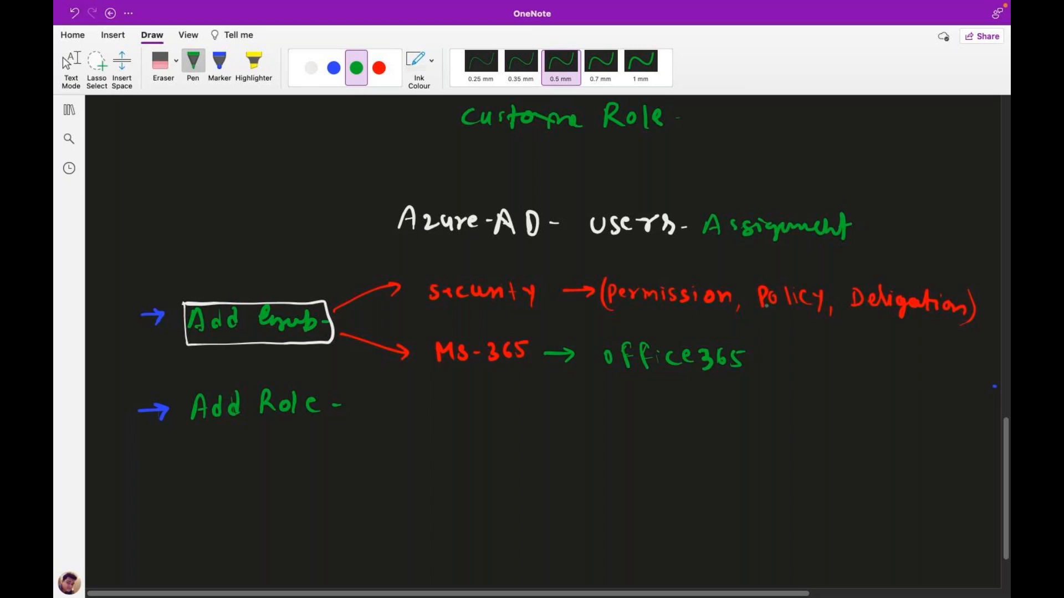
{"action": "left_click_drag", "start_coordinate": [644, 380], "coordinate": [707, 378]}
{"action": "left_click_drag", "start_coordinate": [661, 339], "coordinate": [707, 340]}
Step: Bracket the security branch in green and box 'Add Role'
{"action": "left_click_drag", "start_coordinate": [413, 281], "coordinate": [412, 312]}
{"action": "left_click_drag", "start_coordinate": [974, 289], "coordinate": [969, 338]}
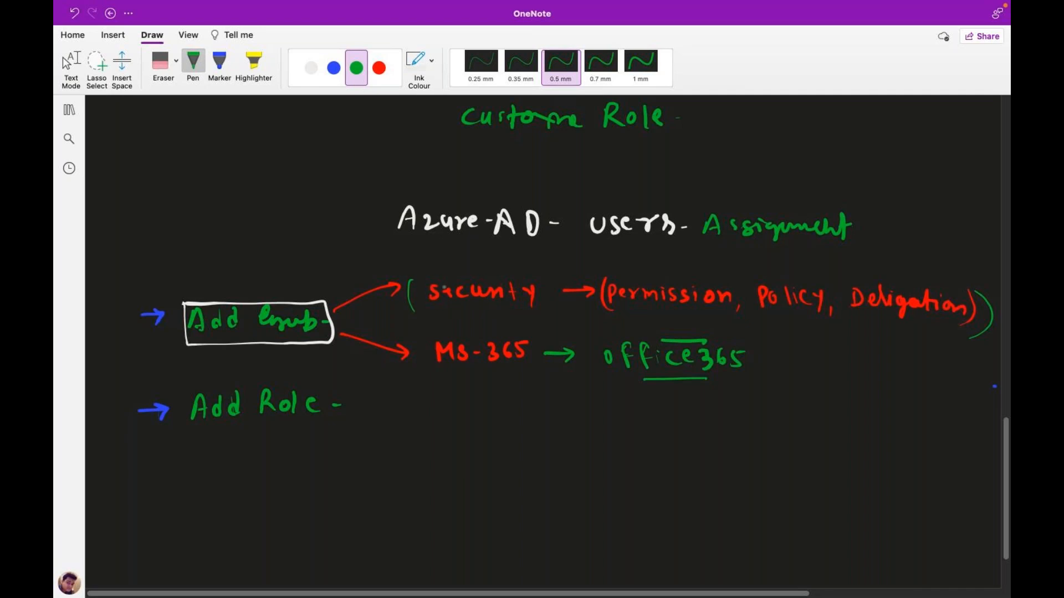
{"action": "mouse_move", "coordinate": [185, 387]}
{"action": "left_mouse_down"}
{"action": "mouse_move", "coordinate": [183, 431]}
{"action": "mouse_move", "coordinate": [349, 432]}
{"action": "mouse_move", "coordinate": [354, 413]}
{"action": "mouse_move", "coordinate": [293, 384]}
{"action": "mouse_move", "coordinate": [185, 388]}
{"action": "left_mouse_up"}
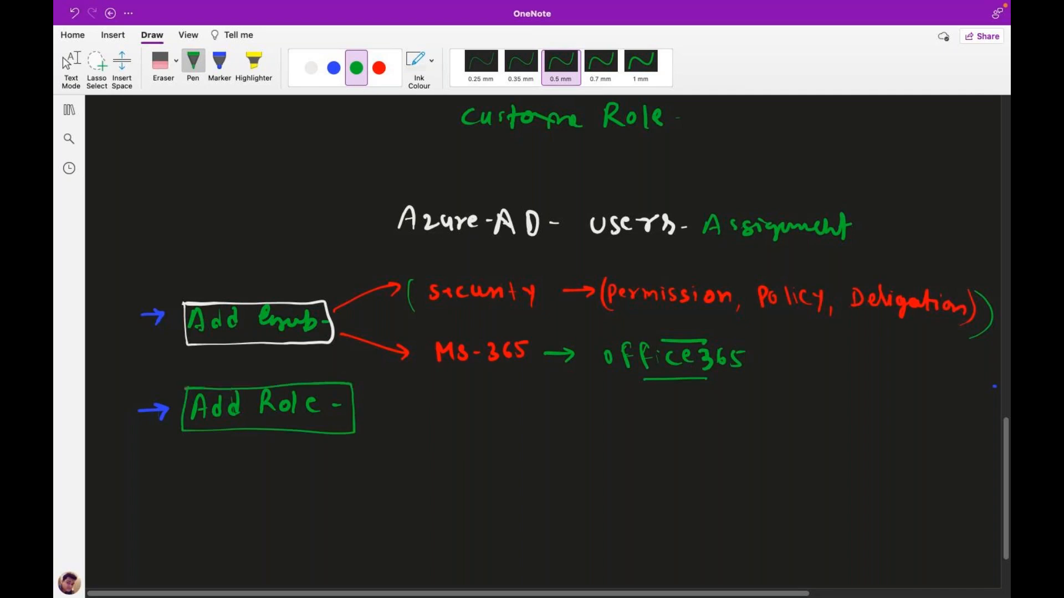
Step: Leave pen mode and switch back to Azure's New Group form
{"action": "key", "text": "Escape"}
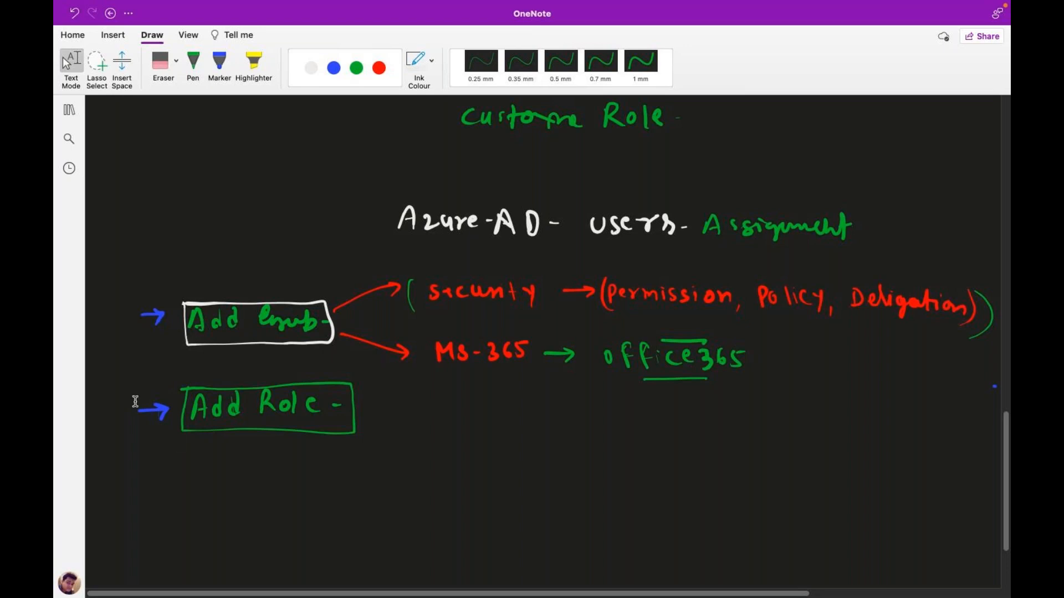
{"action": "key", "text": "ctrl+Right"}
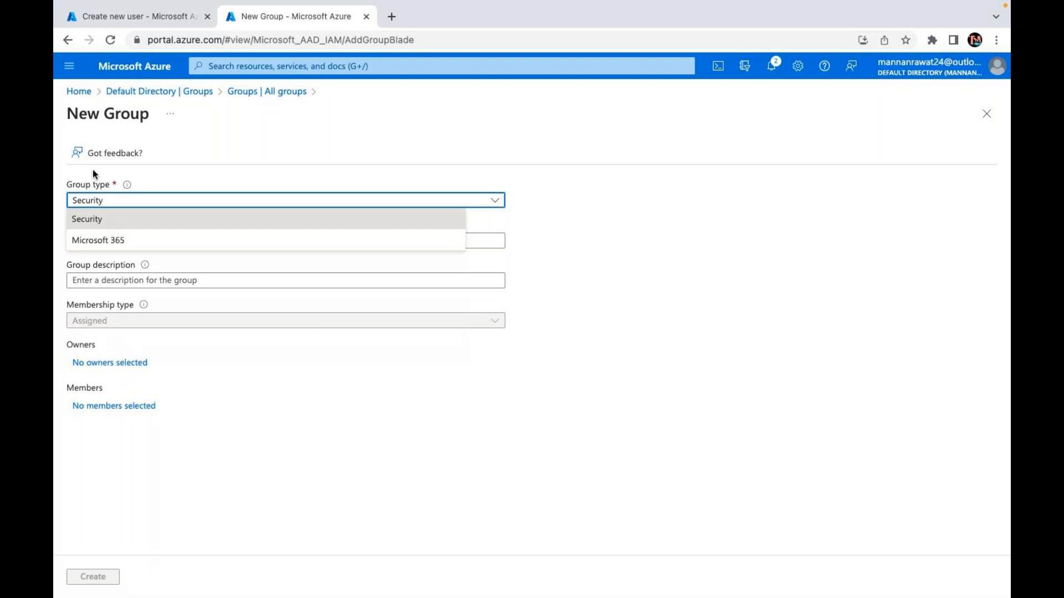
Step: Glance at the new user's Assignments tab, return to New Group, then switch to OneNote
{"action": "left_click", "coordinate": [148, 16]}
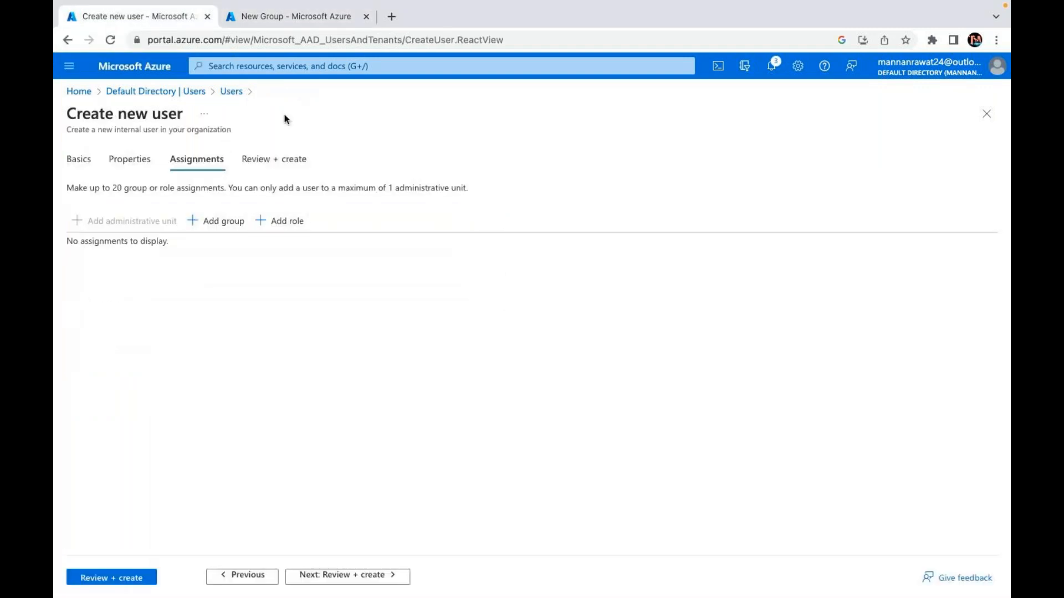
{"action": "left_click", "coordinate": [285, 18]}
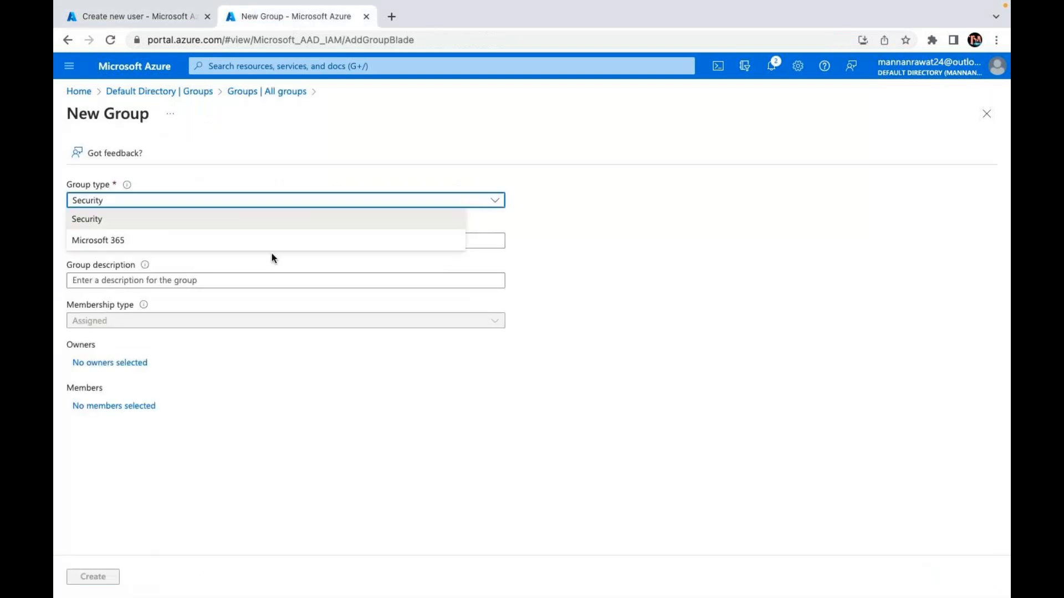
{"action": "key", "text": "ctrl+Left"}
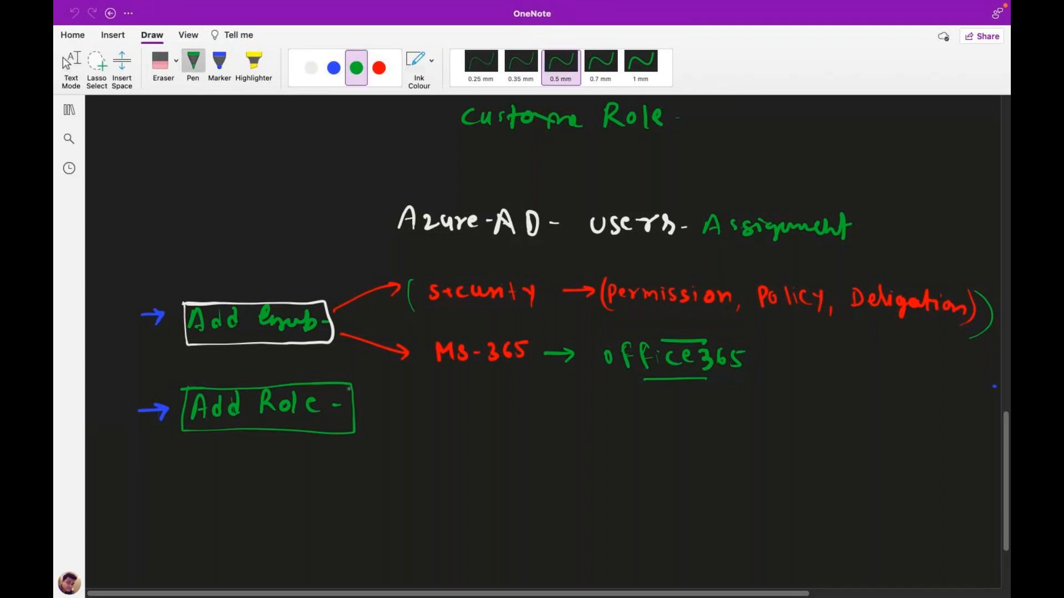
Step: Draw a white ink arrow pointing right from the boxed 'Add Role'
{"action": "left_click", "coordinate": [311, 68]}
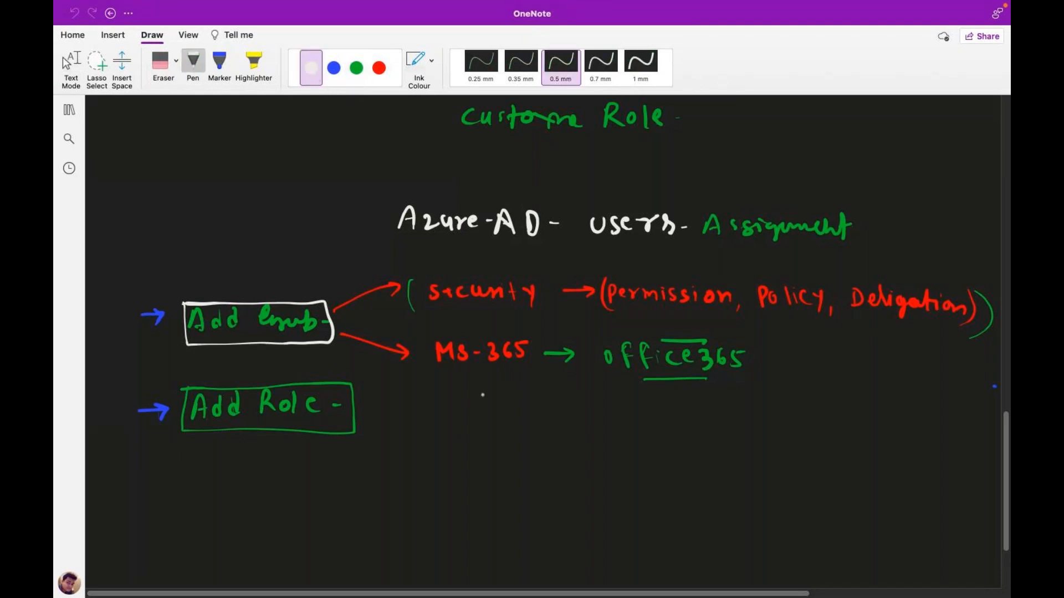
{"action": "mouse_move", "coordinate": [359, 416]}
{"action": "left_mouse_down"}
{"action": "mouse_move", "coordinate": [398, 417]}
{"action": "mouse_move", "coordinate": [389, 425]}
{"action": "left_mouse_up"}
{"action": "key", "text": "Escape"}
Step: Handwrite 'Global Administrator,' after the arrow, undoing the short t crossbar
{"action": "mouse_move", "coordinate": [415, 409]}
{"action": "left_mouse_down"}
{"action": "mouse_move", "coordinate": [410, 428]}
{"action": "mouse_move", "coordinate": [478, 430]}
{"action": "mouse_move", "coordinate": [503, 410]}
{"action": "mouse_move", "coordinate": [509, 427]}
{"action": "left_mouse_up"}
{"action": "mouse_move", "coordinate": [499, 421]}
{"action": "left_mouse_down"}
{"action": "mouse_move", "coordinate": [594, 430]}
{"action": "mouse_move", "coordinate": [611, 418]}
{"action": "mouse_move", "coordinate": [630, 435]}
{"action": "mouse_move", "coordinate": [642, 421]}
{"action": "mouse_move", "coordinate": [676, 425]}
{"action": "mouse_move", "coordinate": [682, 444]}
{"action": "left_mouse_up"}
{"action": "left_click", "coordinate": [651, 427]}
{"action": "key", "text": "super+z"}
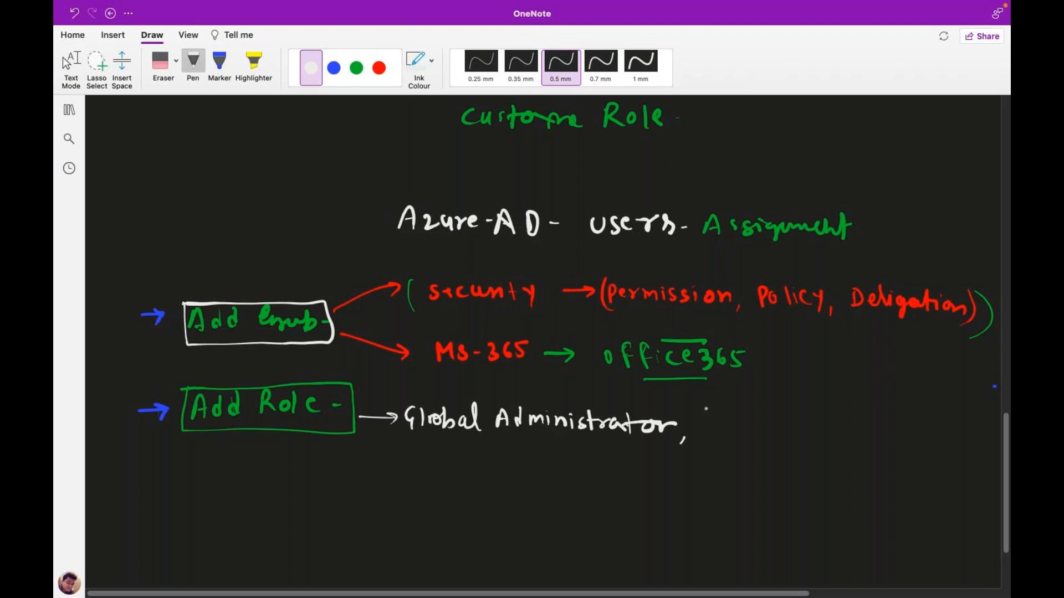
Step: Handwrite 'user Admin' after the comma and go back to Text Mode
{"action": "left_click_drag", "start_coordinate": [707, 429], "coordinate": [725, 438]}
{"action": "left_click_drag", "start_coordinate": [731, 432], "coordinate": [785, 432]}
{"action": "left_click_drag", "start_coordinate": [801, 421], "coordinate": [802, 439]}
{"action": "mouse_move", "coordinate": [807, 438]}
{"action": "left_mouse_down"}
{"action": "mouse_move", "coordinate": [814, 428]}
{"action": "mouse_move", "coordinate": [848, 438]}
{"action": "left_mouse_up"}
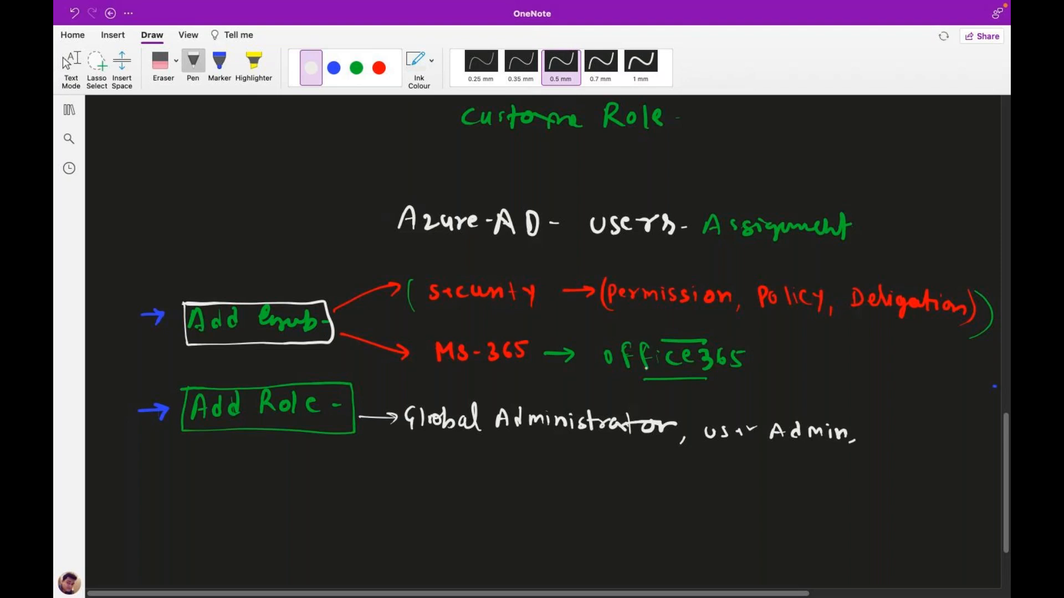
{"action": "key", "text": "Escape"}
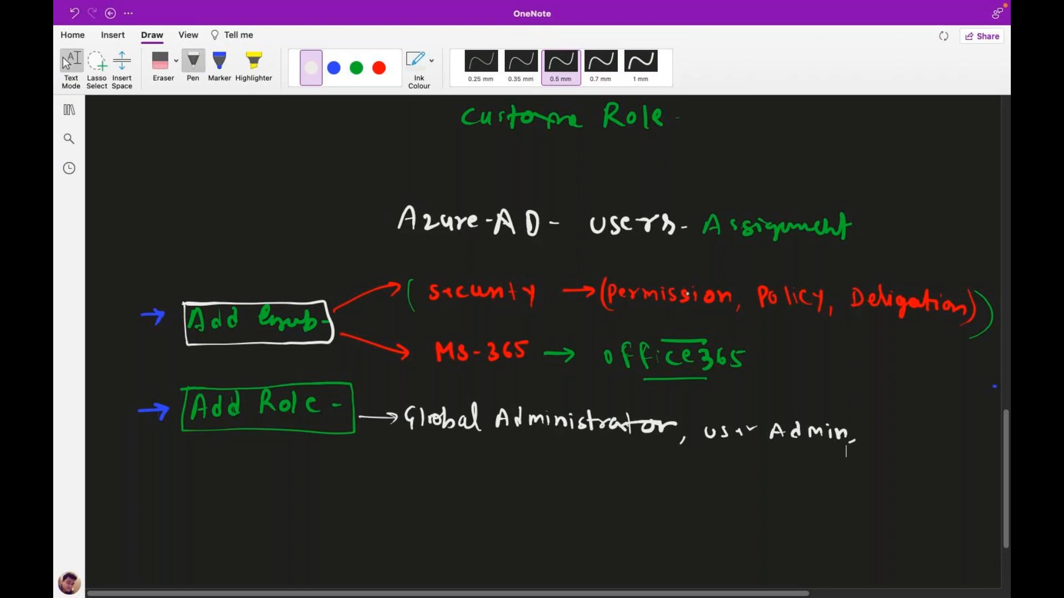
{"action": "left_click", "coordinate": [65, 62]}
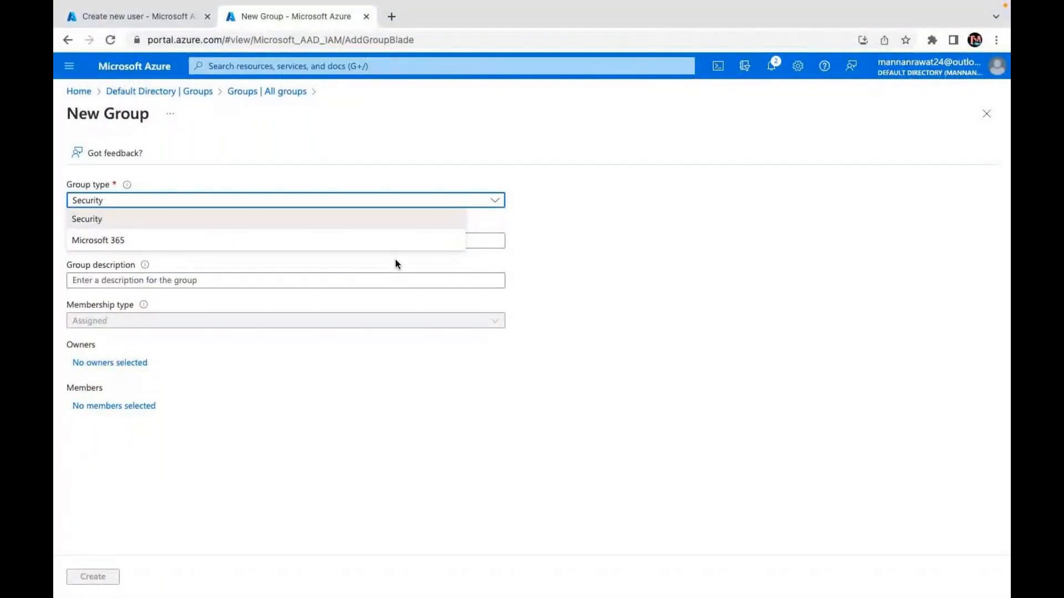
Step: Return to the new user form, review aws's details and create the account
{"action": "left_click", "coordinate": [145, 16]}
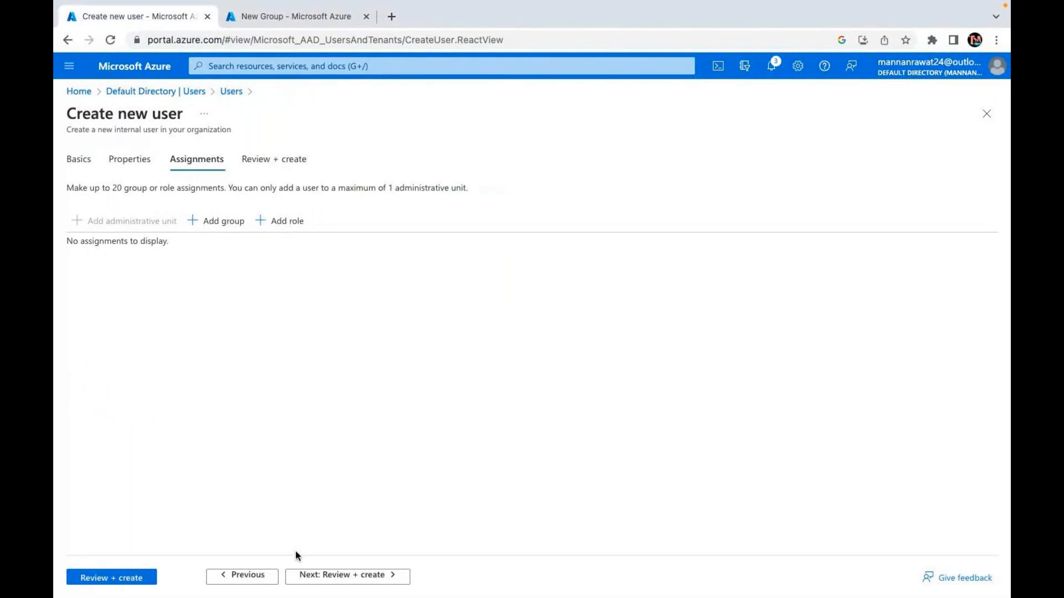
{"action": "left_click", "coordinate": [324, 577]}
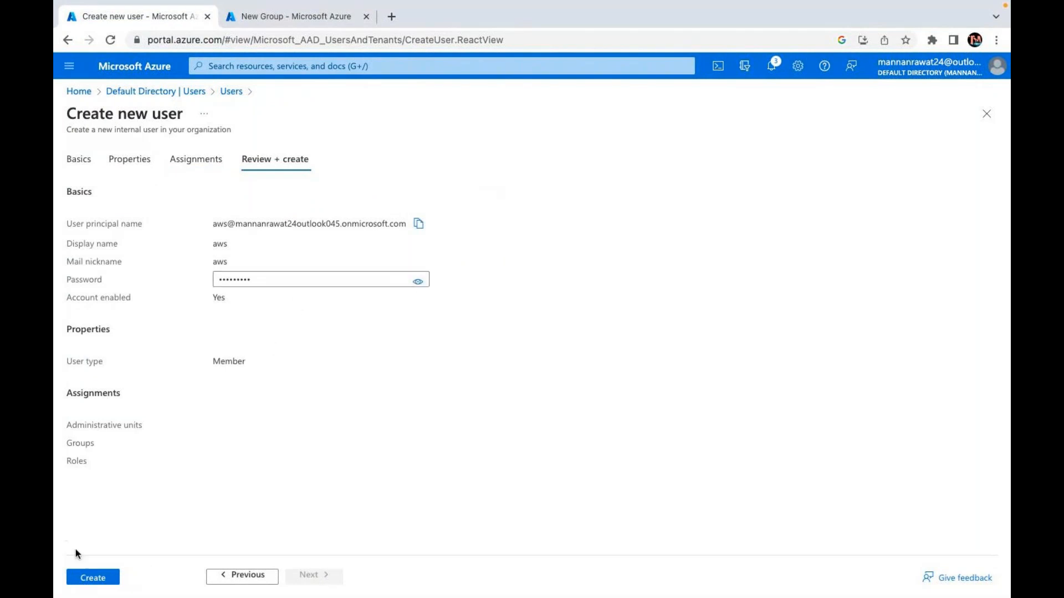
{"action": "left_click", "coordinate": [99, 579]}
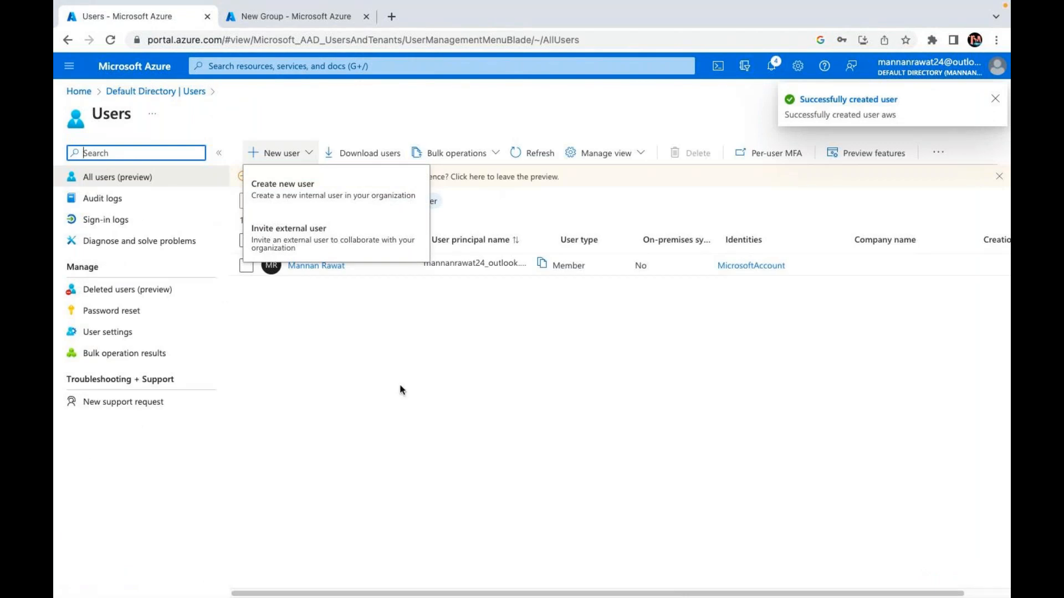
Step: Refresh Users to show aws, widen the principal name column, and copy aws's sign-in name
{"action": "left_click", "coordinate": [529, 155]}
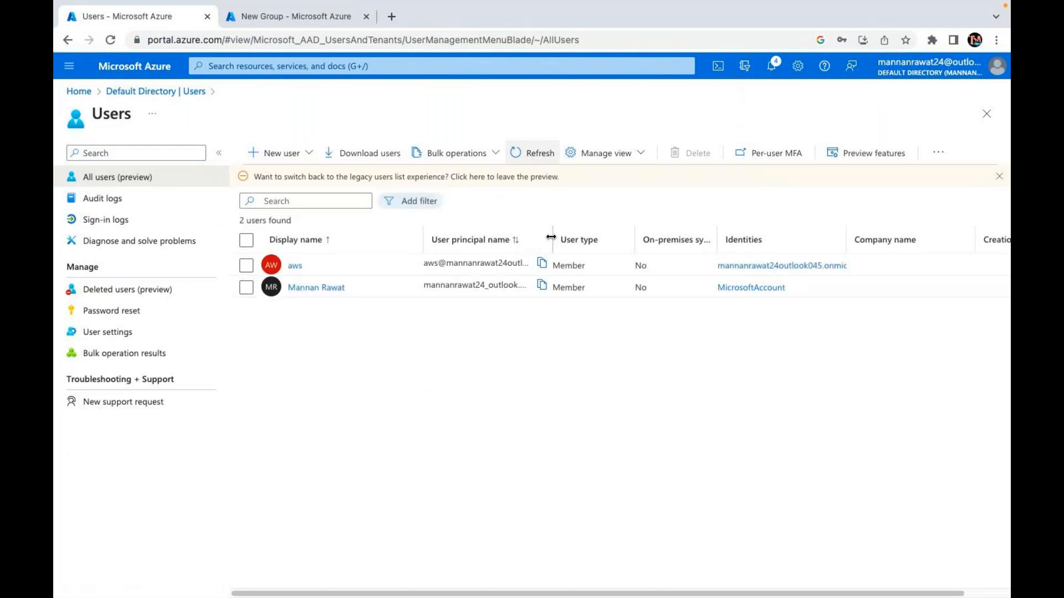
{"action": "left_click_drag", "start_coordinate": [551, 237], "coordinate": [679, 213]}
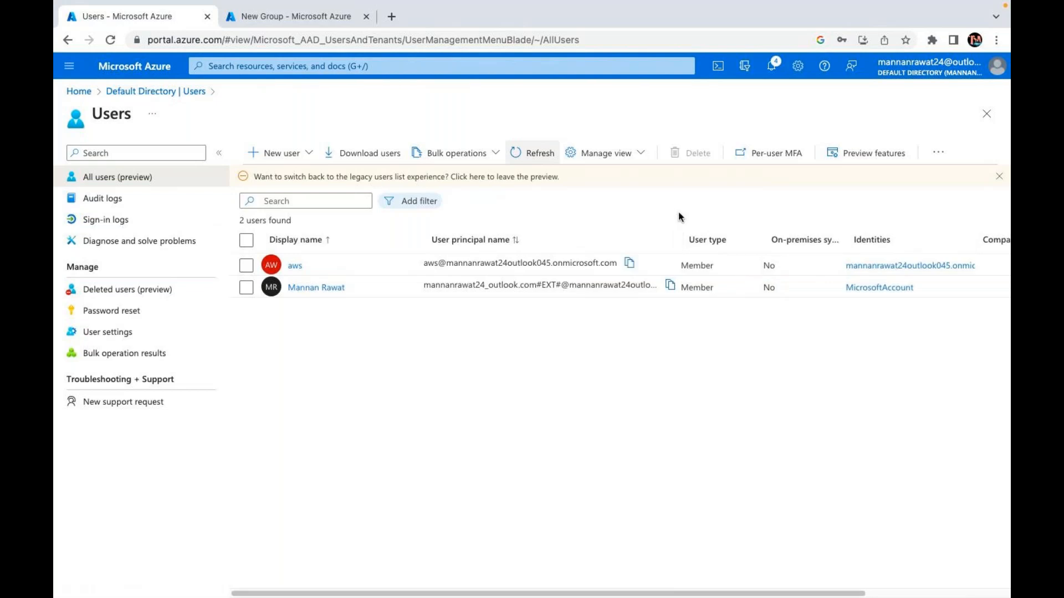
{"action": "left_click", "coordinate": [630, 264]}
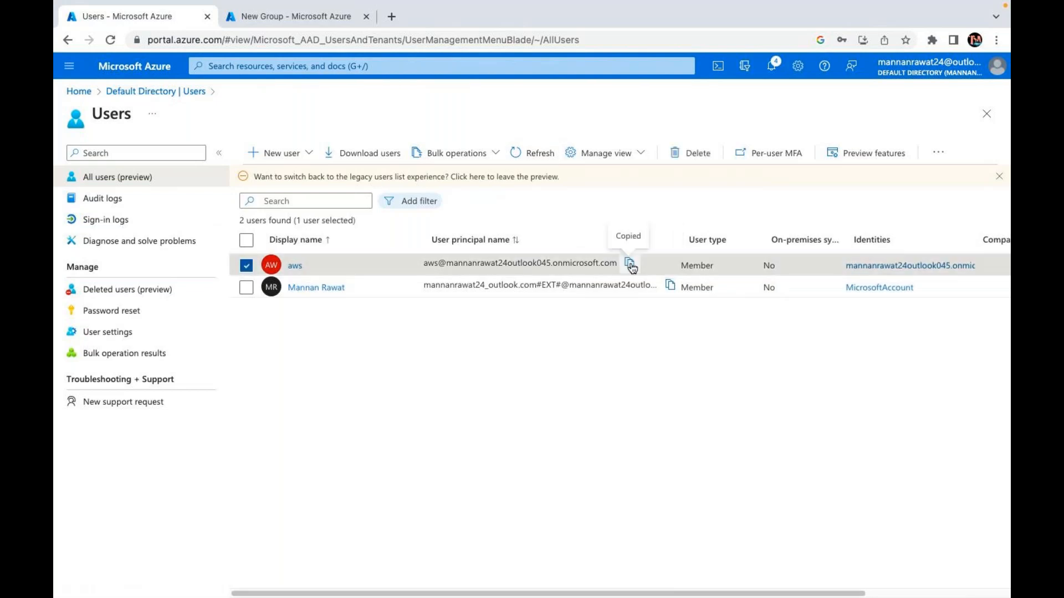
Step: In a new incognito window, sign in as aws with the pasted name and temporary password
{"action": "left_click", "coordinate": [391, 16]}
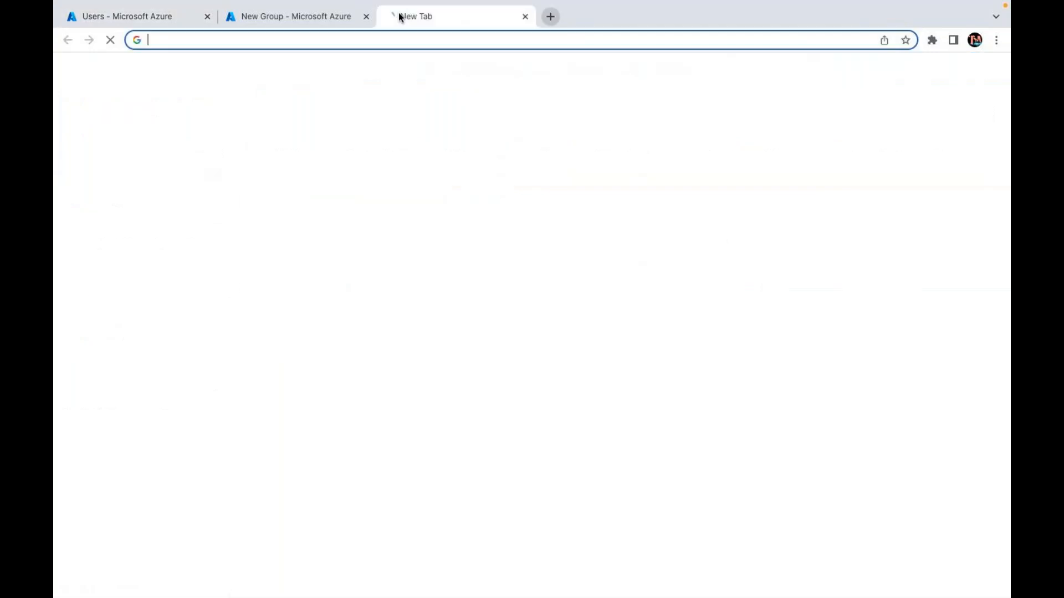
{"action": "left_click", "coordinate": [996, 40]}
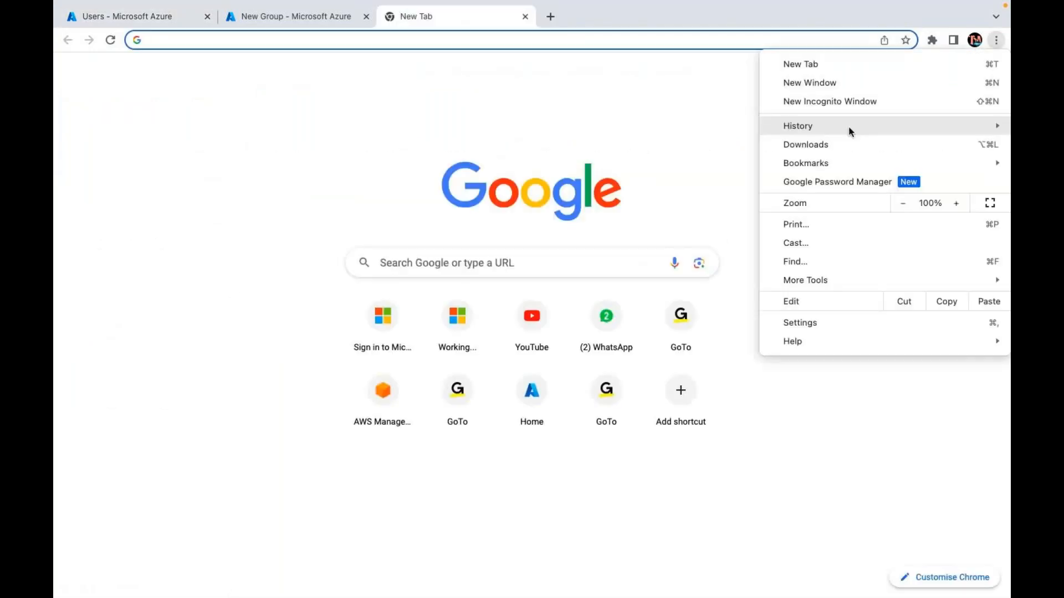
{"action": "left_click", "coordinate": [832, 102]}
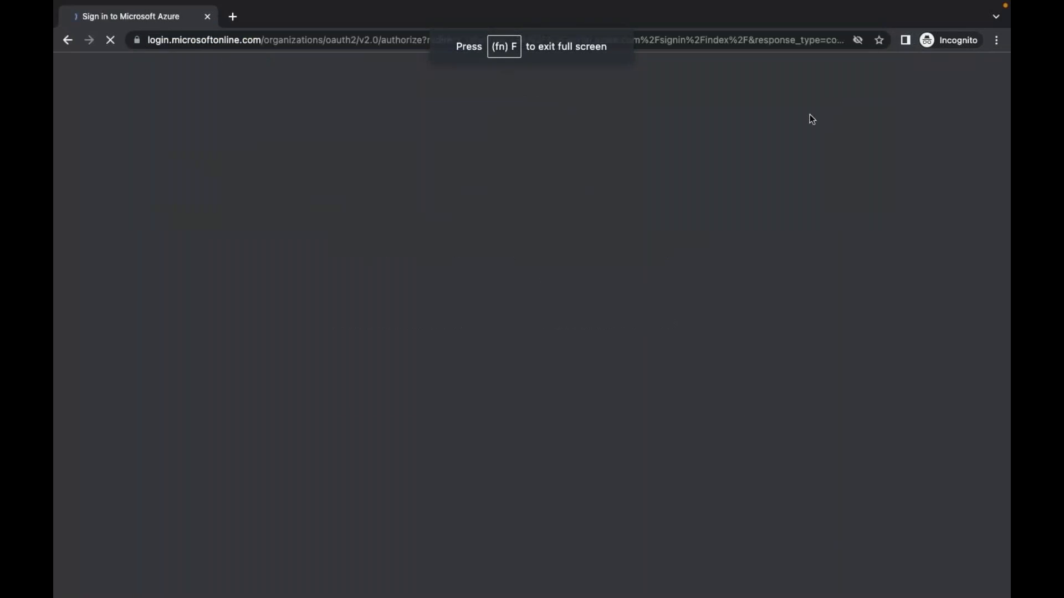
{"action": "key", "text": "super+v"}
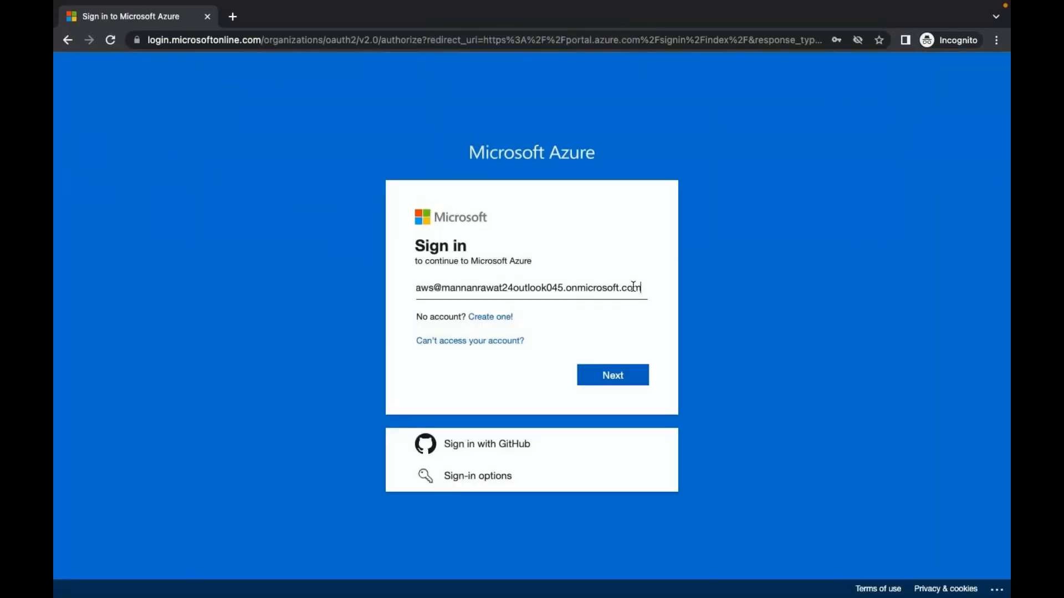
{"action": "key", "text": "Return"}
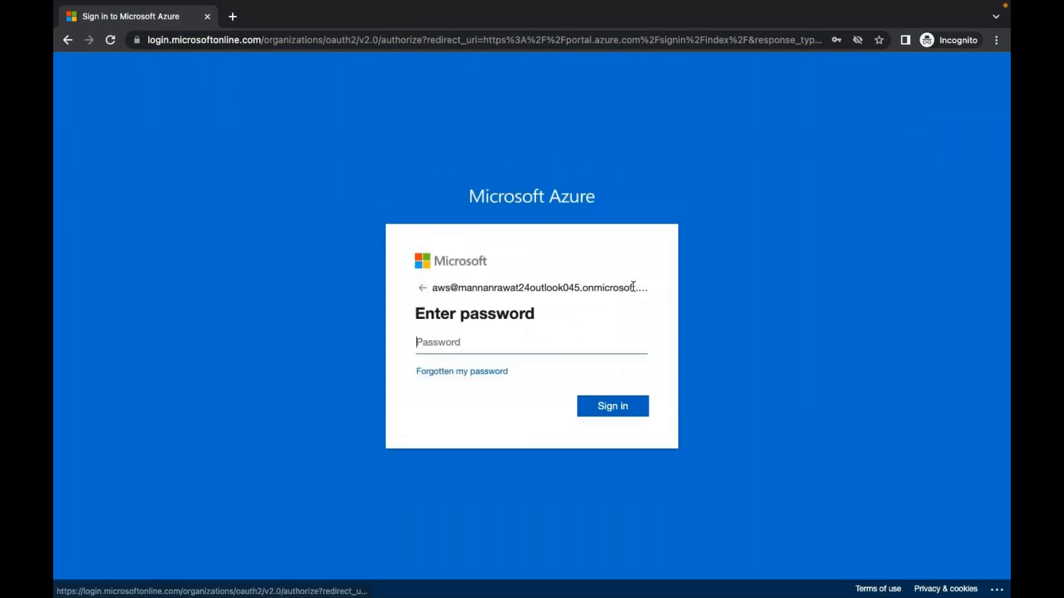
{"action": "type", "text": "••••••"}
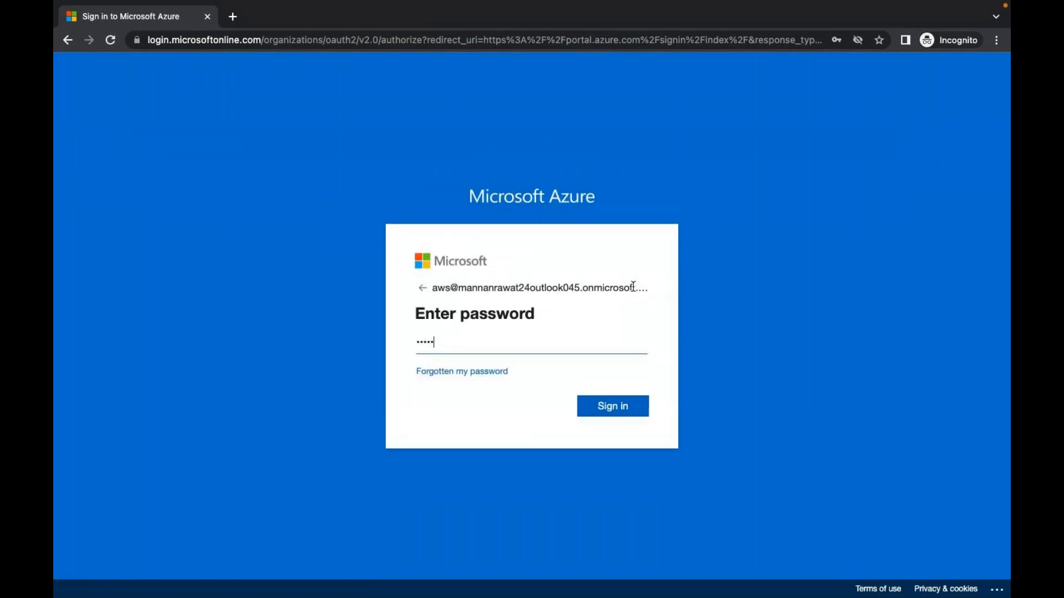
{"action": "type", "text": "•••"}
{"action": "key", "text": "Return"}
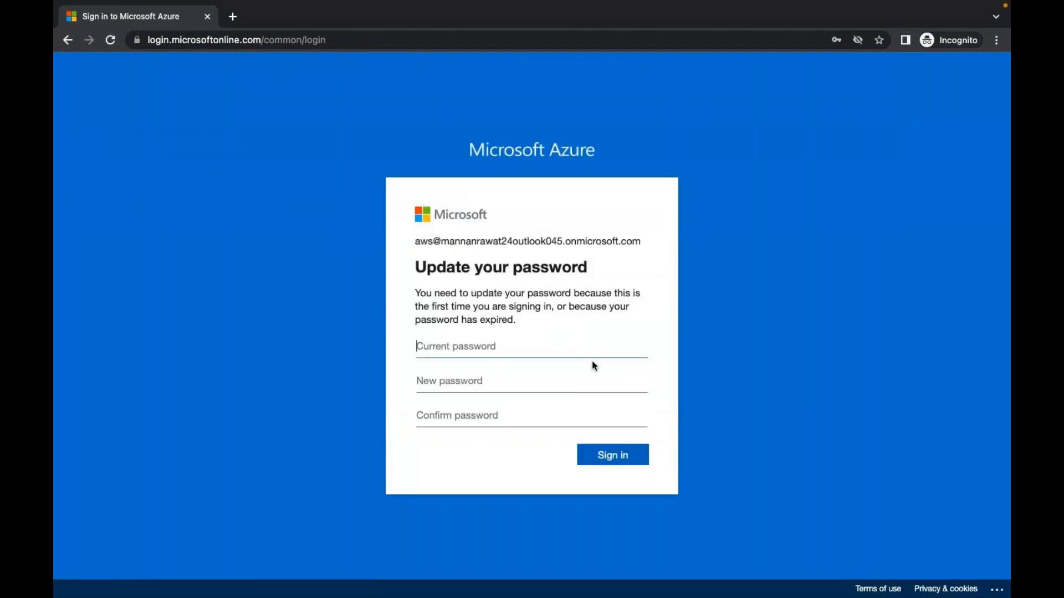
Step: Enter the current password and the new password twice, then submit the update
{"action": "type", "text": "•"}
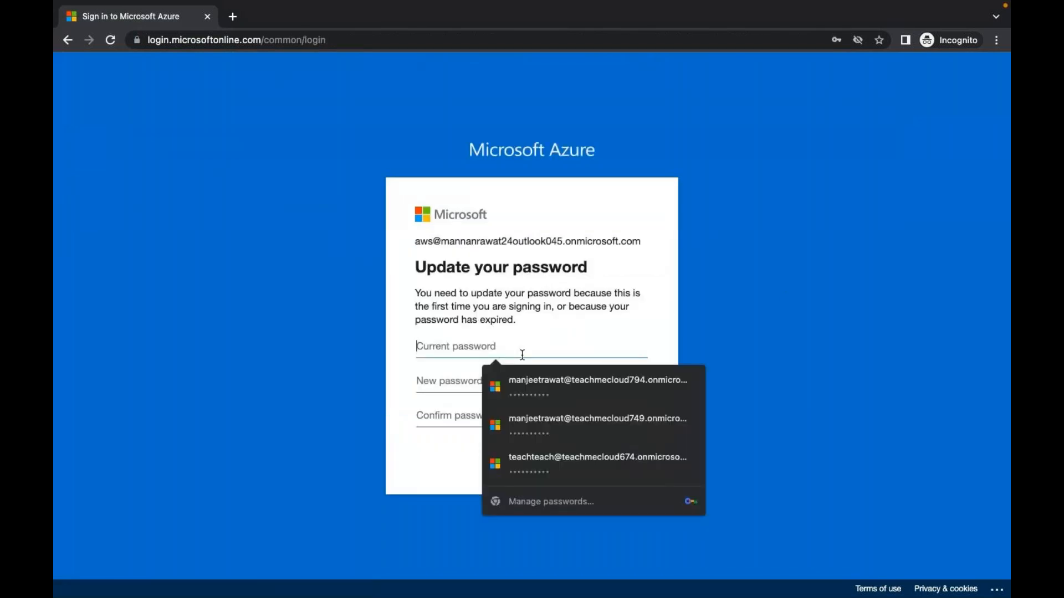
{"action": "type", "text": "••••"}
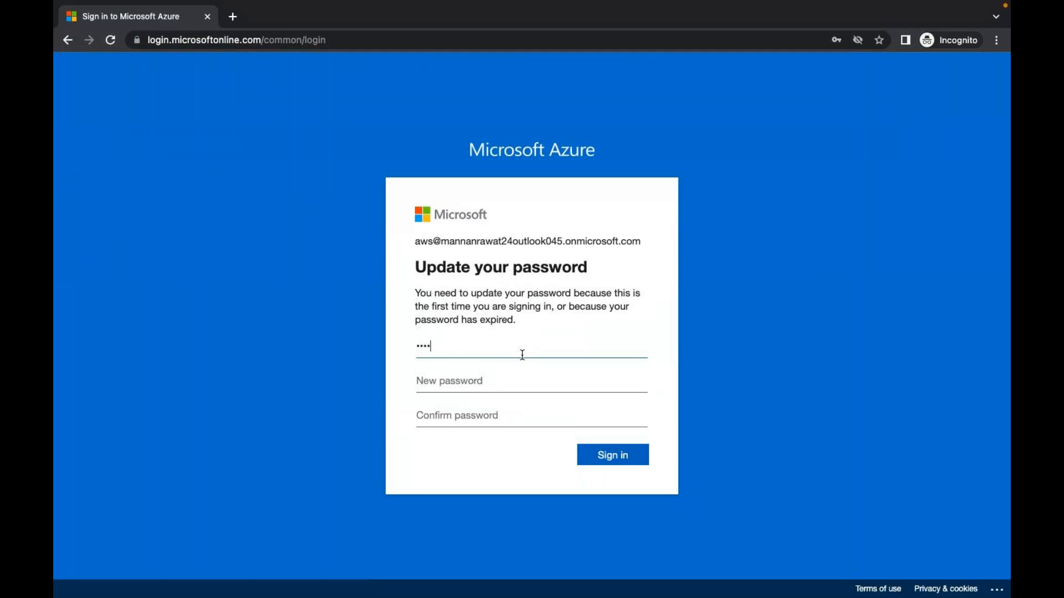
{"action": "type", "text": "••••"}
{"action": "key", "text": "Tab"}
{"action": "type", "text": "•••••••"}
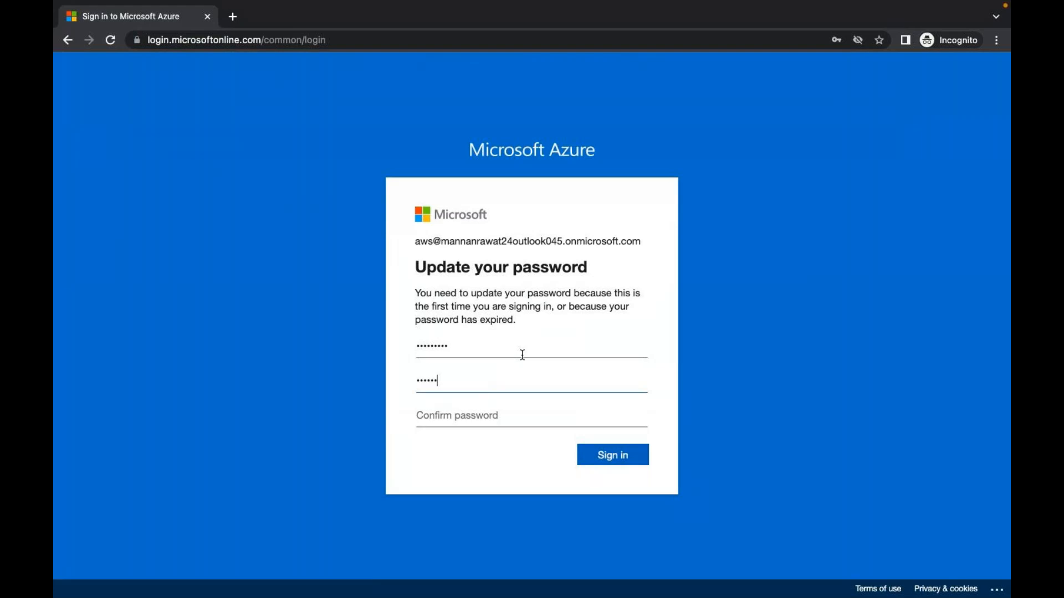
{"action": "type", "text": "•••"}
{"action": "key", "text": "Tab"}
{"action": "type", "text": "••••••••••"}
{"action": "key", "text": "Return"}
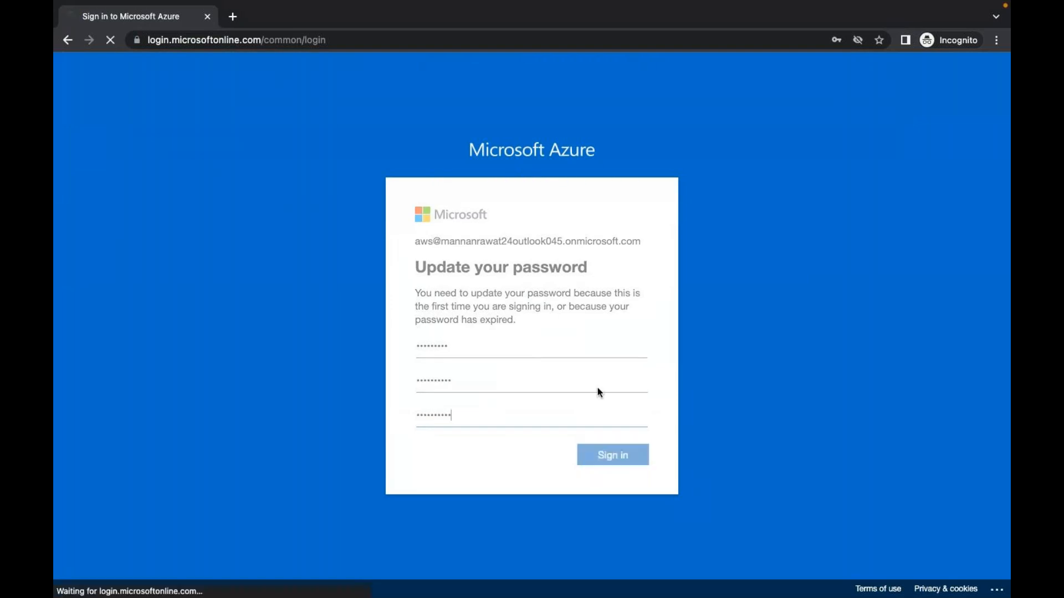
Step: Finish aws's first sign-in, skipping security setup twice and declining to stay signed in
{"action": "left_click", "coordinate": [603, 424]}
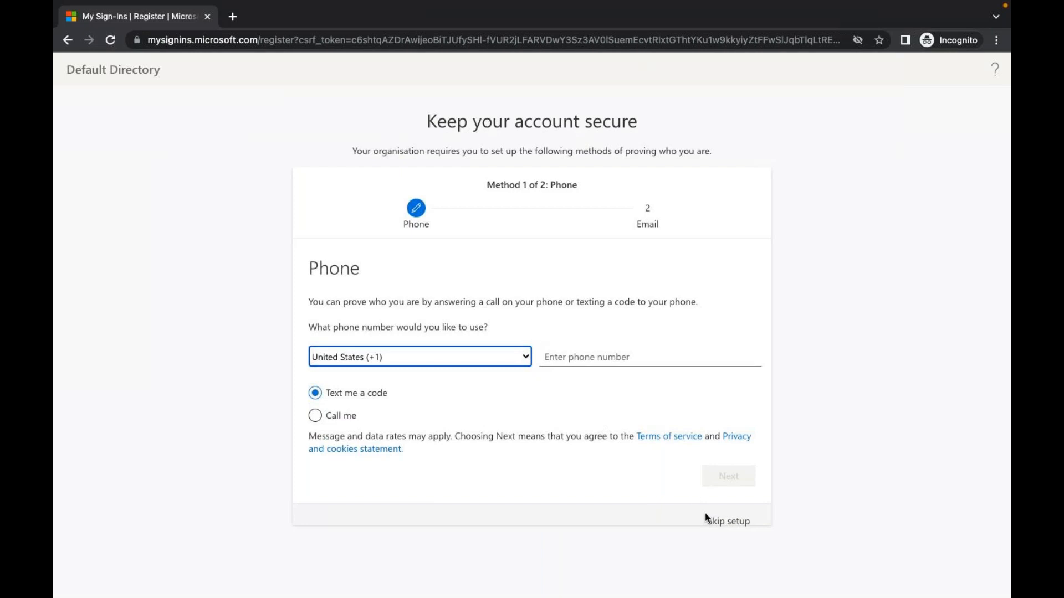
{"action": "left_click", "coordinate": [728, 527]}
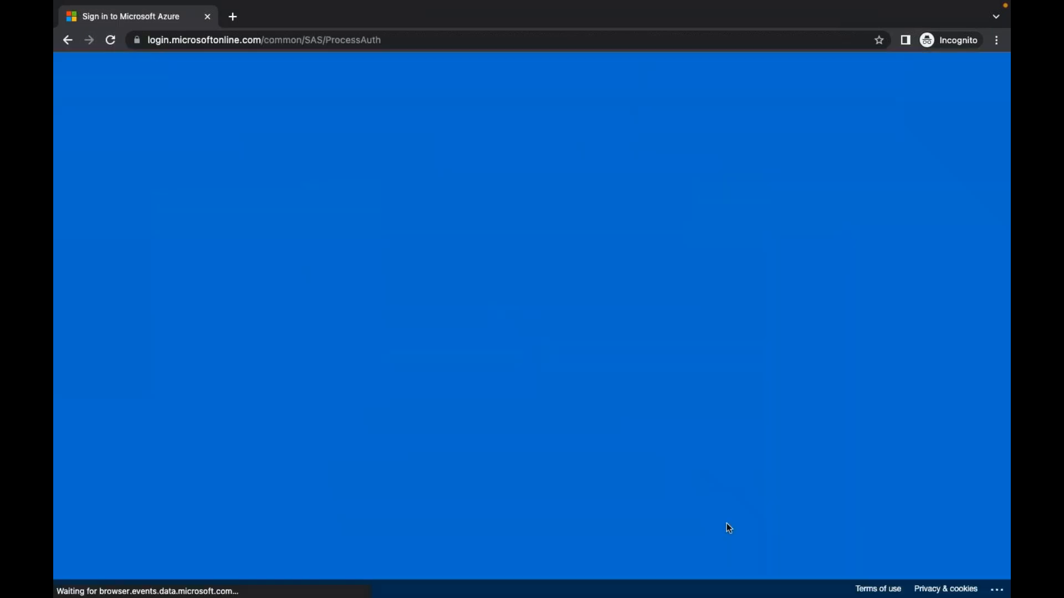
{"action": "left_click", "coordinate": [528, 411]}
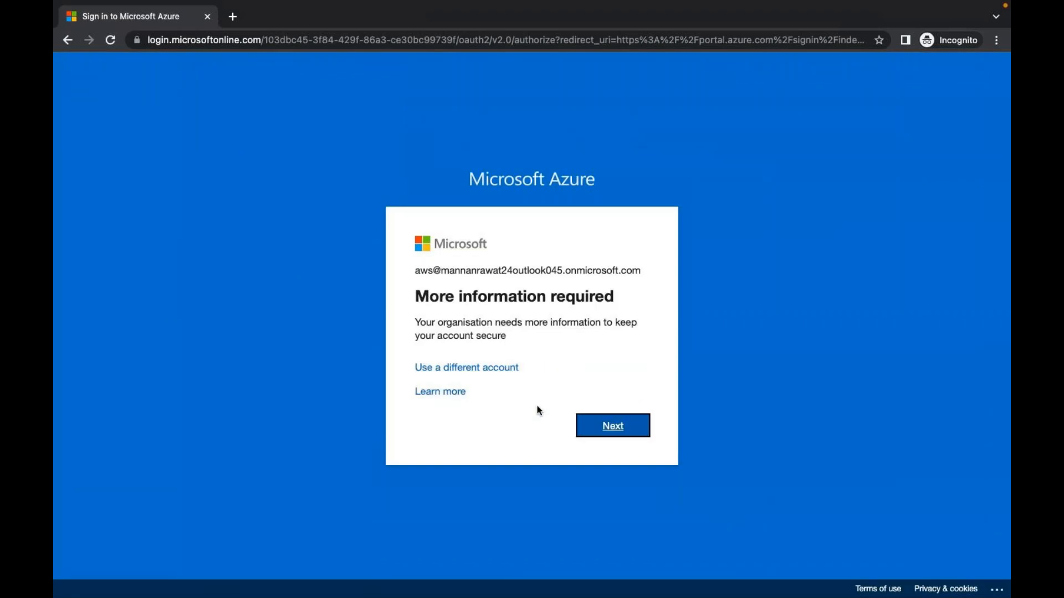
{"action": "left_click", "coordinate": [590, 425]}
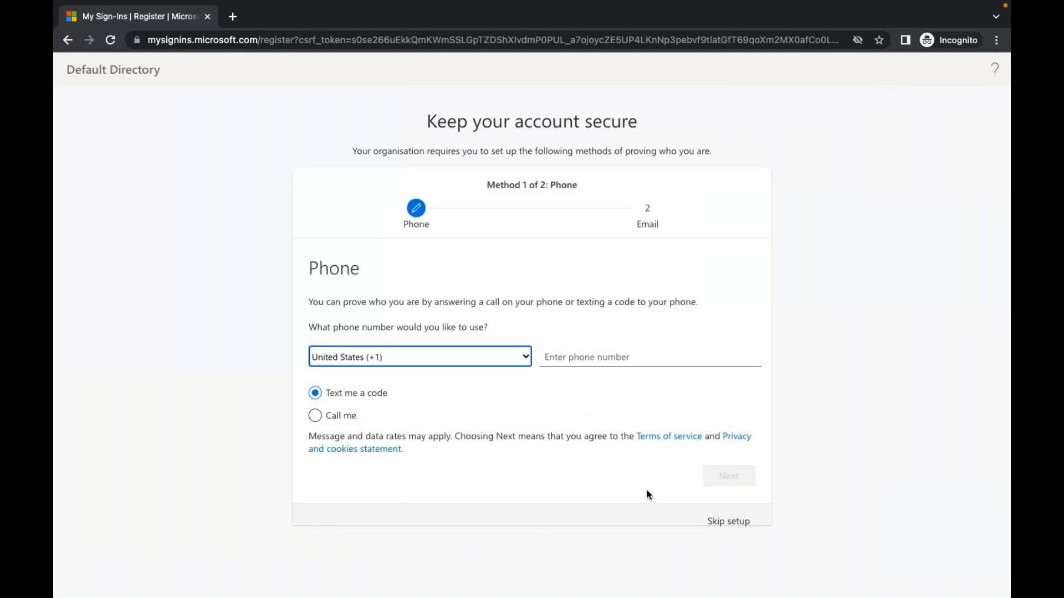
{"action": "left_click", "coordinate": [729, 522]}
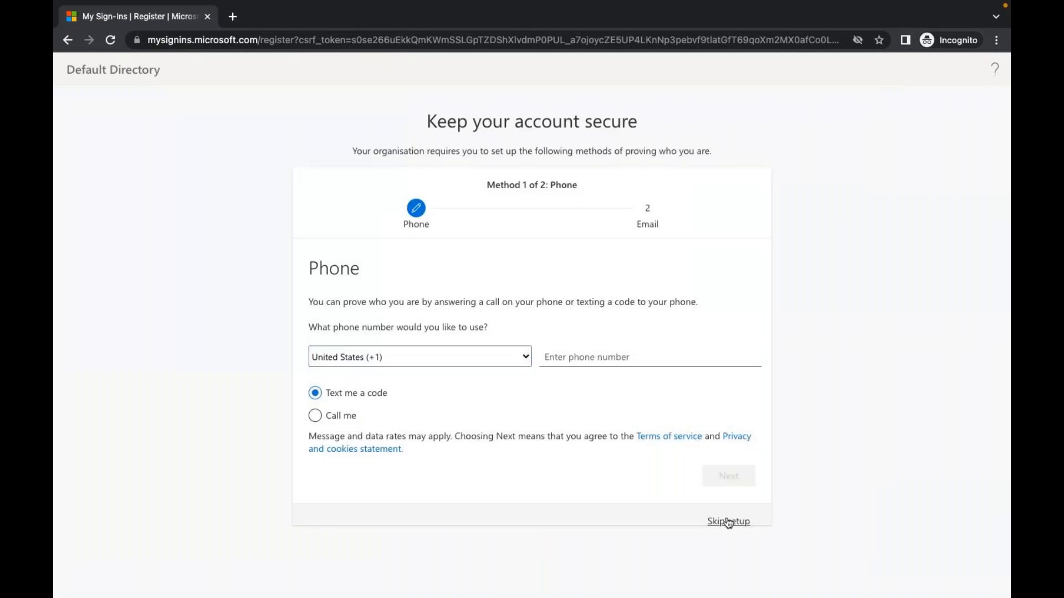
{"action": "left_click", "coordinate": [455, 380]}
{"action": "left_click", "coordinate": [551, 414]}
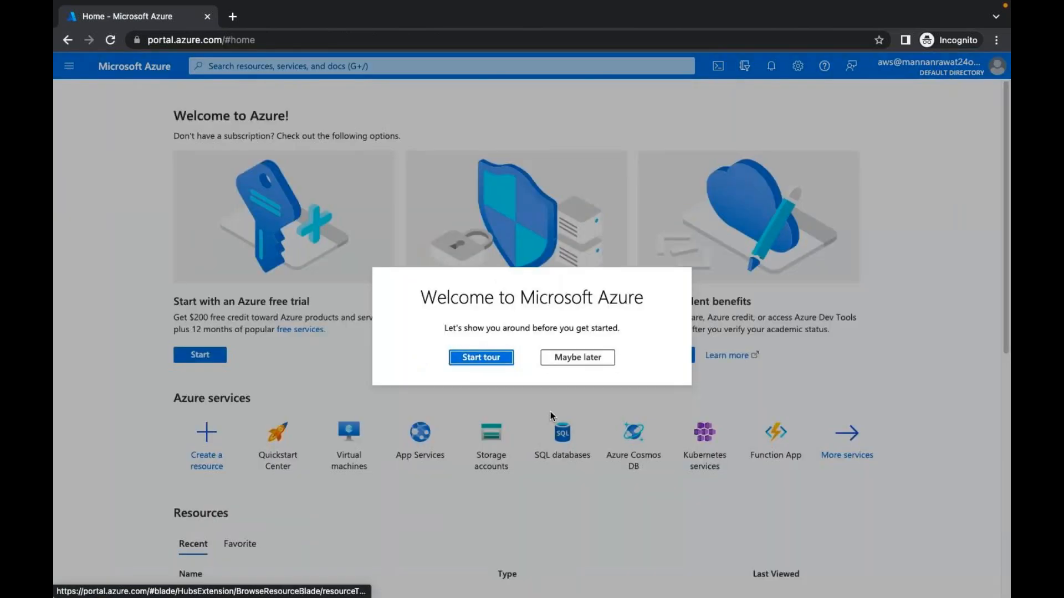
Step: Dismiss the welcome tour and open Virtual machines from the Compute category of All services
{"action": "left_click", "coordinate": [587, 363]}
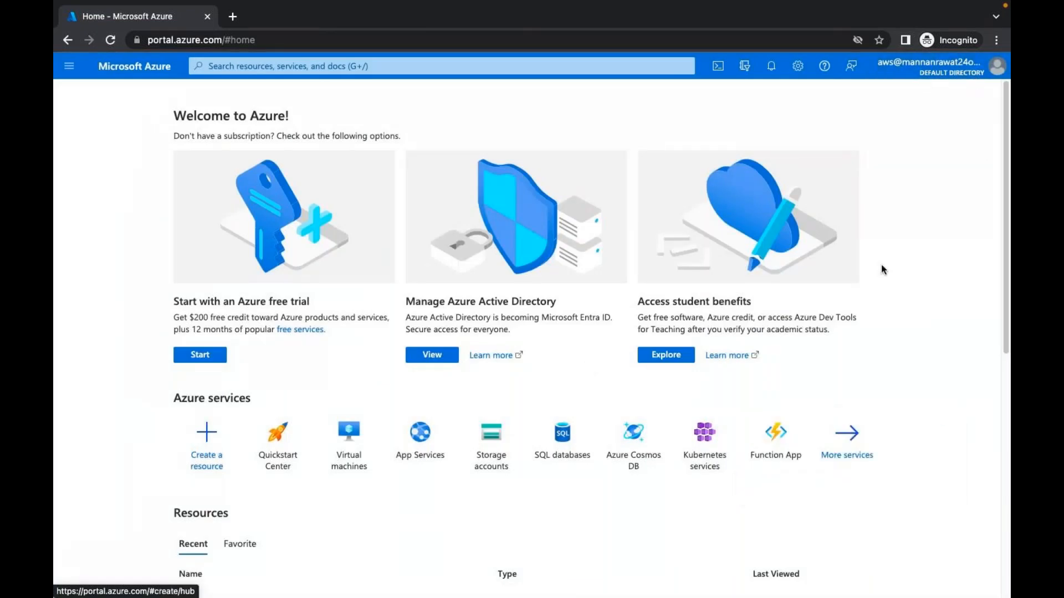
{"action": "left_click", "coordinate": [841, 450]}
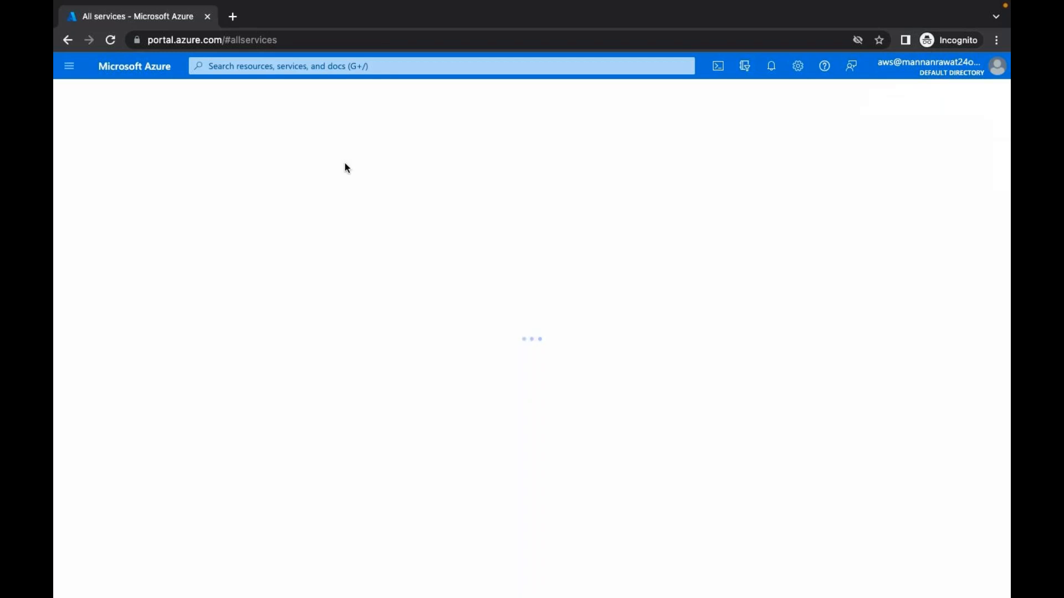
{"action": "mouse_move", "coordinate": [344, 167]}
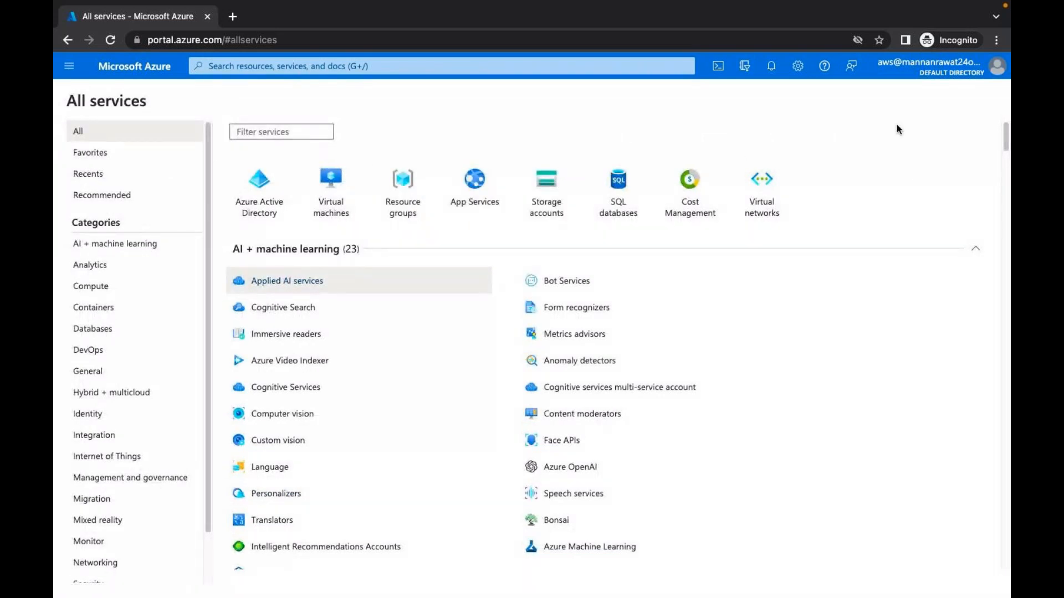
{"action": "left_click", "coordinate": [87, 287]}
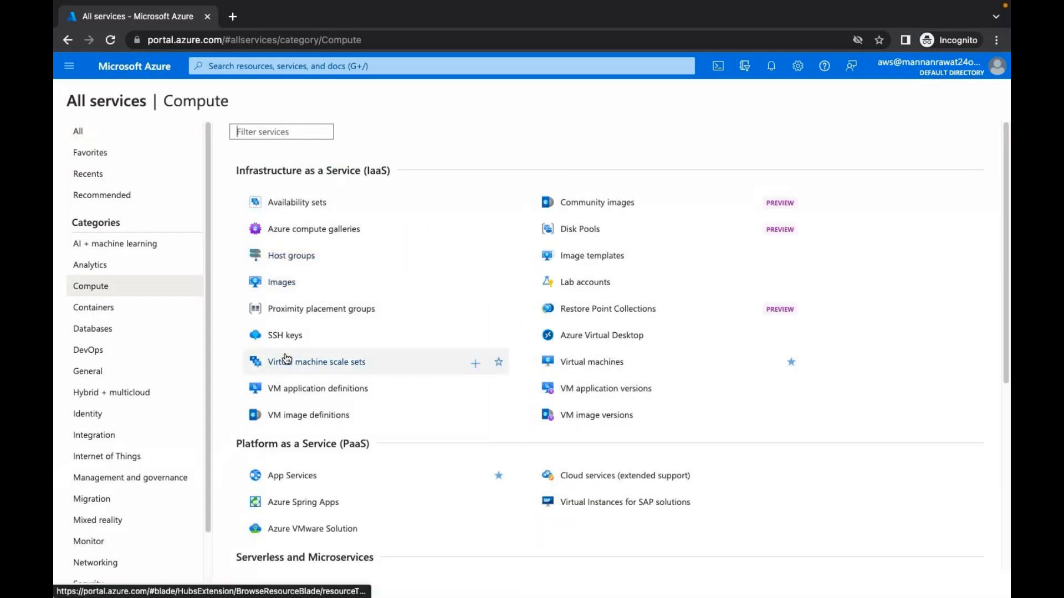
{"action": "left_click", "coordinate": [596, 376]}
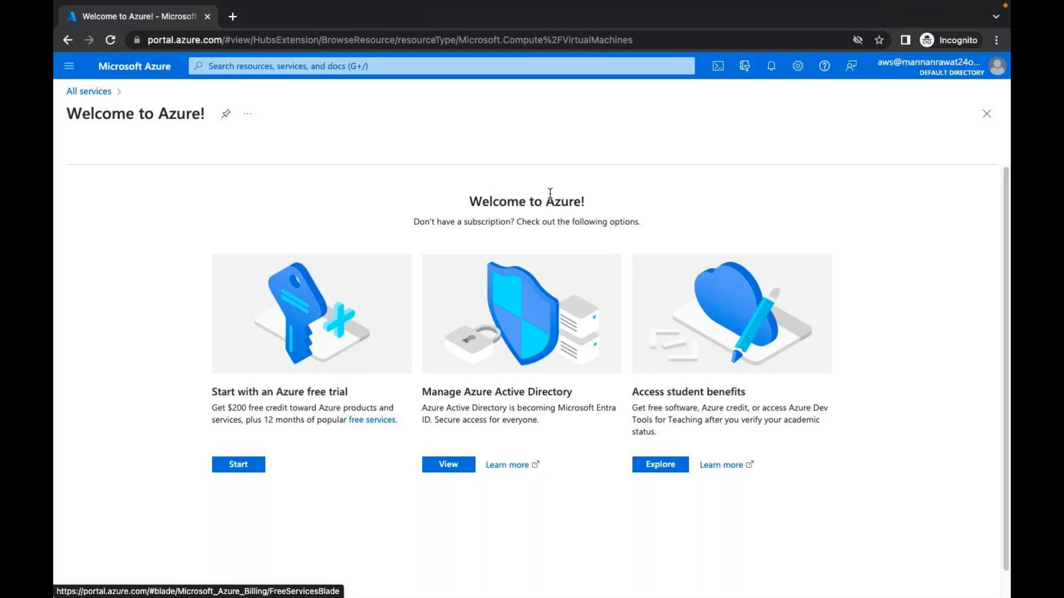
Step: Move to the OneNote RBAC notes and scroll to the Azure-Portal diagram
{"action": "key", "text": "ctrl+Left"}
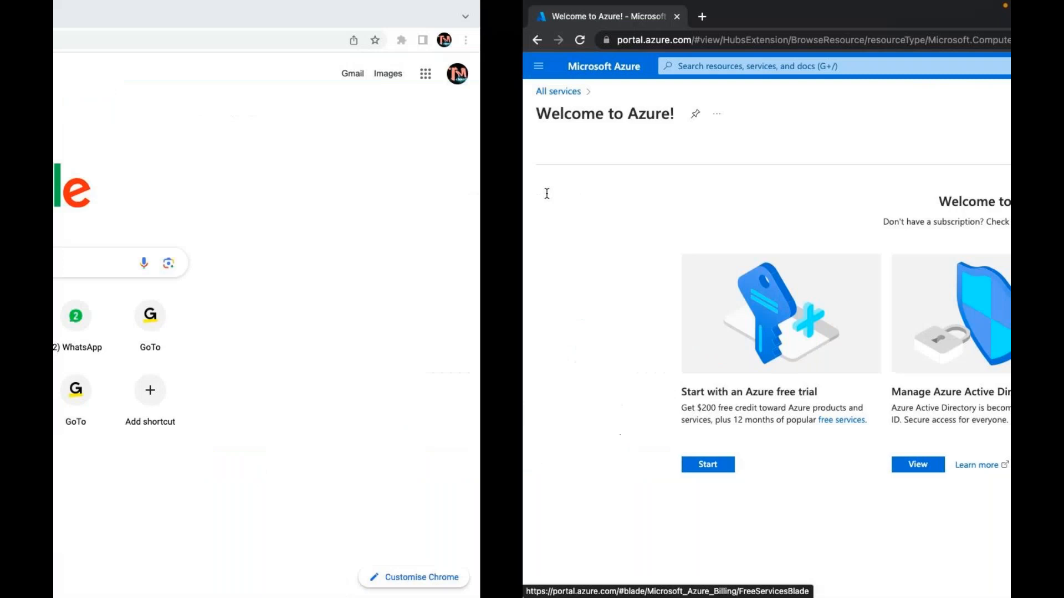
{"action": "key", "text": "ctrl+Left"}
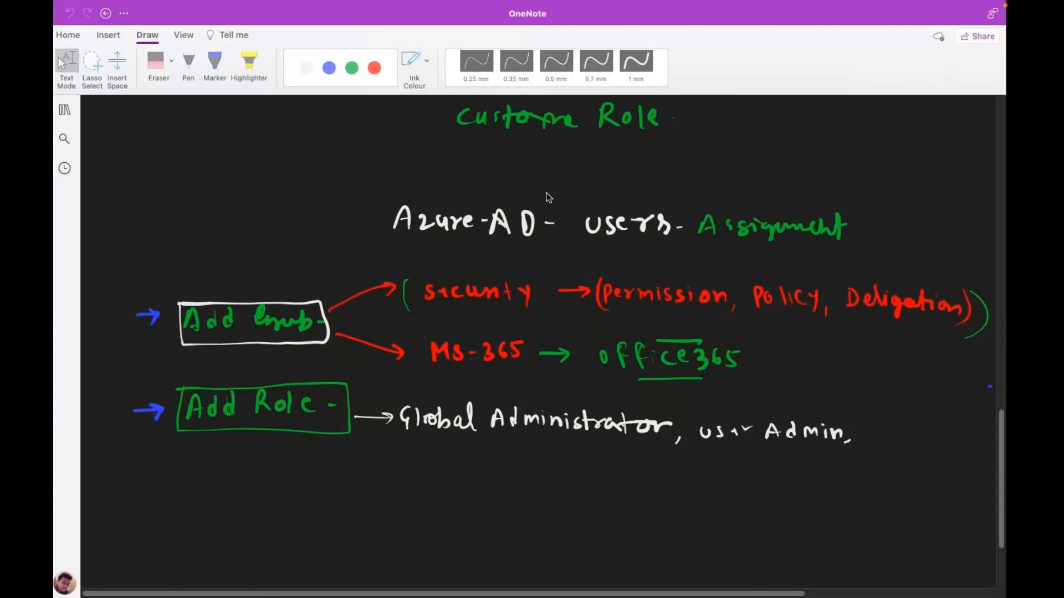
{"action": "scroll", "coordinate": [548, 197], "scroll_direction": "up", "scroll_amount": 10}
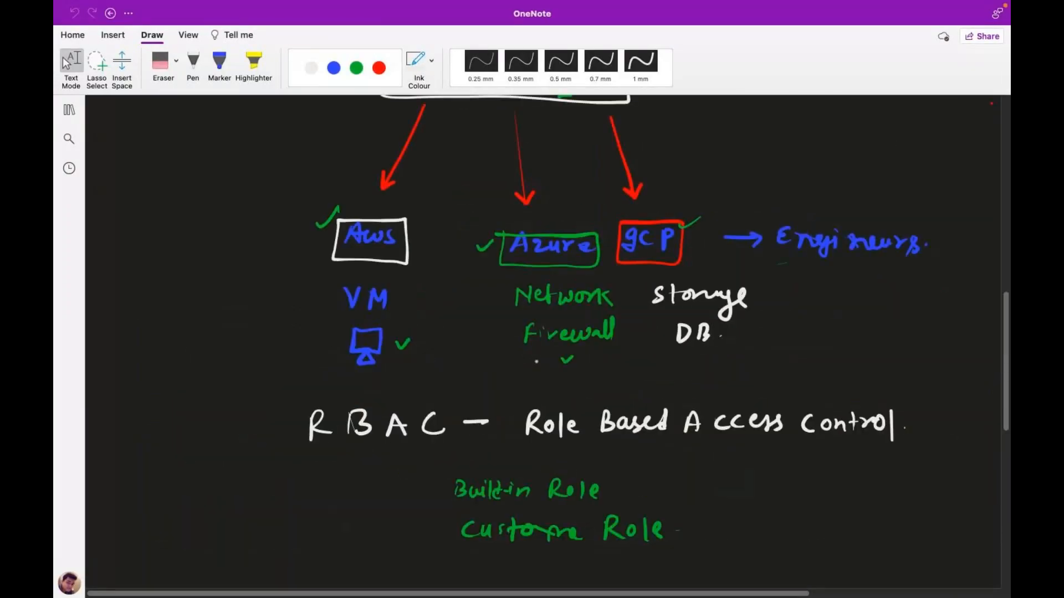
{"action": "scroll", "coordinate": [570, 222], "scroll_direction": "up", "scroll_amount": 15}
{"action": "scroll", "coordinate": [570, 222], "scroll_direction": "down", "scroll_amount": 8}
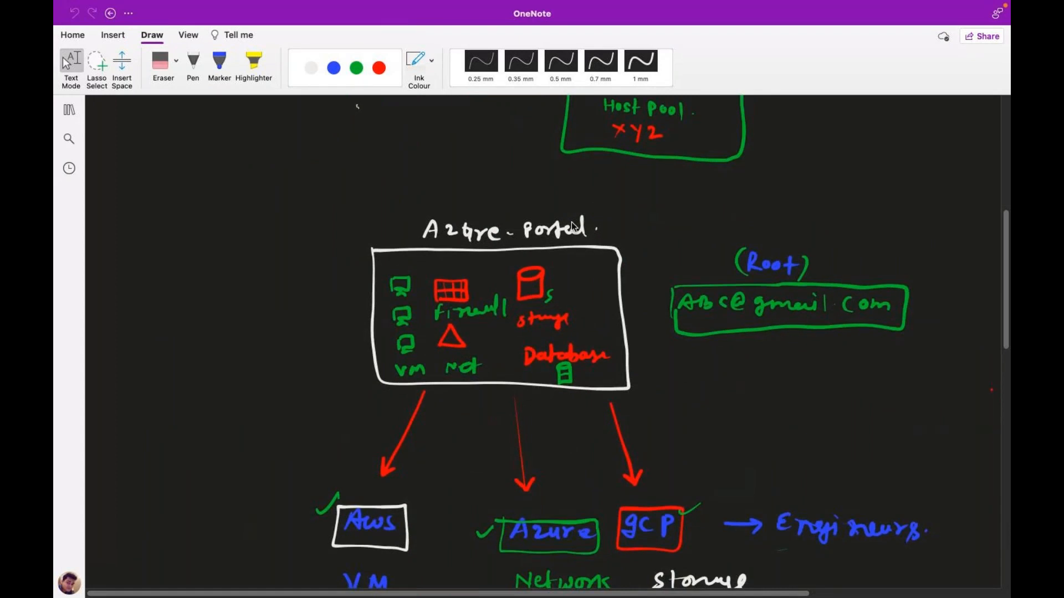
Step: Tick the root account box, underline Aws, and draw an arrow from AWS to VM
{"action": "scroll", "coordinate": [572, 226], "scroll_direction": "down", "scroll_amount": 2}
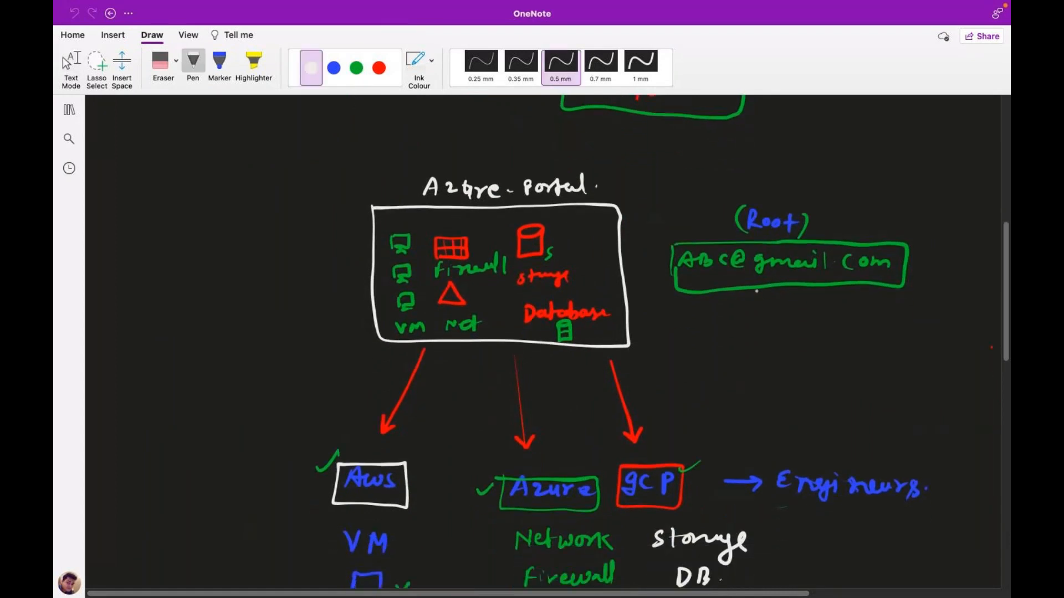
{"action": "left_click_drag", "start_coordinate": [922, 270], "coordinate": [946, 262]}
{"action": "left_click_drag", "start_coordinate": [356, 499], "coordinate": [382, 497]}
{"action": "scroll", "coordinate": [996, 344], "scroll_direction": "down", "scroll_amount": 5}
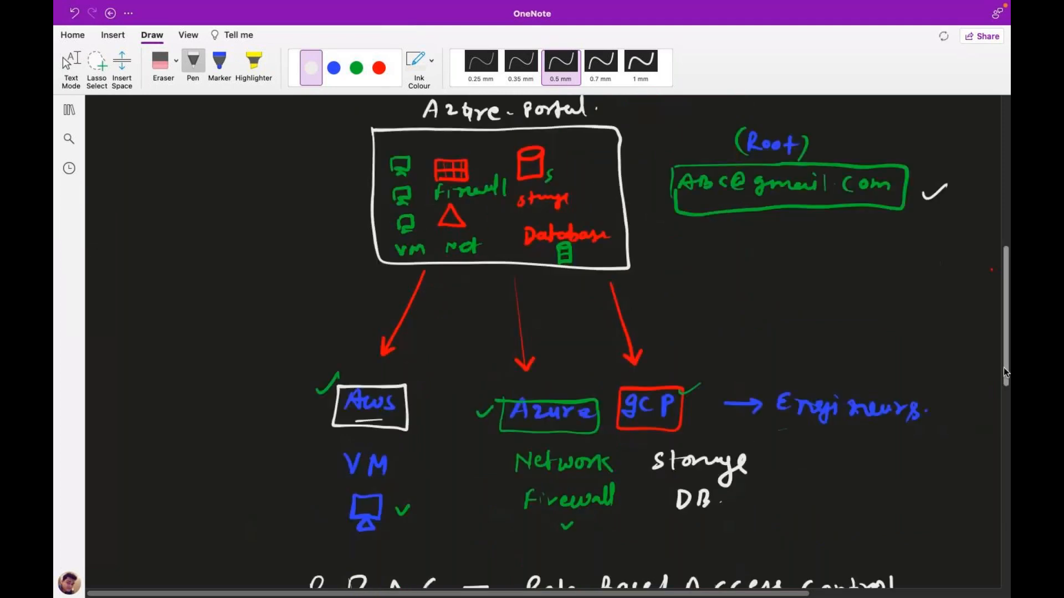
{"action": "left_click_drag", "start_coordinate": [370, 387], "coordinate": [373, 395]}
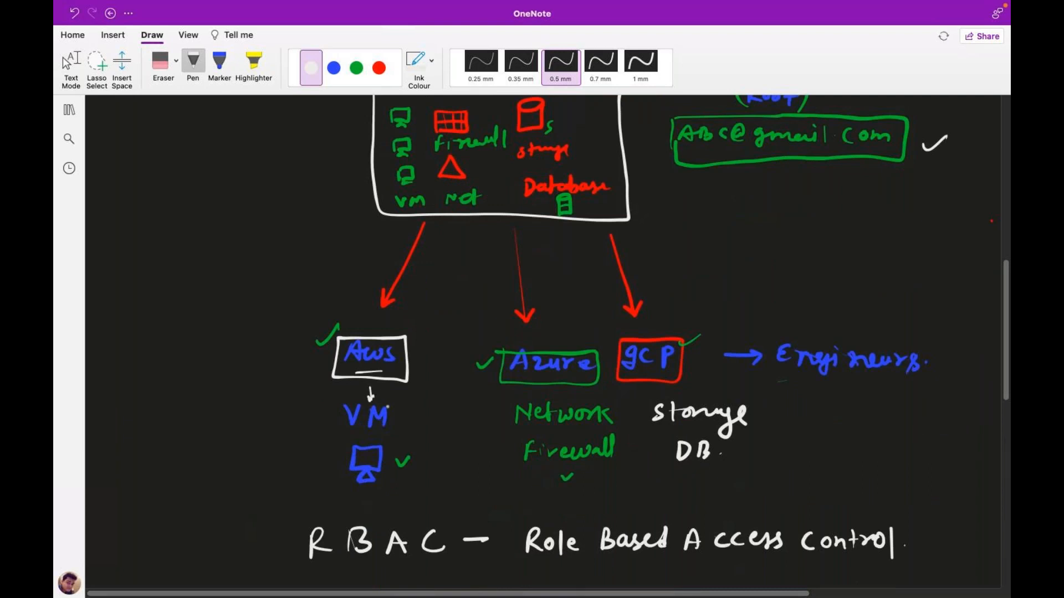
Step: Underline and overline the RBAC heading, dot between V and M, then stop drawing
{"action": "left_click_drag", "start_coordinate": [333, 570], "coordinate": [419, 559]}
{"action": "left_click_drag", "start_coordinate": [317, 521], "coordinate": [408, 515]}
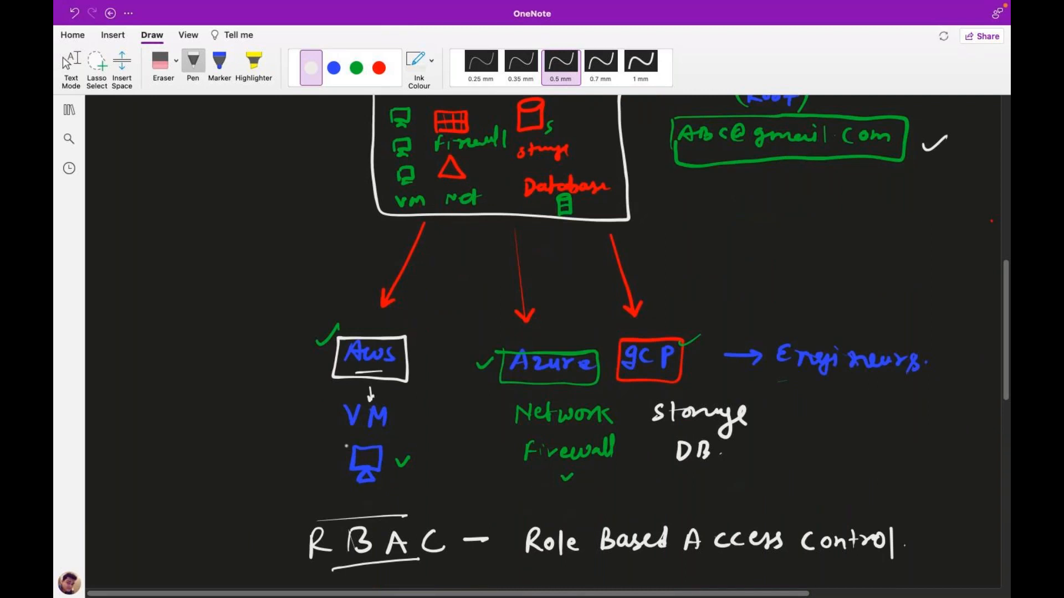
{"action": "left_click", "coordinate": [359, 421]}
{"action": "left_click", "coordinate": [68, 62]}
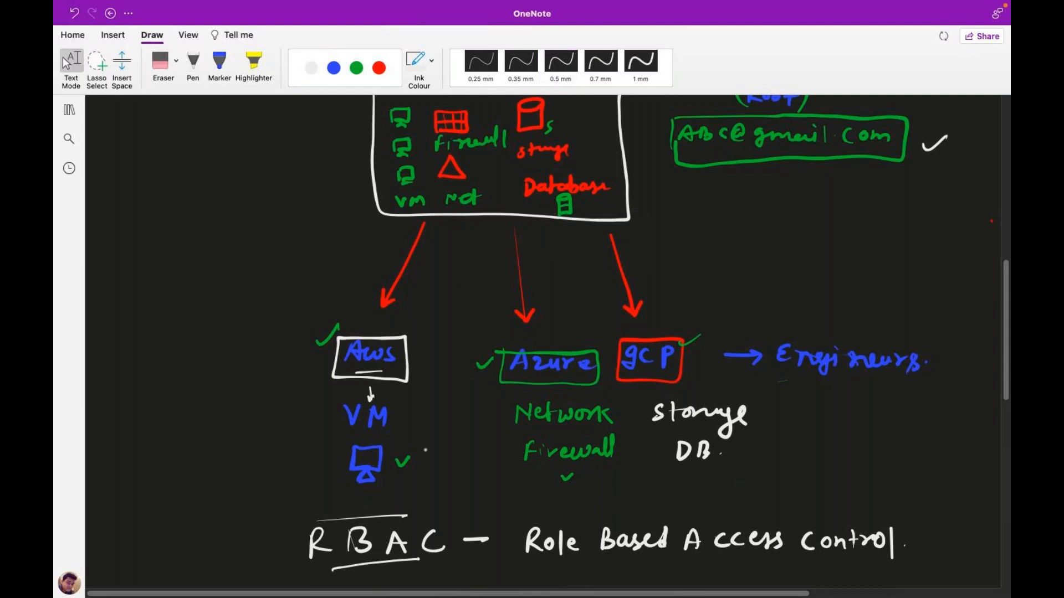
Step: Back in Chrome, close the empty New Tab and open All services from the Azure home page
{"action": "key", "text": "ctrl+Left"}
{"action": "key", "text": "ctrl+Right"}
{"action": "key", "text": "ctrl+Right"}
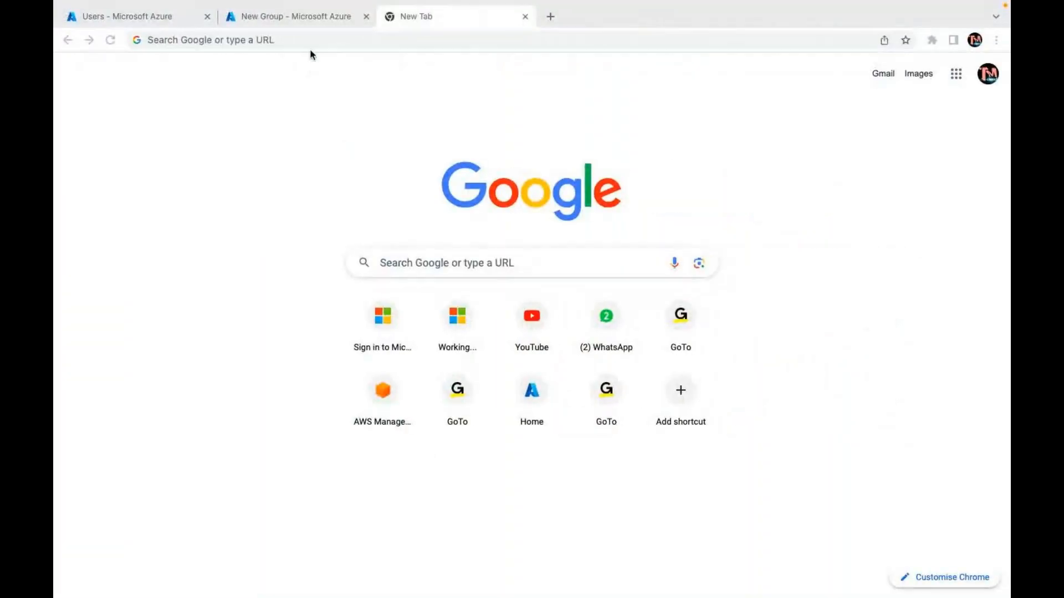
{"action": "left_click", "coordinate": [525, 17]}
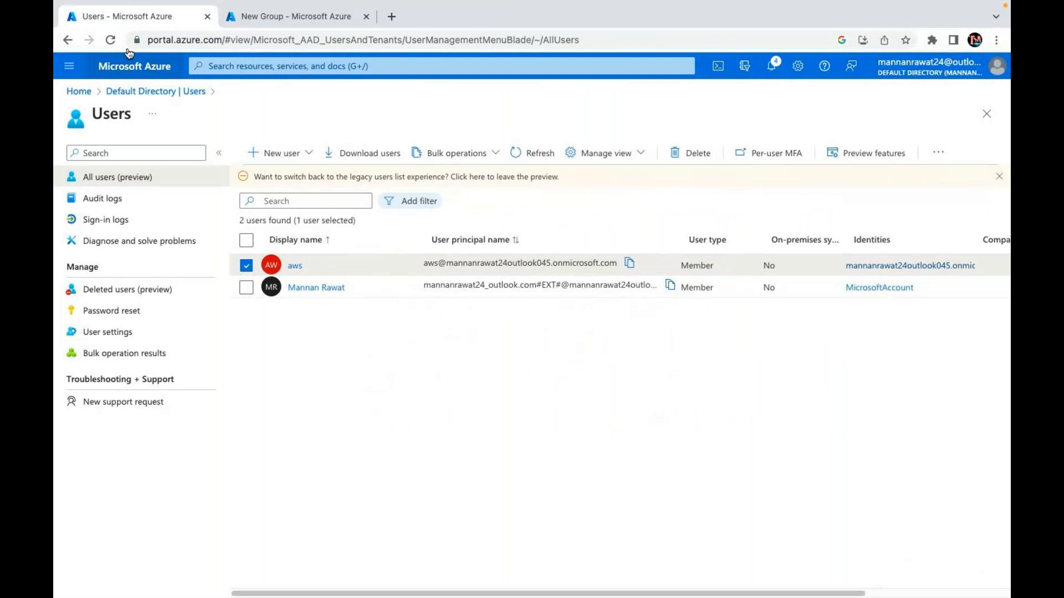
{"action": "left_click", "coordinate": [279, 21]}
{"action": "left_click", "coordinate": [158, 68]}
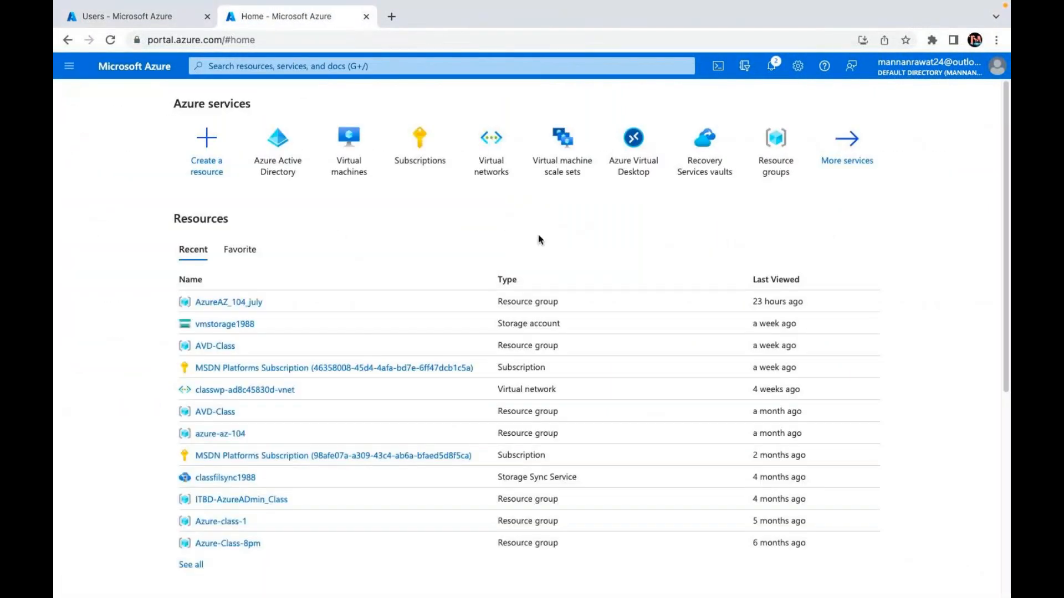
{"action": "left_click", "coordinate": [839, 161]}
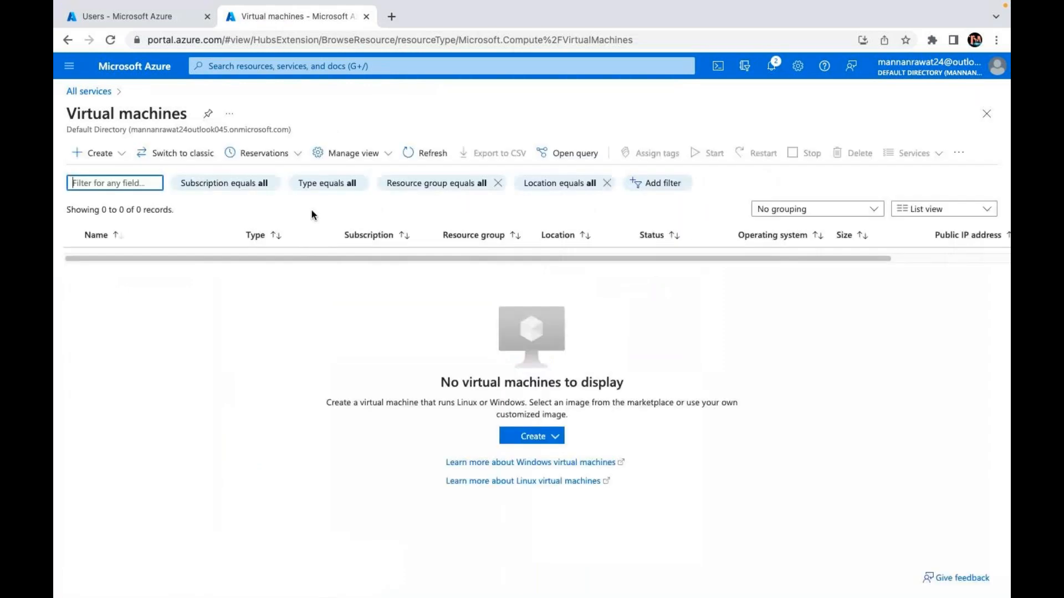
Step: Open Storage accounts from the Storage category, listing newstorage19886 and vmstorage1988
{"action": "left_click", "coordinate": [134, 66]}
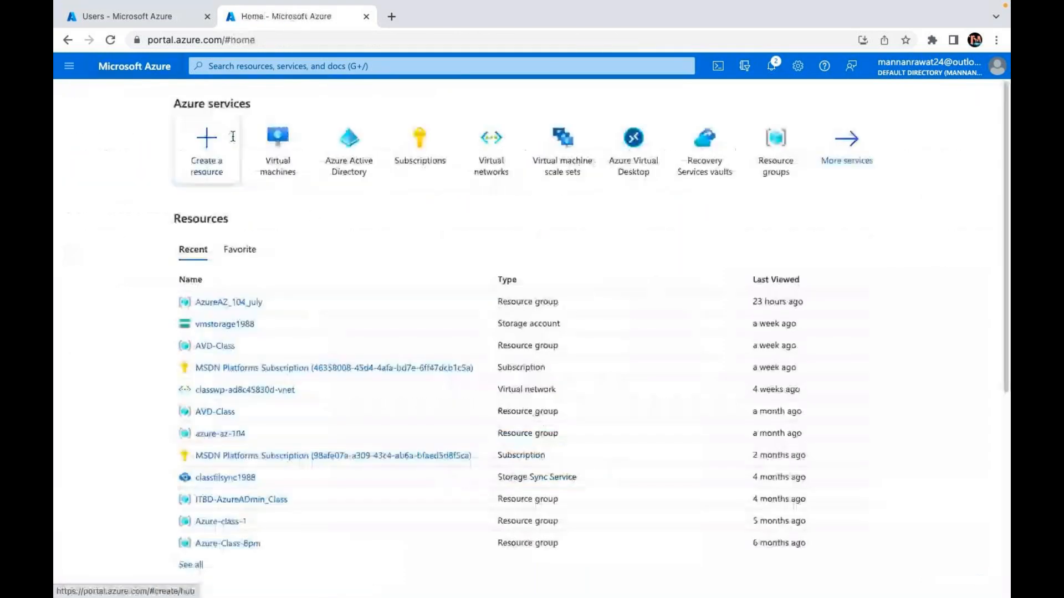
{"action": "left_click", "coordinate": [847, 166]}
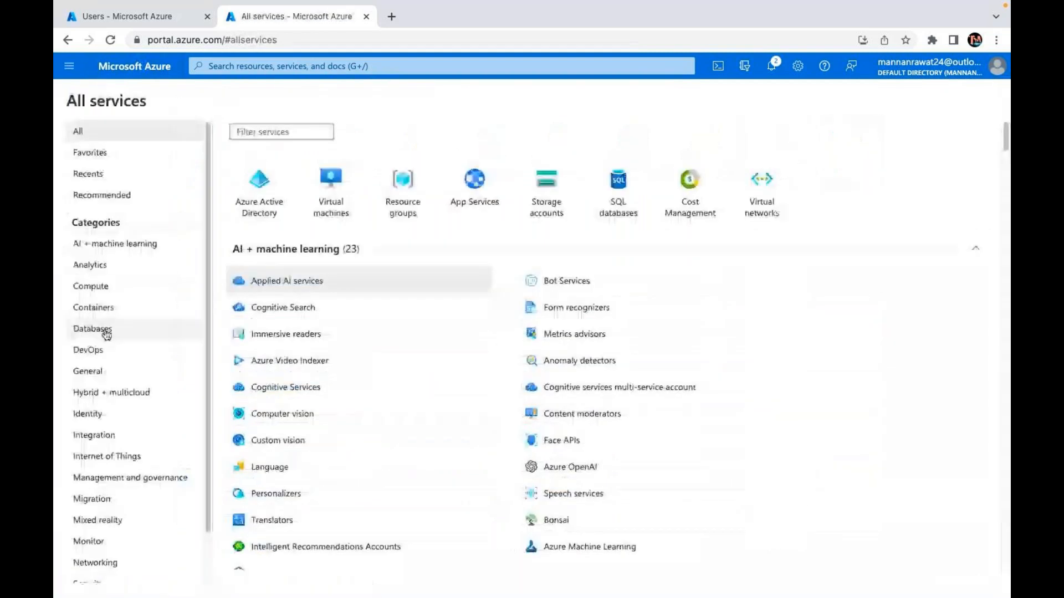
{"action": "scroll", "coordinate": [89, 548], "scroll_direction": "down", "scroll_amount": 2}
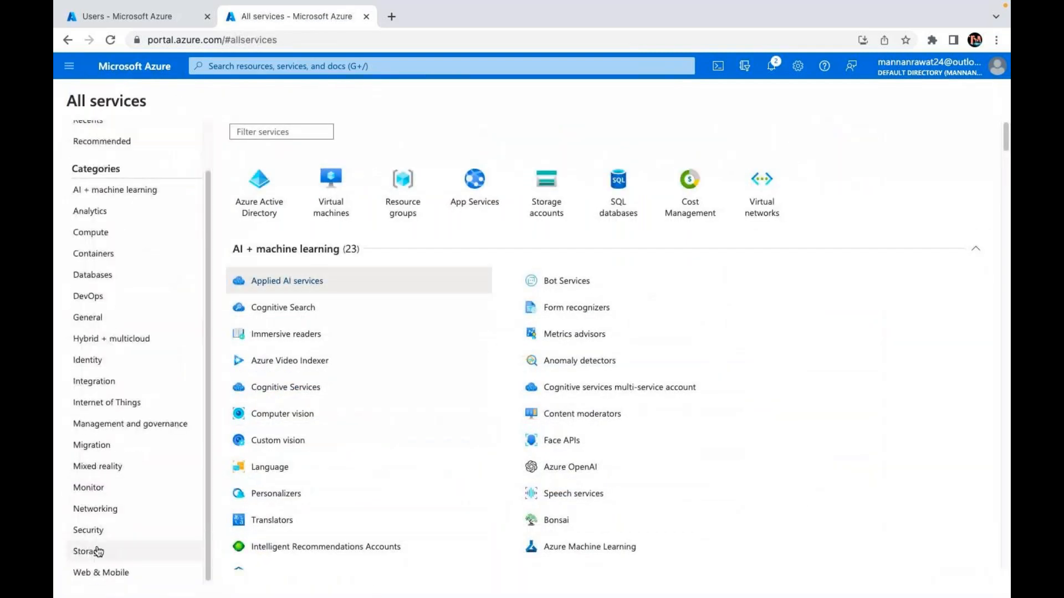
{"action": "left_click", "coordinate": [98, 551]}
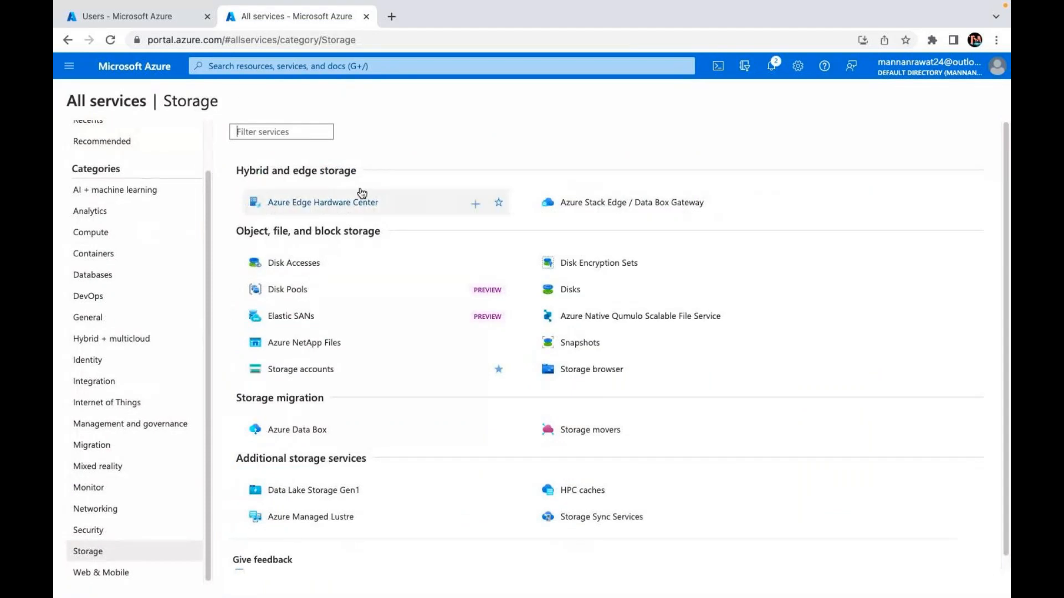
{"action": "left_click", "coordinate": [312, 370]}
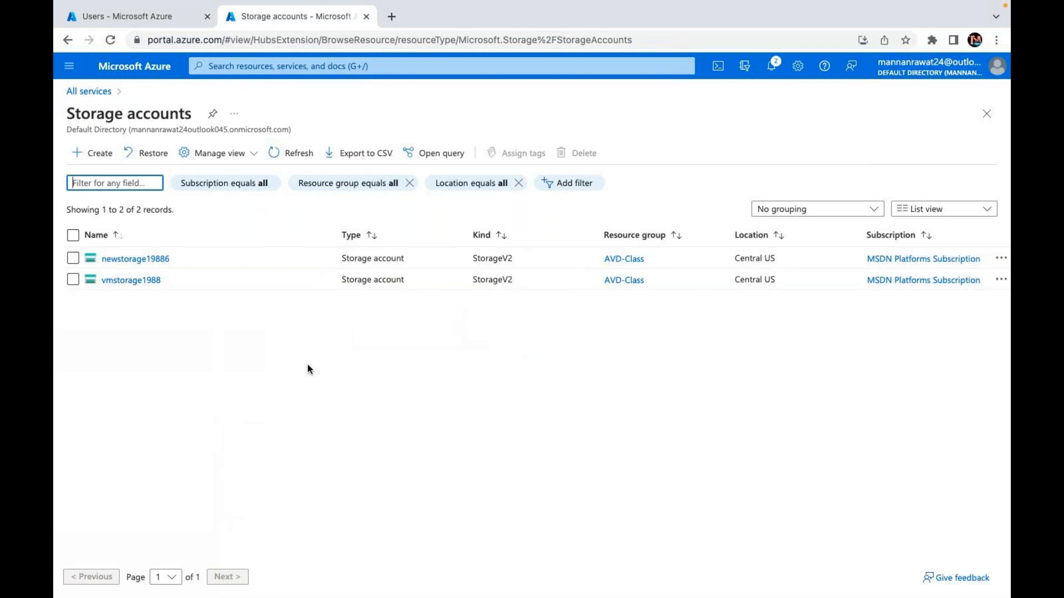
Step: In the incognito test-user session, open Storage accounts via All services under the Security and Storage categories
{"action": "key", "text": "ctrl+Right"}
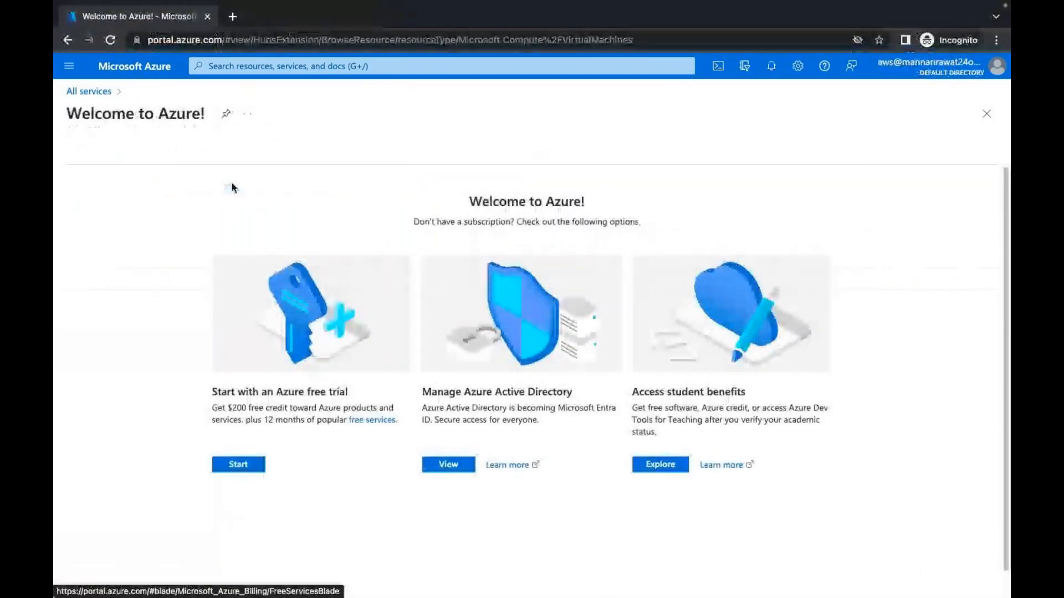
{"action": "left_click", "coordinate": [107, 93]}
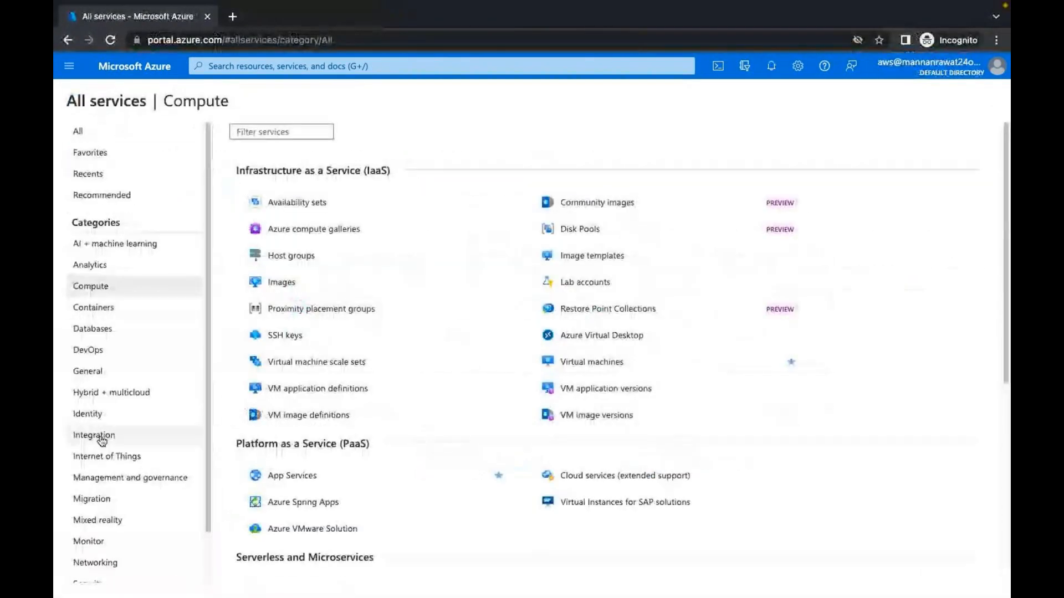
{"action": "scroll", "coordinate": [83, 344], "scroll_direction": "down", "scroll_amount": 1}
{"action": "left_click", "coordinate": [88, 533]}
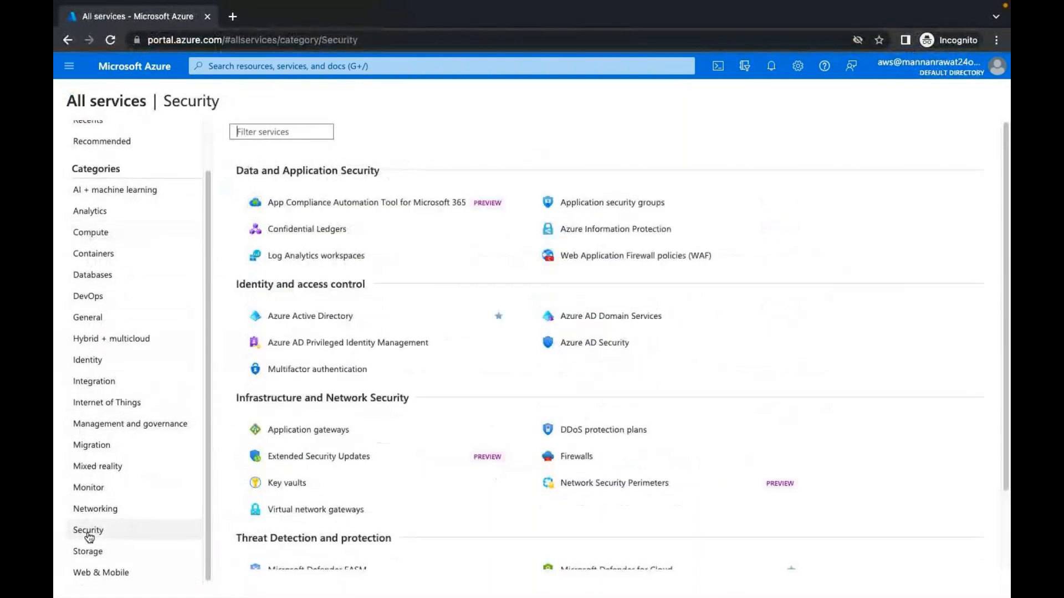
{"action": "left_click", "coordinate": [91, 550]}
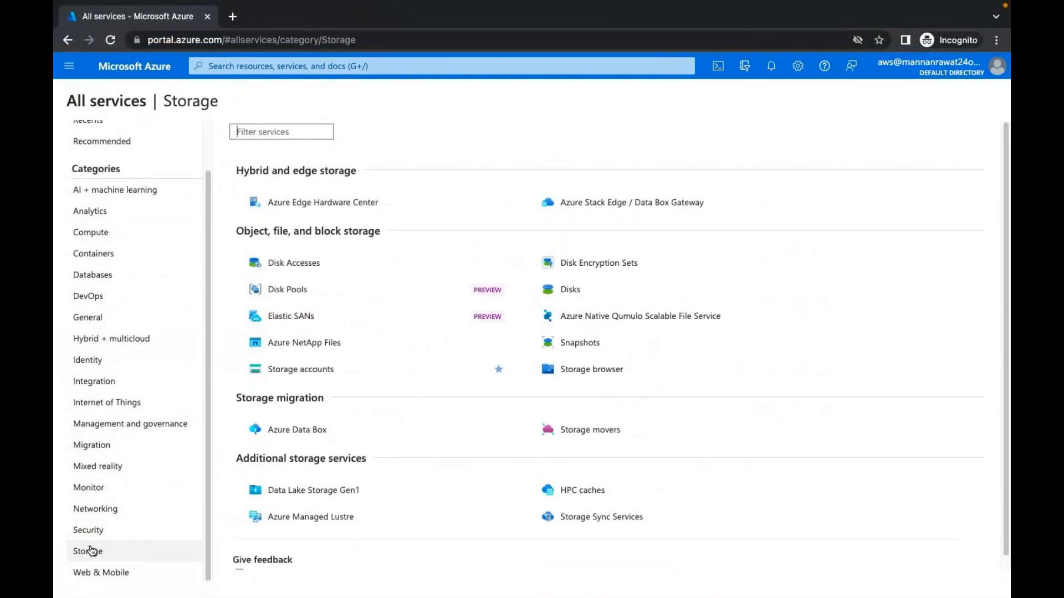
{"action": "left_click", "coordinate": [316, 379]}
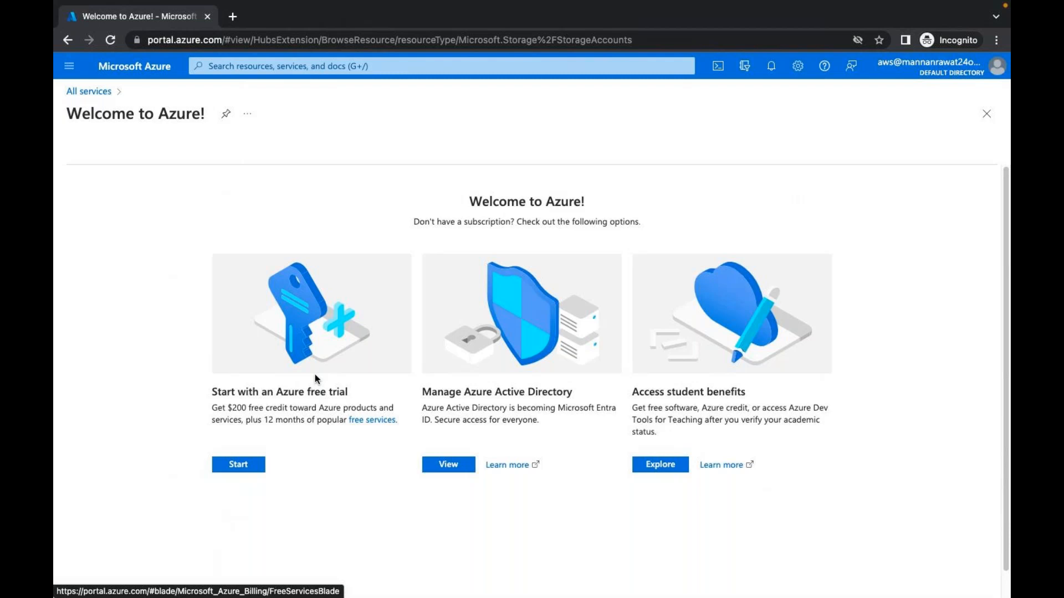
Step: Reopen the incognito user's Storage accounts from the Azure Home page's services
{"action": "left_click", "coordinate": [147, 69]}
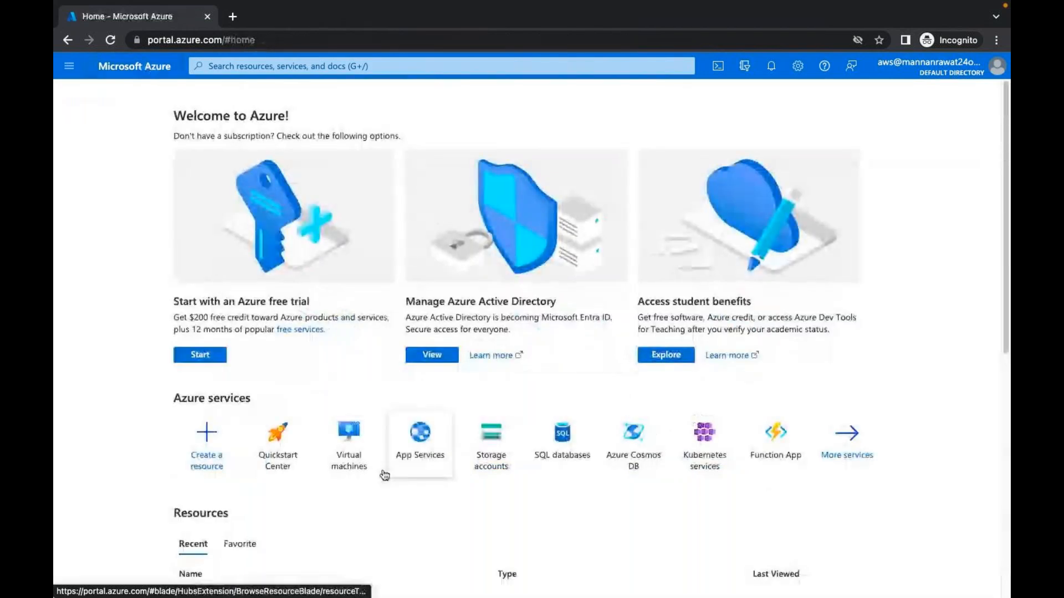
{"action": "left_click", "coordinate": [501, 461]}
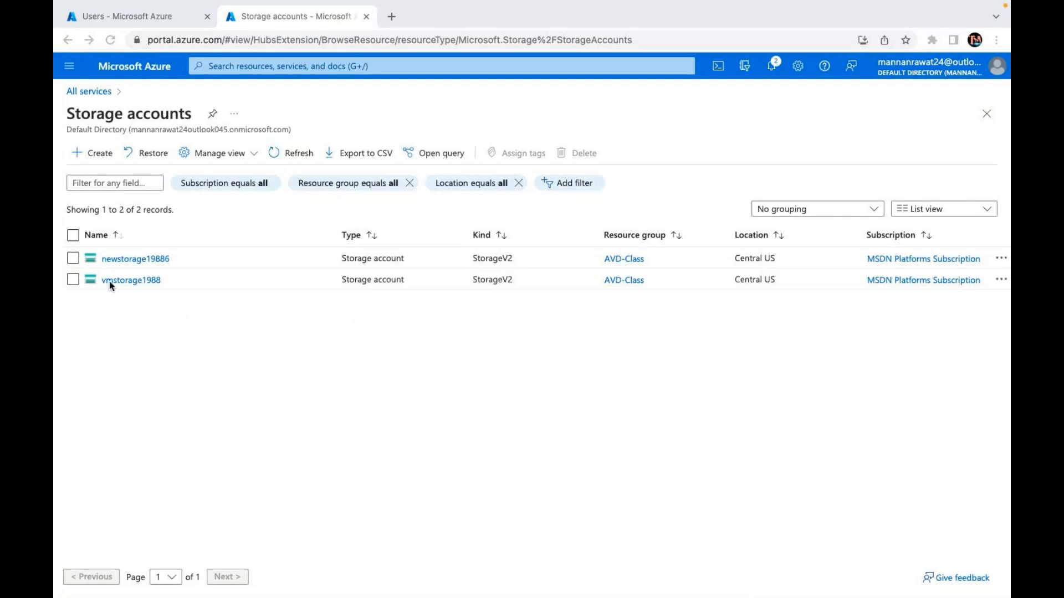
Step: Select vmstorage1988 in the storage accounts list and open its Overview
{"action": "left_click", "coordinate": [73, 280]}
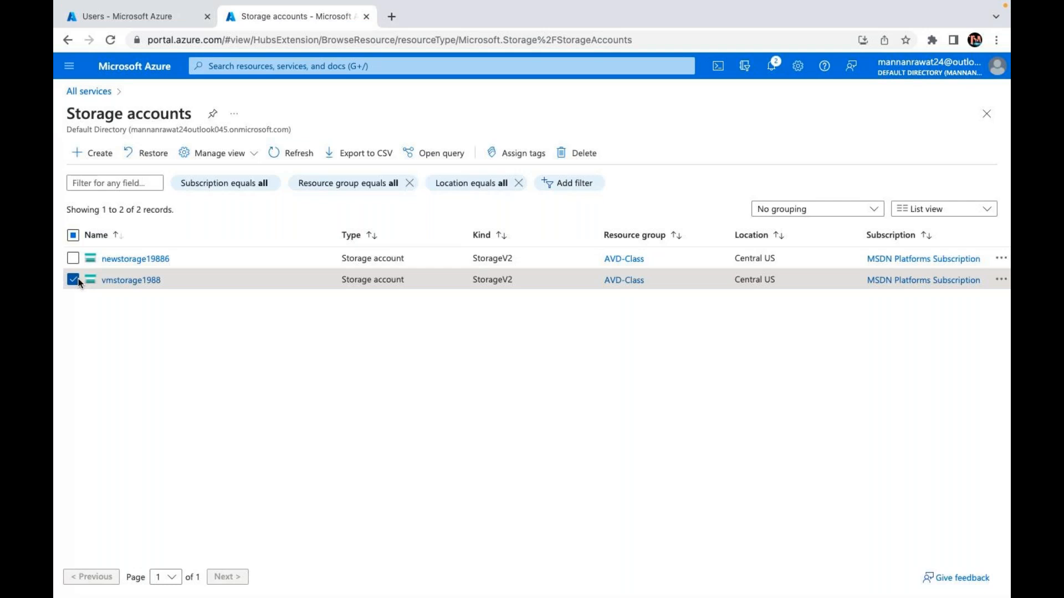
{"action": "left_click", "coordinate": [118, 281]}
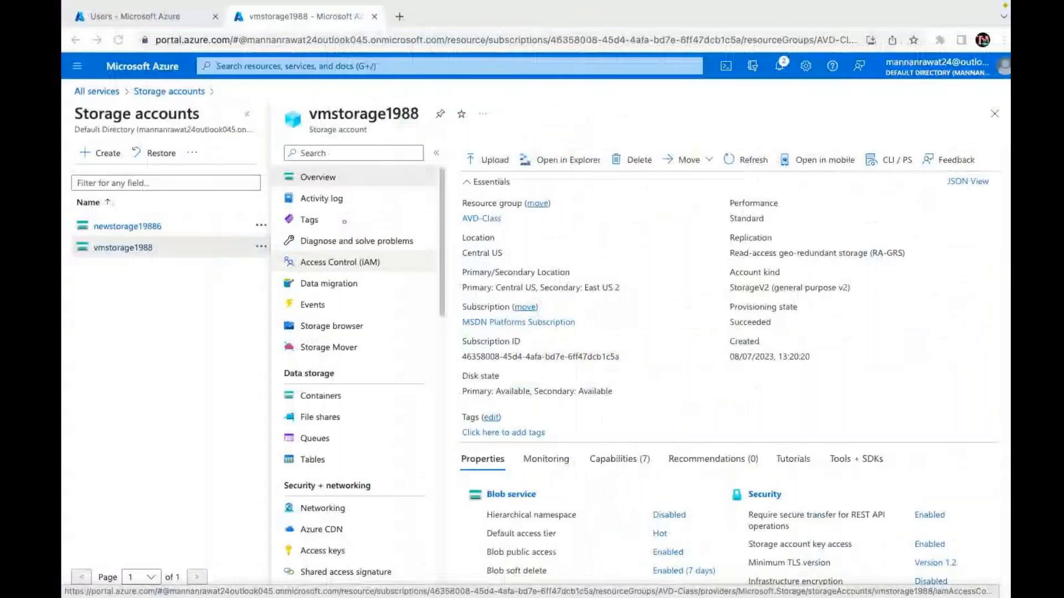
Step: Open vmstorage1988's Access Control (IAM) page and bring up the + Add options
{"action": "left_click", "coordinate": [360, 265]}
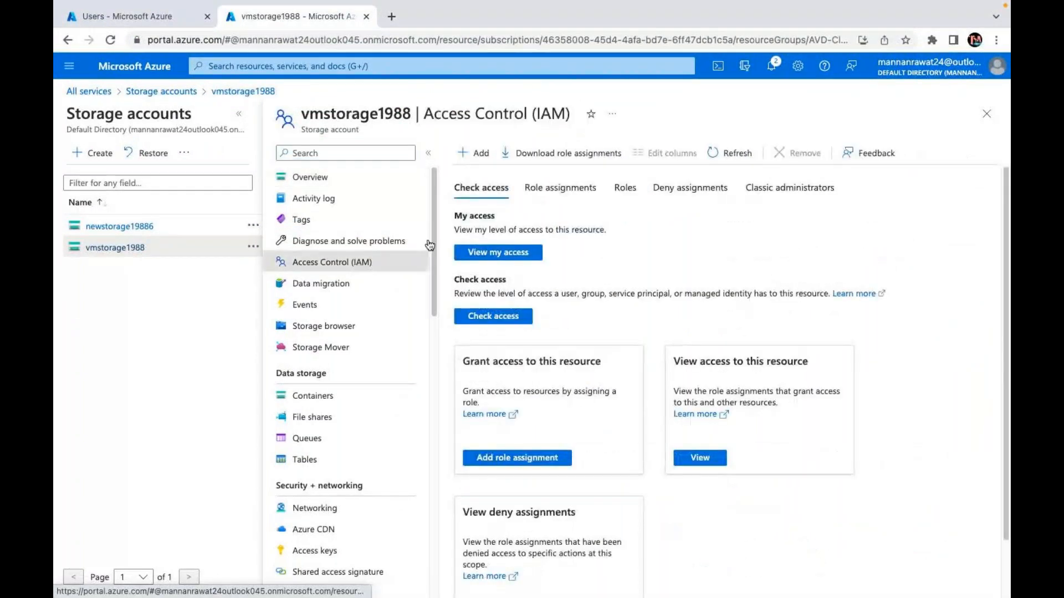
{"action": "left_click", "coordinate": [481, 154]}
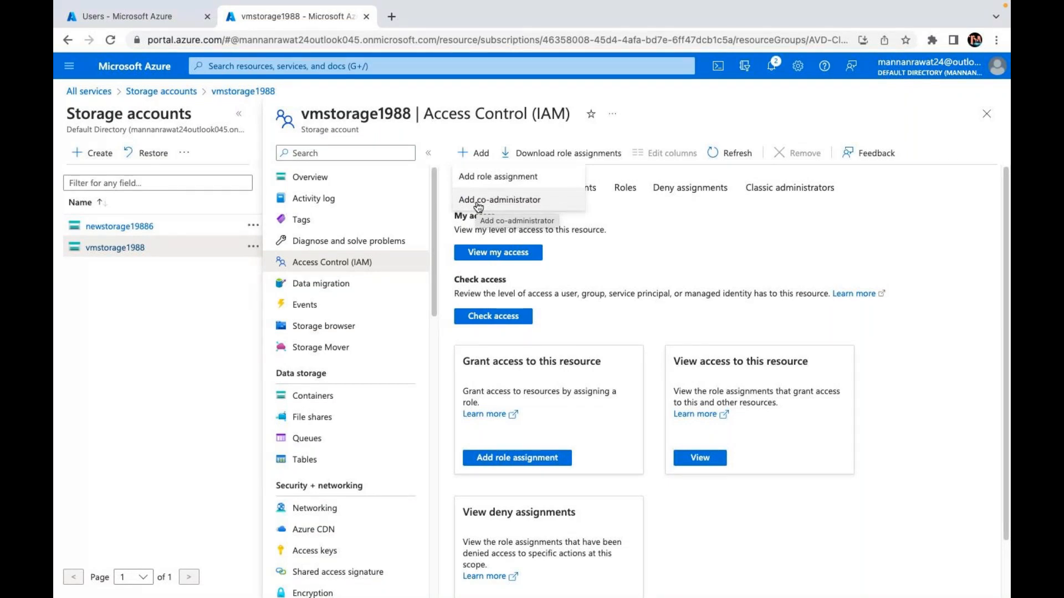
Step: Start an Add role assignment on vmstorage1988, browse the Job function roles, then show the Privileged administrator roles
{"action": "left_click", "coordinate": [485, 177]}
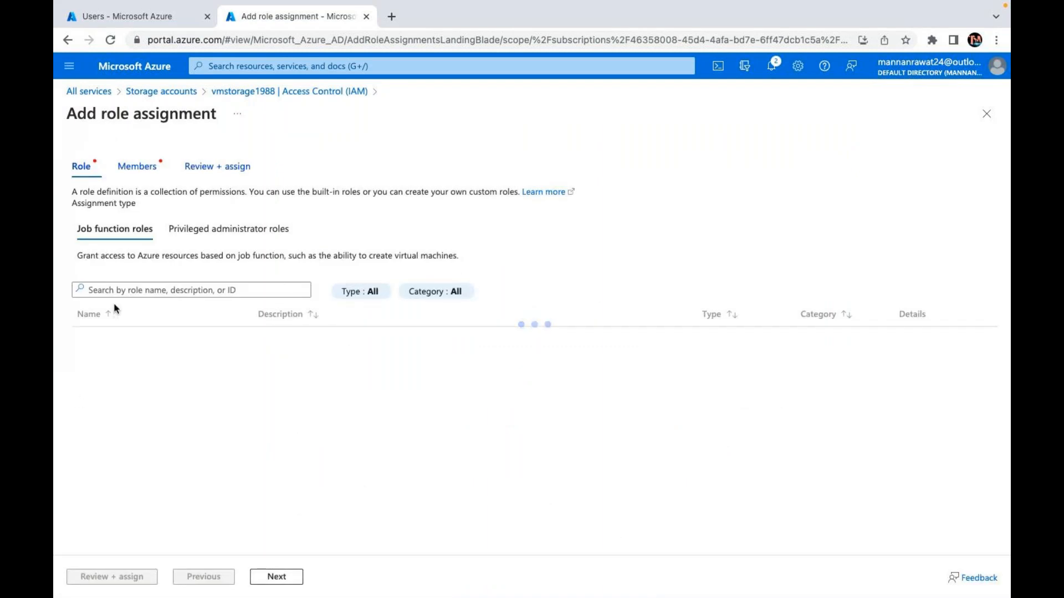
{"action": "left_click", "coordinate": [208, 238]}
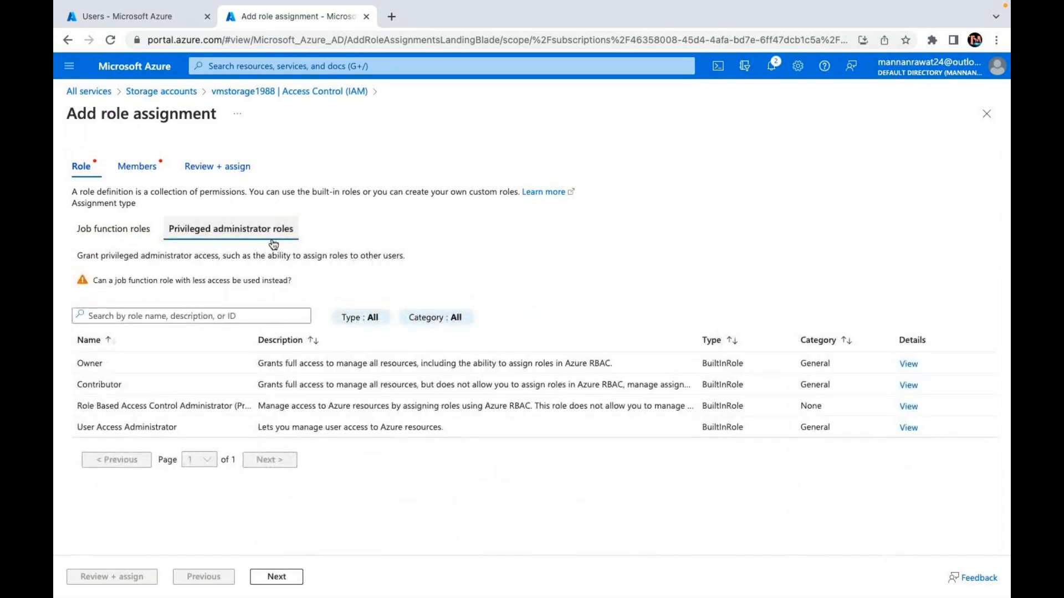
{"action": "left_click", "coordinate": [124, 233]}
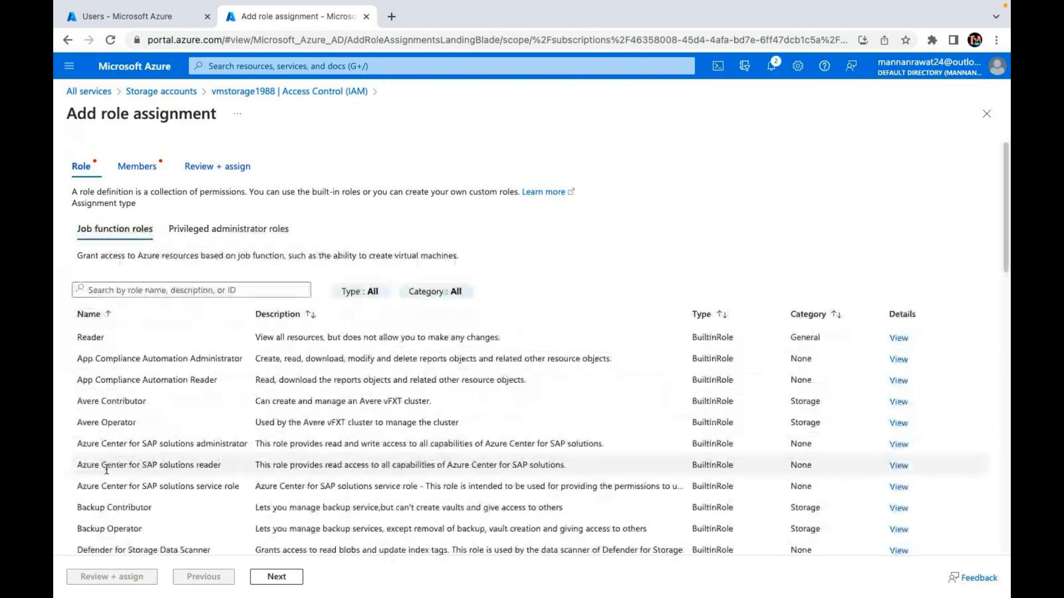
{"action": "scroll", "coordinate": [107, 470], "scroll_direction": "down", "scroll_amount": 3}
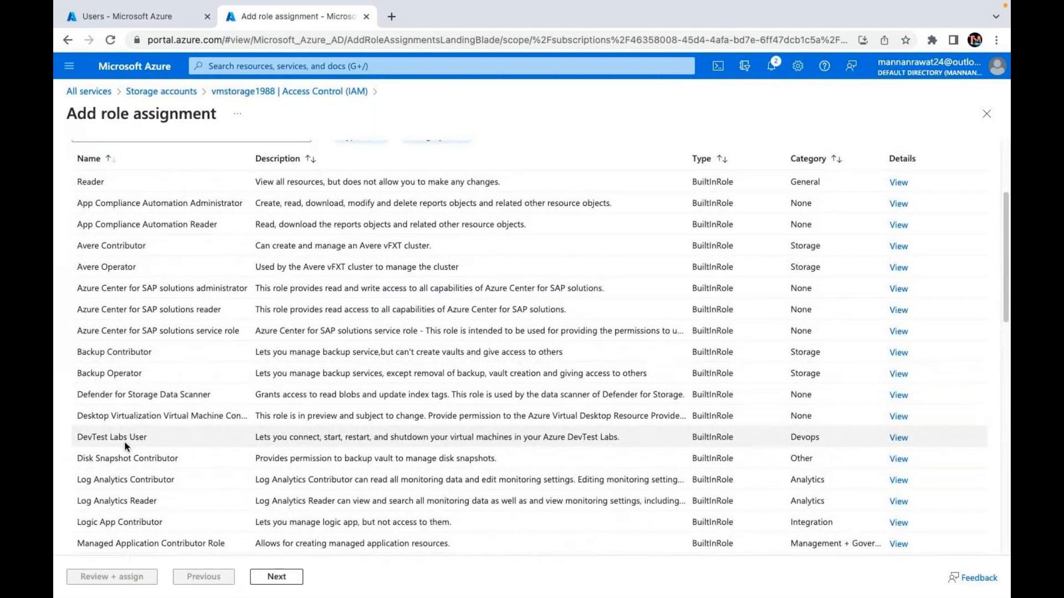
{"action": "scroll", "coordinate": [127, 447], "scroll_direction": "down", "scroll_amount": 4}
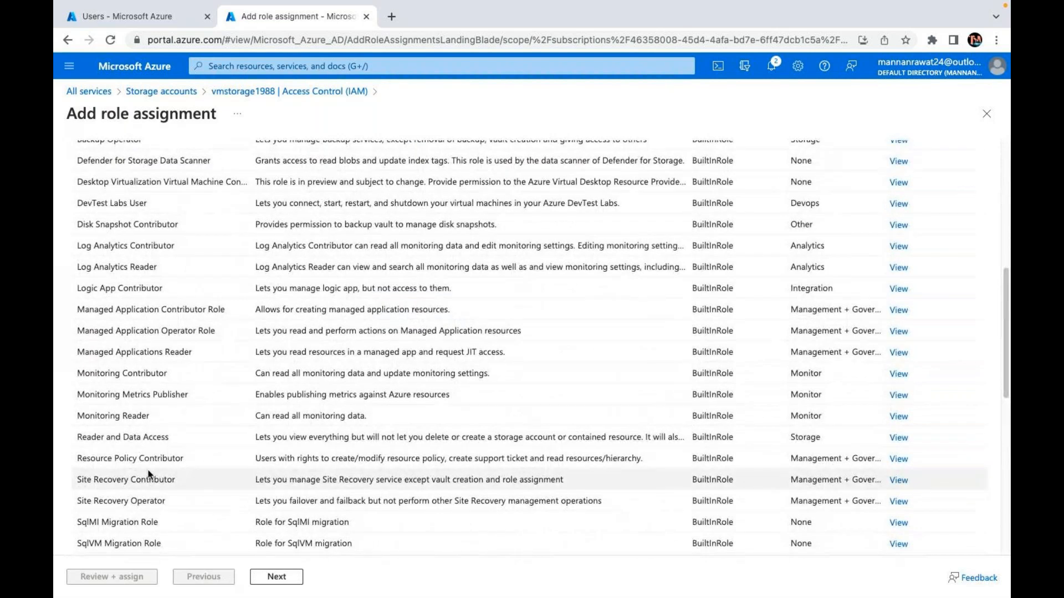
{"action": "scroll", "coordinate": [135, 444], "scroll_direction": "down", "scroll_amount": 5}
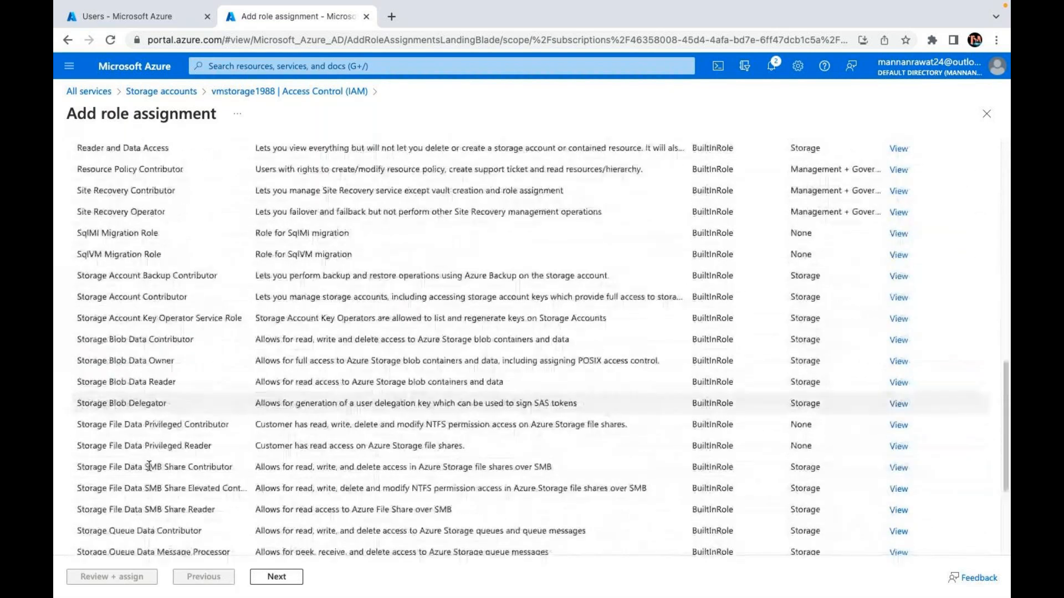
{"action": "scroll", "coordinate": [149, 466], "scroll_direction": "down", "scroll_amount": 1}
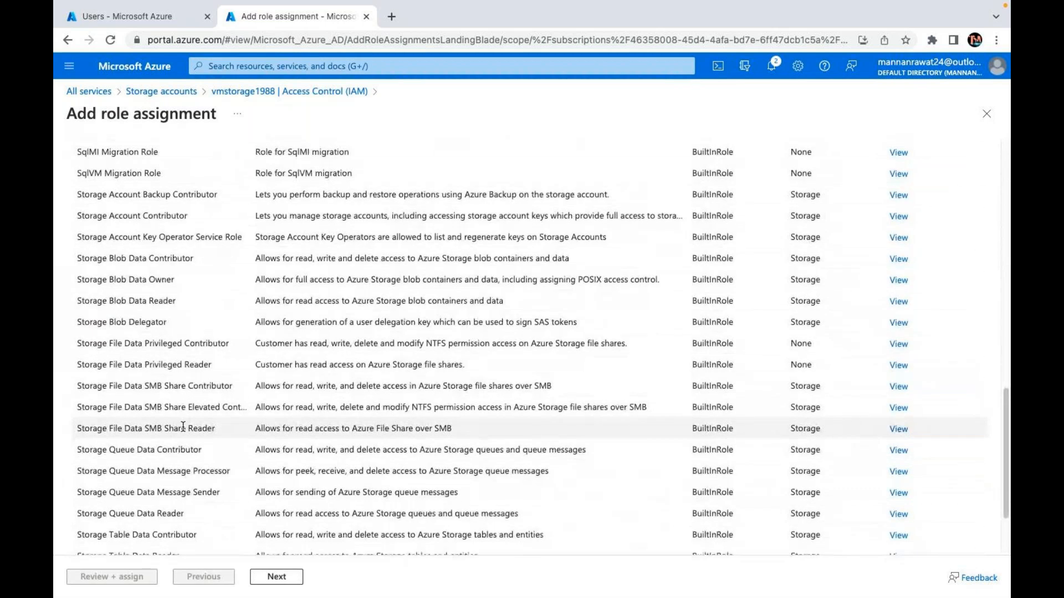
{"action": "scroll", "coordinate": [183, 426], "scroll_direction": "down", "scroll_amount": 2}
{"action": "scroll", "coordinate": [181, 402], "scroll_direction": "up", "scroll_amount": 15}
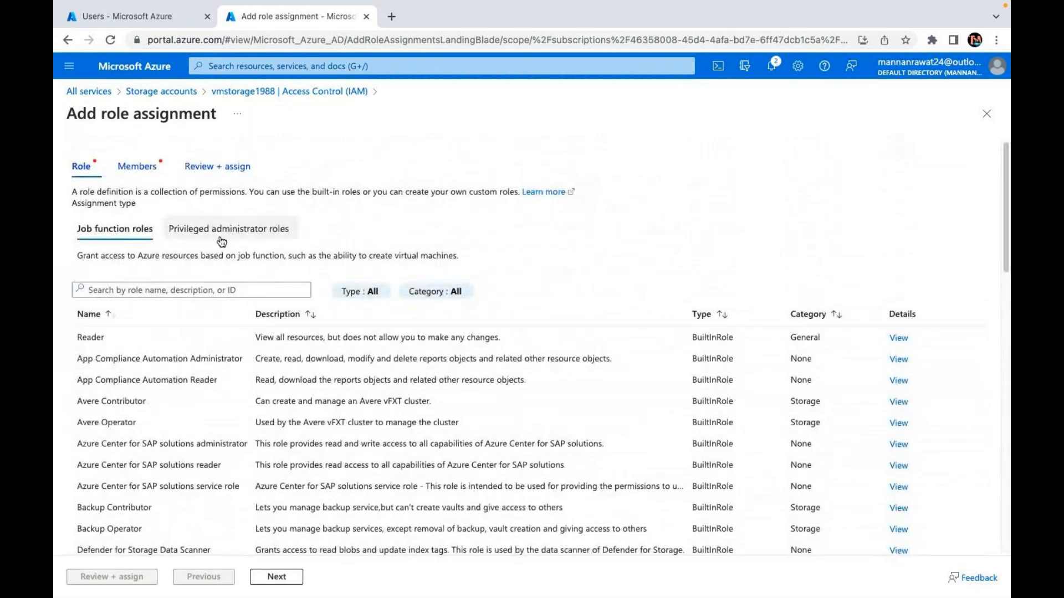
{"action": "left_click", "coordinate": [221, 242]}
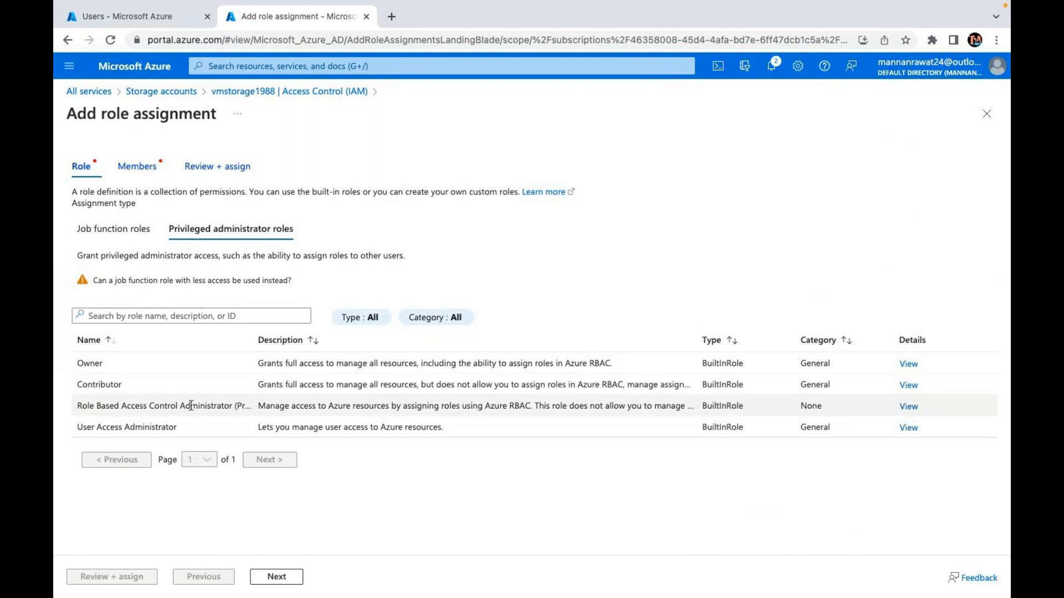
Step: Settle on Contributor rather than Owner as the role and continue to the Members step
{"action": "left_click", "coordinate": [95, 384]}
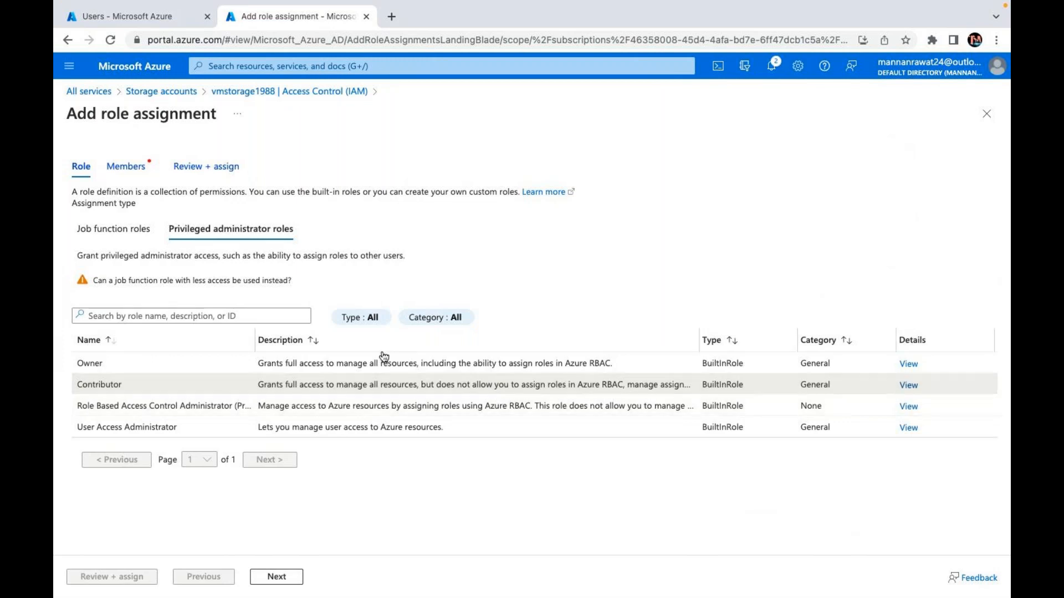
{"action": "left_click", "coordinate": [292, 361]}
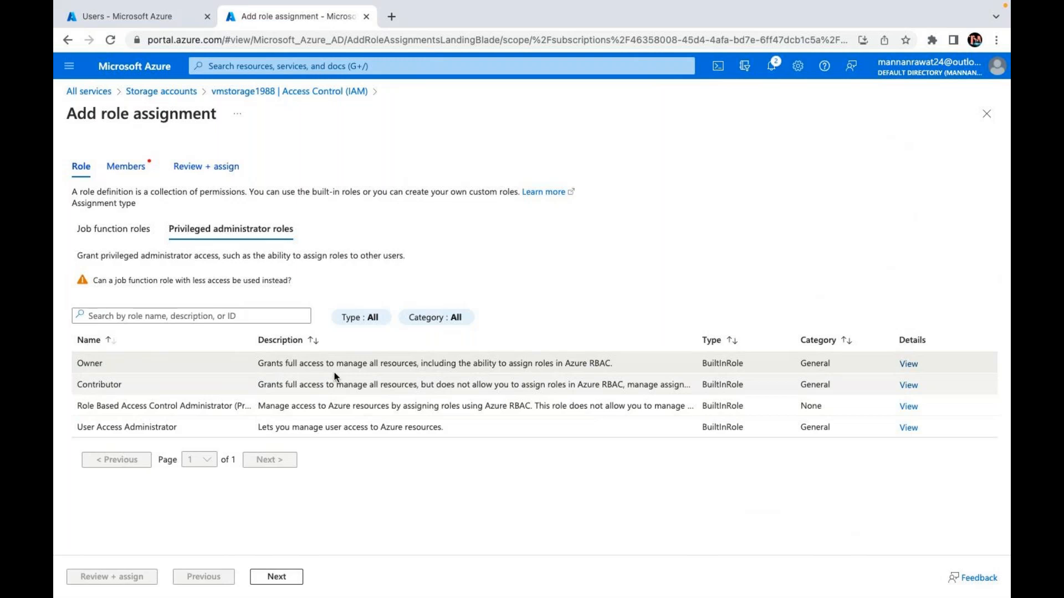
{"action": "left_click", "coordinate": [219, 383]}
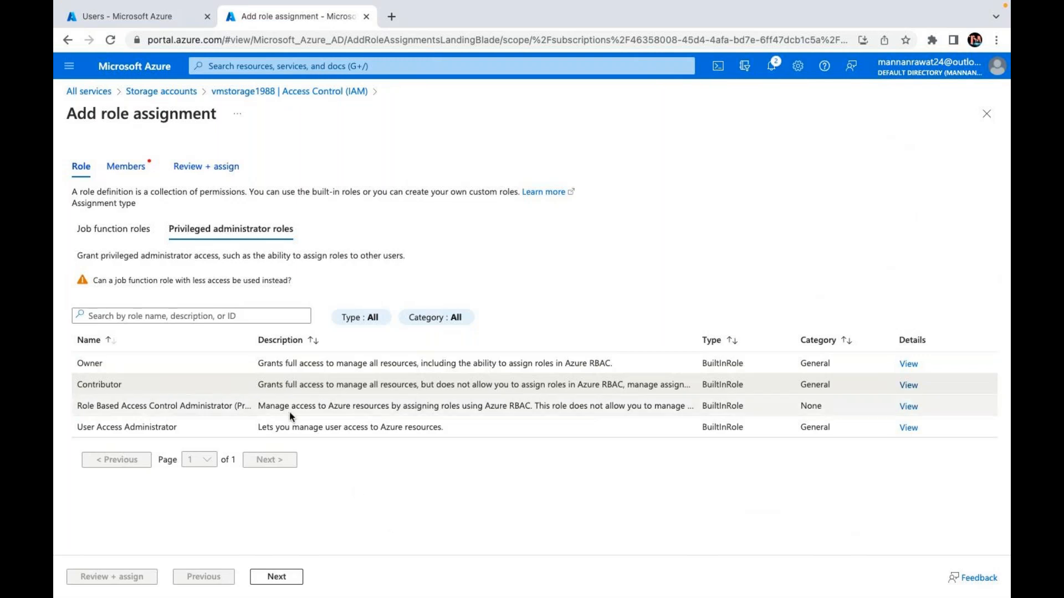
{"action": "left_click", "coordinate": [276, 576]}
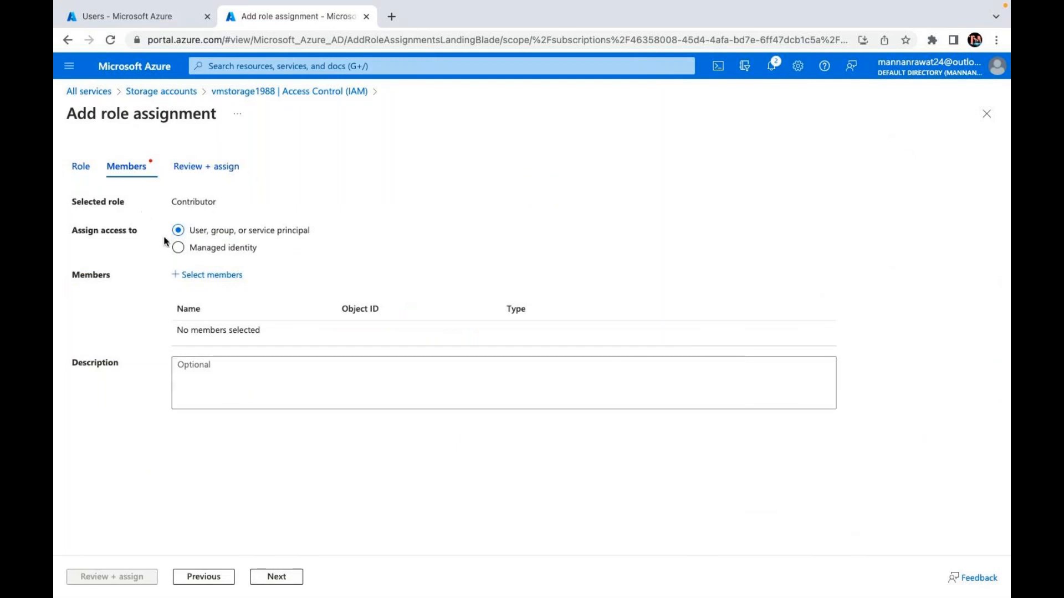
Step: Search for and select user 'aws' as the Contributor member, then confirm the selection
{"action": "left_click", "coordinate": [210, 275]}
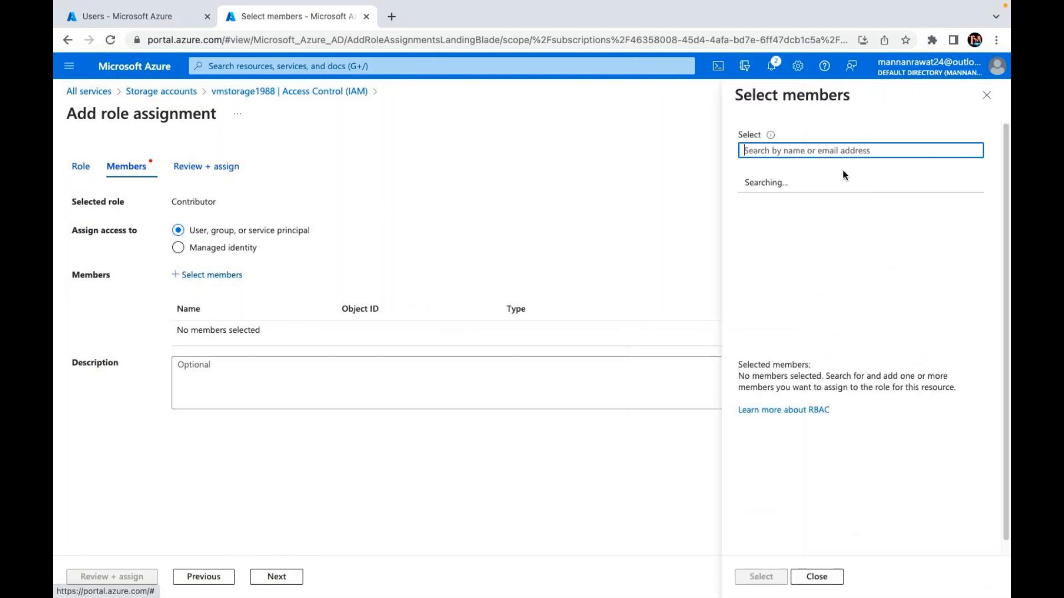
{"action": "type", "text": "aws"}
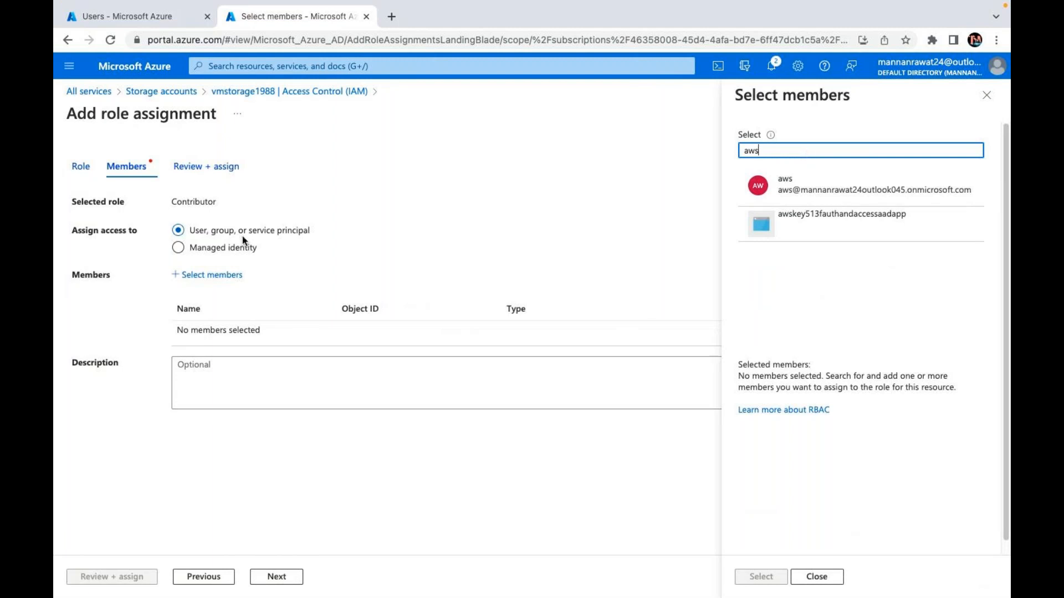
{"action": "left_click", "coordinate": [812, 195]}
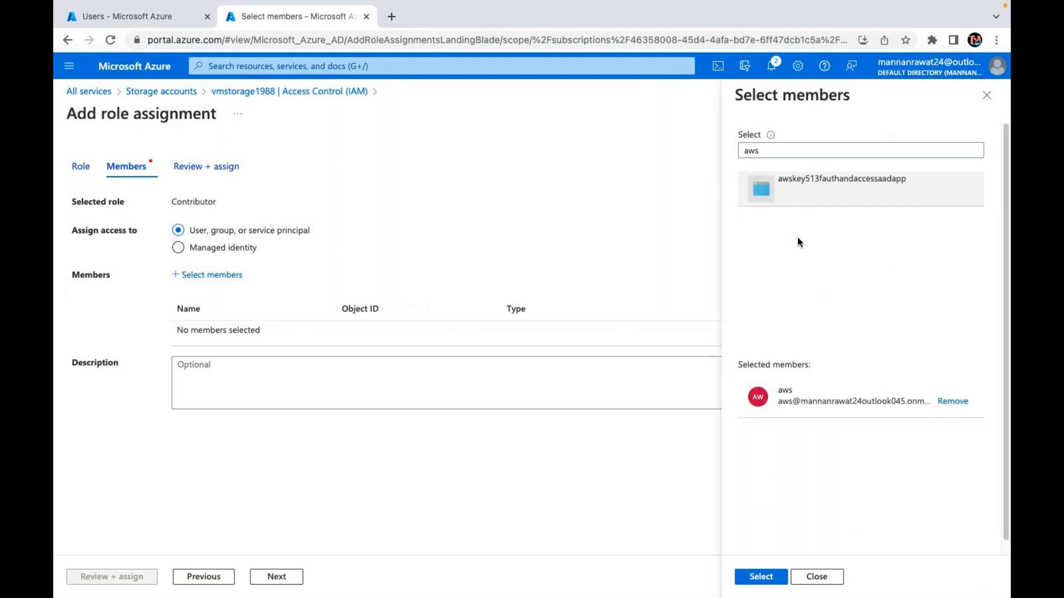
{"action": "left_click", "coordinate": [759, 578]}
Step: Review and submit the Contributor role assignment for aws on vmstorage1988
{"action": "left_click", "coordinate": [125, 578]}
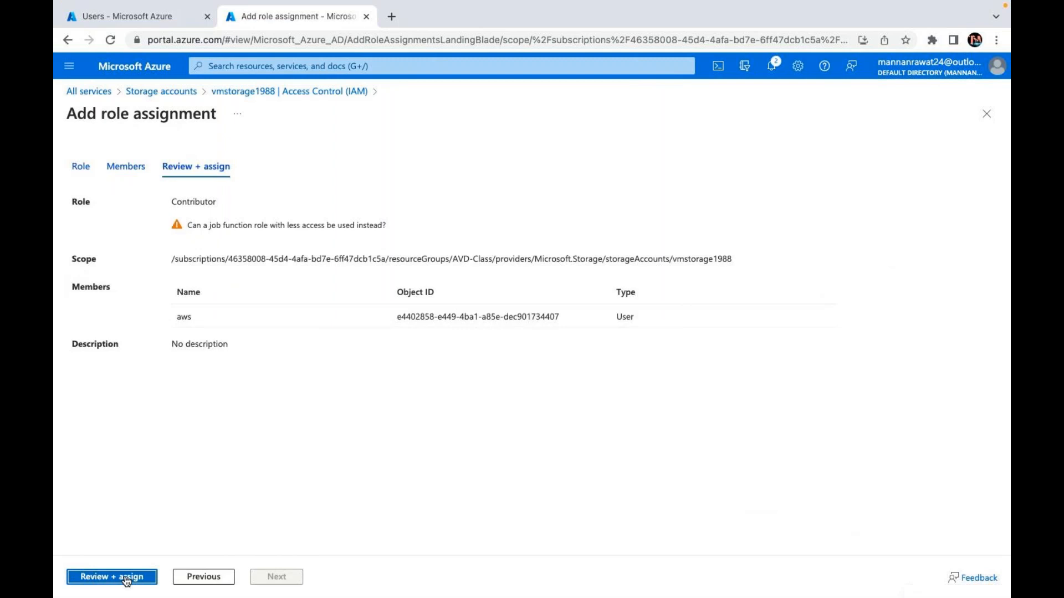
{"action": "left_click", "coordinate": [125, 578]}
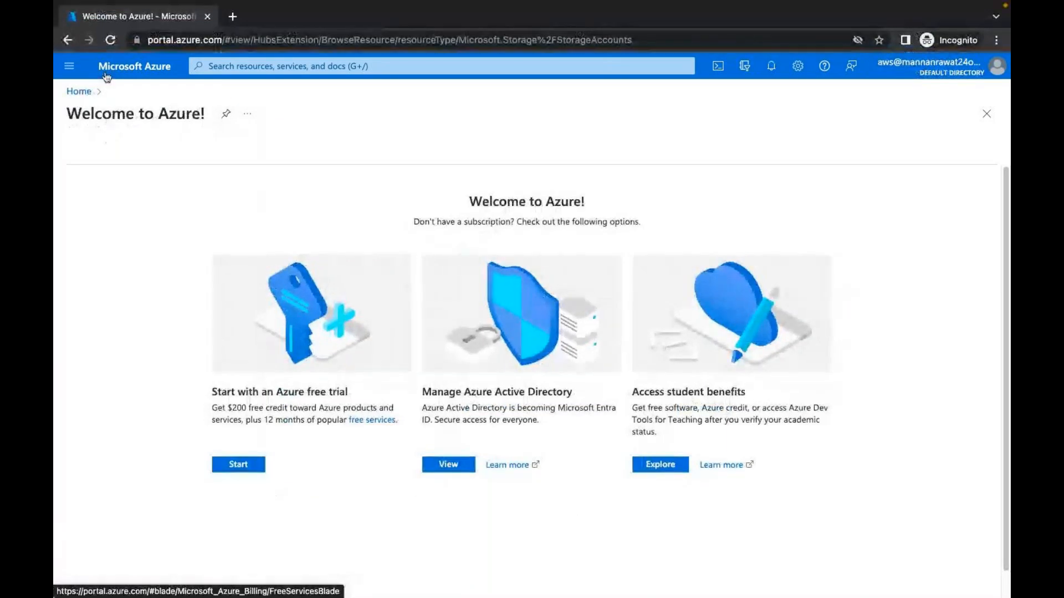
Step: Reload the aws incognito session so its Storage accounts list shows vmstorage1988
{"action": "left_click", "coordinate": [115, 40]}
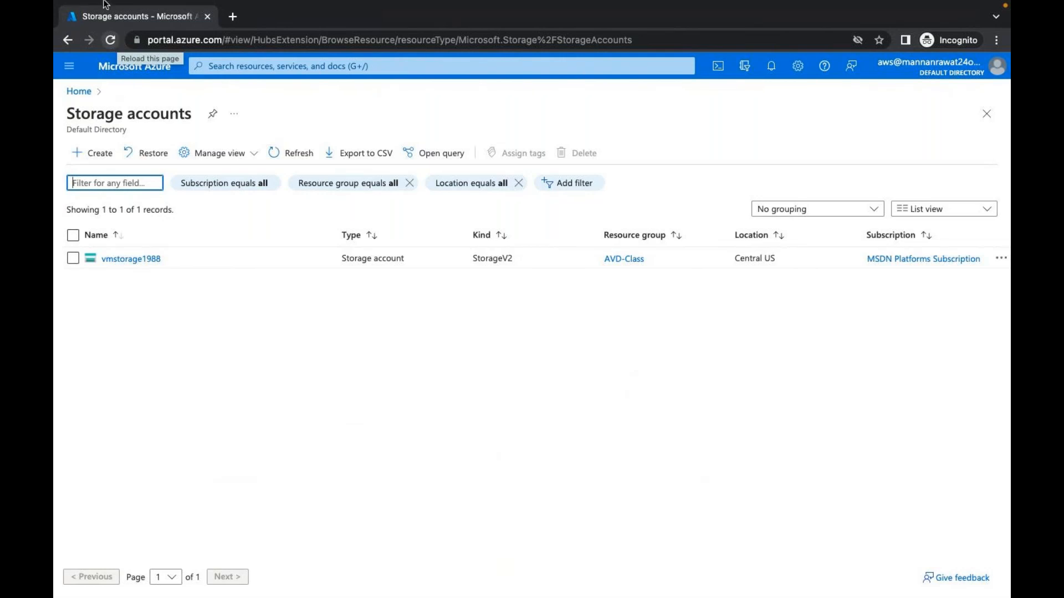
Step: Refresh the aws user's Storage accounts list
{"action": "left_click", "coordinate": [287, 158]}
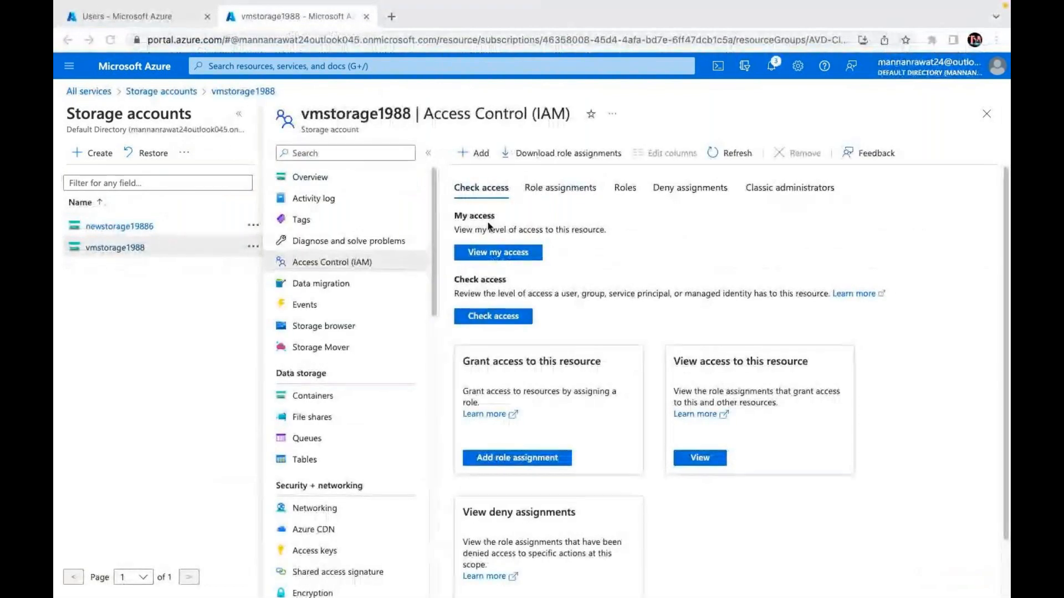
{"action": "left_click", "coordinate": [478, 153]}
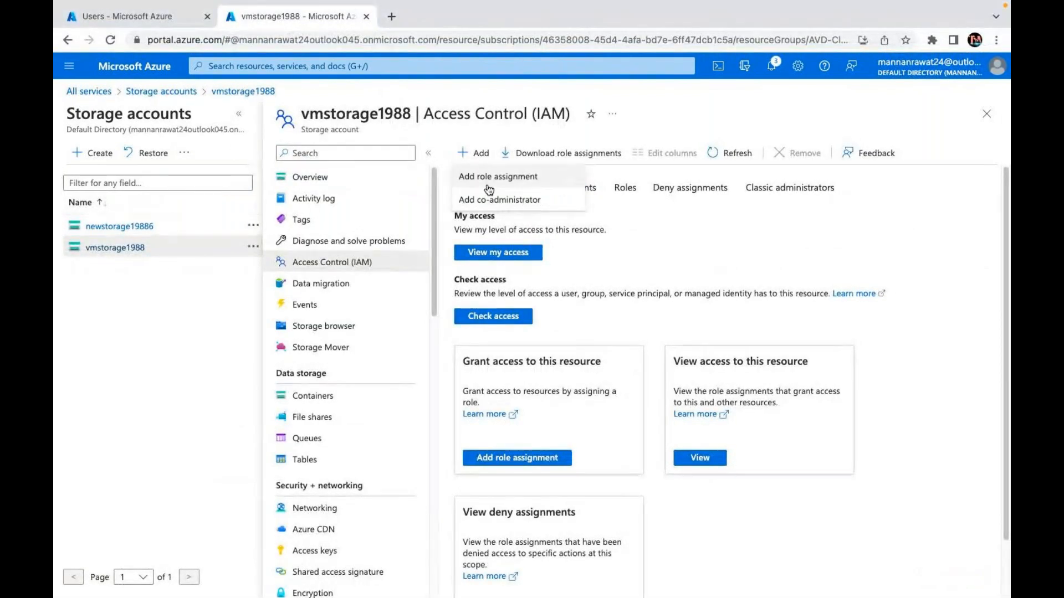
{"action": "left_click", "coordinate": [489, 179]}
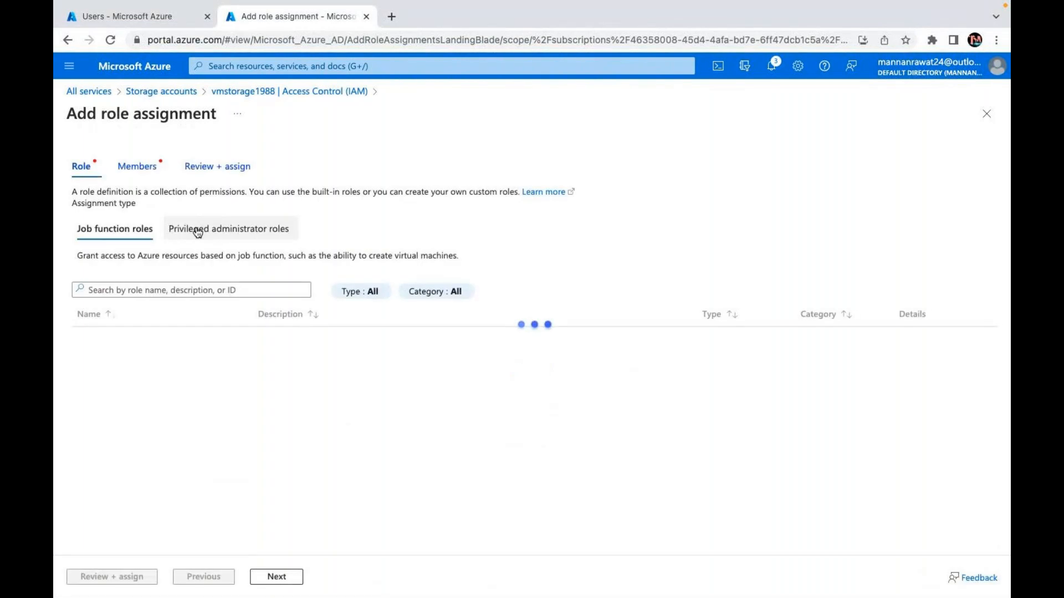
{"action": "left_click", "coordinate": [198, 231]}
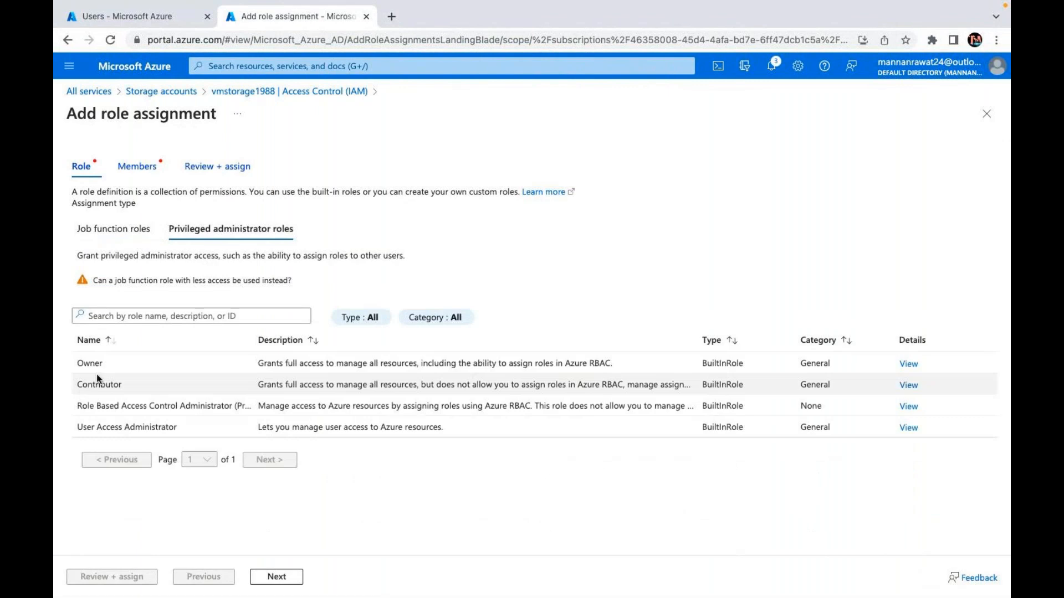
{"action": "left_click", "coordinate": [110, 379]}
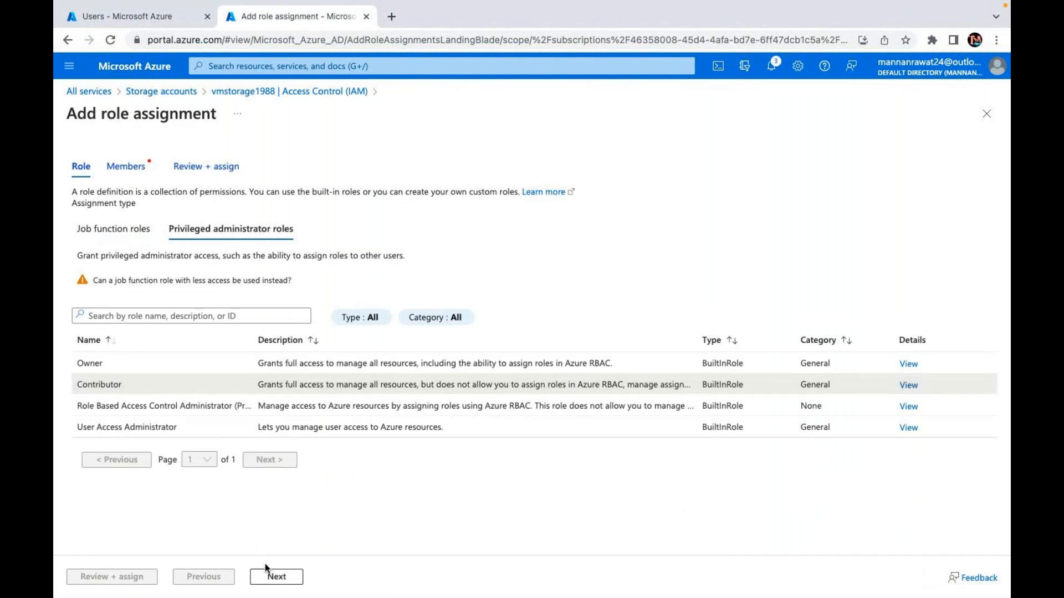
{"action": "left_click", "coordinate": [274, 577]}
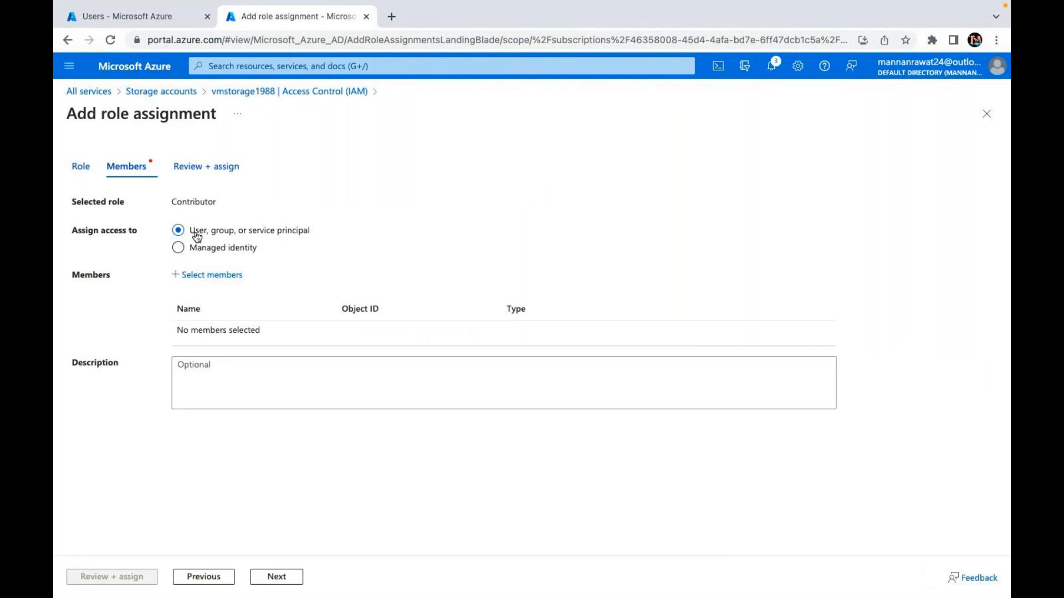
{"action": "left_click", "coordinate": [205, 276]}
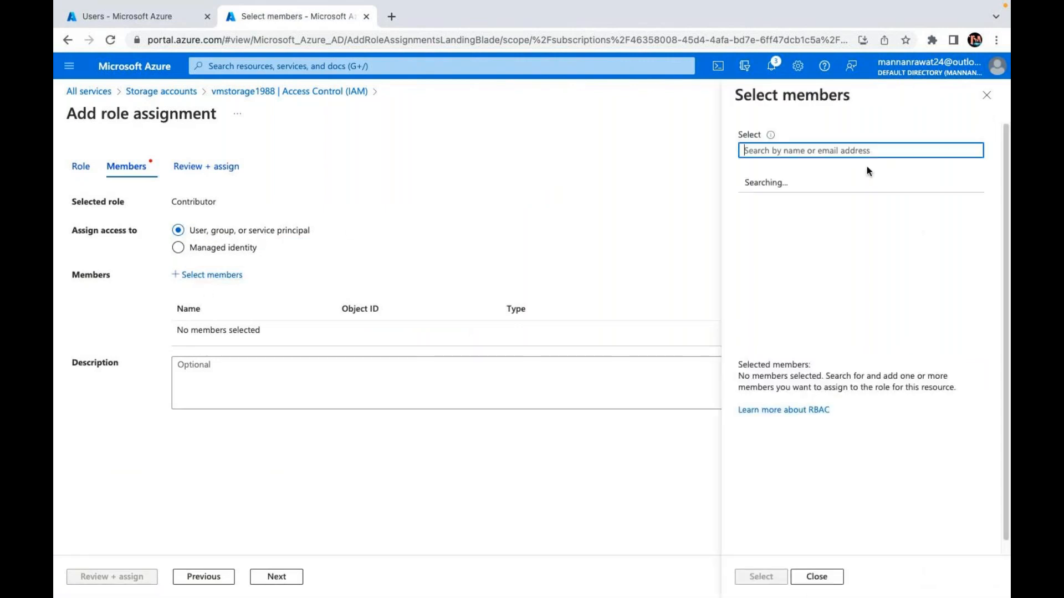
{"action": "left_click", "coordinate": [842, 151]}
{"action": "type", "text": "g"}
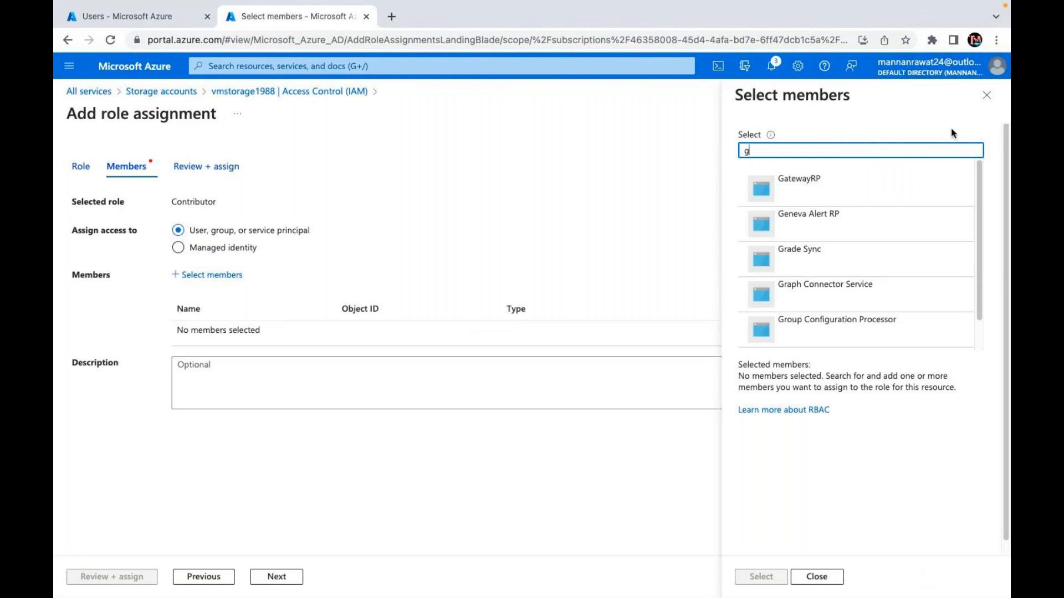
{"action": "left_click", "coordinate": [817, 578]}
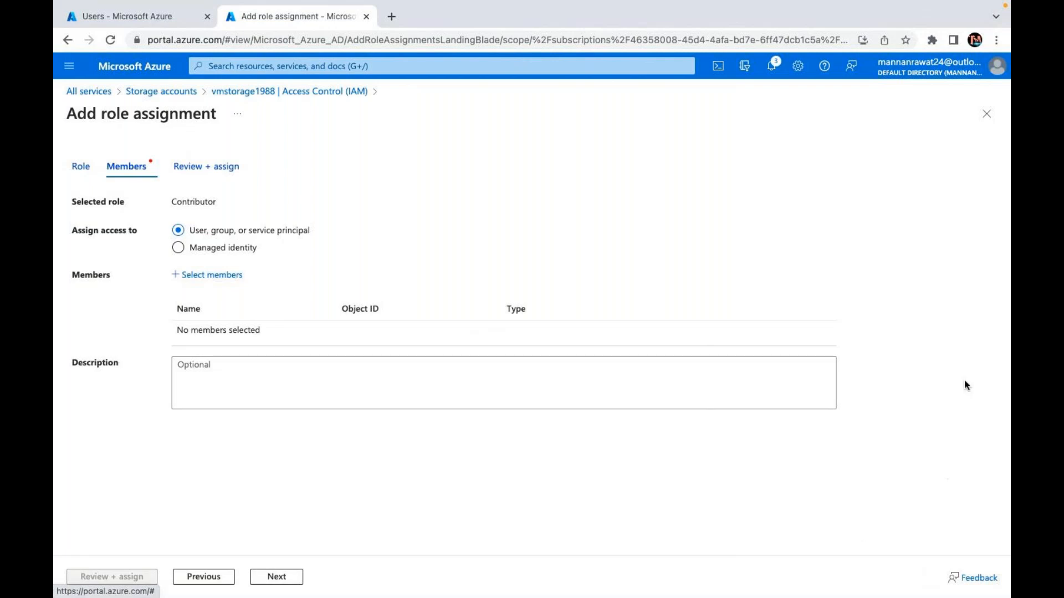
{"action": "left_click", "coordinate": [987, 113]}
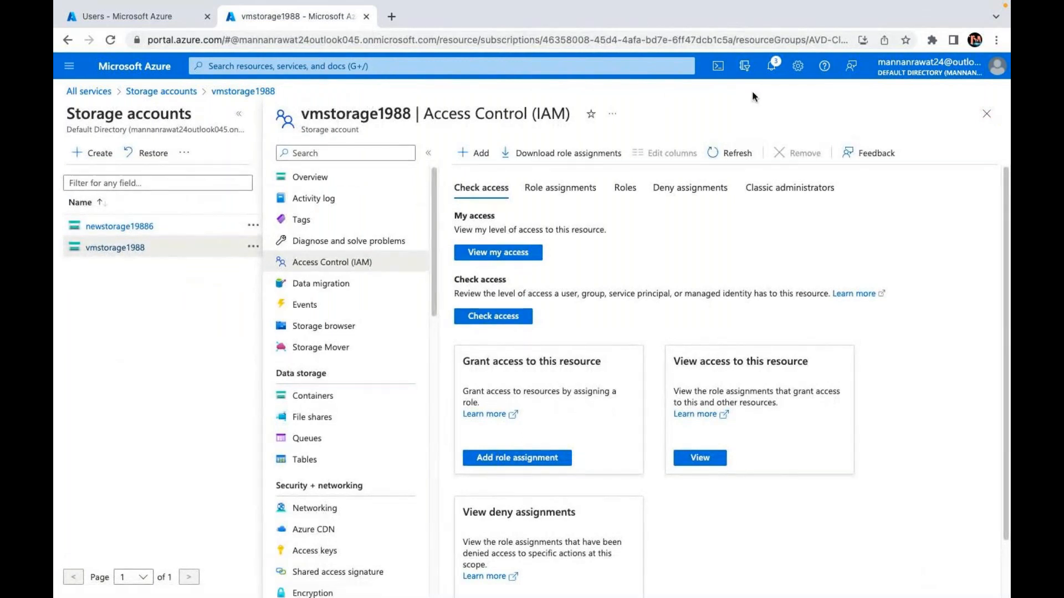
{"action": "left_click", "coordinate": [773, 69]}
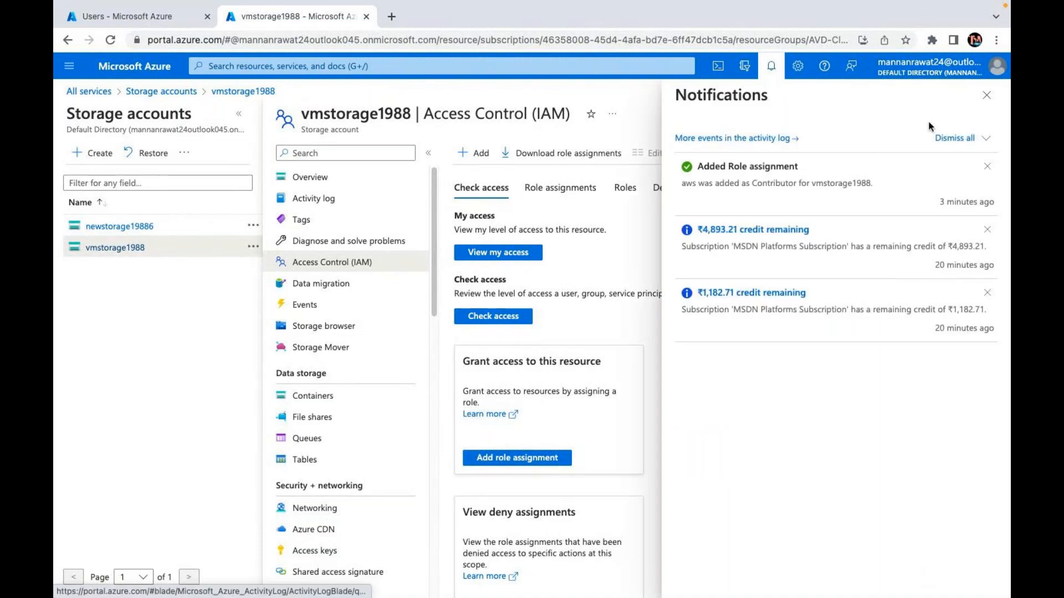
{"action": "left_click", "coordinate": [986, 102]}
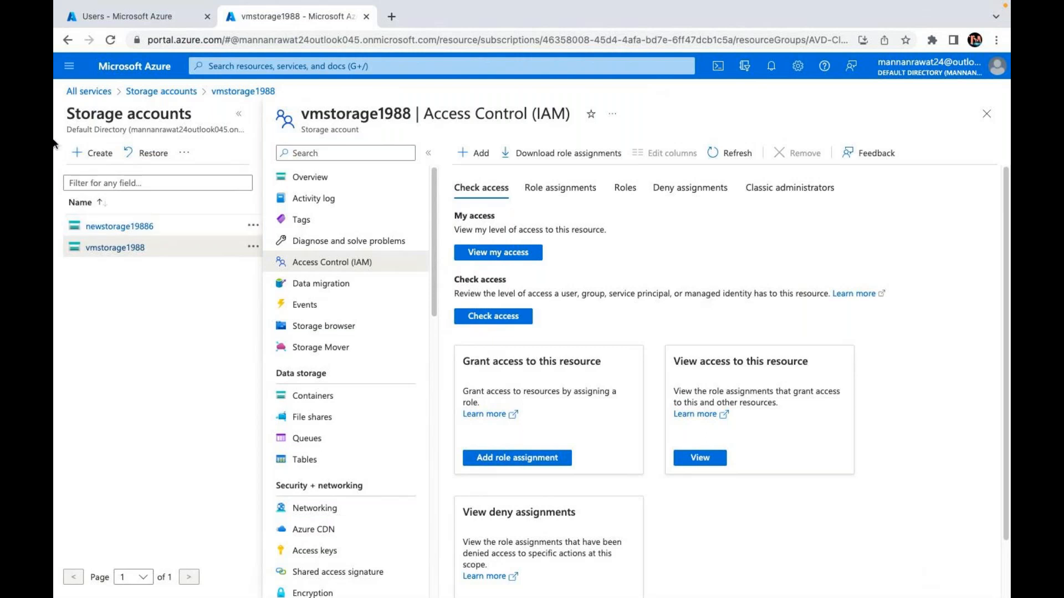
Step: Open the aws user's profile from the Users list, declining the Revoke sessions prompt with No
{"action": "left_click", "coordinate": [148, 17]}
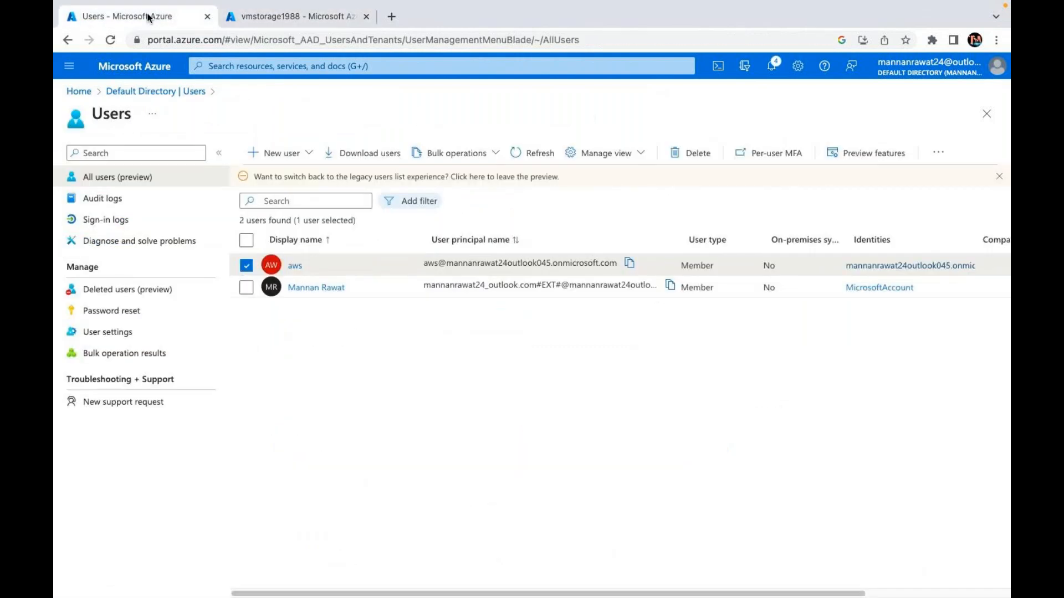
{"action": "left_click", "coordinate": [242, 270]}
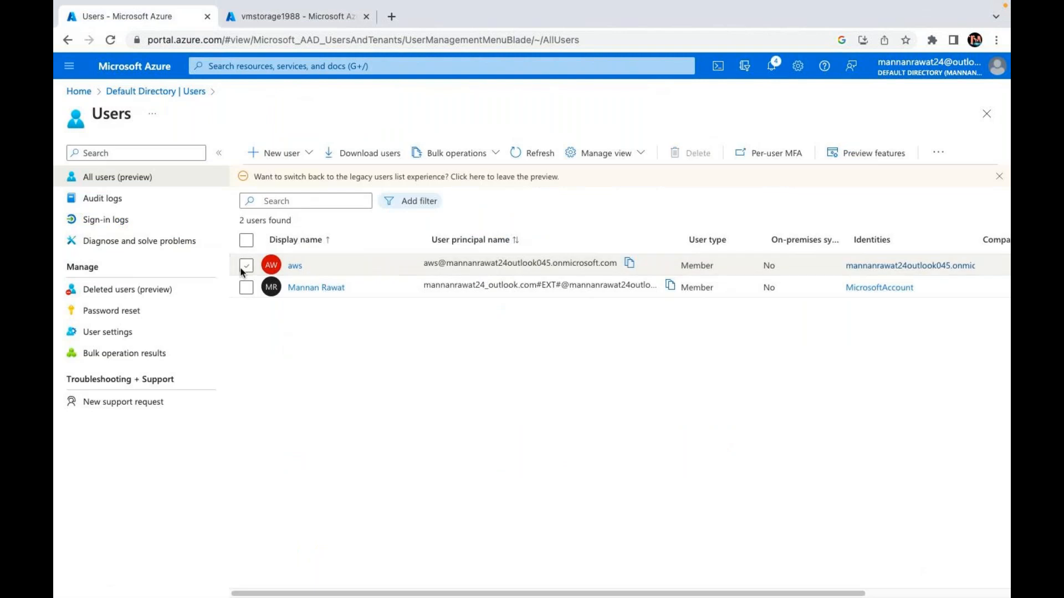
{"action": "left_click", "coordinate": [296, 271]}
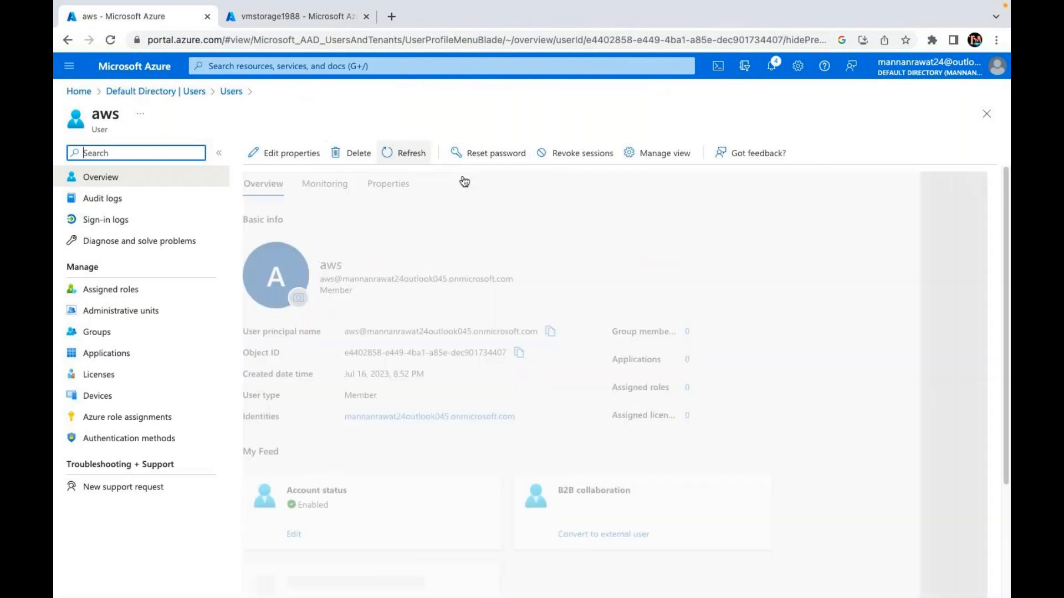
{"action": "left_click", "coordinate": [585, 162]}
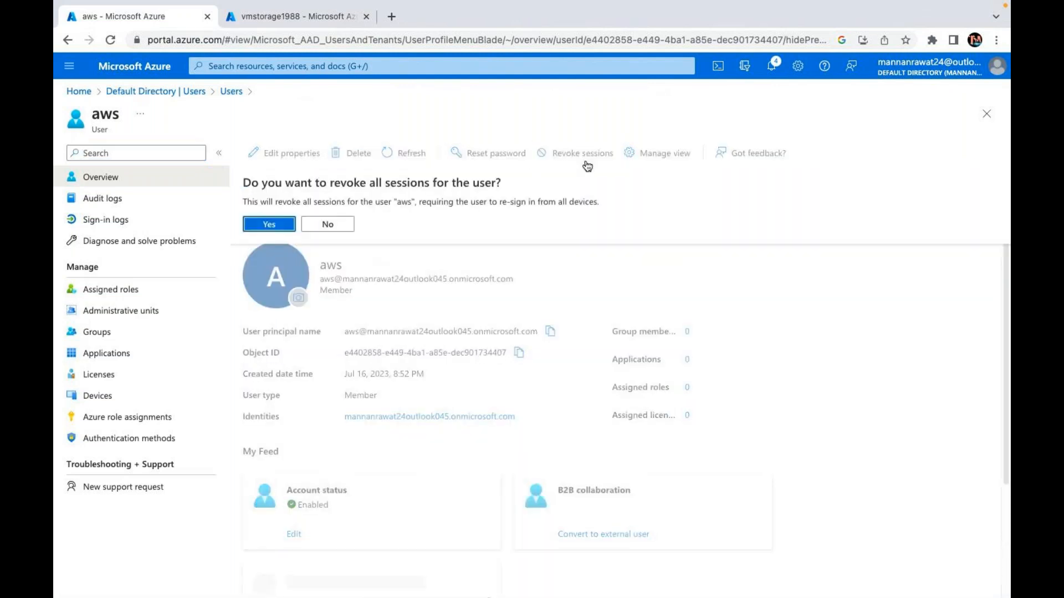
{"action": "left_click", "coordinate": [326, 225]}
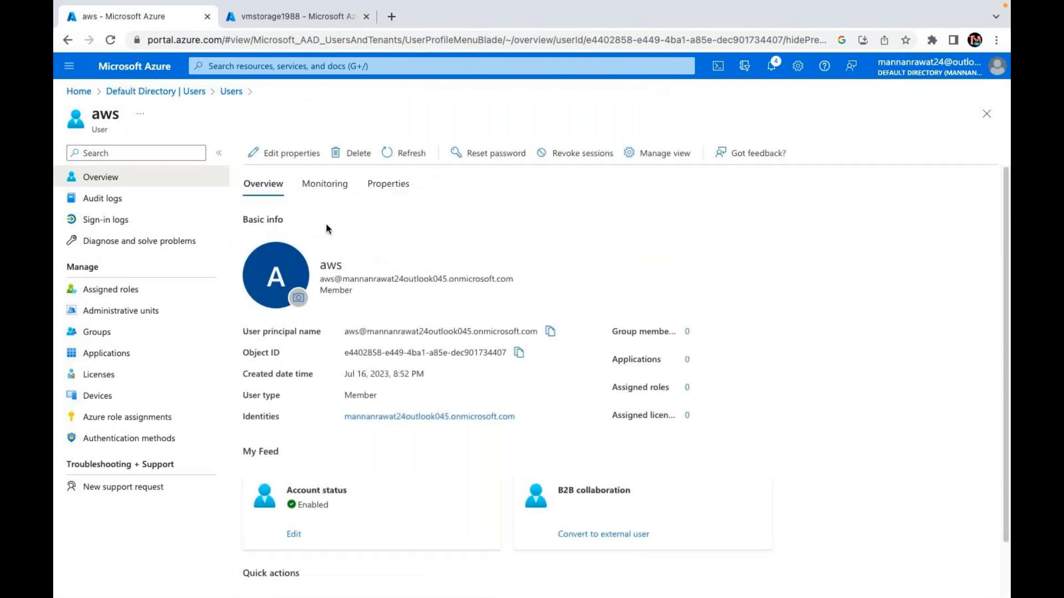
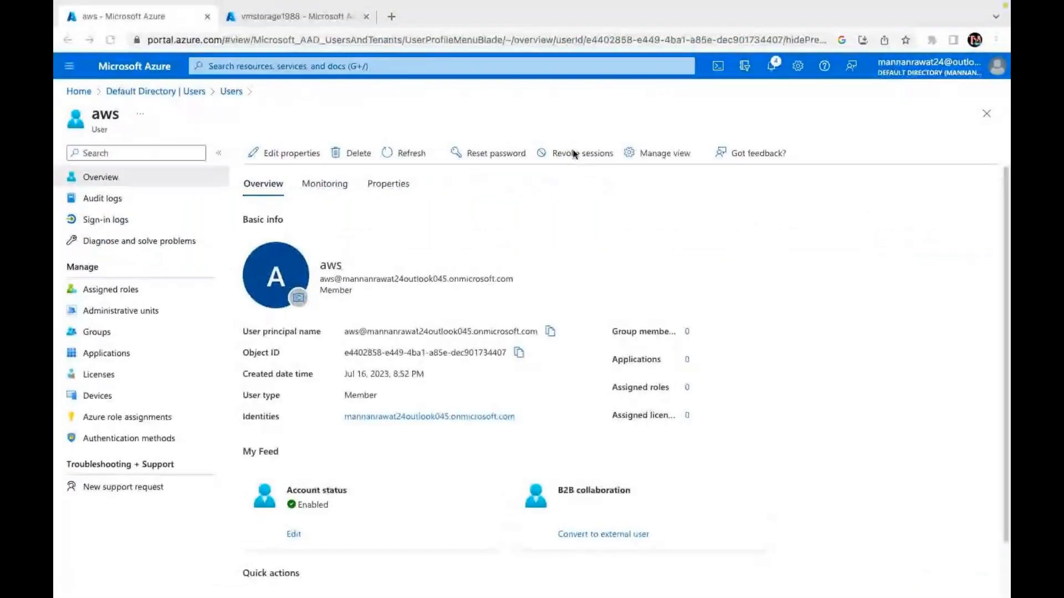
Step: Revoke all sign-in sessions for the aws user and refresh the Users list
{"action": "left_click", "coordinate": [554, 153]}
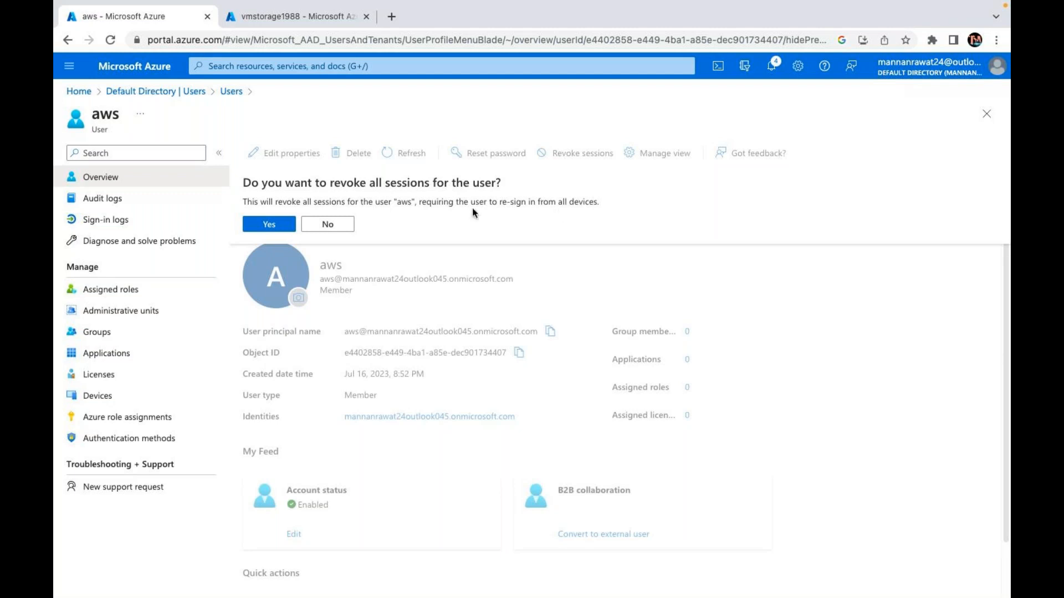
{"action": "left_click", "coordinate": [280, 225]}
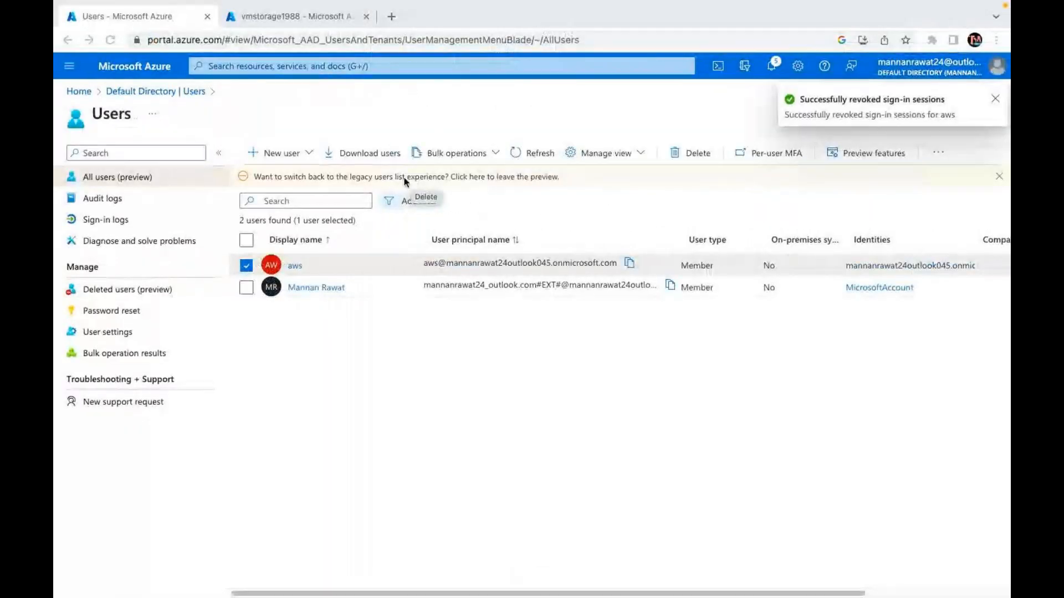
{"action": "left_click", "coordinate": [512, 155]}
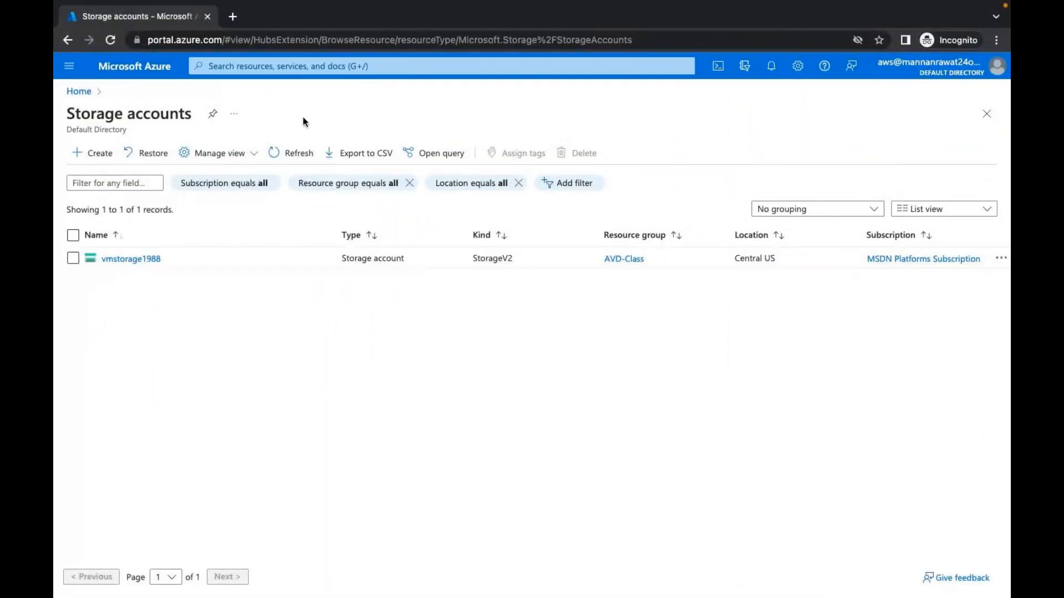
Step: Reload the aws user's Storage accounts page twice, open vmstorage1988, then return to Home
{"action": "left_click", "coordinate": [112, 43]}
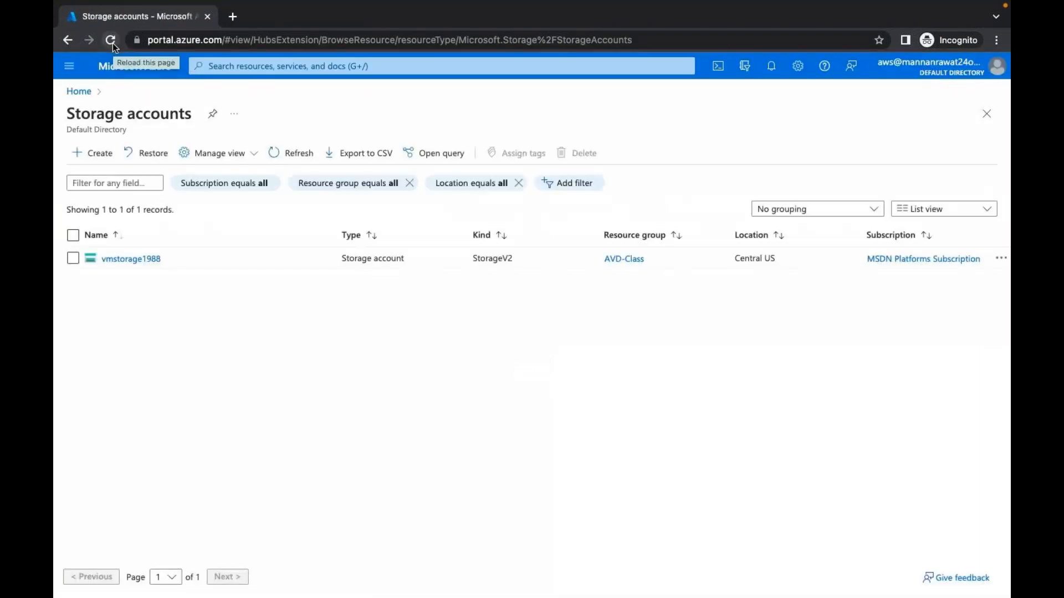
{"action": "left_click", "coordinate": [110, 40]}
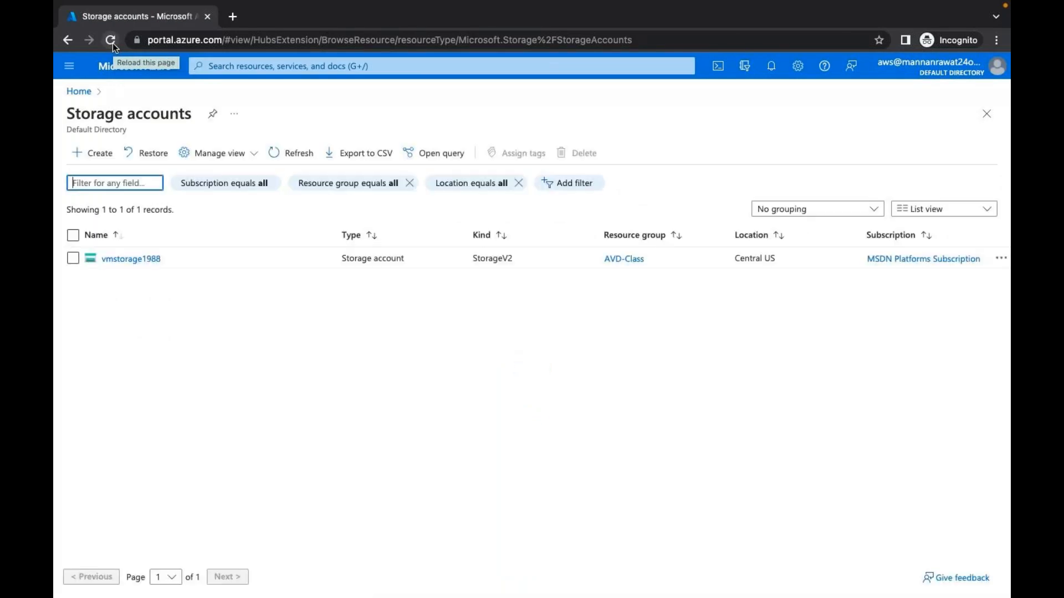
{"action": "left_click", "coordinate": [153, 265]}
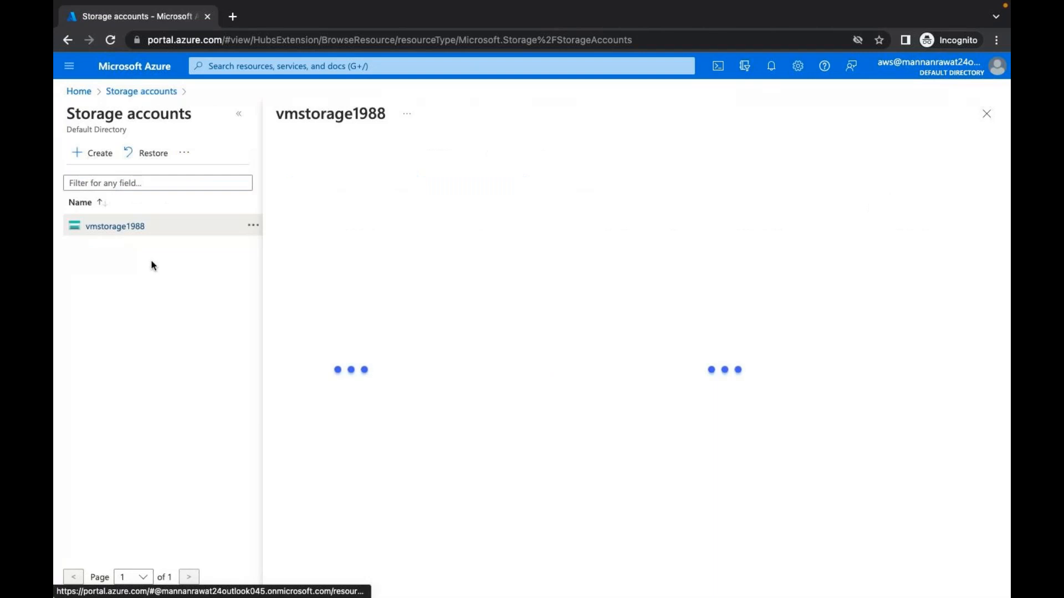
{"action": "left_click", "coordinate": [148, 82]}
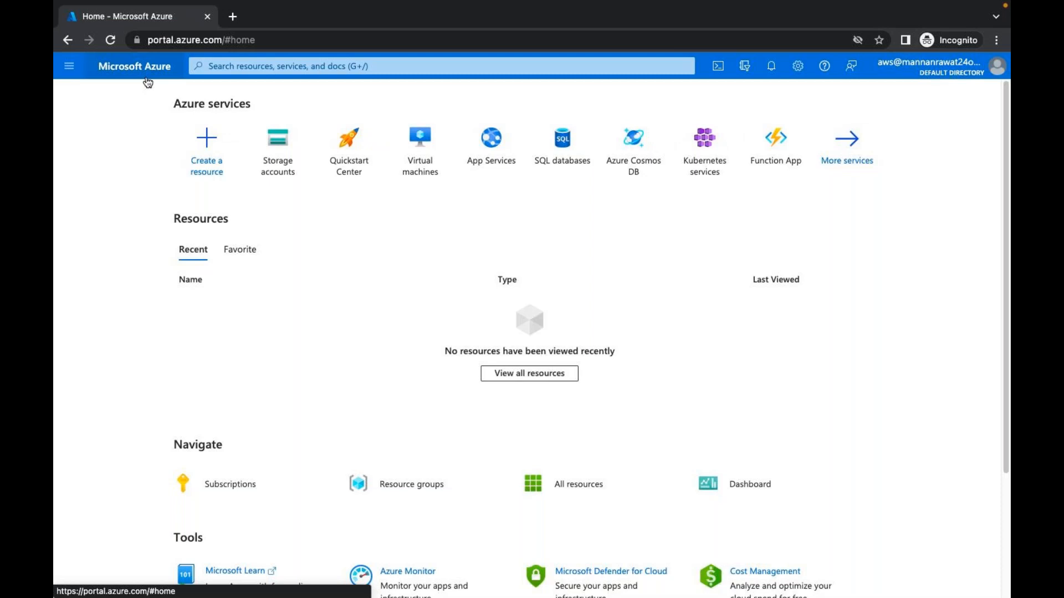
Step: Reload the aws user's portal Home page three times to test whether the session survives
{"action": "left_click", "coordinate": [113, 43]}
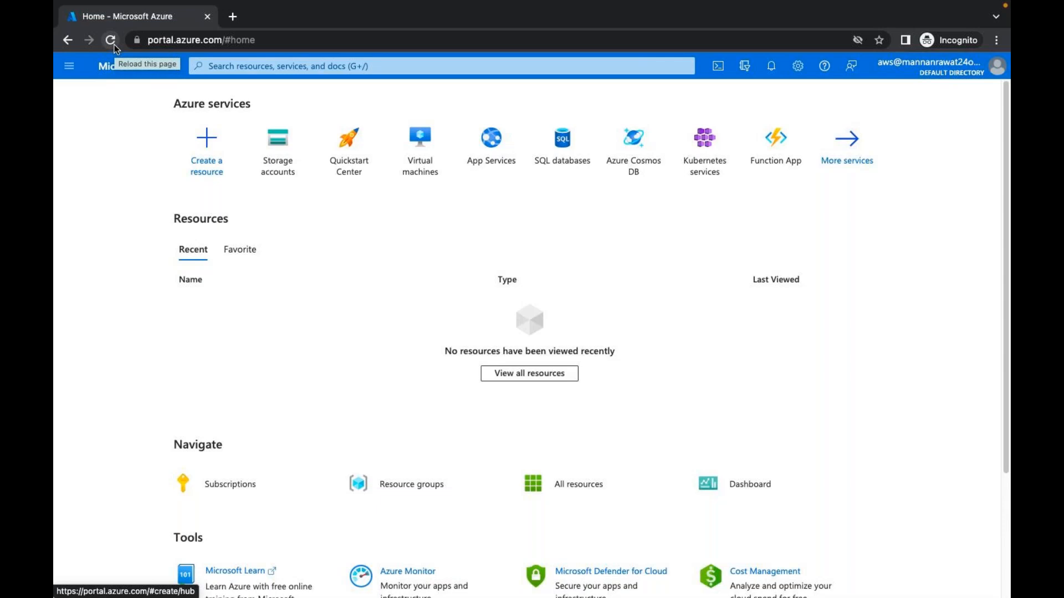
{"action": "left_click", "coordinate": [110, 40]}
{"action": "left_click", "coordinate": [111, 39]}
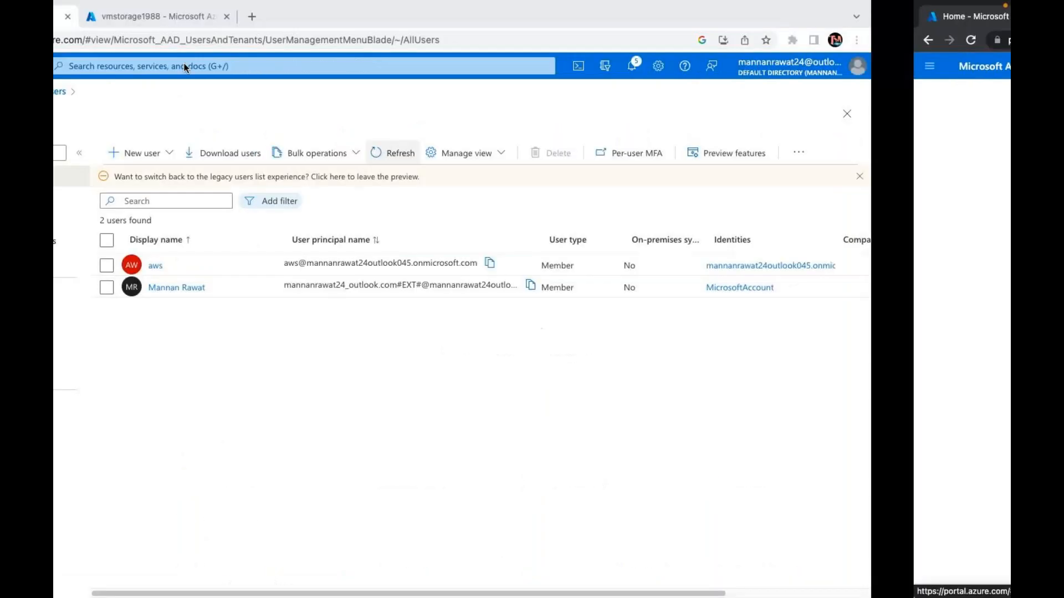
Step: Refresh the Users list, open aws, and revoke its sign-in sessions
{"action": "left_click", "coordinate": [397, 157]}
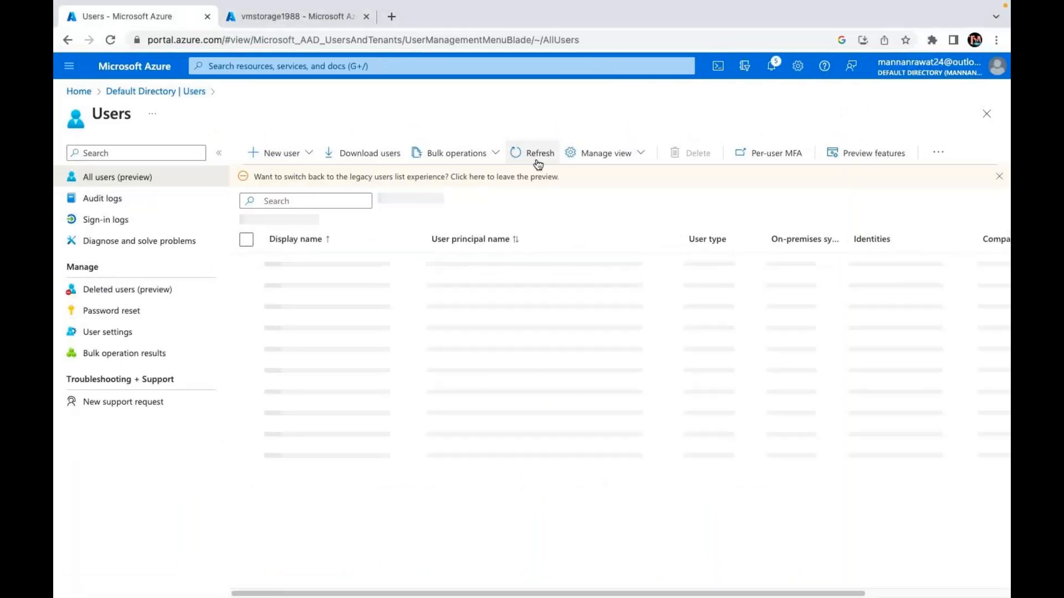
{"action": "left_click", "coordinate": [298, 269]}
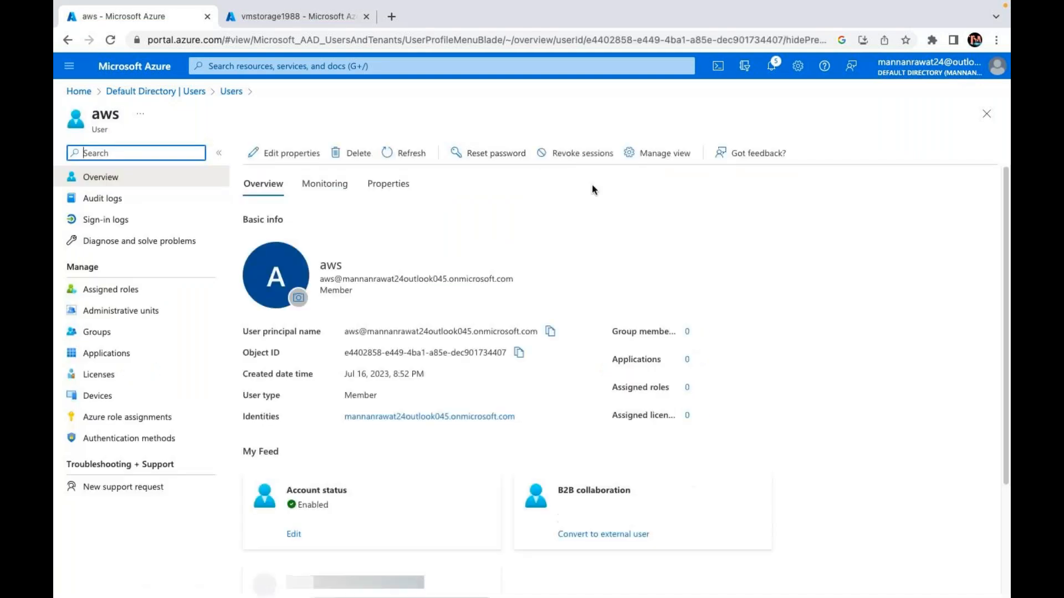
{"action": "left_click", "coordinate": [576, 153]}
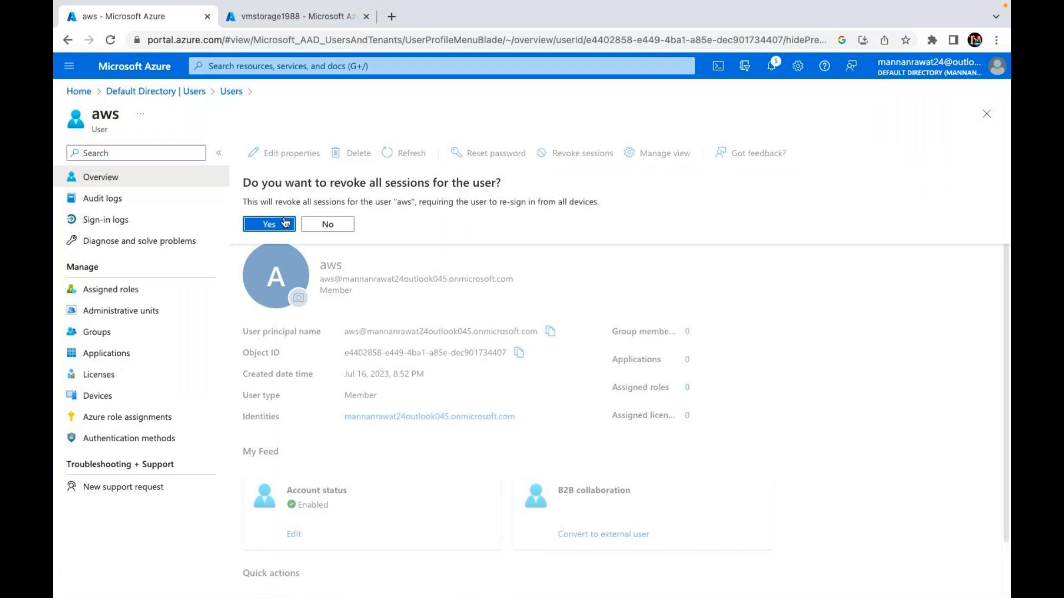
{"action": "left_click", "coordinate": [284, 223]}
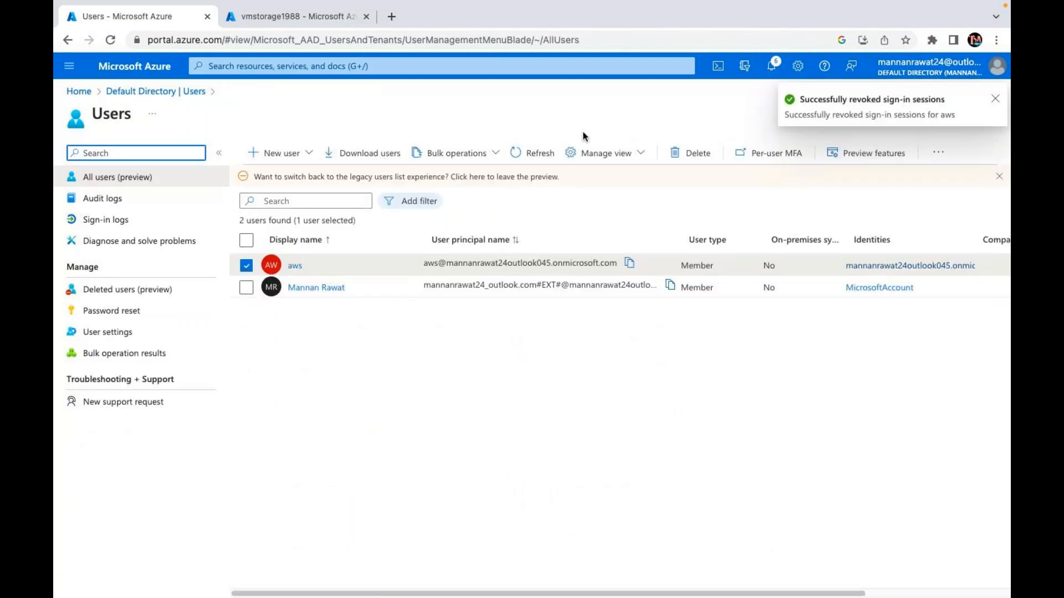
{"action": "left_click", "coordinate": [540, 152]}
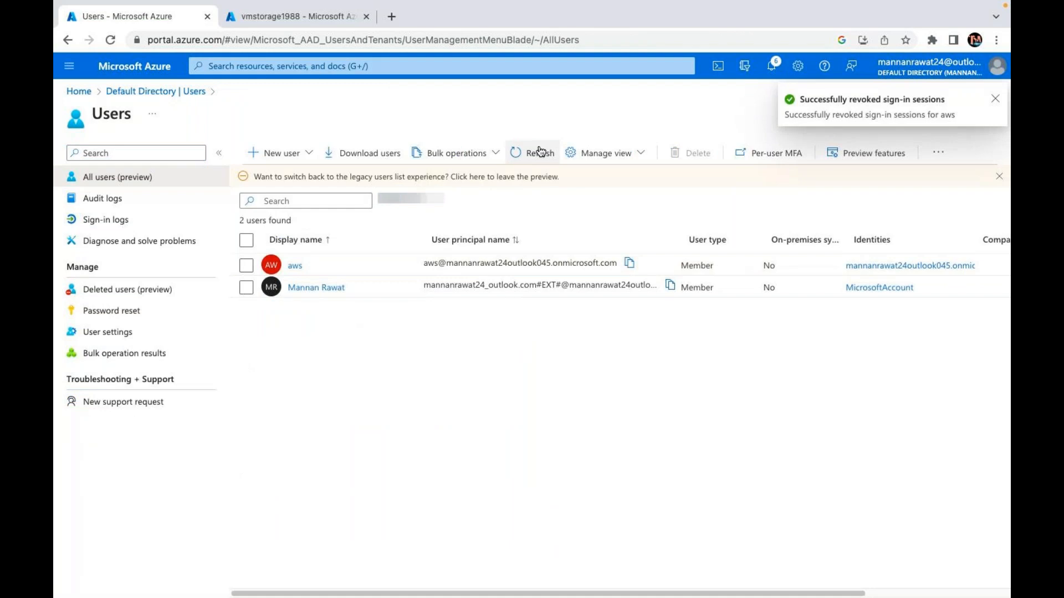
Step: Revoke the aws user's sessions a second time and refresh the Users list
{"action": "left_click", "coordinate": [540, 152]}
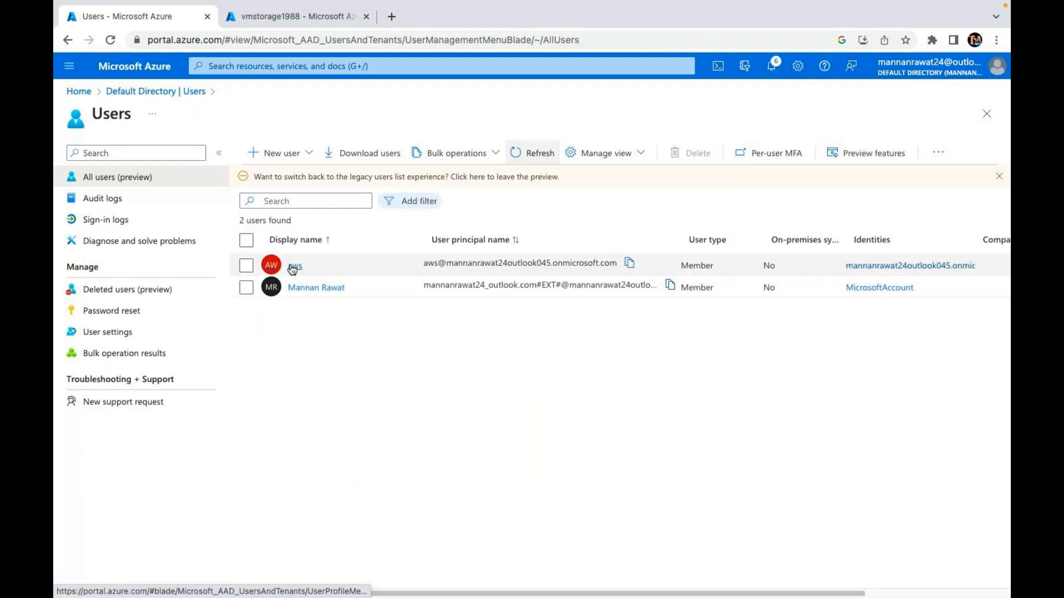
{"action": "left_click", "coordinate": [294, 267]}
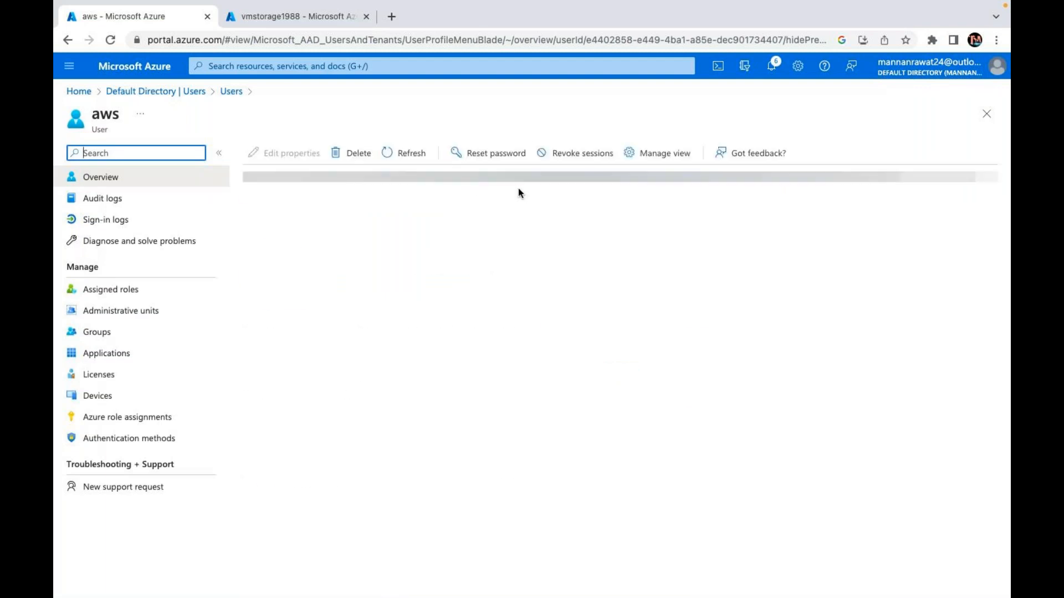
{"action": "left_click", "coordinate": [576, 152]}
{"action": "left_click", "coordinate": [278, 225]}
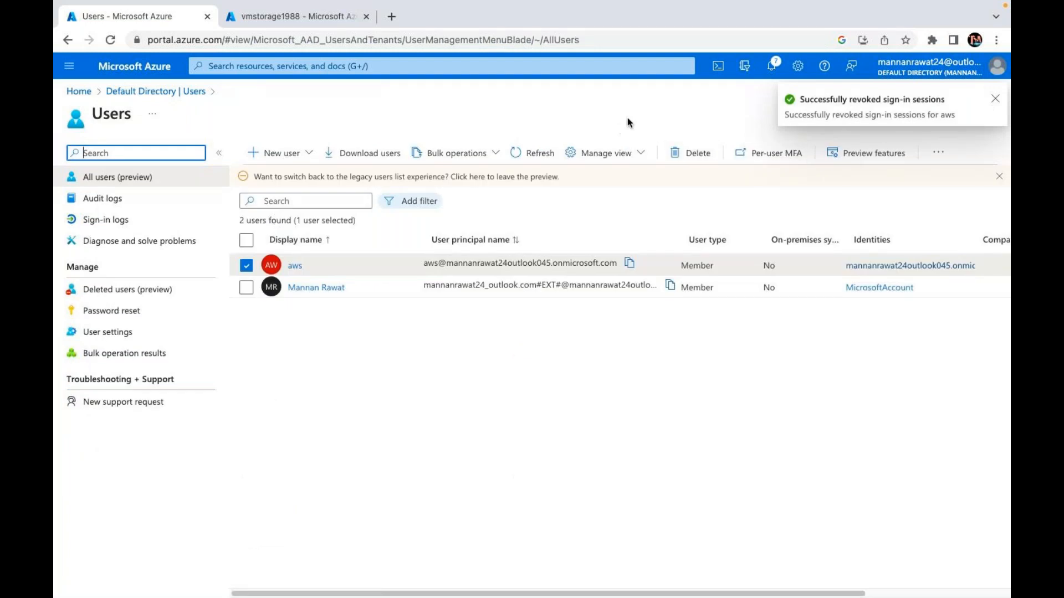
{"action": "left_click", "coordinate": [537, 157]}
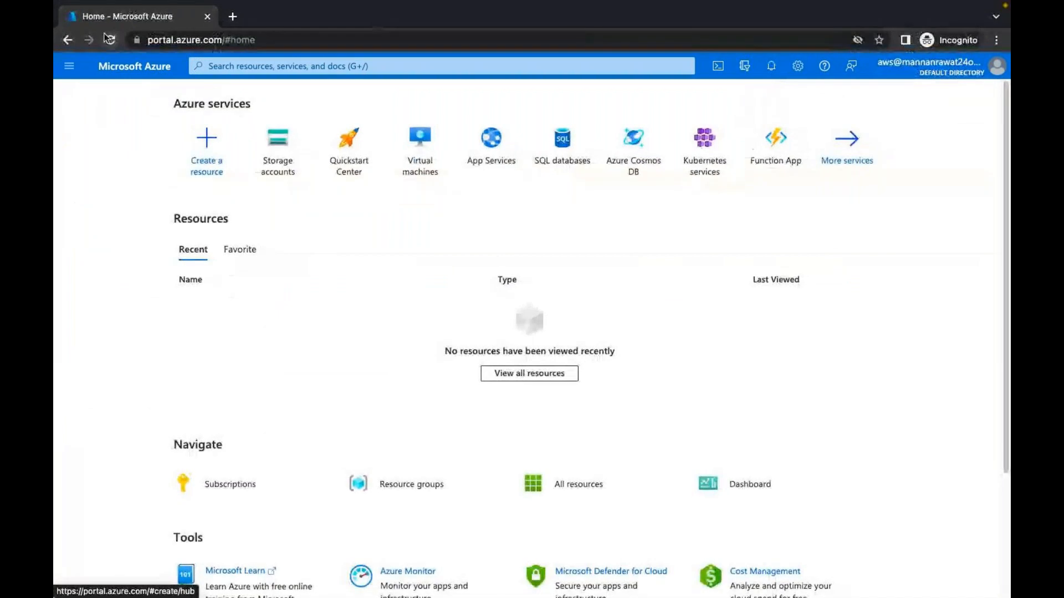
{"action": "left_click", "coordinate": [107, 39]}
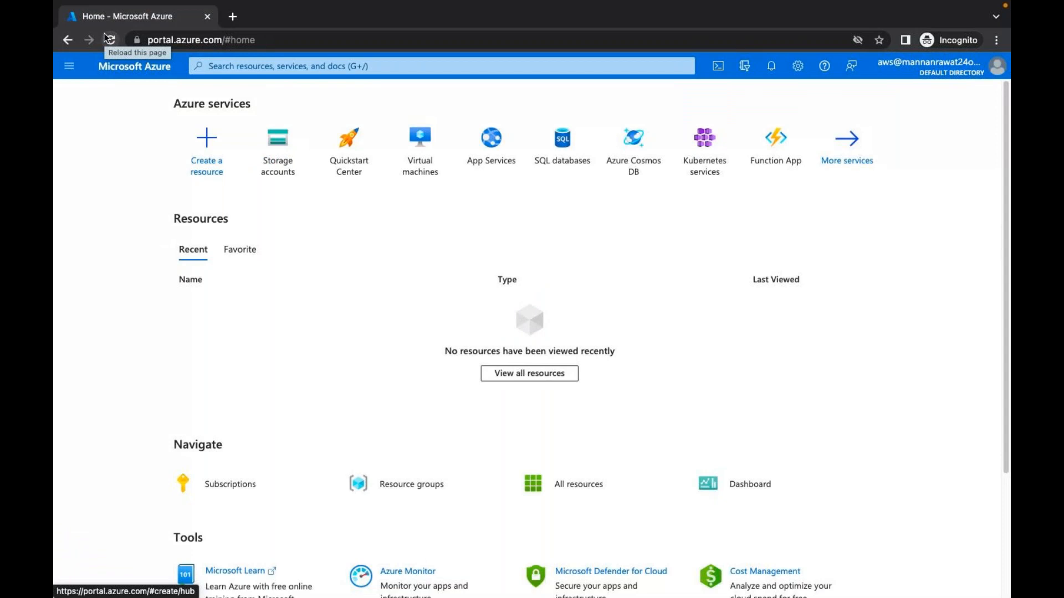
{"action": "left_click", "coordinate": [110, 41]}
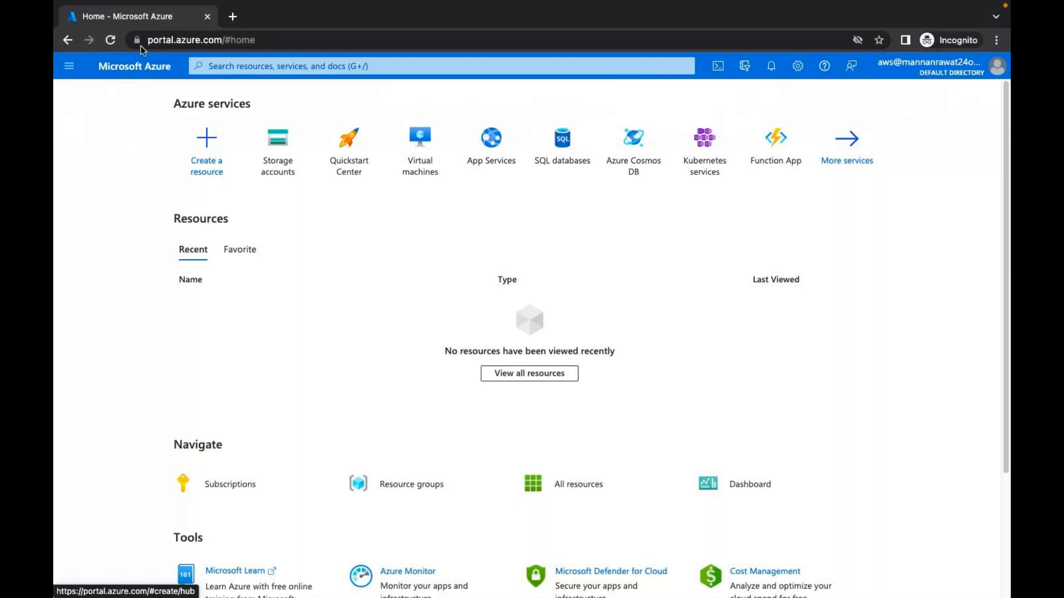
{"action": "left_click", "coordinate": [111, 43]}
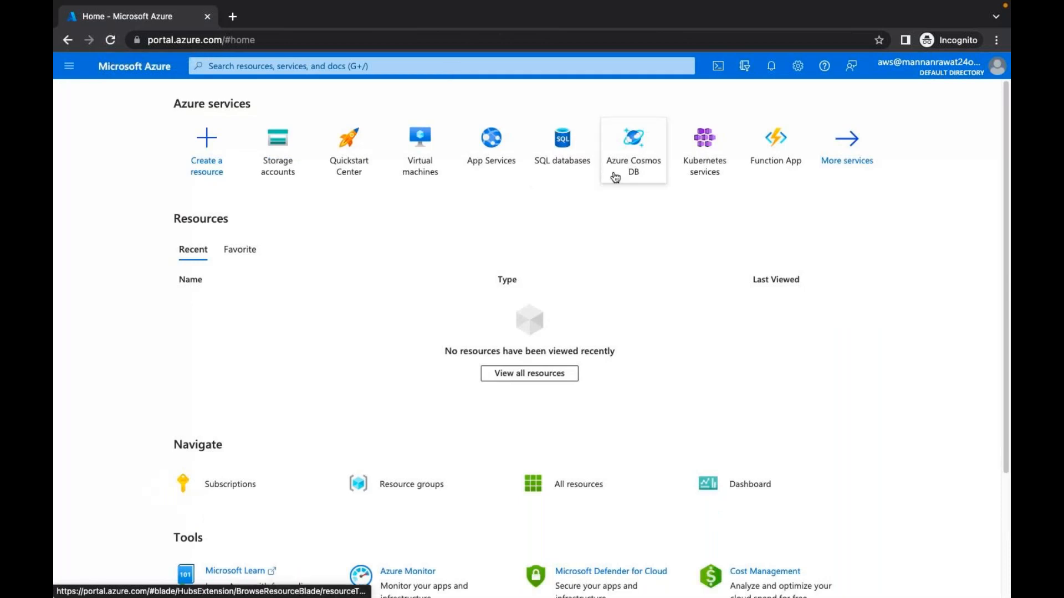
Step: Open the aws profile, return to the Users list, scroll across its columns and refresh it
{"action": "left_click", "coordinate": [279, 172]}
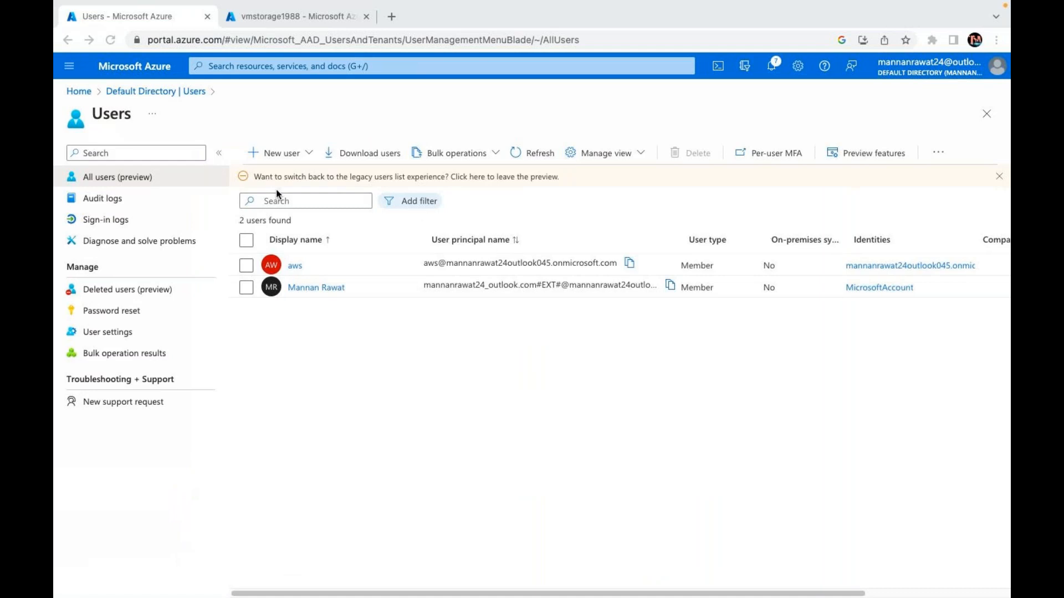
{"action": "left_click", "coordinate": [294, 267]}
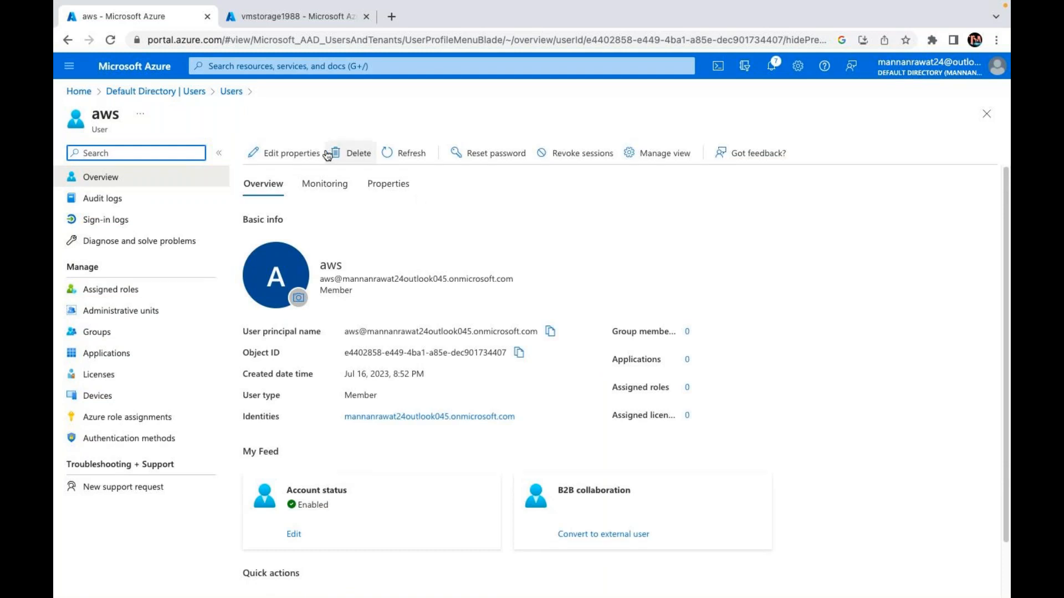
{"action": "left_click", "coordinate": [230, 91]}
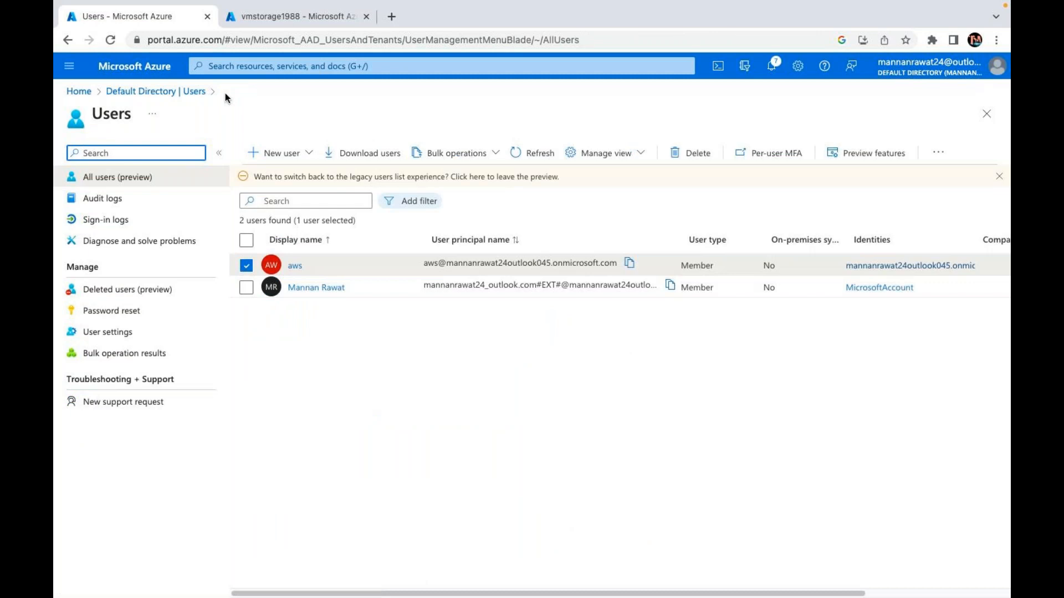
{"action": "left_click", "coordinate": [245, 267]}
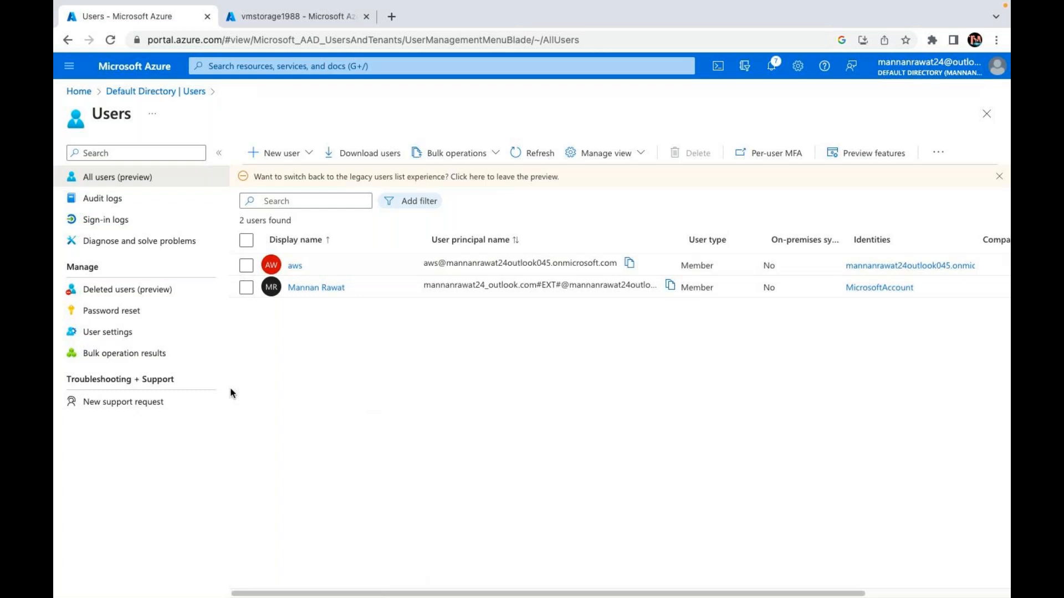
{"action": "scroll", "coordinate": [230, 387], "scroll_direction": "right", "scroll_amount": 1}
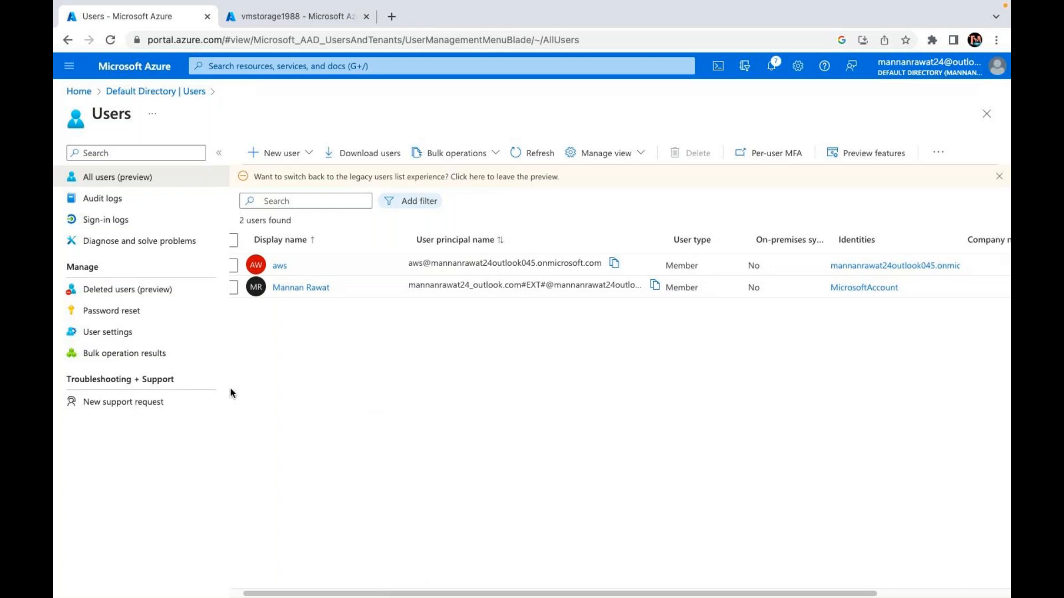
{"action": "scroll", "coordinate": [231, 387], "scroll_direction": "left", "scroll_amount": 1}
{"action": "scroll", "coordinate": [231, 393], "scroll_direction": "right", "scroll_amount": 1}
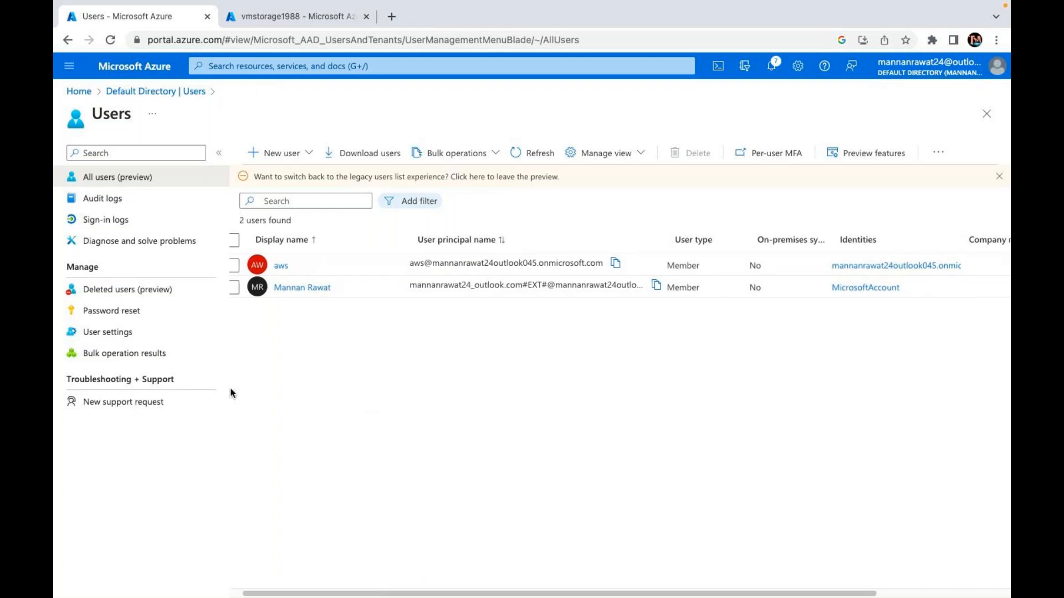
{"action": "scroll", "coordinate": [231, 388], "scroll_direction": "right", "scroll_amount": 1}
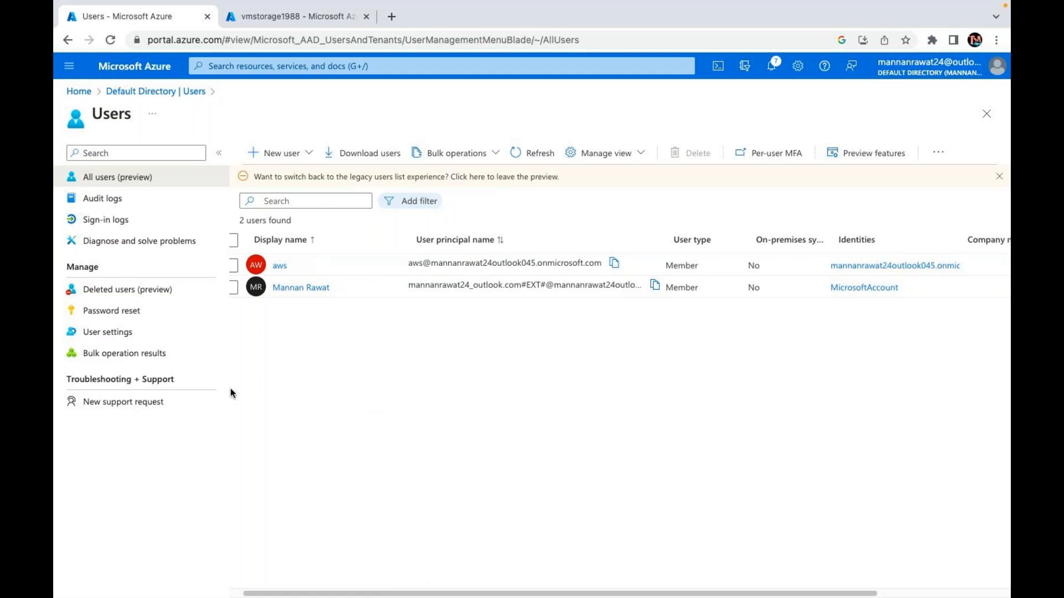
{"action": "scroll", "coordinate": [230, 390], "scroll_direction": "right", "scroll_amount": 1}
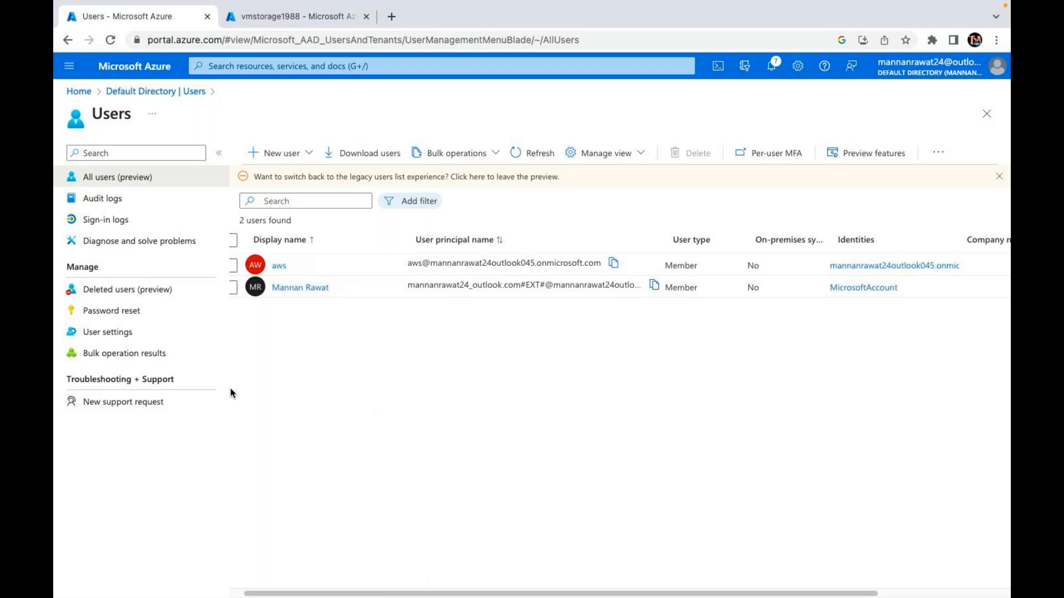
{"action": "left_click", "coordinate": [535, 153]}
Step: Switch from the OneNote access diagram back to the Azure portal Home page
{"action": "key", "text": "ctrl+Left"}
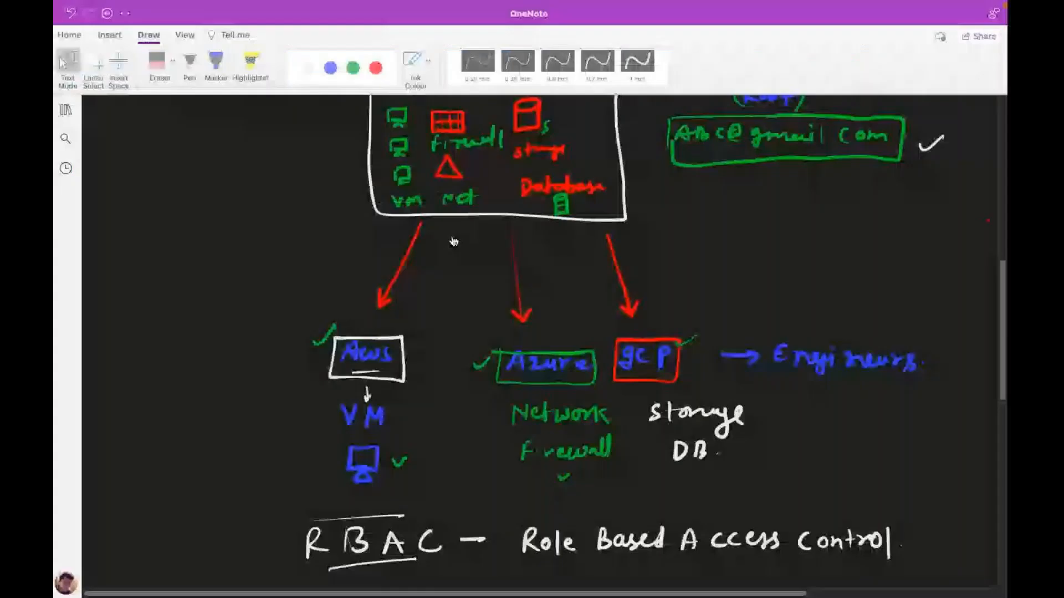
{"action": "key", "text": "ctrl+Left"}
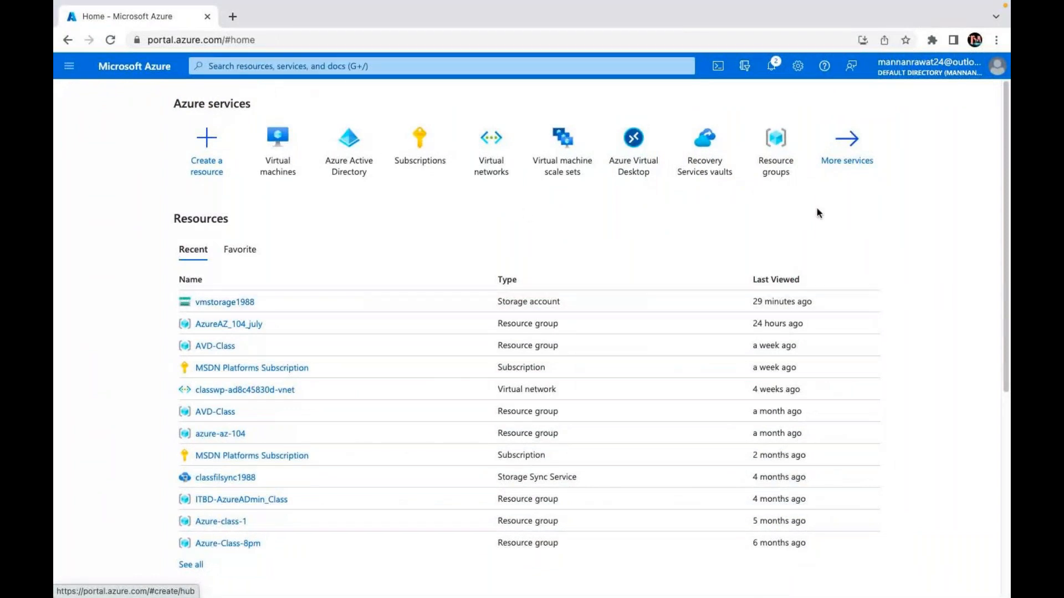
Step: Open Azure Active Directory from Home and go to its All users list
{"action": "mouse_move", "coordinate": [373, 173]}
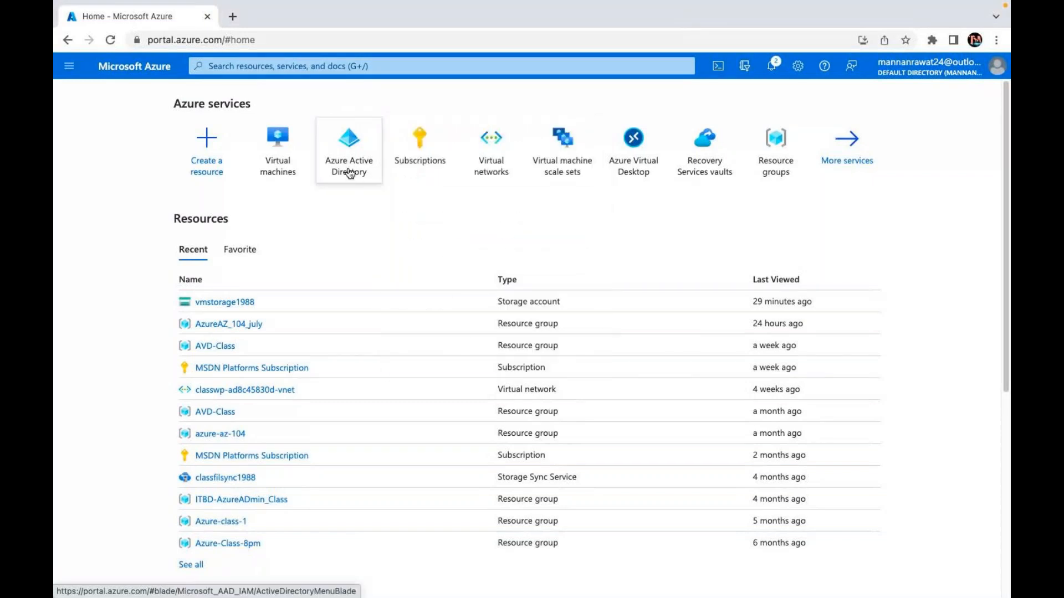
{"action": "left_click", "coordinate": [349, 171]}
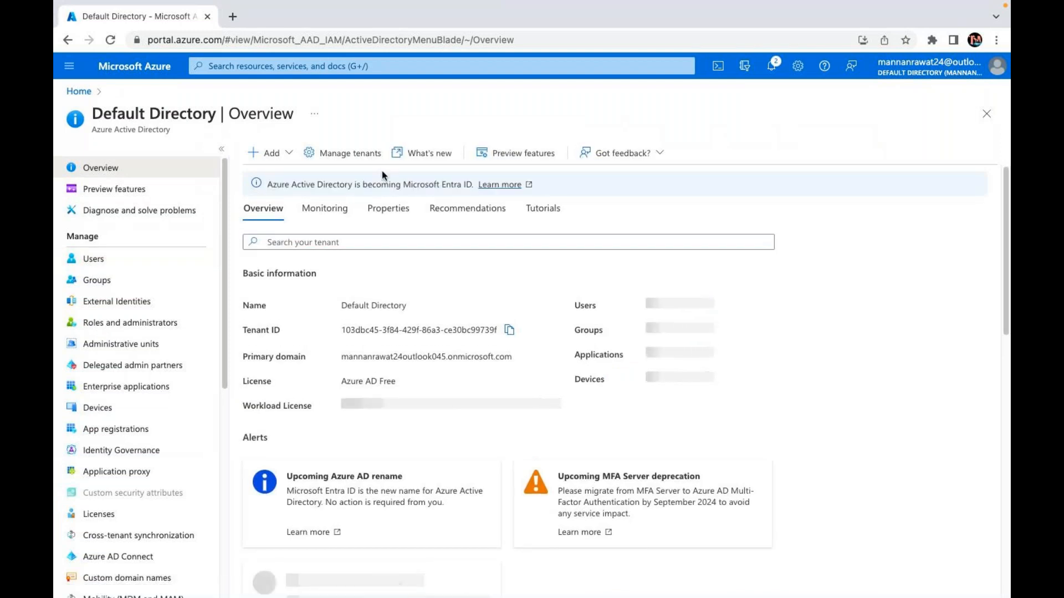
{"action": "left_click", "coordinate": [125, 262]}
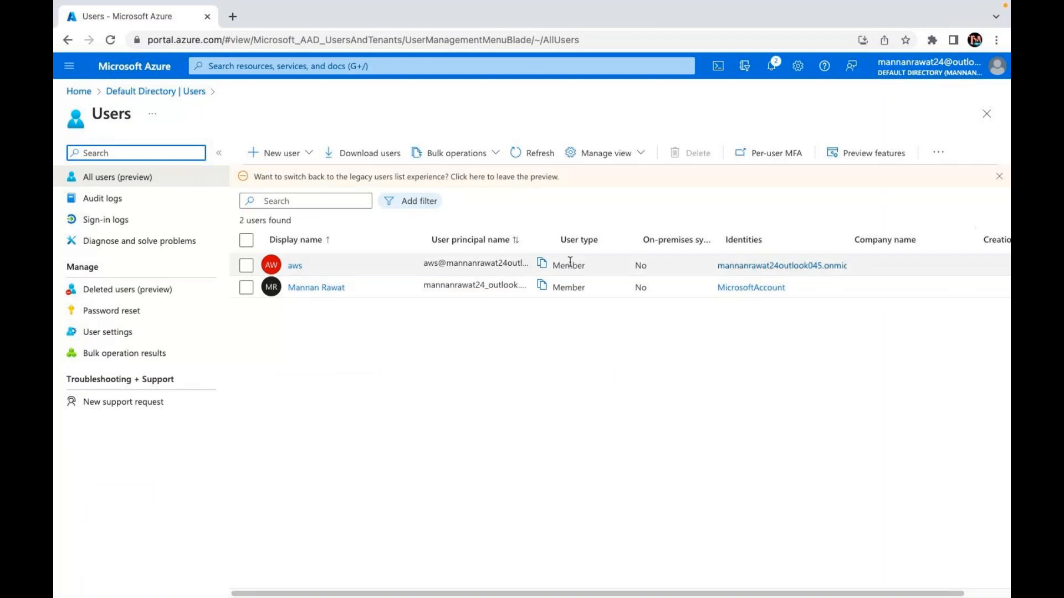
Step: Widen the User principal name column so the full sign-in names show
{"action": "left_click_drag", "start_coordinate": [552, 238], "coordinate": [641, 234]}
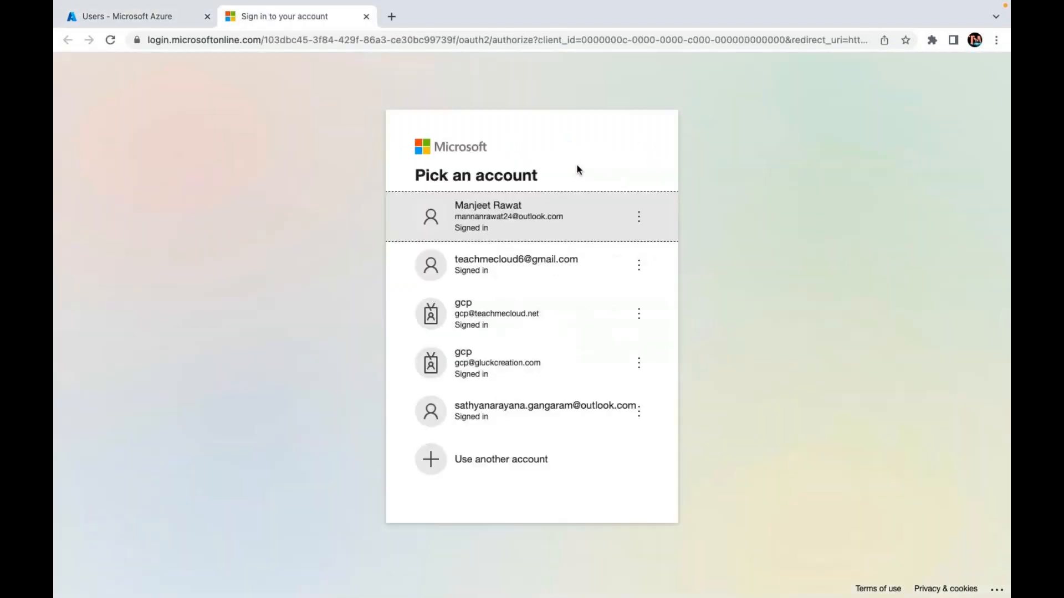
Step: Enable multi-factor authentication for the aws user on the per-user MFA page
{"action": "left_click", "coordinate": [531, 229]}
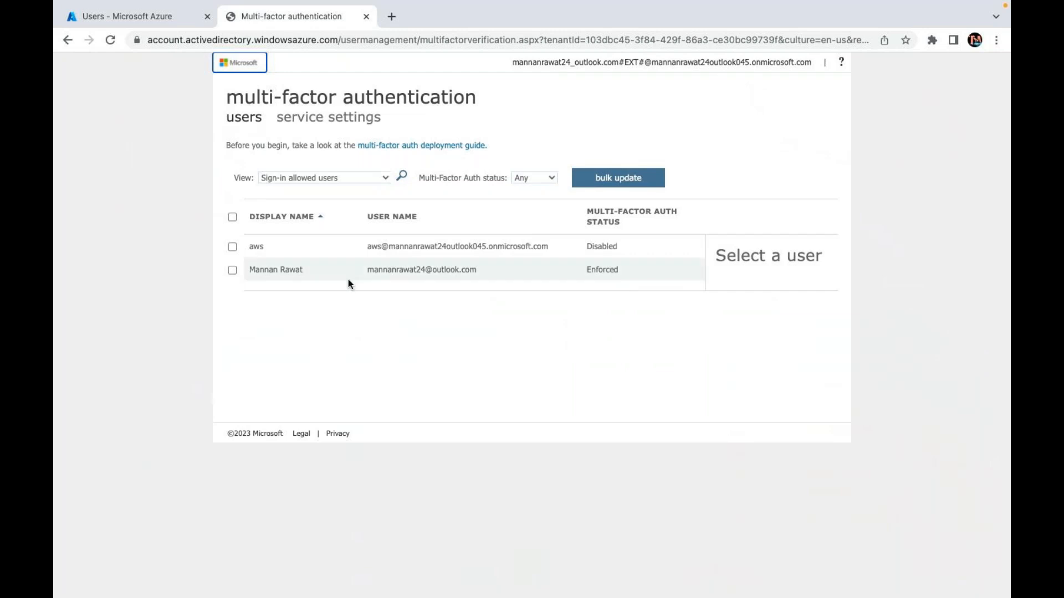
{"action": "left_click", "coordinate": [233, 247]}
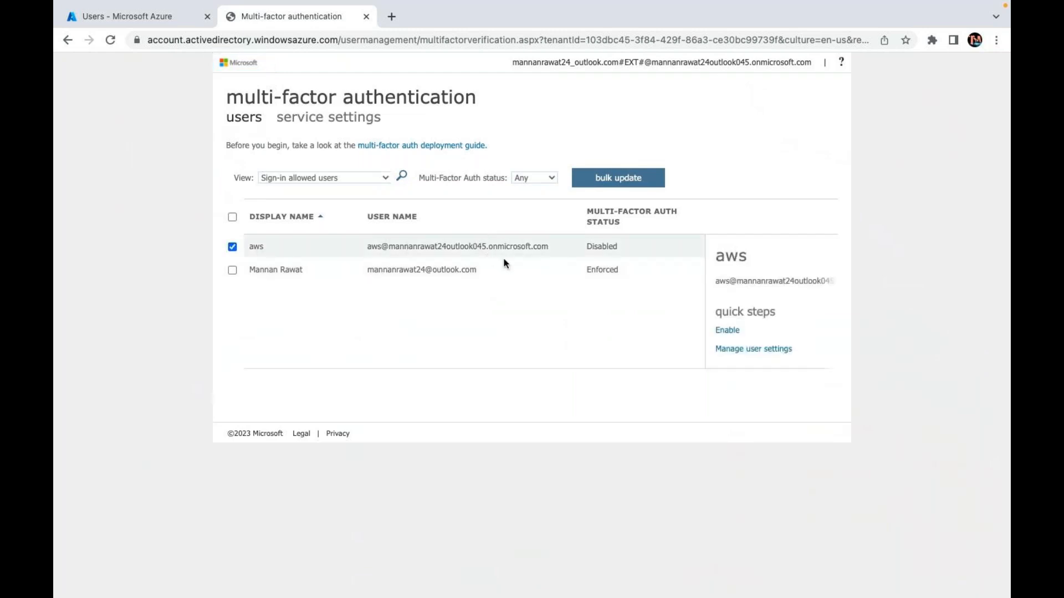
{"action": "left_click", "coordinate": [728, 332]}
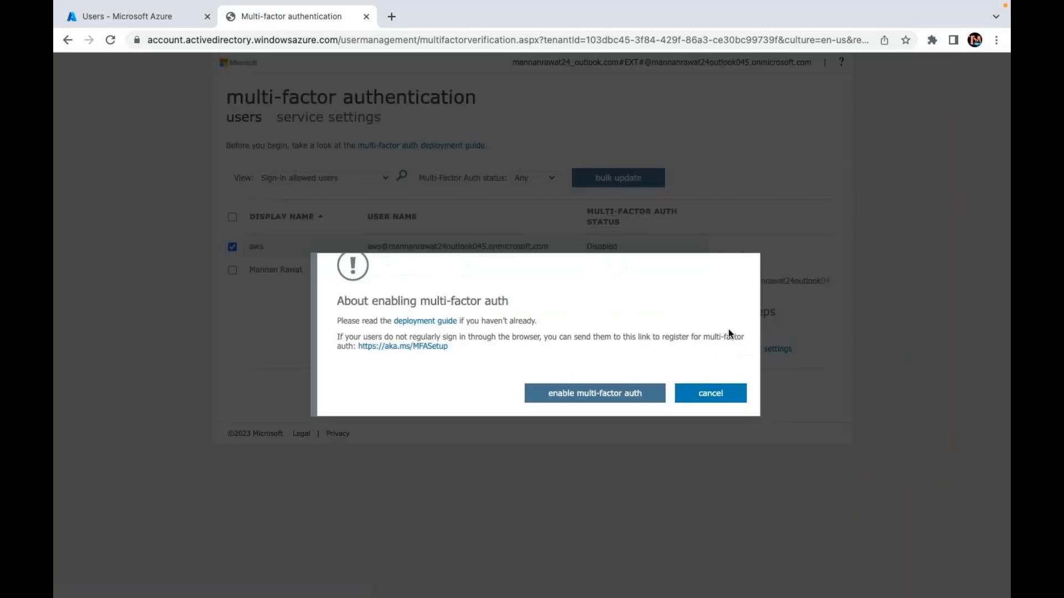
{"action": "left_click", "coordinate": [576, 397]}
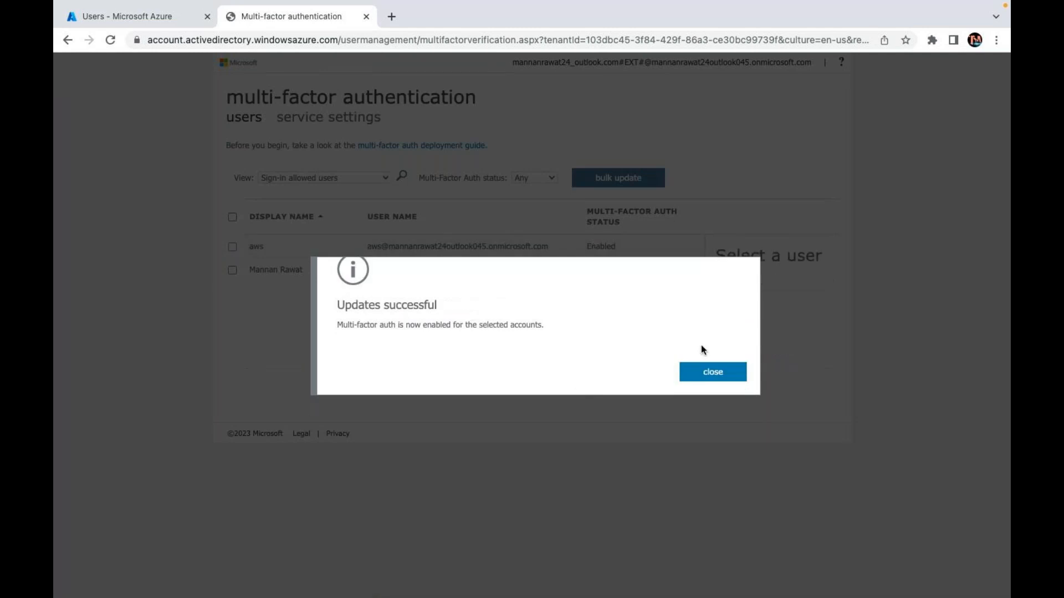
{"action": "left_click", "coordinate": [725, 374]}
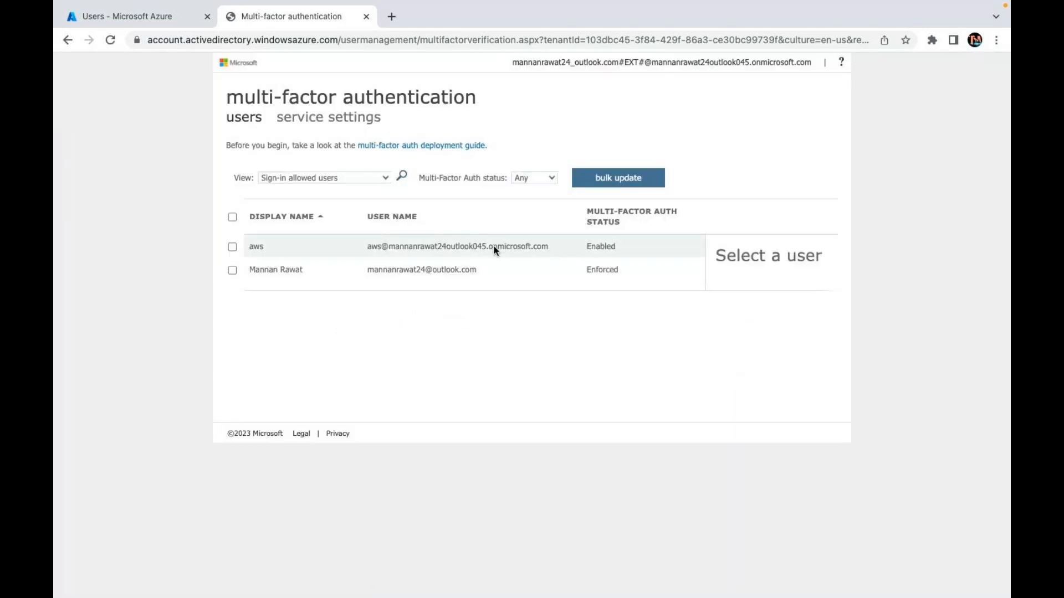
{"action": "left_click", "coordinate": [459, 247]}
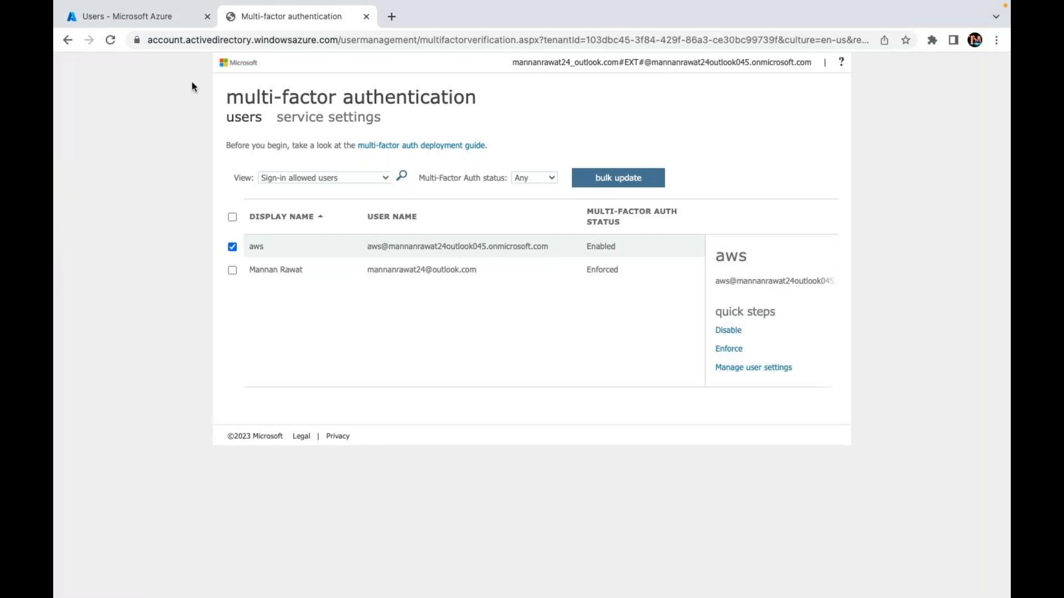
Step: Copy the aws user's principal name and open a new Chrome incognito window
{"action": "left_click", "coordinate": [170, 18]}
{"action": "left_click", "coordinate": [630, 269]}
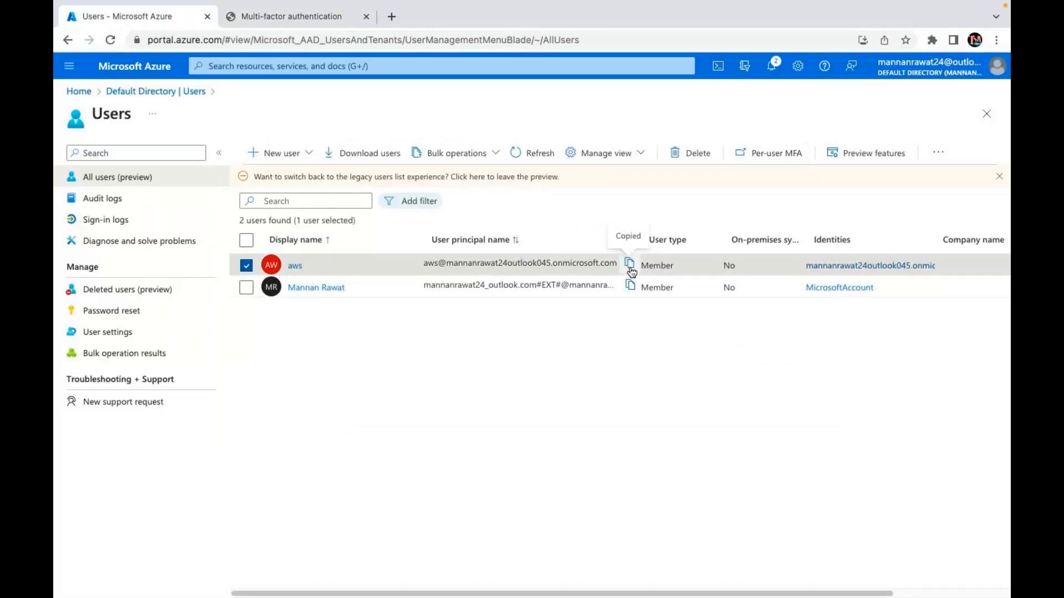
{"action": "left_click", "coordinate": [391, 16]}
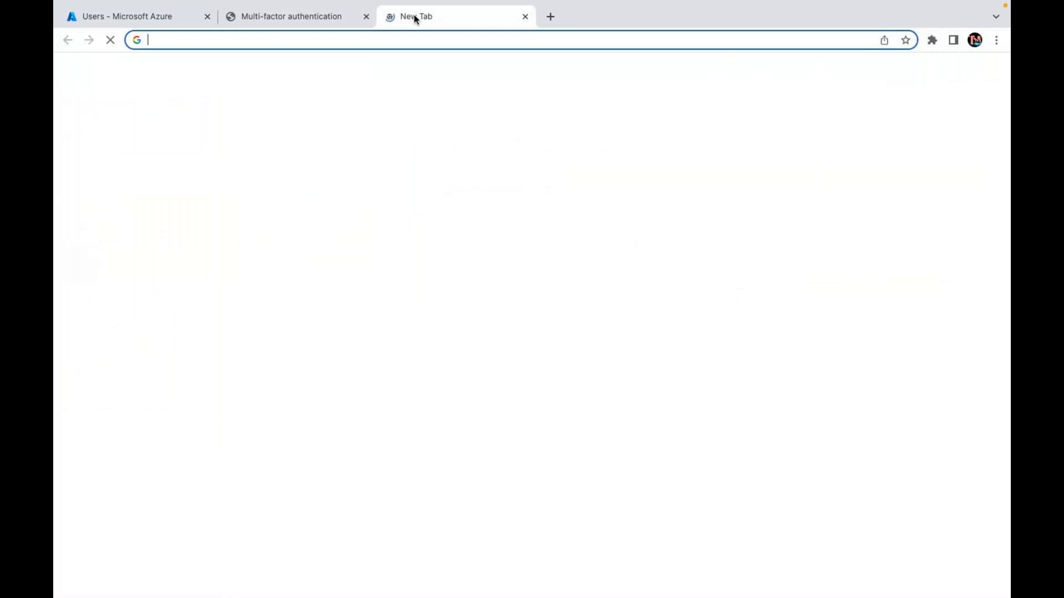
{"action": "left_click", "coordinate": [997, 40]}
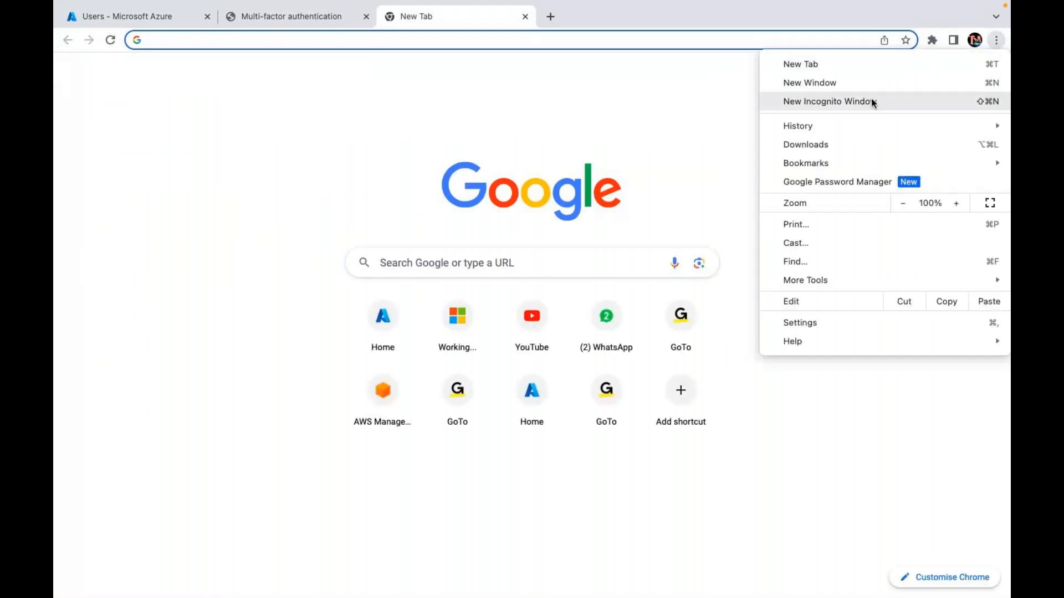
{"action": "left_click", "coordinate": [830, 102]}
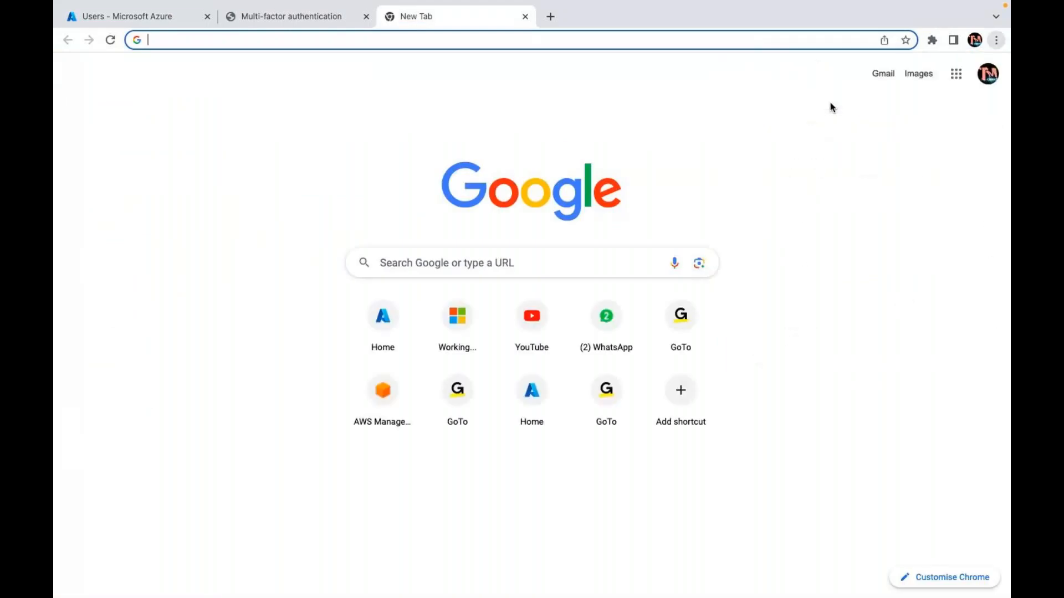
Step: Sign in to portal.azure.com as aws with its password, continuing to the extra verification setup
{"action": "type", "text": "poi"}
{"action": "key", "text": "BackSpace"}
{"action": "type", "text": "r"}
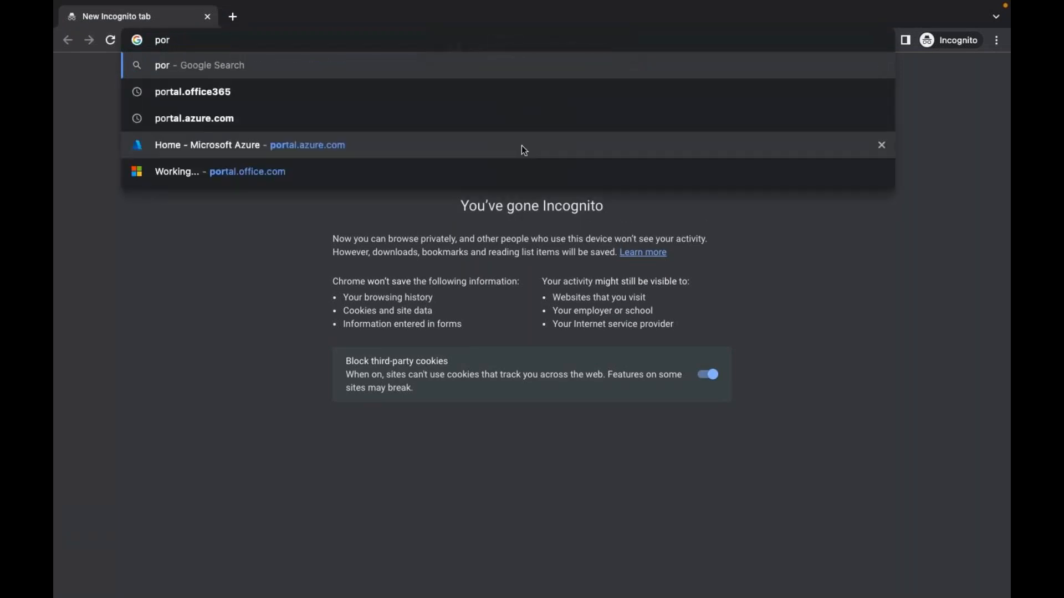
{"action": "type", "text": "tal"}
{"action": "key", "text": "Return"}
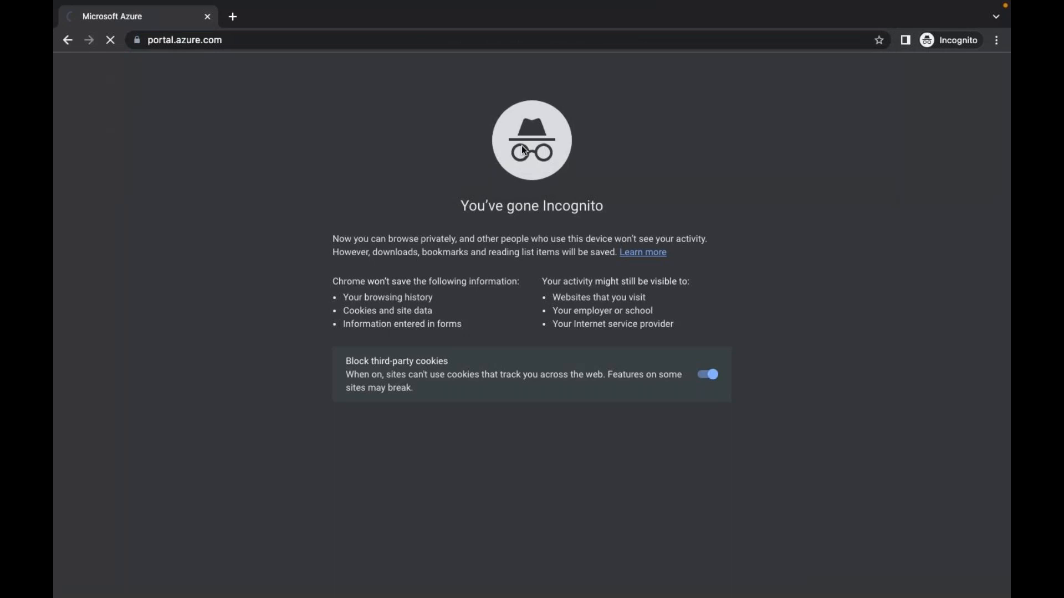
{"action": "key", "text": "ctrl+v"}
{"action": "key", "text": "Return"}
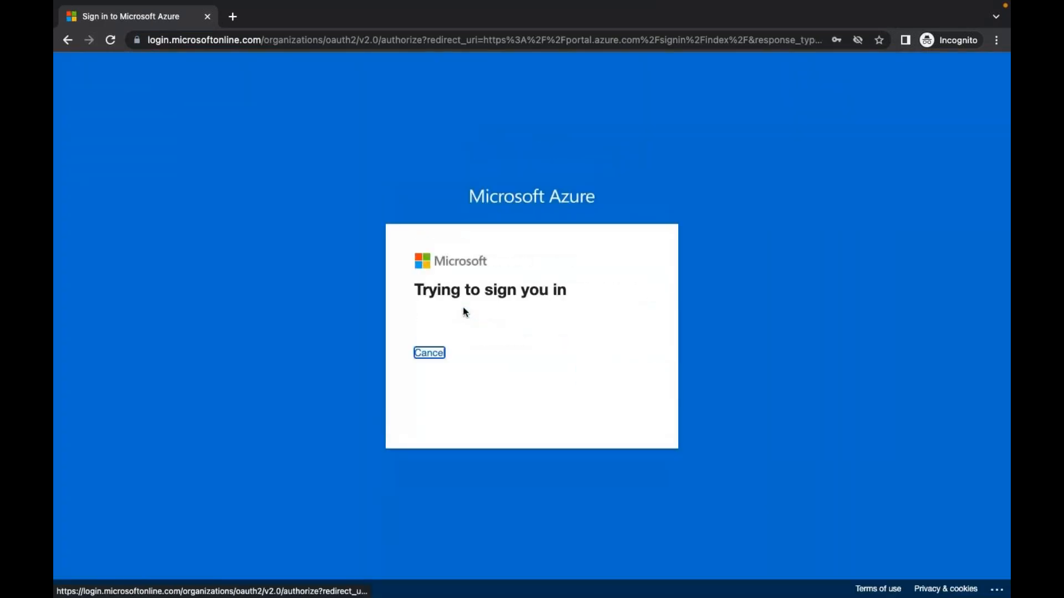
{"action": "type", "text": "••••••••••"}
{"action": "key", "text": "Return"}
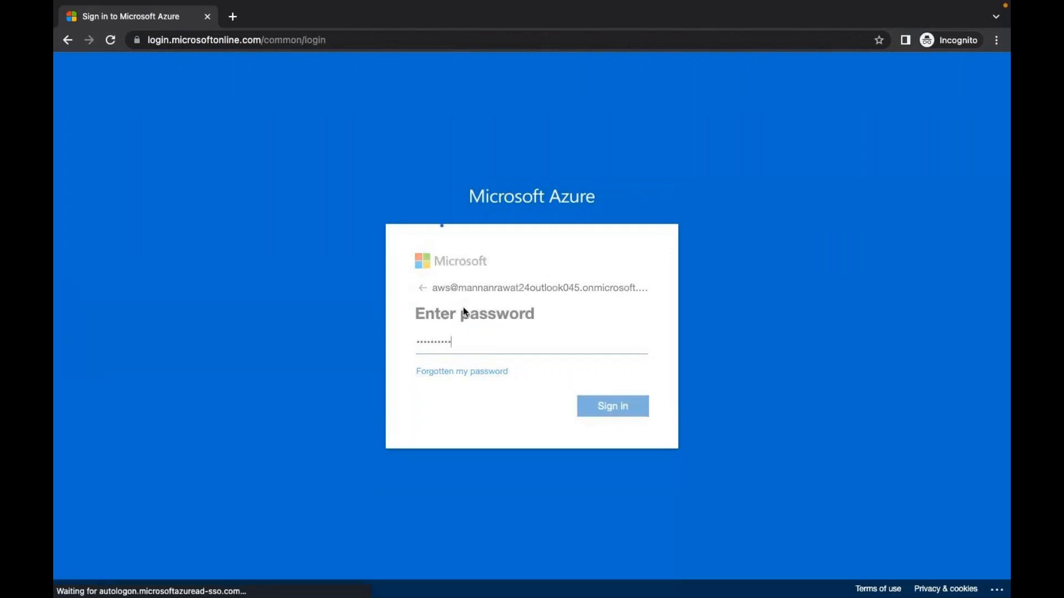
{"action": "left_click", "coordinate": [602, 427]}
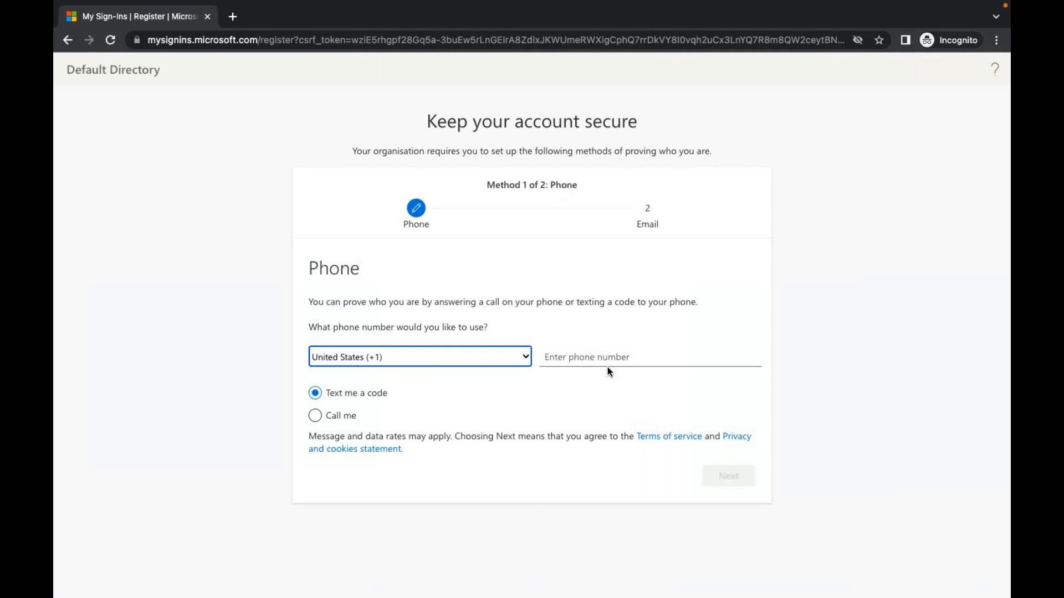
{"action": "key", "text": "ctrl+Left"}
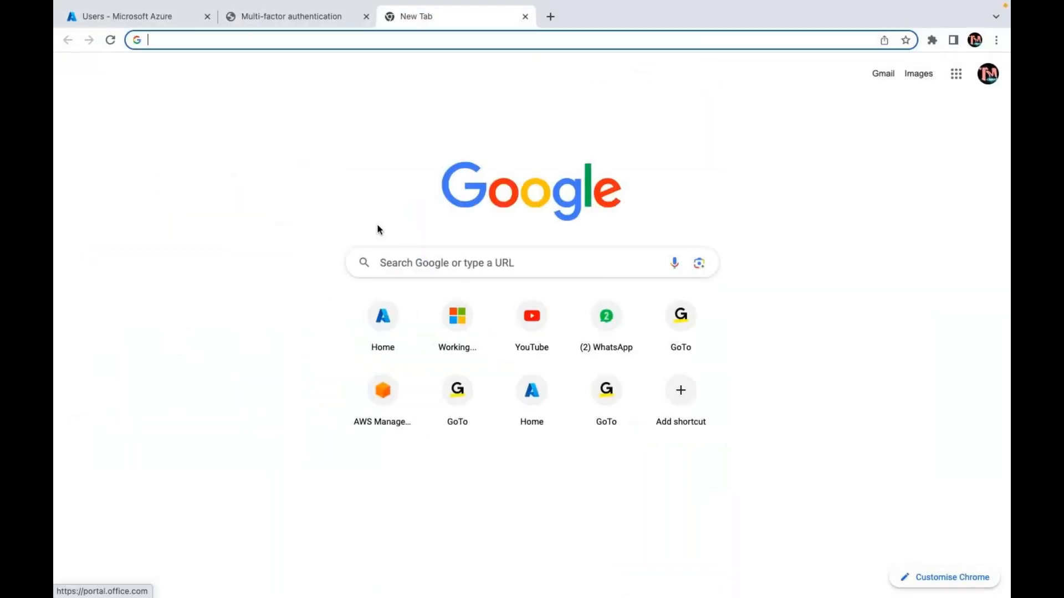
Step: Close the extra MFA and blank tabs and deselect aws in the users list
{"action": "left_click", "coordinate": [366, 17]}
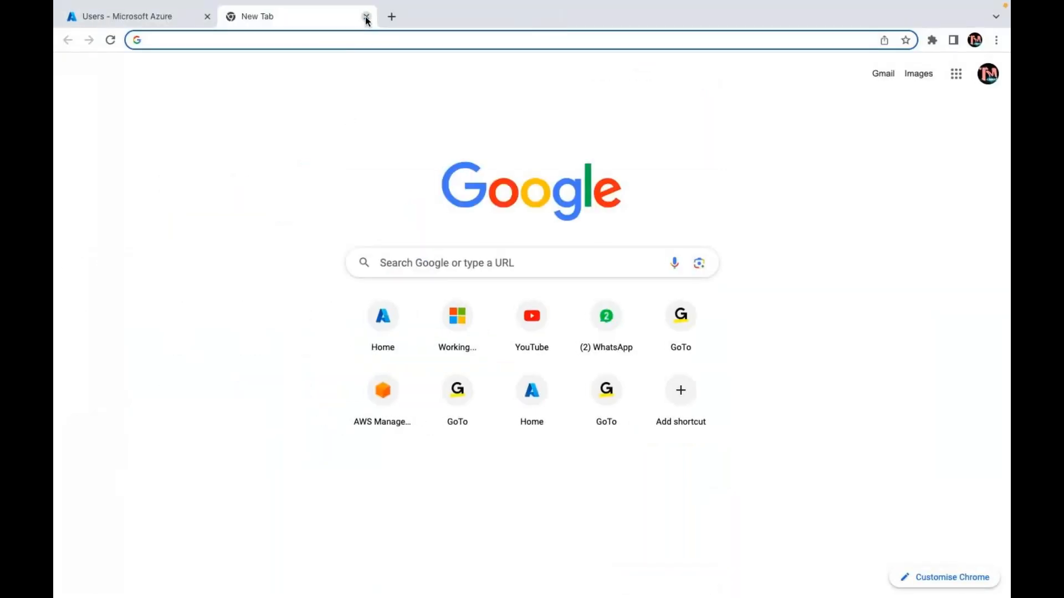
{"action": "left_click", "coordinate": [367, 17]}
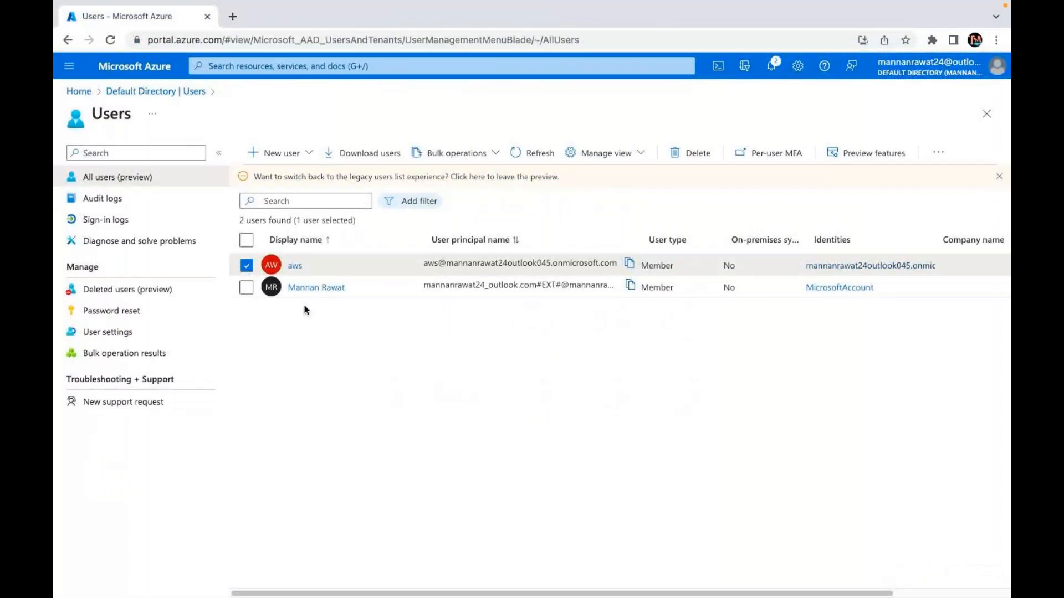
{"action": "left_click", "coordinate": [246, 265]}
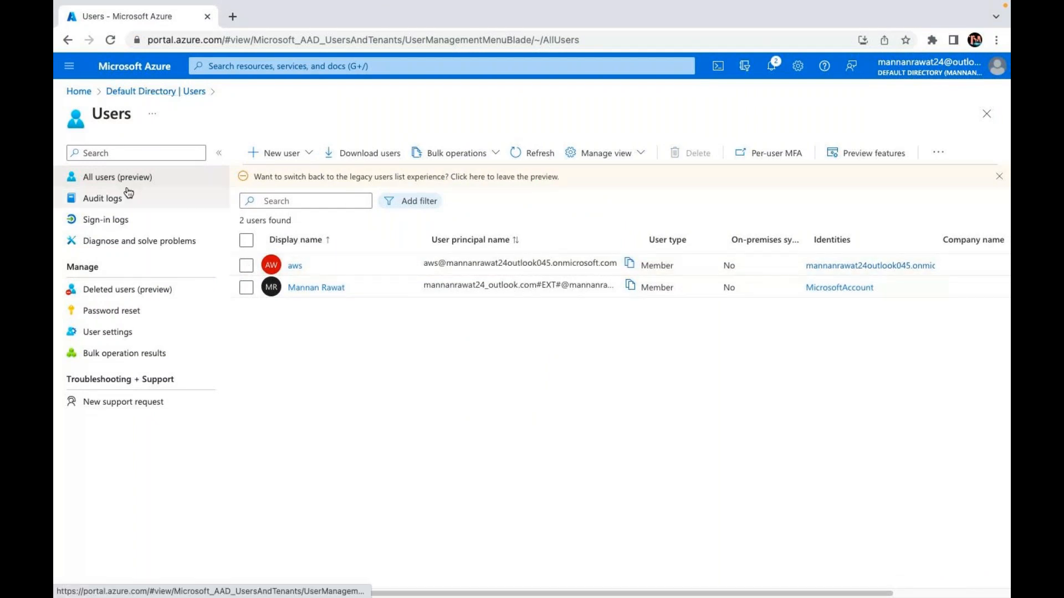
Step: Reopen per-user MFA to confirm aws is Enabled, then move to the incognito setup window
{"action": "left_click", "coordinate": [773, 160]}
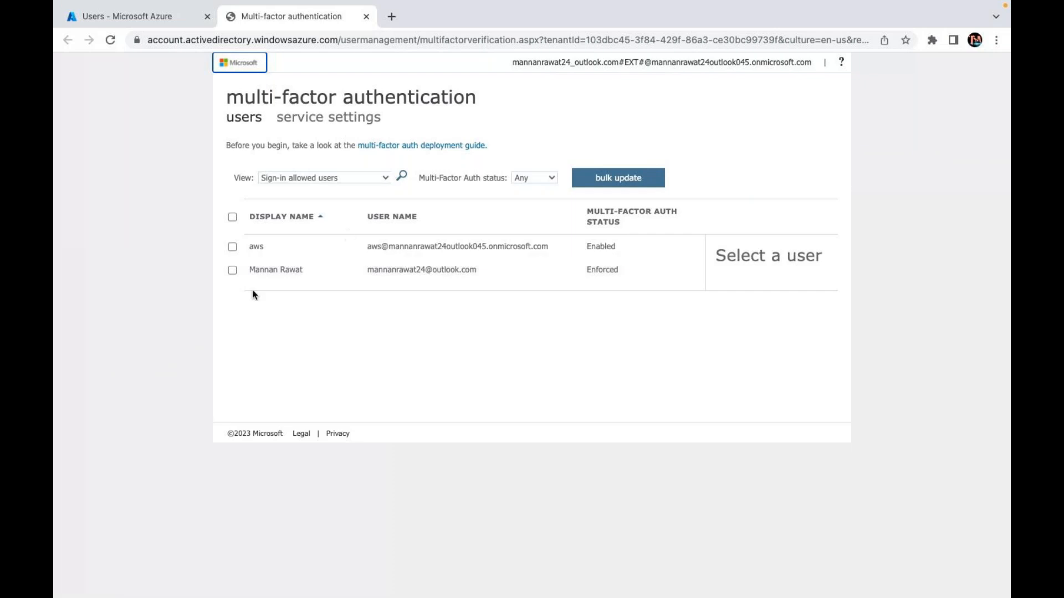
{"action": "left_click", "coordinate": [232, 247]}
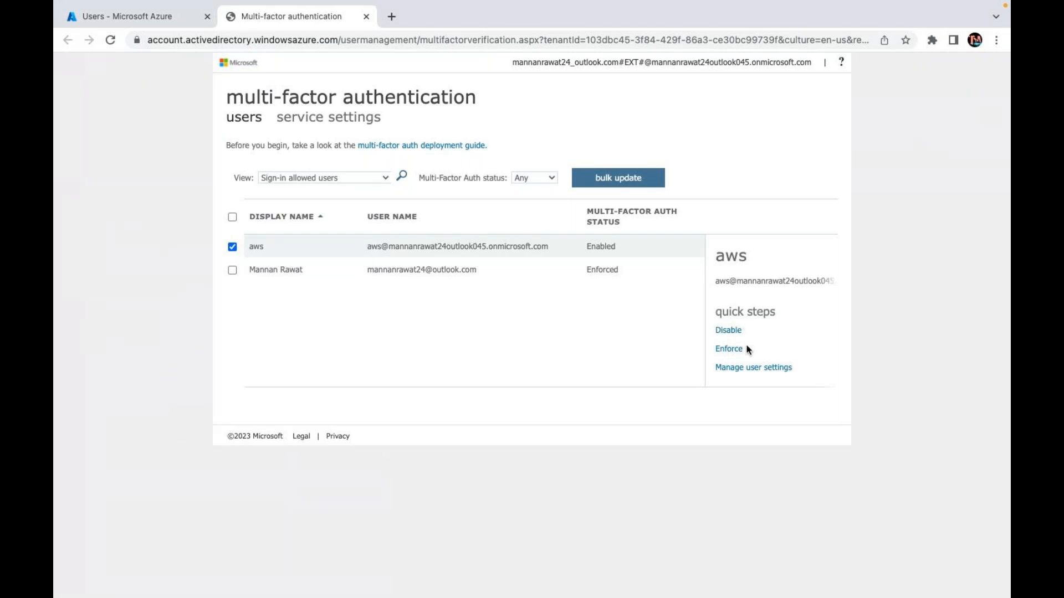
{"action": "left_click", "coordinate": [232, 246]}
{"action": "key", "text": "ctrl+Right"}
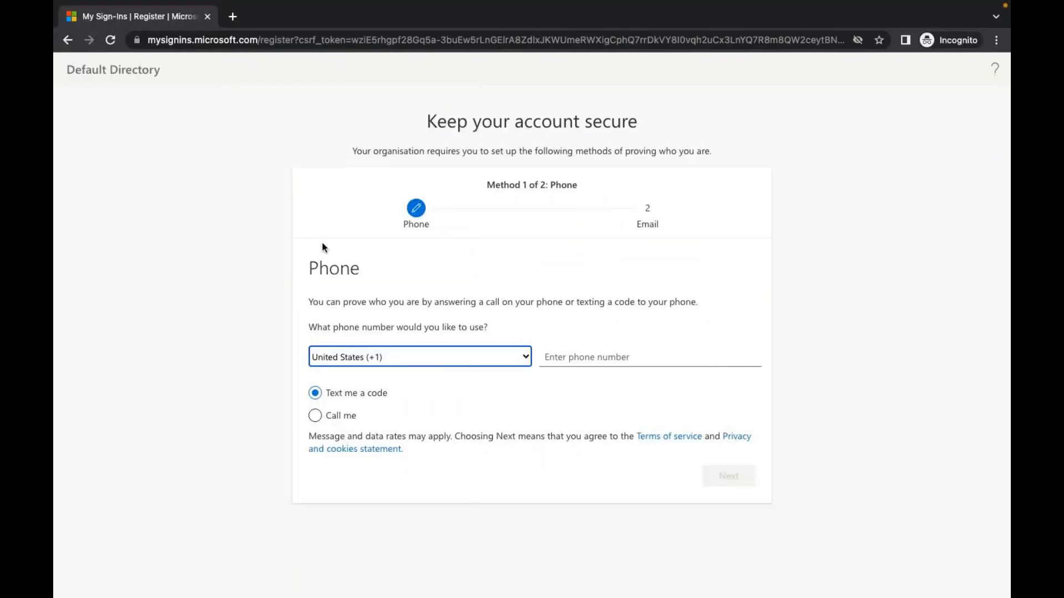
Step: Set the phone country code to India (+91)
{"action": "left_click", "coordinate": [421, 360]}
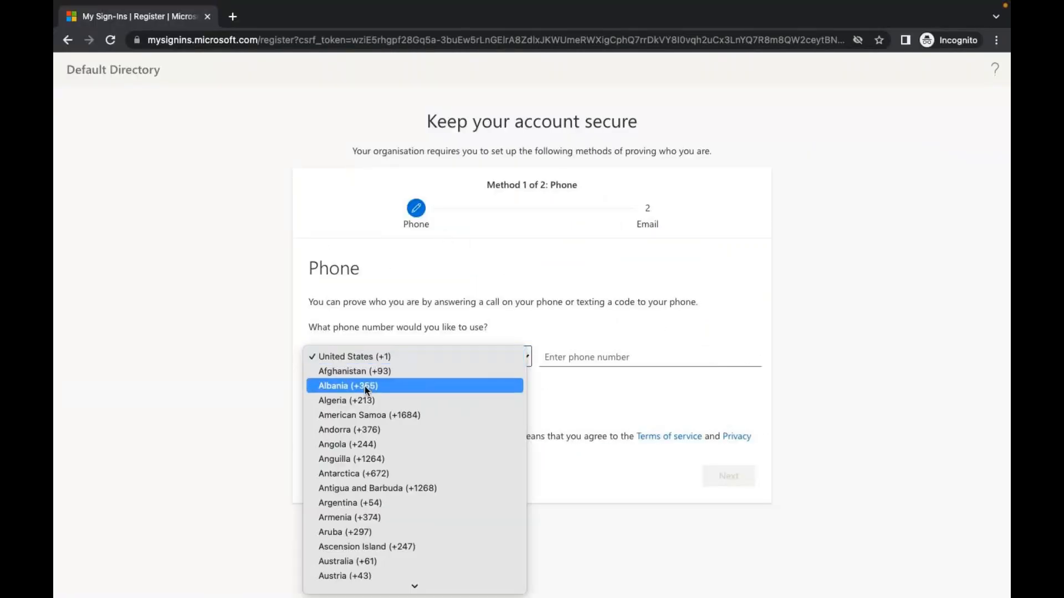
{"action": "key", "text": "i"}
{"action": "key", "text": "n"}
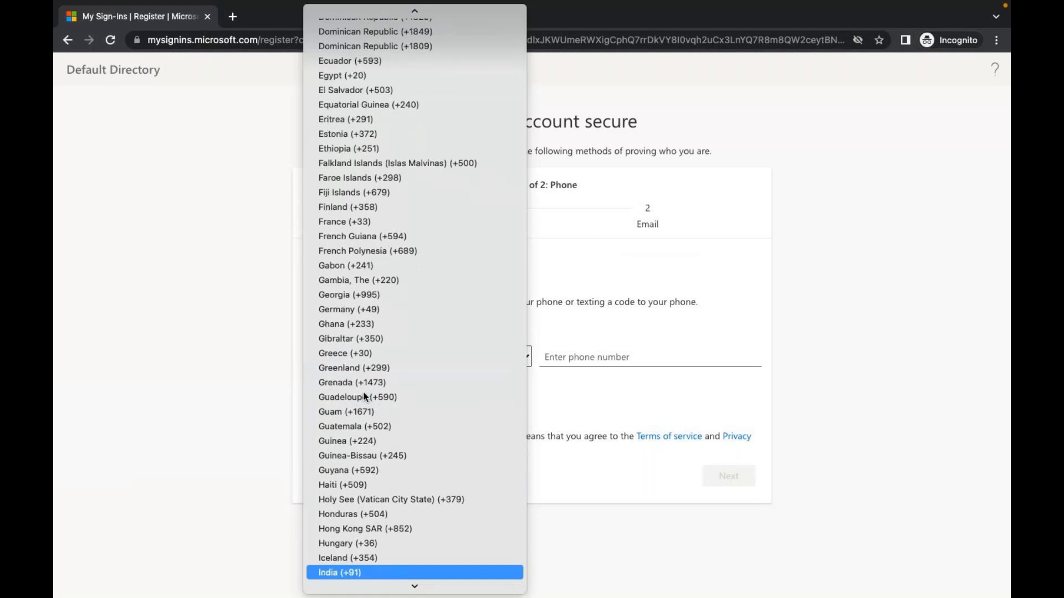
{"action": "key", "text": "Return"}
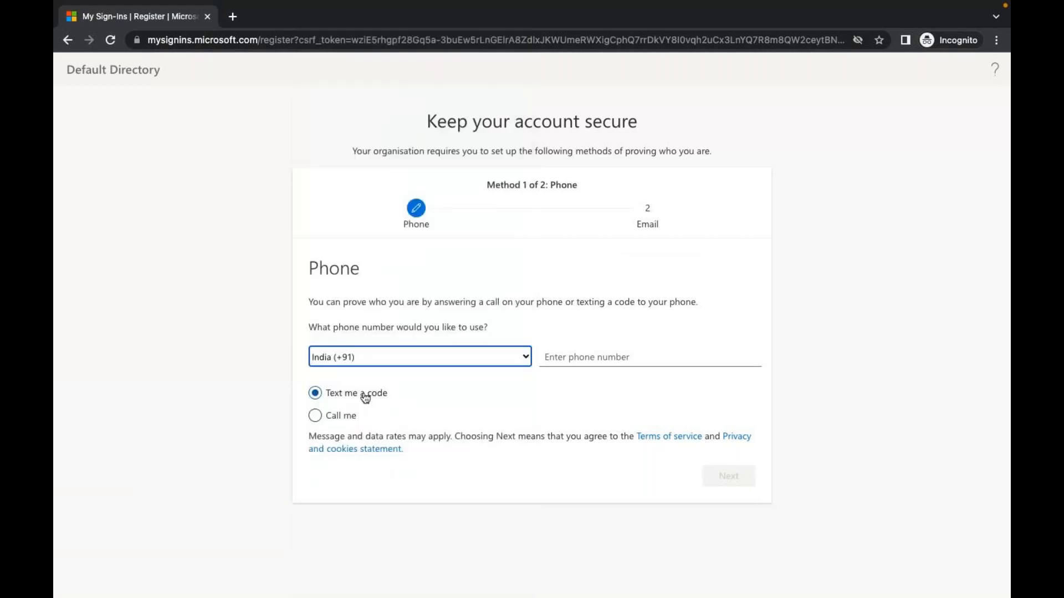
{"action": "left_click", "coordinate": [521, 355]}
{"action": "left_click", "coordinate": [525, 357]}
Step: Enter the user's mobile phone number in the phone field
{"action": "left_click", "coordinate": [601, 358]}
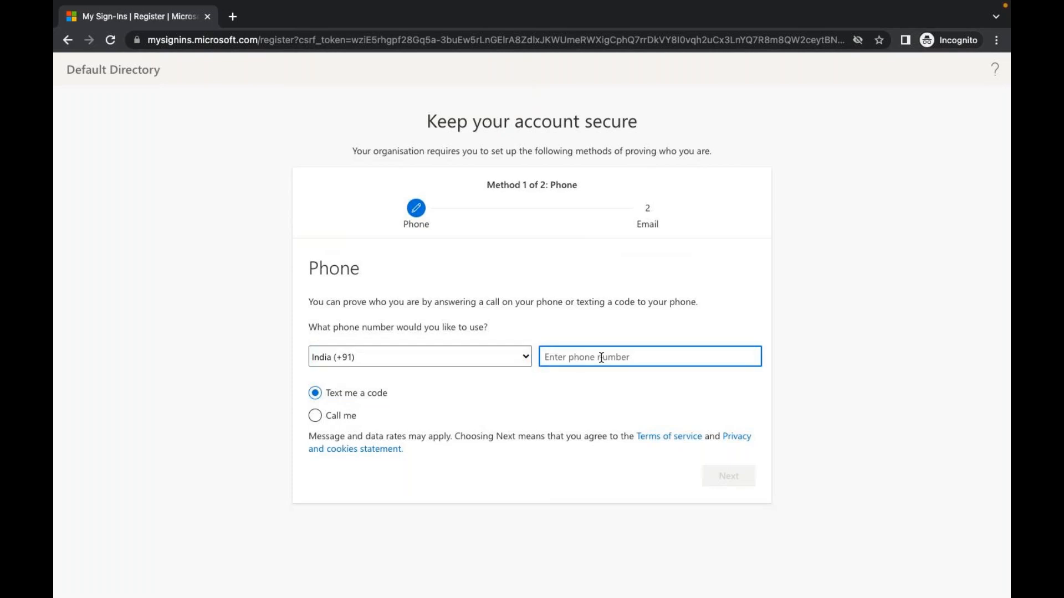
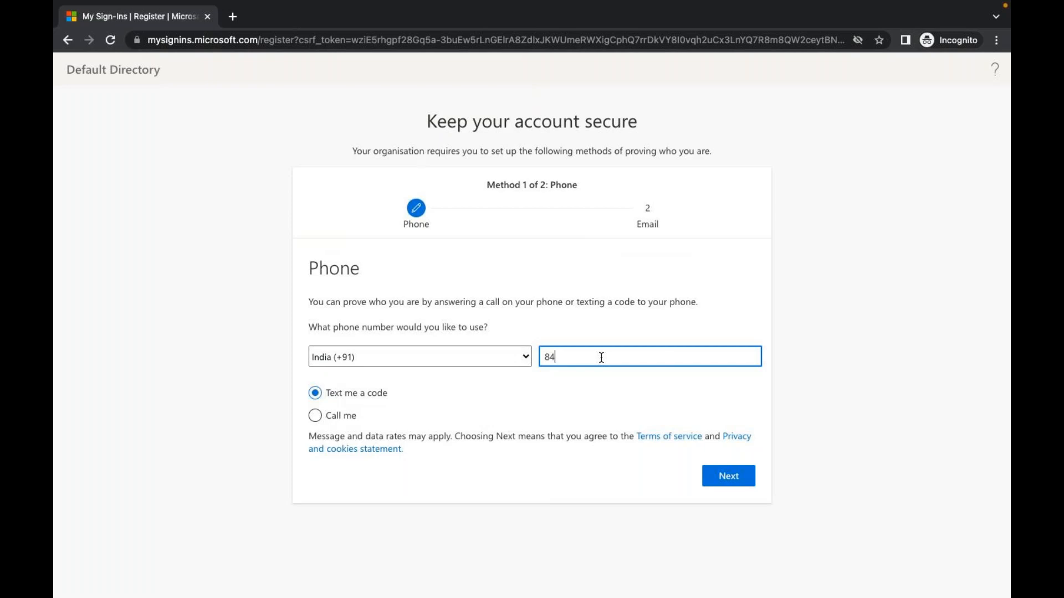
Step: Request the SMS code, enter the six-digit code received, and continue to the Email method
{"action": "left_click", "coordinate": [741, 477]}
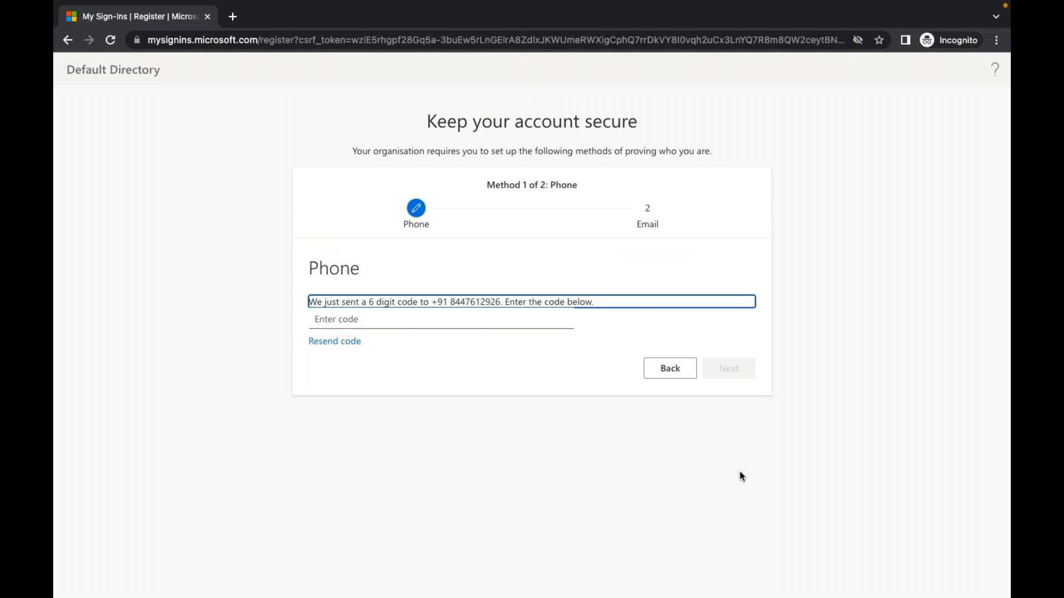
{"action": "left_click", "coordinate": [427, 319]}
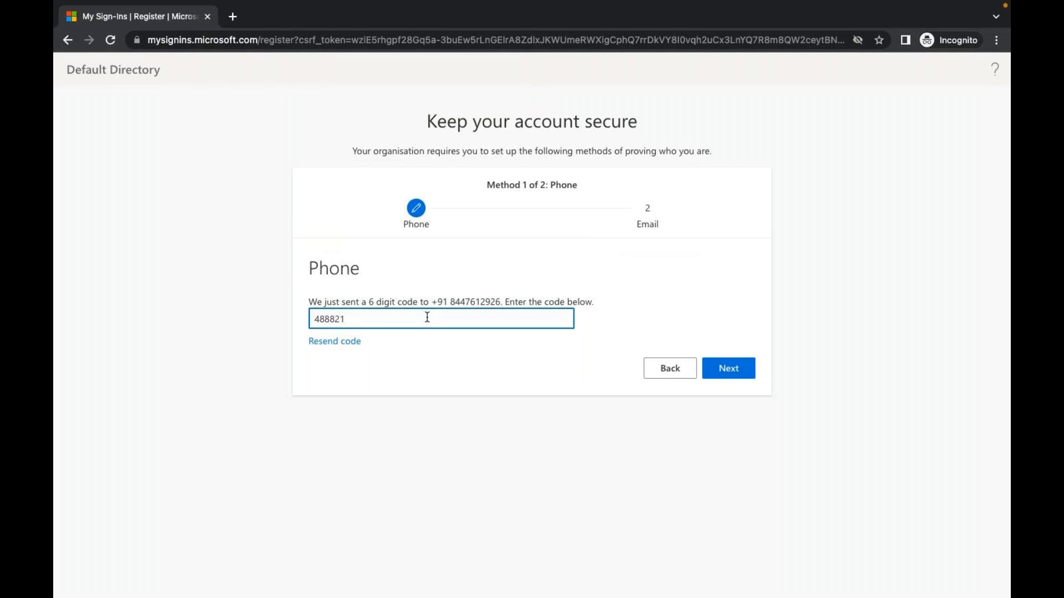
{"action": "left_click", "coordinate": [750, 371]}
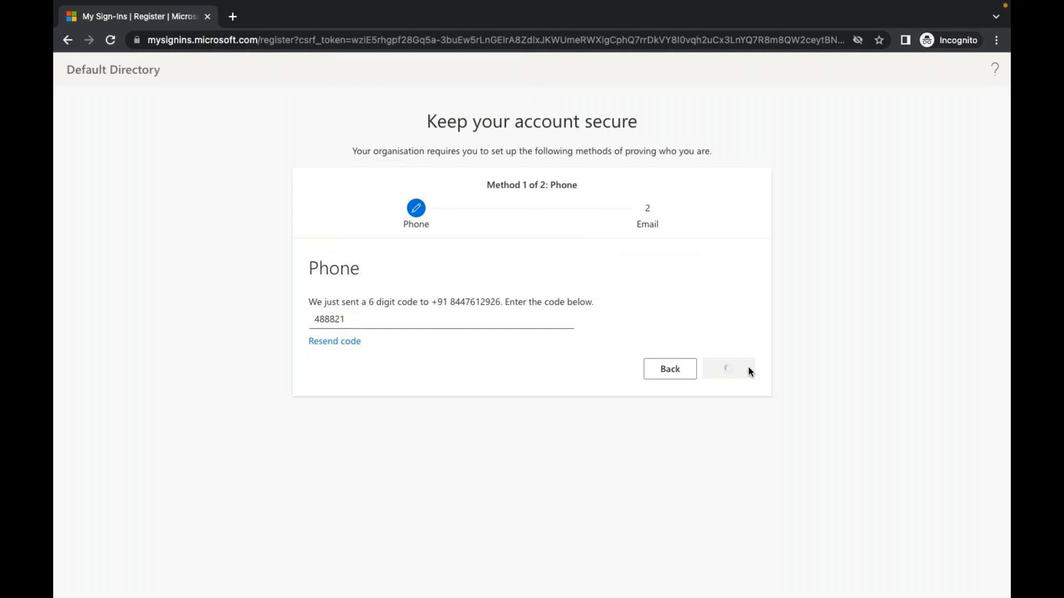
{"action": "left_click", "coordinate": [727, 335]}
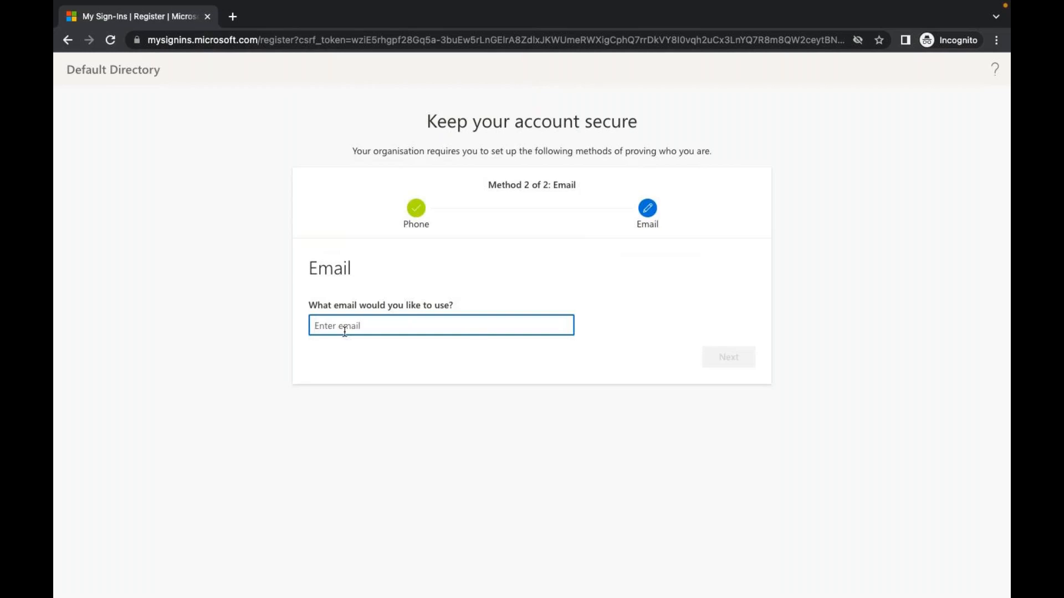
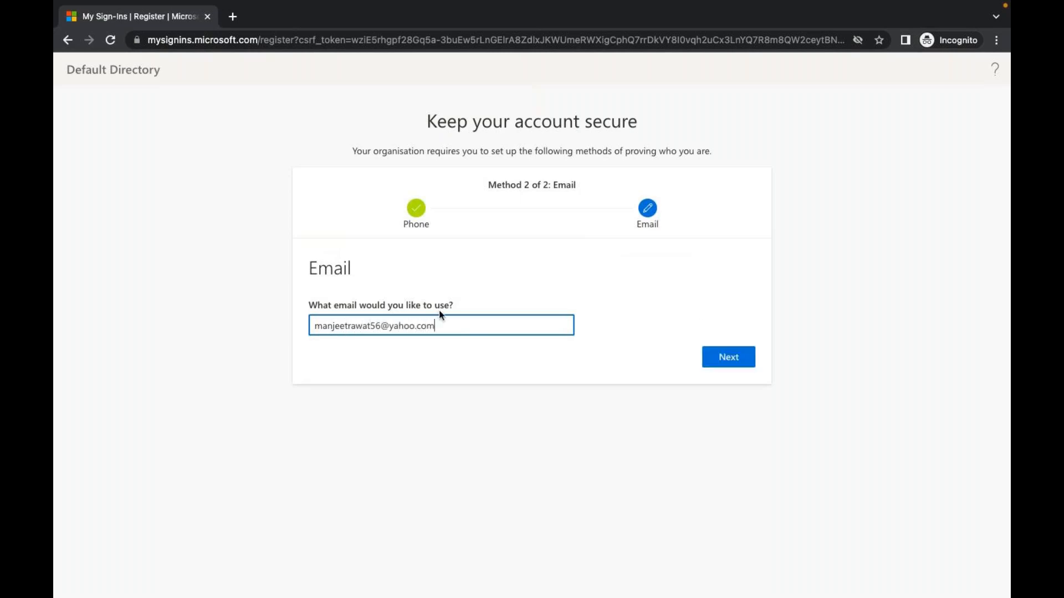
Step: Register the user's email address and confirm it with the emailed verification code
{"action": "left_click", "coordinate": [718, 358]}
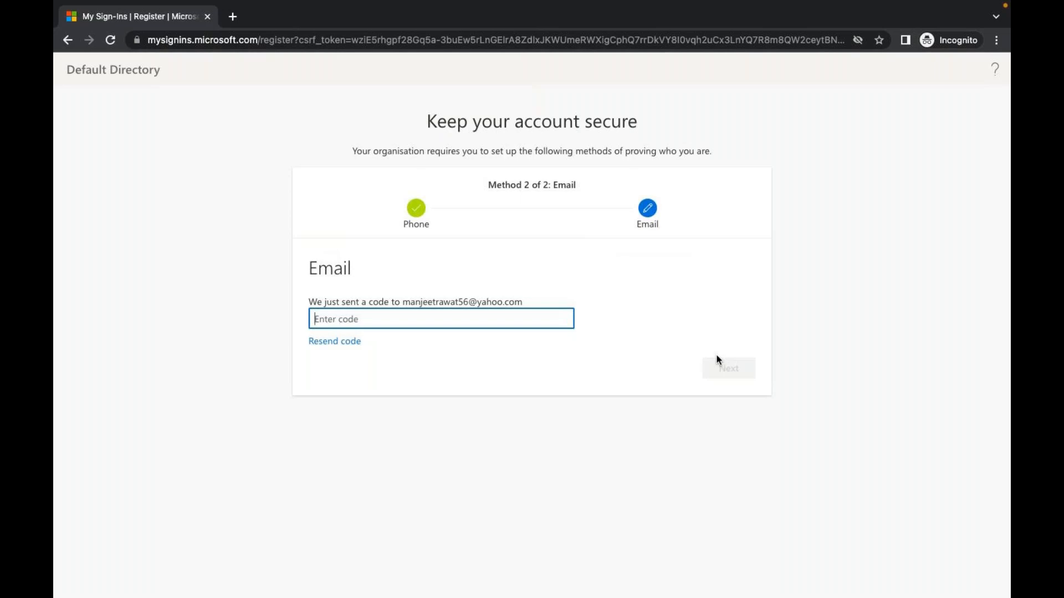
{"action": "left_click", "coordinate": [729, 368]}
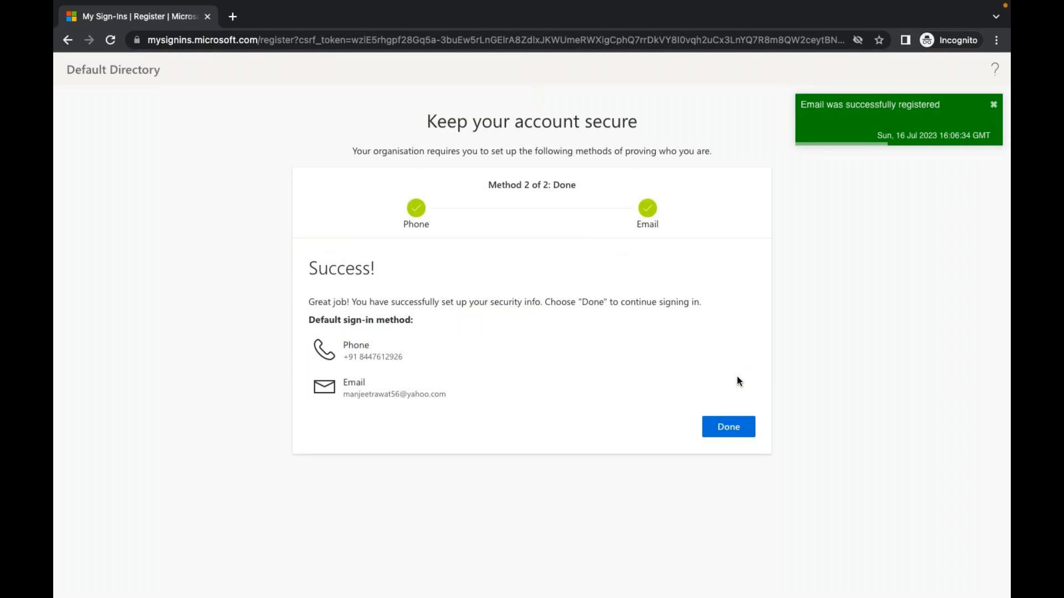
Step: Finish security info setup, choose Yes to stay signed in, and open the account menu
{"action": "left_click", "coordinate": [727, 427]}
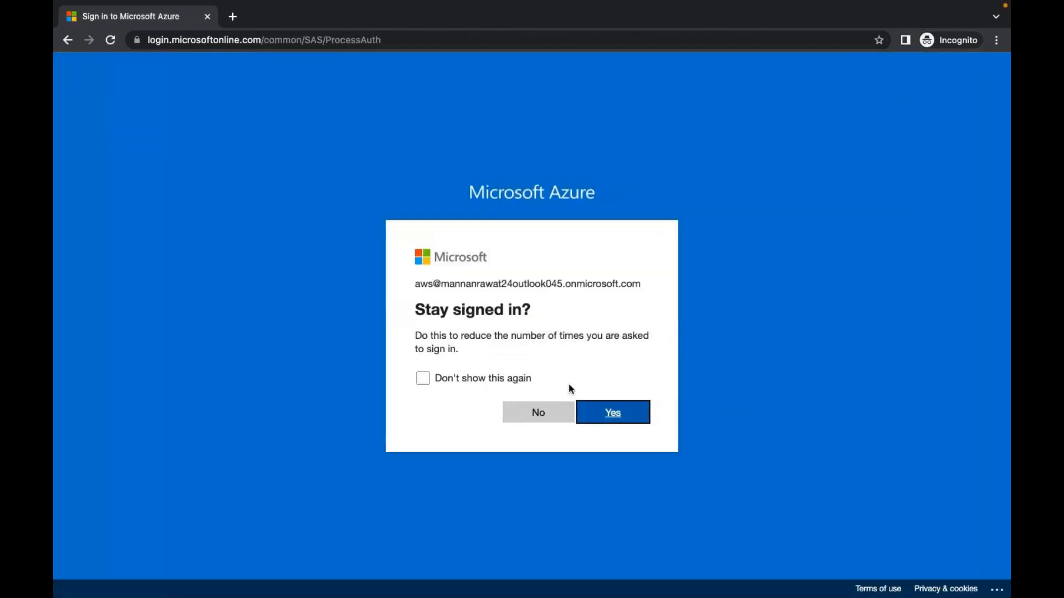
{"action": "left_click", "coordinate": [585, 413]}
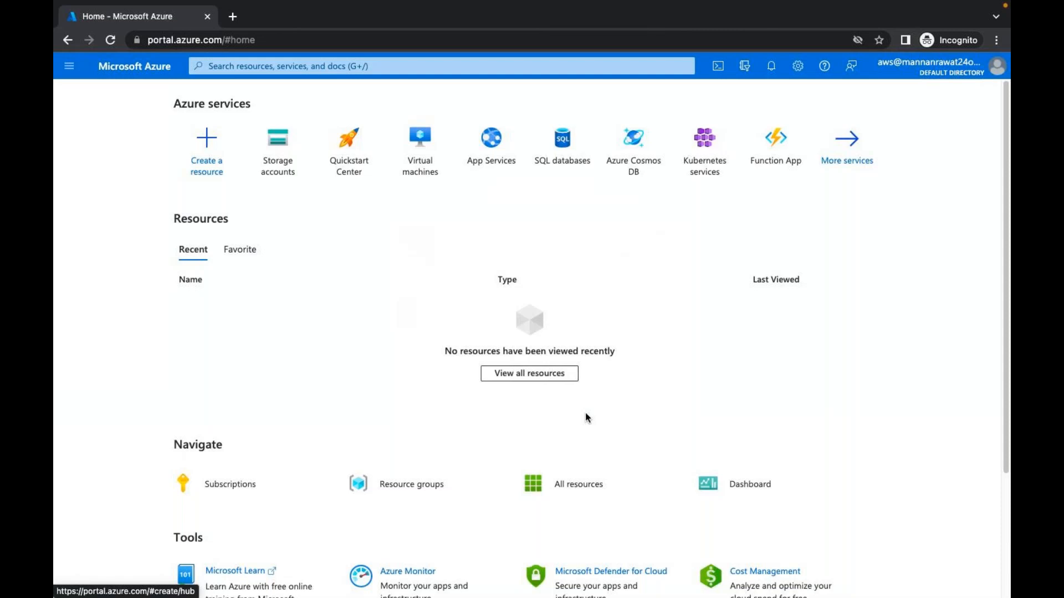
{"action": "left_click", "coordinate": [1000, 80]}
Step: Sign out and sign back in as aws with the account password
{"action": "left_click", "coordinate": [985, 95]}
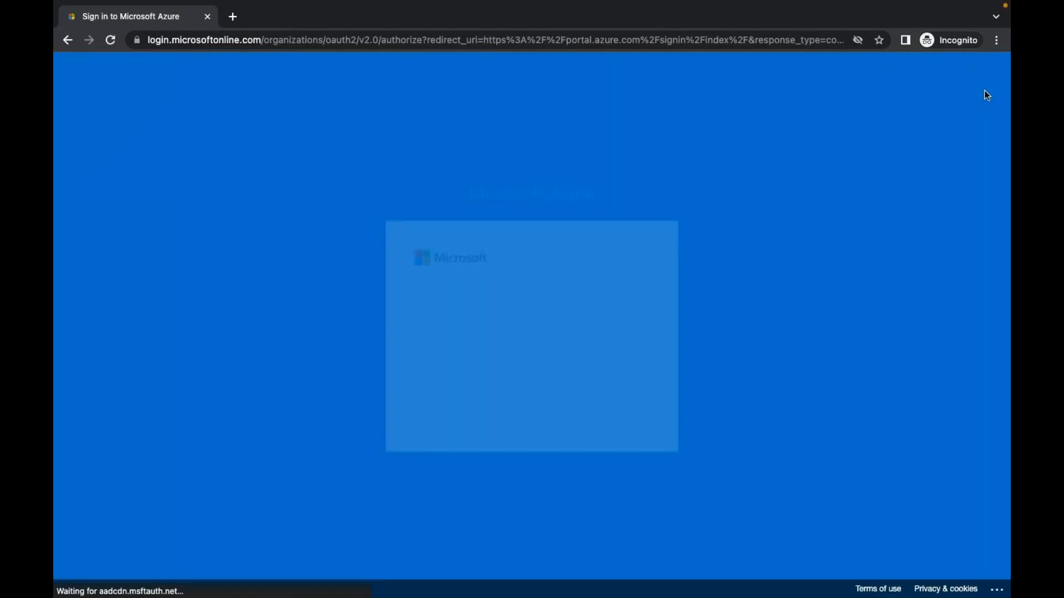
{"action": "left_click", "coordinate": [517, 336]}
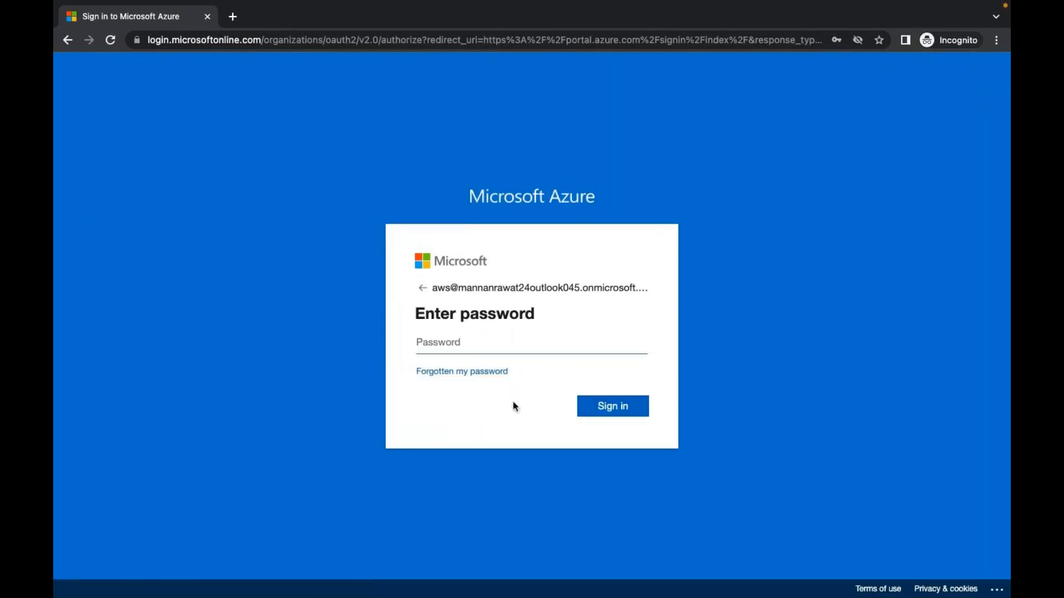
{"action": "type", "text": "••••••••••"}
{"action": "key", "text": "Return"}
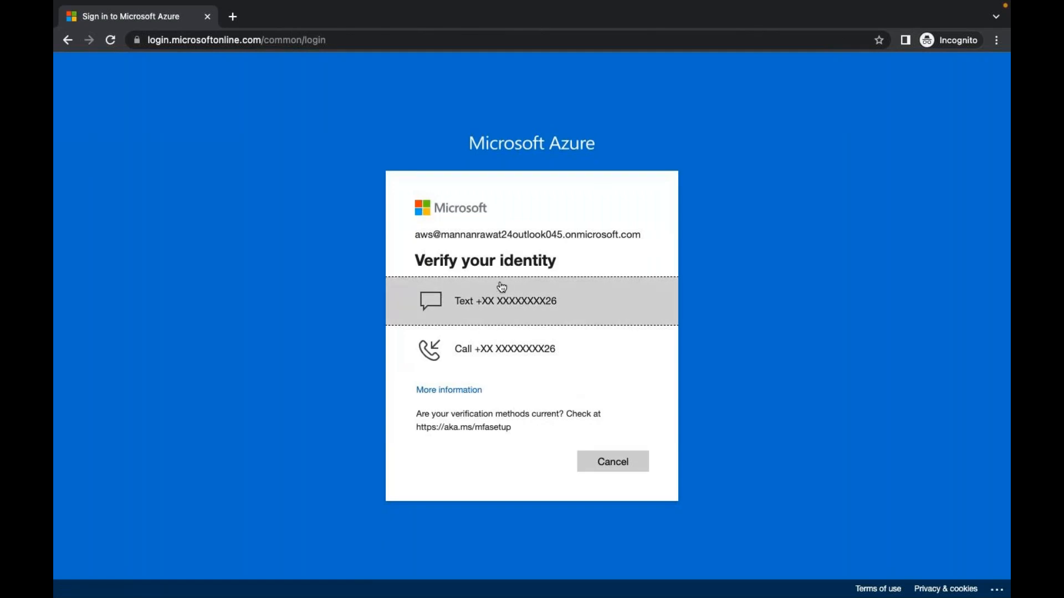
Step: Choose text-message verification and verify with the received SMS code
{"action": "left_click", "coordinate": [470, 310]}
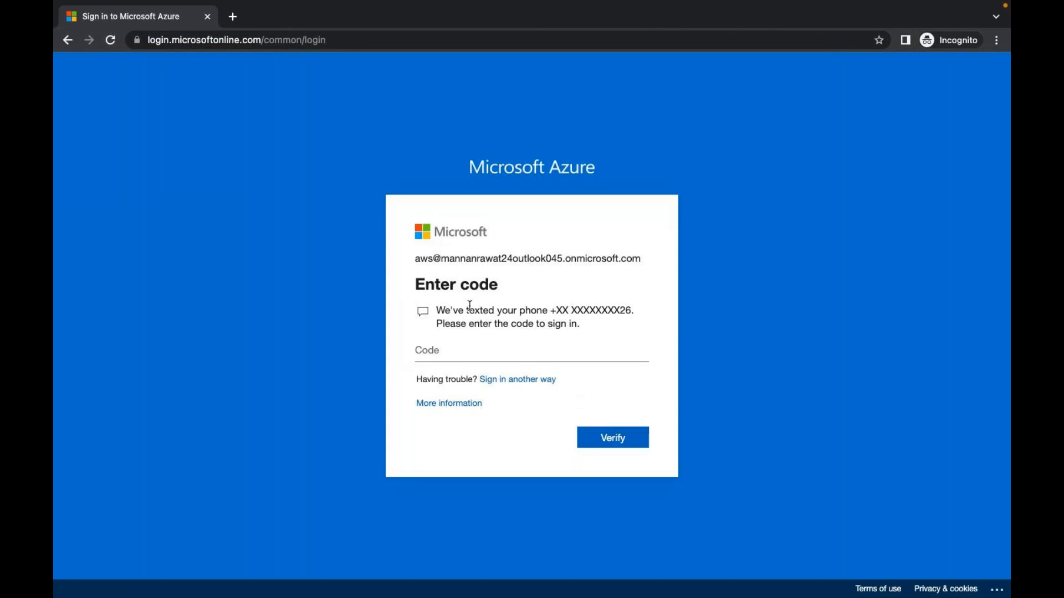
{"action": "left_click", "coordinate": [471, 357]}
{"action": "left_click", "coordinate": [621, 441]}
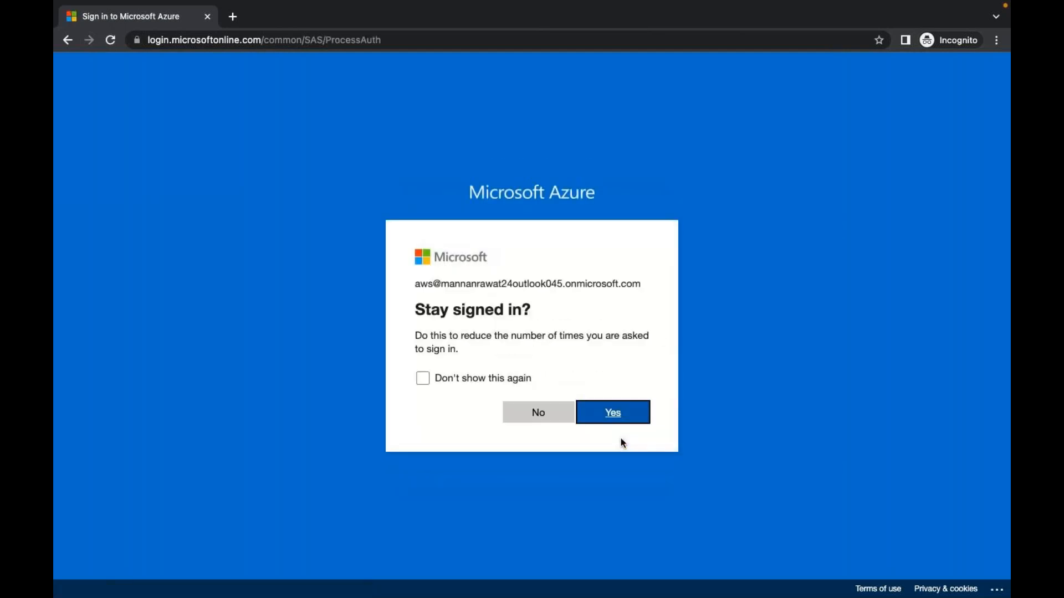
Step: Answer No to Stay signed in? and reach the Azure Home page as aws
{"action": "left_click", "coordinate": [556, 420]}
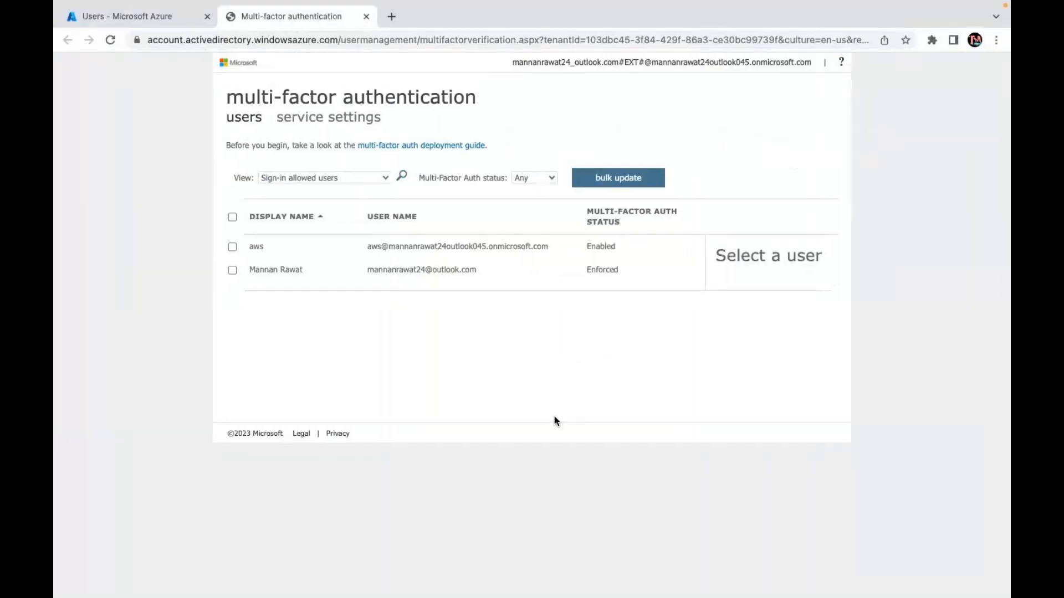
Step: Return to the admin's All users list and open the aws user's Overview
{"action": "left_click", "coordinate": [172, 18]}
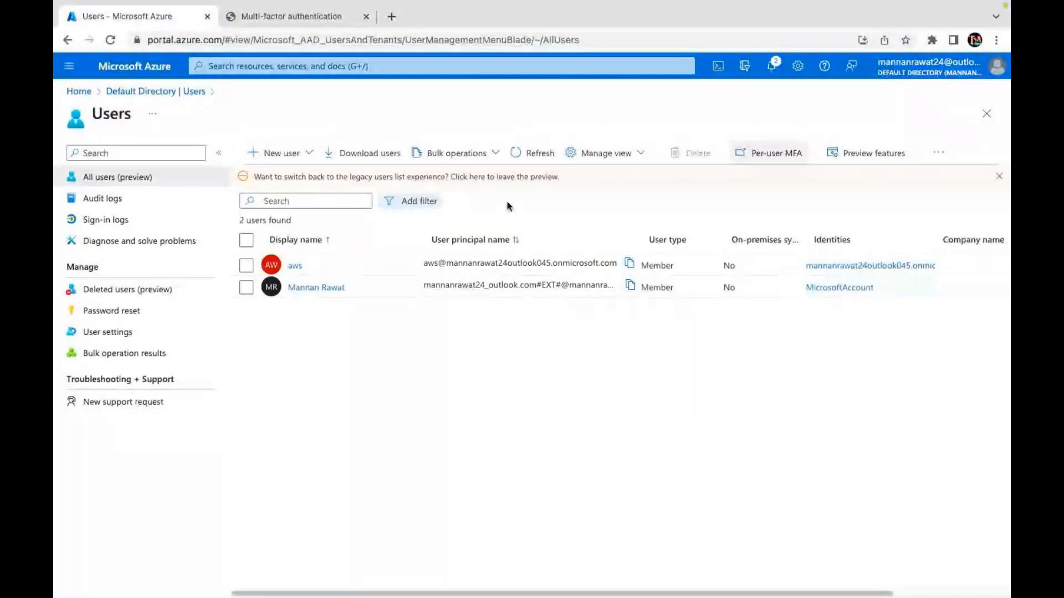
{"action": "left_click", "coordinate": [294, 266]}
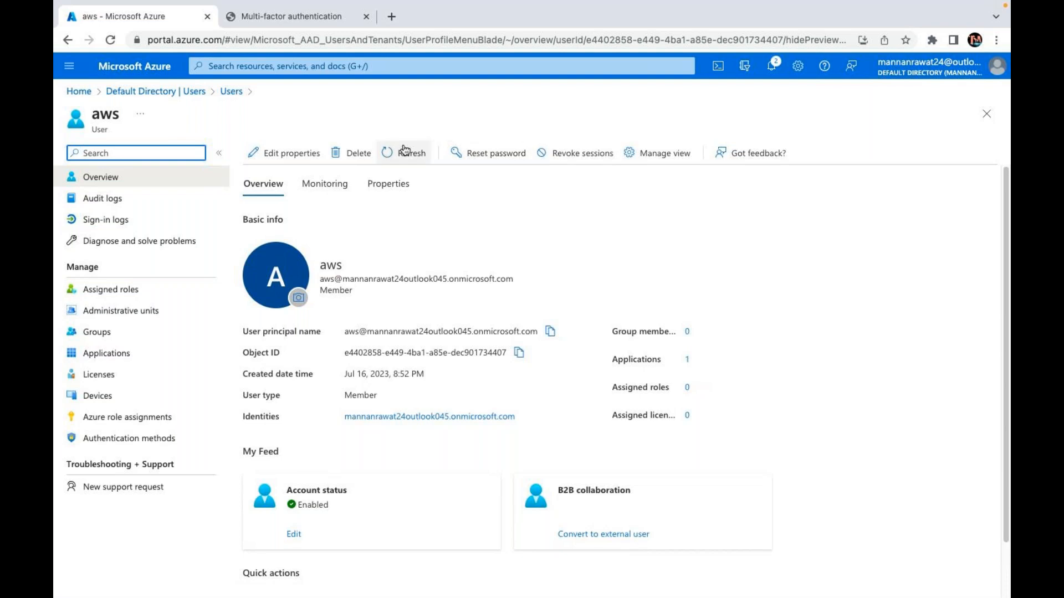
Step: Return to the Default Directory overview via the breadcrumb link
{"action": "left_click", "coordinate": [195, 90]}
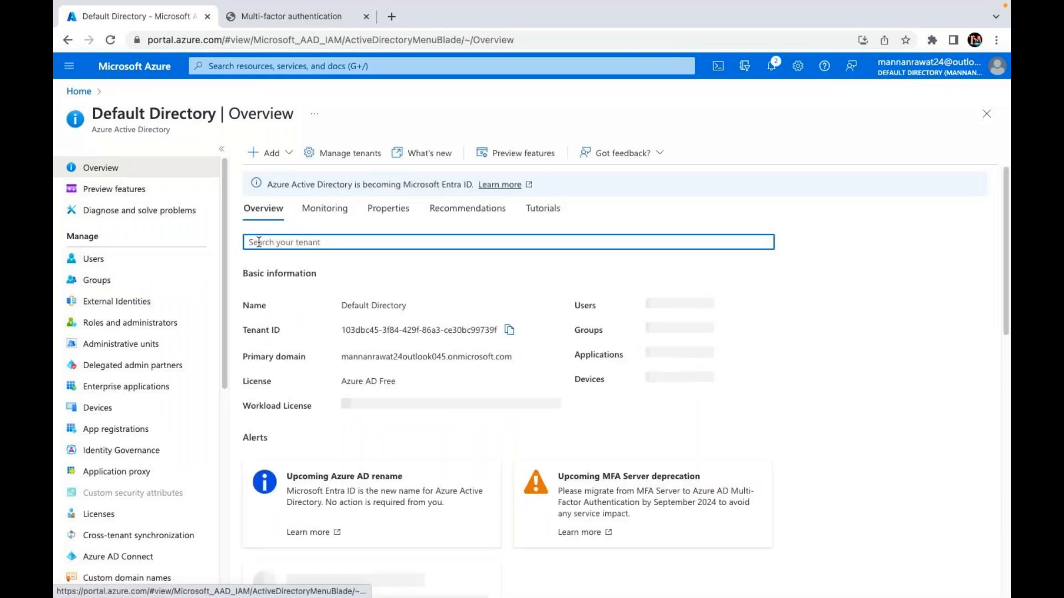
Step: Open aws's Audit logs from the Users list and widen the Service column
{"action": "left_click", "coordinate": [94, 258]}
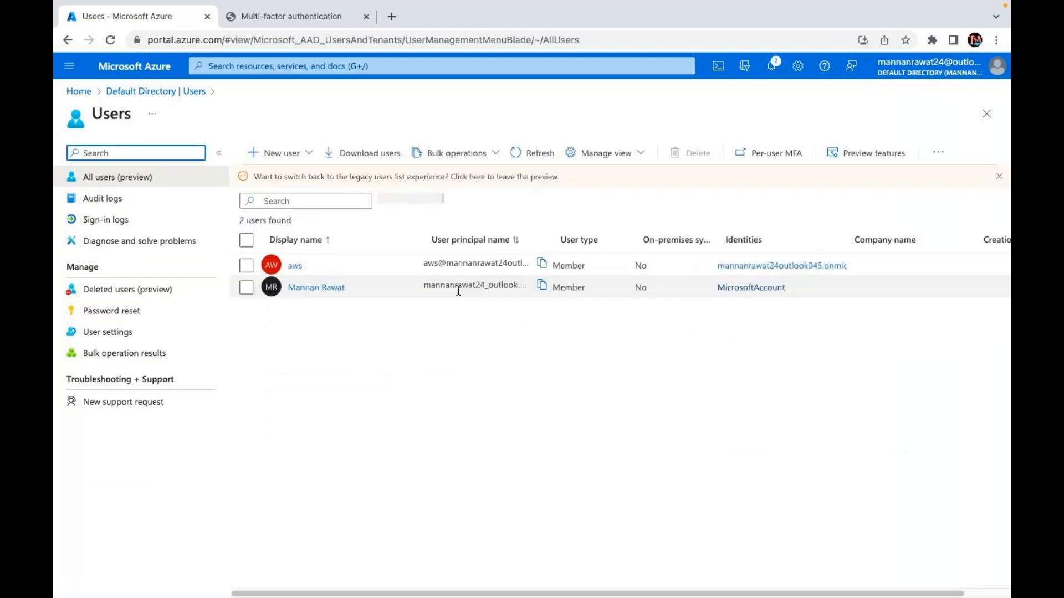
{"action": "left_click", "coordinate": [296, 267]}
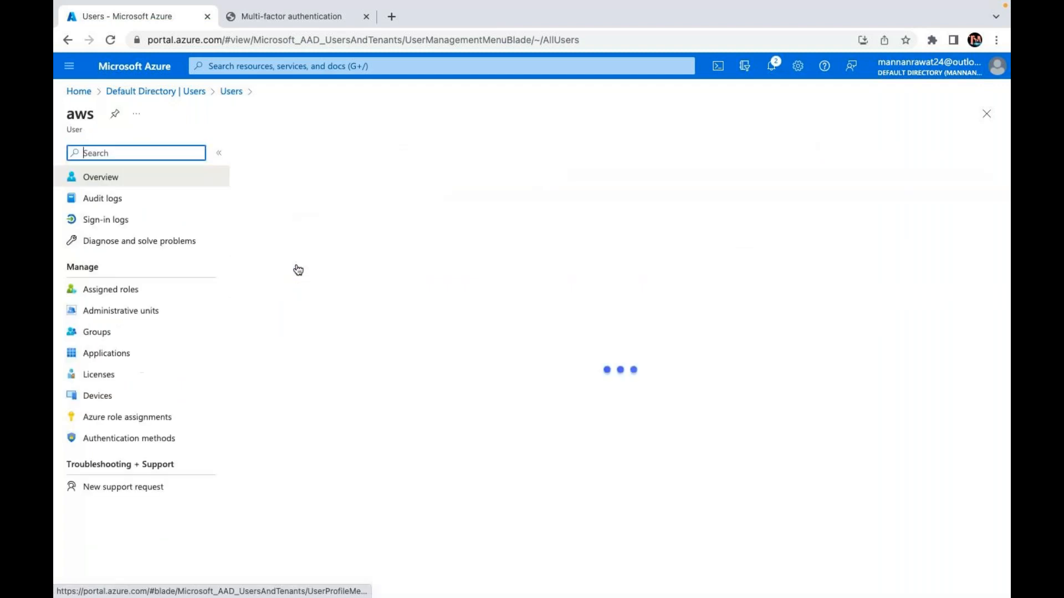
{"action": "left_click", "coordinate": [112, 202]}
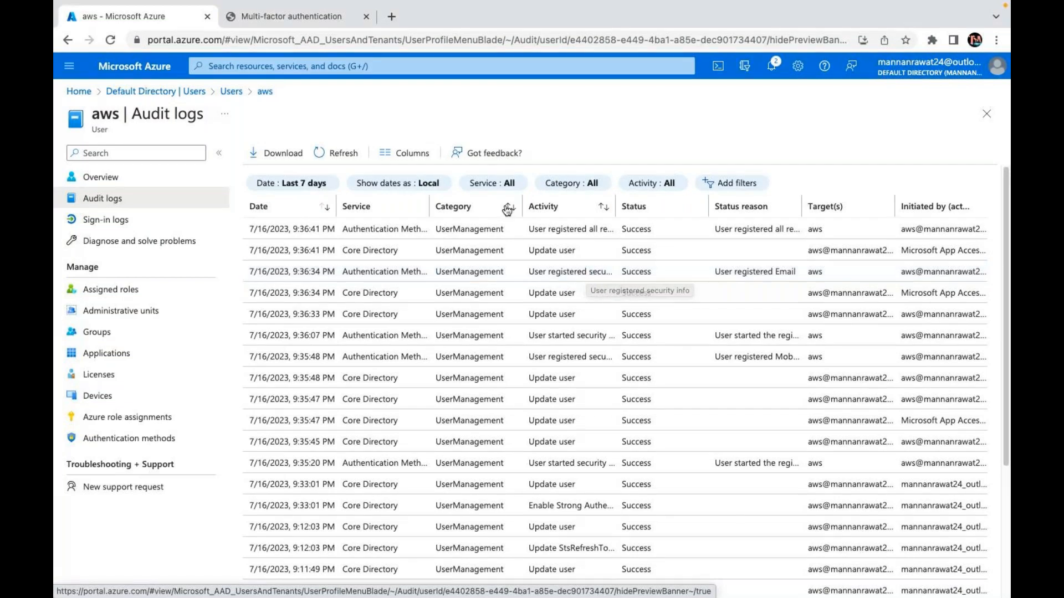
{"action": "left_click_drag", "start_coordinate": [430, 206], "coordinate": [529, 207]}
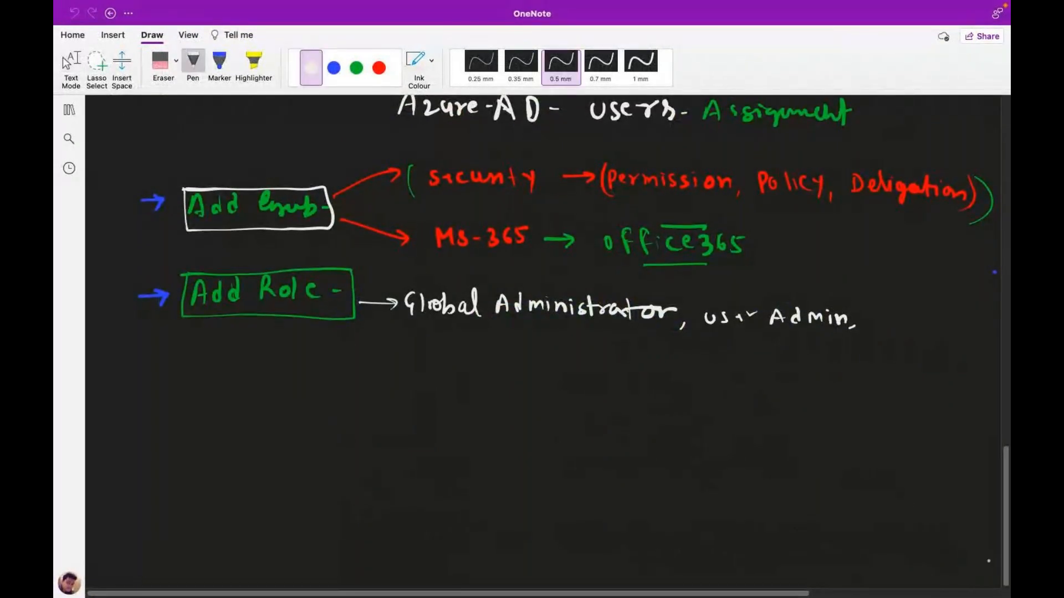
Step: Handwrite the heading 'Azure AD' in white ink
{"action": "scroll", "coordinate": [1003, 549], "scroll_direction": "down", "scroll_amount": 5}
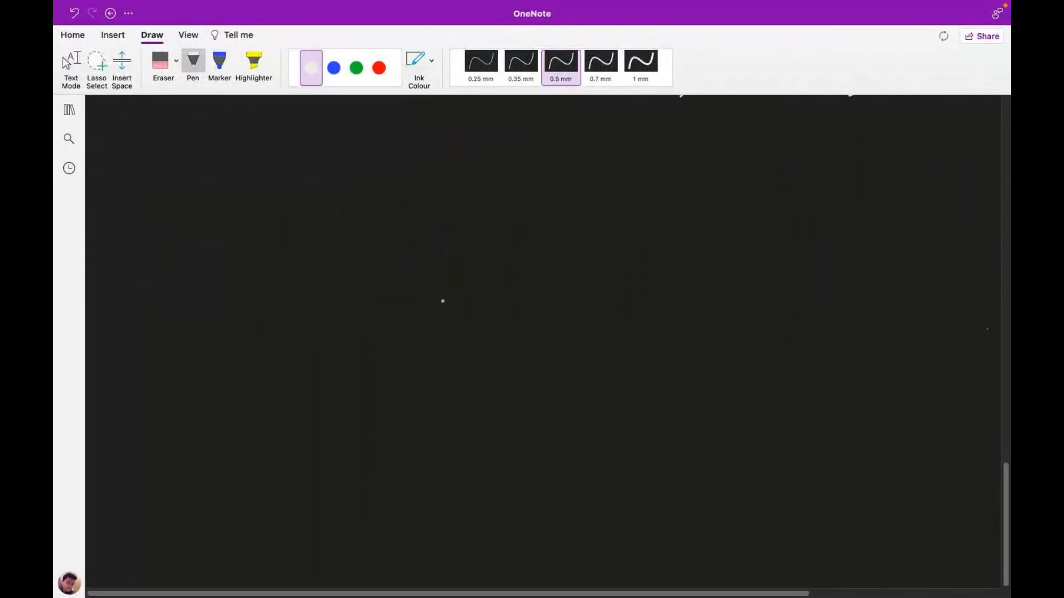
{"action": "mouse_move", "coordinate": [418, 223]}
{"action": "left_mouse_down"}
{"action": "mouse_move", "coordinate": [447, 210]}
{"action": "mouse_move", "coordinate": [457, 225]}
{"action": "mouse_move", "coordinate": [494, 217]}
{"action": "left_mouse_up"}
{"action": "left_click", "coordinate": [489, 216]}
{"action": "left_click_drag", "start_coordinate": [514, 224], "coordinate": [546, 224]}
{"action": "left_click_drag", "start_coordinate": [561, 215], "coordinate": [568, 214]}
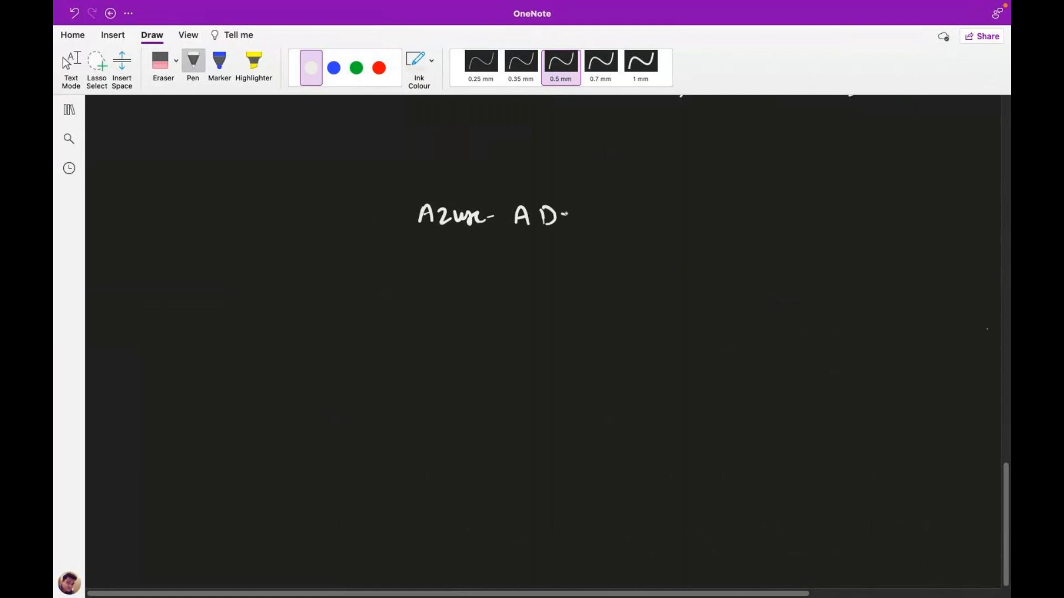
Step: Write a green 'Aws' label below the heading and box it
{"action": "left_click", "coordinate": [356, 68]}
{"action": "left_click_drag", "start_coordinate": [438, 323], "coordinate": [451, 315]}
{"action": "mouse_move", "coordinate": [458, 307]}
{"action": "left_mouse_down"}
{"action": "mouse_move", "coordinate": [493, 313]}
{"action": "mouse_move", "coordinate": [483, 324]}
{"action": "left_mouse_up"}
{"action": "mouse_move", "coordinate": [438, 292]}
{"action": "left_mouse_down"}
{"action": "mouse_move", "coordinate": [434, 340]}
{"action": "mouse_move", "coordinate": [515, 331]}
{"action": "mouse_move", "coordinate": [445, 296]}
{"action": "left_mouse_up"}
Step: Draw a red arrow from the AWS box to a 'Password Reset' label
{"action": "left_click", "coordinate": [334, 68]}
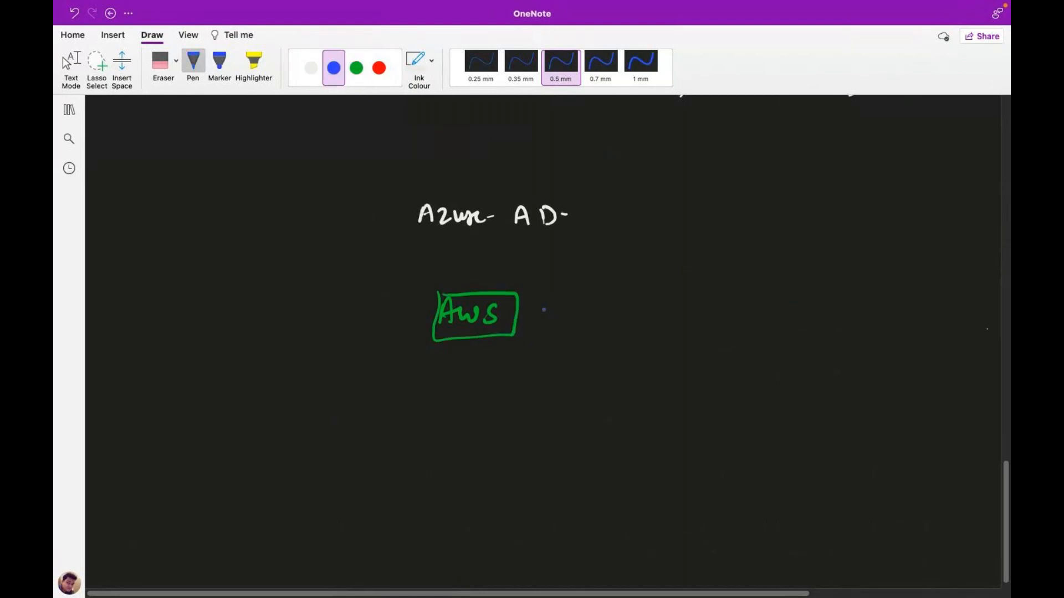
{"action": "left_click", "coordinate": [311, 67]}
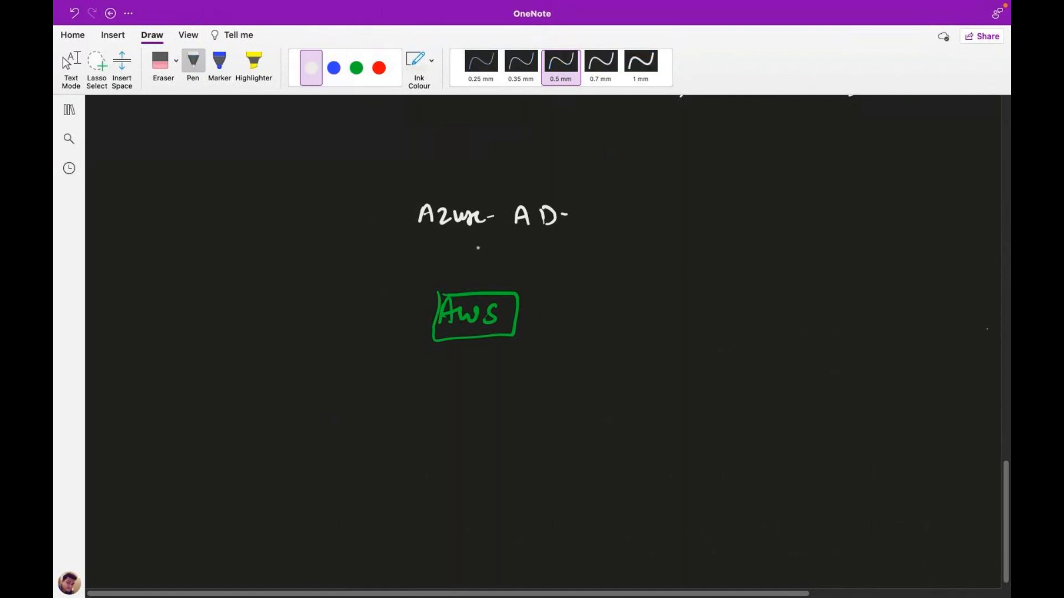
{"action": "left_click", "coordinate": [379, 67]}
{"action": "mouse_move", "coordinate": [517, 292]}
{"action": "left_mouse_down"}
{"action": "mouse_move", "coordinate": [547, 272]}
{"action": "mouse_move", "coordinate": [570, 273]}
{"action": "left_mouse_up"}
{"action": "mouse_move", "coordinate": [562, 269]}
{"action": "left_mouse_down"}
{"action": "mouse_move", "coordinate": [564, 279]}
{"action": "mouse_move", "coordinate": [583, 282]}
{"action": "mouse_move", "coordinate": [594, 269]}
{"action": "mouse_move", "coordinate": [611, 281]}
{"action": "left_mouse_up"}
{"action": "mouse_move", "coordinate": [614, 270]}
{"action": "left_mouse_down"}
{"action": "mouse_move", "coordinate": [618, 281]}
{"action": "mouse_move", "coordinate": [669, 273]}
{"action": "mouse_move", "coordinate": [737, 286]}
{"action": "left_mouse_up"}
{"action": "left_click", "coordinate": [645, 281]}
{"action": "left_click_drag", "start_coordinate": [742, 280], "coordinate": [773, 273]}
Step: Add red arrows from the AWS box to 'RBAC' and 'MFA' labels
{"action": "mouse_move", "coordinate": [522, 321]}
{"action": "left_mouse_down"}
{"action": "mouse_move", "coordinate": [556, 321]}
{"action": "mouse_move", "coordinate": [549, 331]}
{"action": "left_mouse_up"}
{"action": "mouse_move", "coordinate": [598, 322]}
{"action": "left_mouse_down"}
{"action": "mouse_move", "coordinate": [599, 336]}
{"action": "mouse_move", "coordinate": [653, 337]}
{"action": "left_mouse_up"}
{"action": "left_click_drag", "start_coordinate": [639, 330], "coordinate": [676, 336]}
{"action": "left_click_drag", "start_coordinate": [515, 340], "coordinate": [549, 373]}
{"action": "mouse_move", "coordinate": [517, 335]}
{"action": "left_mouse_down"}
{"action": "mouse_move", "coordinate": [572, 368]}
{"action": "mouse_move", "coordinate": [566, 375]}
{"action": "mouse_move", "coordinate": [607, 360]}
{"action": "mouse_move", "coordinate": [636, 379]}
{"action": "mouse_move", "coordinate": [650, 360]}
{"action": "left_mouse_up"}
{"action": "mouse_move", "coordinate": [635, 370]}
{"action": "left_mouse_down"}
{"action": "mouse_move", "coordinate": [667, 361]}
{"action": "mouse_move", "coordinate": [673, 374]}
{"action": "left_mouse_up"}
{"action": "left_click_drag", "start_coordinate": [667, 361], "coordinate": [676, 380]}
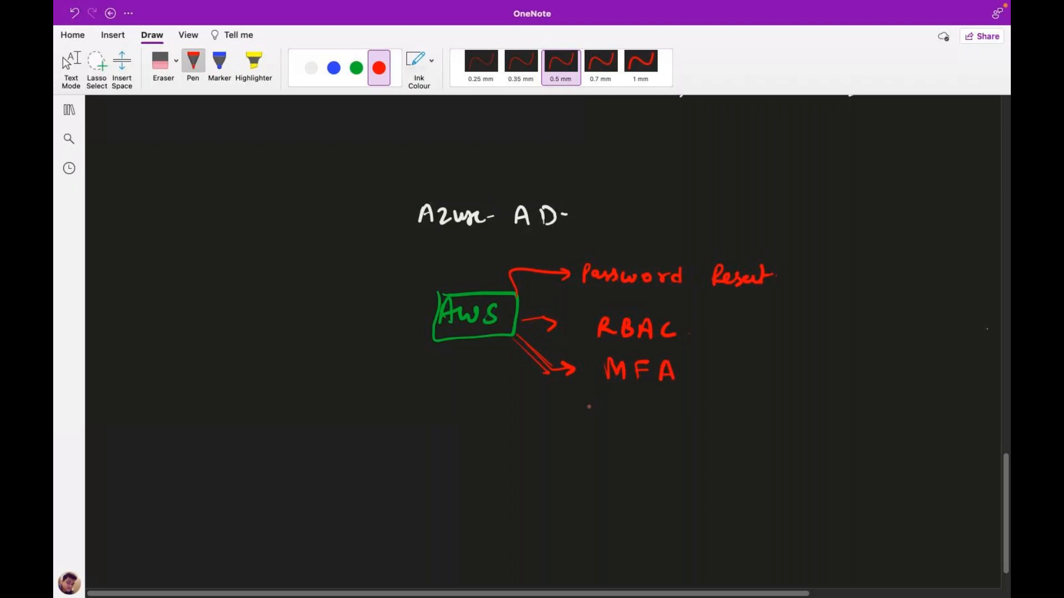
Step: Add a fourth red arrow to 'SSPR', brace all four labels together, and stop inking
{"action": "mouse_move", "coordinate": [525, 342]}
{"action": "left_mouse_down"}
{"action": "mouse_move", "coordinate": [527, 409]}
{"action": "mouse_move", "coordinate": [569, 409]}
{"action": "left_mouse_up"}
{"action": "left_click_drag", "start_coordinate": [562, 403], "coordinate": [561, 415]}
{"action": "left_click_drag", "start_coordinate": [611, 410], "coordinate": [610, 417]}
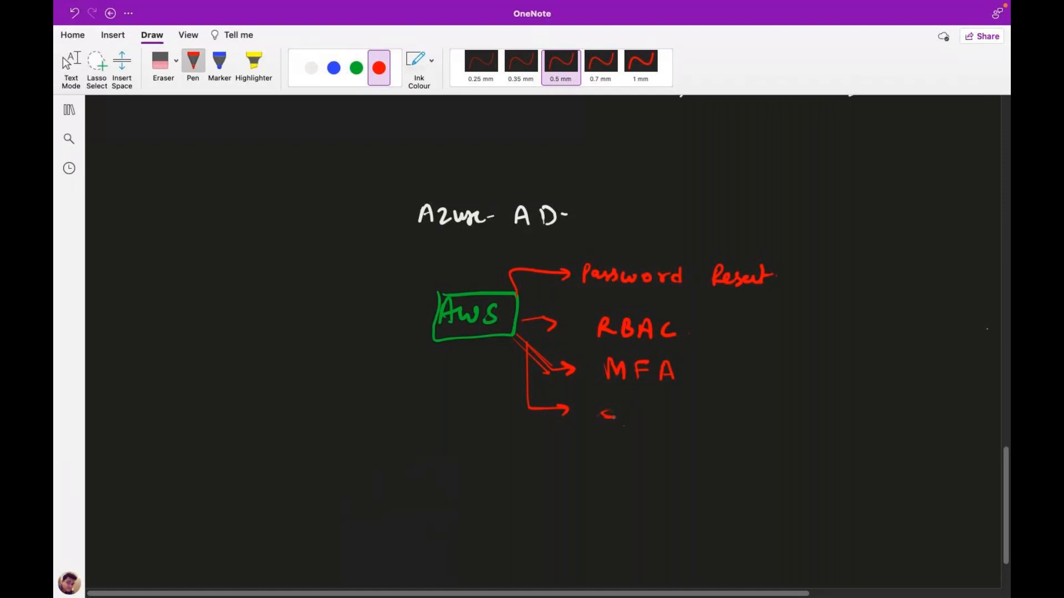
{"action": "mouse_move", "coordinate": [614, 414]}
{"action": "left_mouse_down"}
{"action": "mouse_move", "coordinate": [602, 426]}
{"action": "mouse_move", "coordinate": [643, 427]}
{"action": "left_mouse_up"}
{"action": "mouse_move", "coordinate": [644, 406]}
{"action": "left_mouse_down"}
{"action": "mouse_move", "coordinate": [646, 417]}
{"action": "mouse_move", "coordinate": [679, 424]}
{"action": "mouse_move", "coordinate": [666, 436]}
{"action": "left_mouse_up"}
{"action": "left_click", "coordinate": [666, 404]}
{"action": "mouse_move", "coordinate": [667, 409]}
{"action": "left_mouse_down"}
{"action": "mouse_move", "coordinate": [669, 422]}
{"action": "mouse_move", "coordinate": [691, 428]}
{"action": "left_mouse_up"}
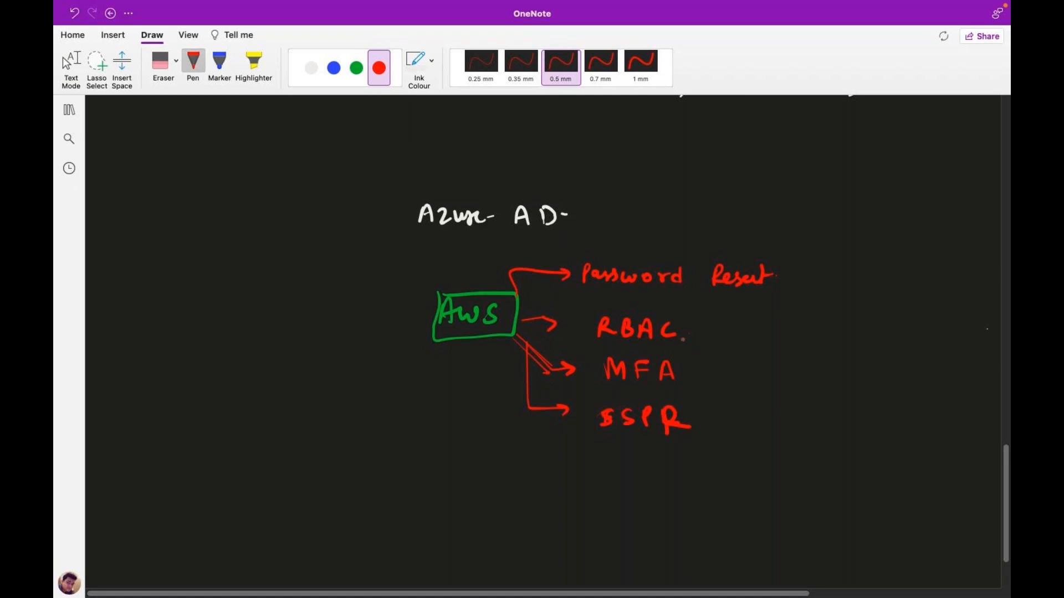
{"action": "mouse_move", "coordinate": [814, 273]}
{"action": "left_mouse_down"}
{"action": "mouse_move", "coordinate": [826, 437]}
{"action": "mouse_move", "coordinate": [780, 452]}
{"action": "left_mouse_up"}
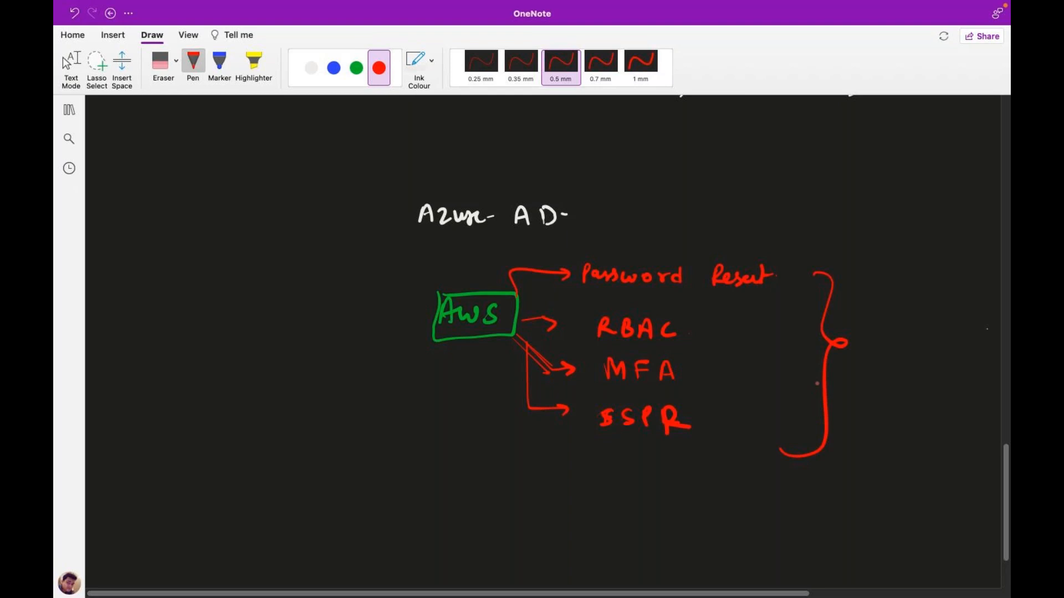
{"action": "key", "text": "Escape"}
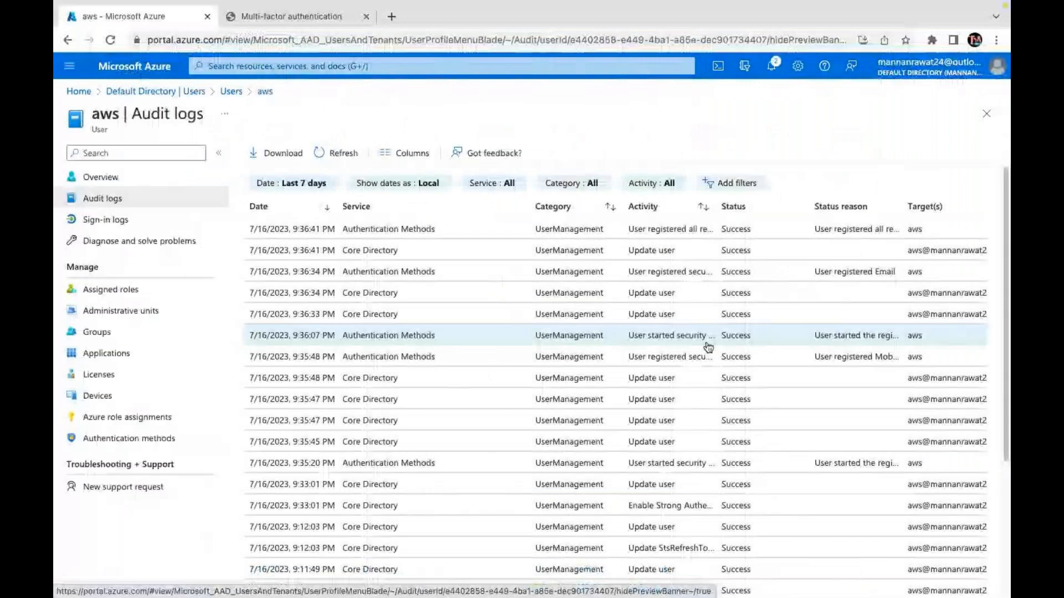
Step: Narrow the Date column so Status reason shows, then scroll through the audit entries and back
{"action": "left_click_drag", "start_coordinate": [335, 198], "coordinate": [491, 199]}
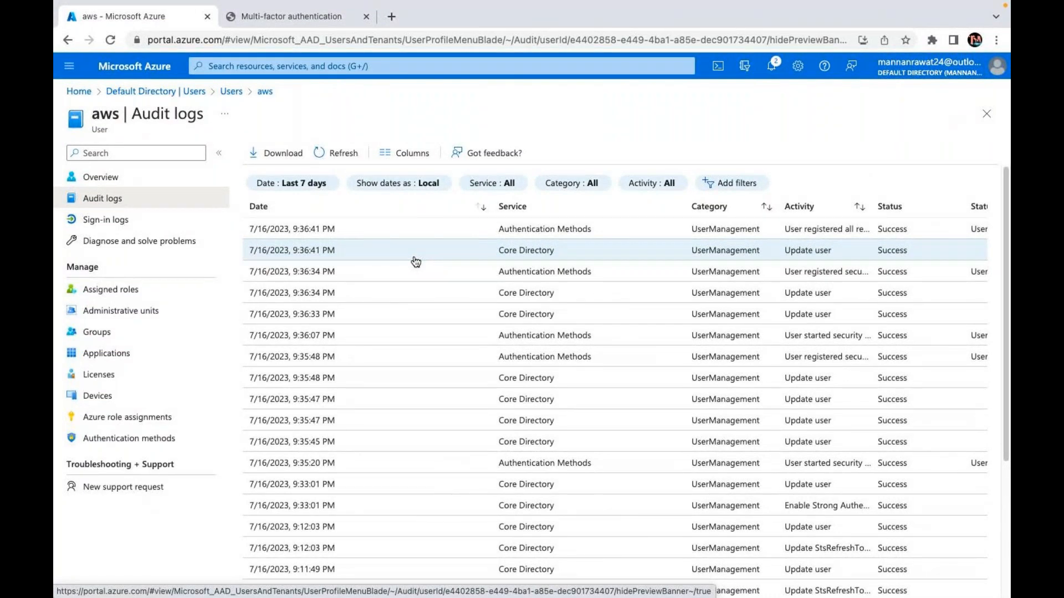
{"action": "left_click_drag", "start_coordinate": [492, 201], "coordinate": [422, 200]}
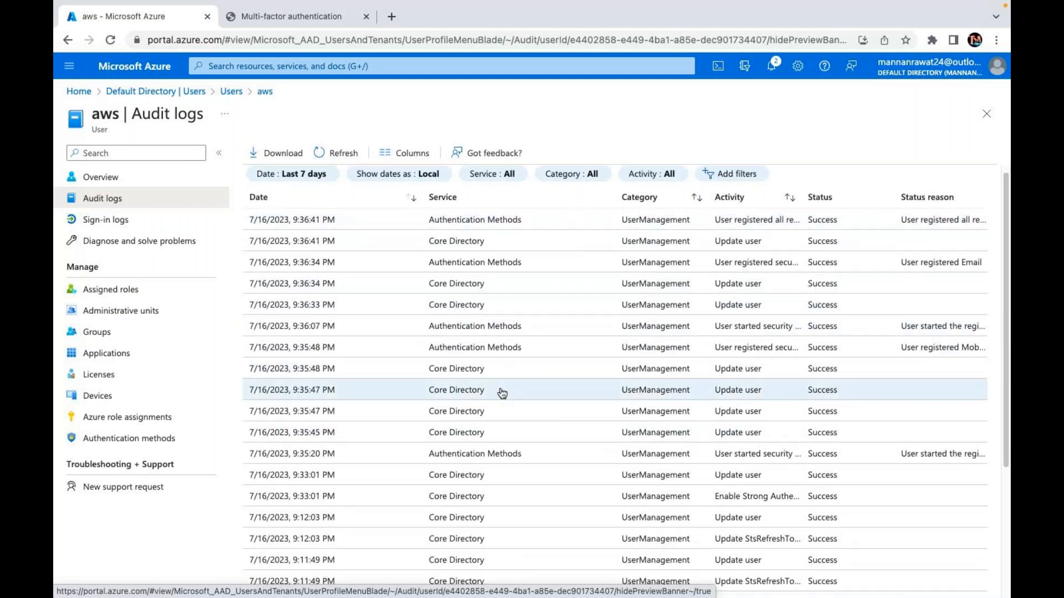
{"action": "scroll", "coordinate": [501, 393], "scroll_direction": "down", "scroll_amount": 2}
{"action": "scroll", "coordinate": [510, 444], "scroll_direction": "down", "scroll_amount": 4}
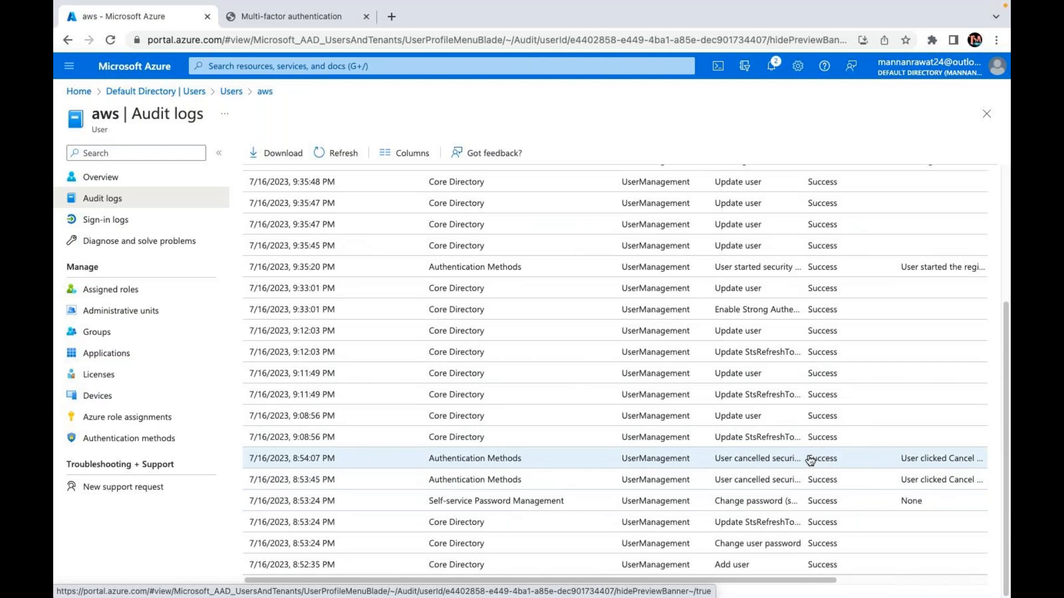
{"action": "scroll", "coordinate": [552, 446], "scroll_direction": "up", "scroll_amount": 5}
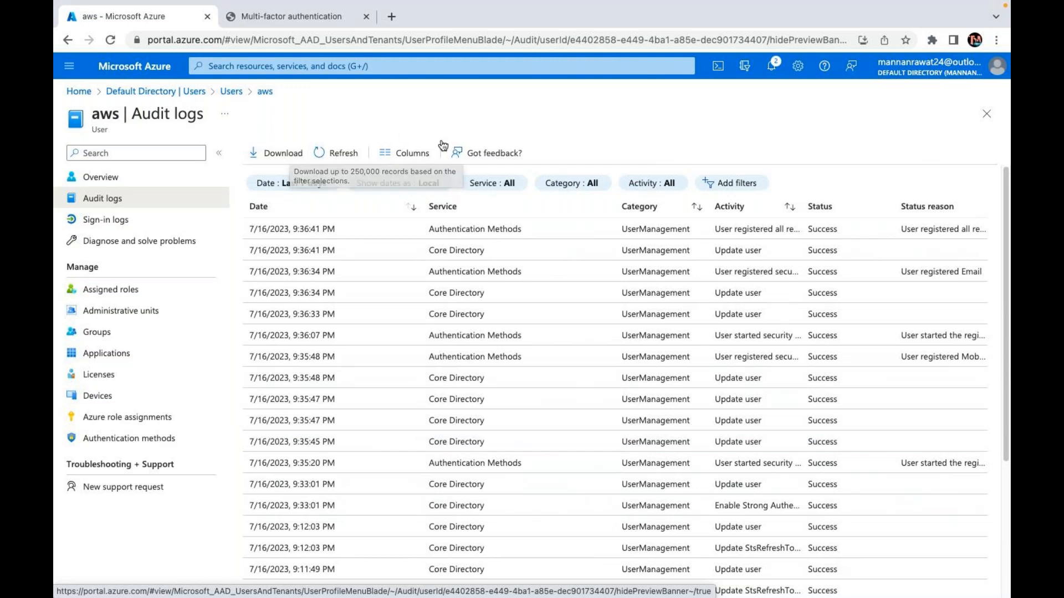
Step: Show aws's sign-in logs with wider Request ID and Location columns, scrolling the table sideways
{"action": "left_click", "coordinate": [110, 227]}
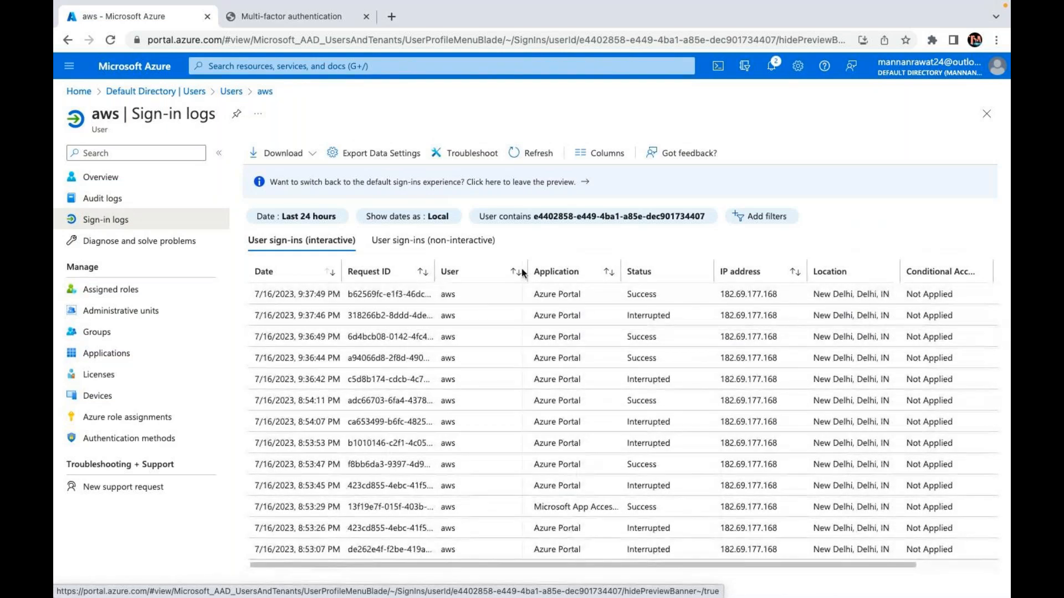
{"action": "left_click_drag", "start_coordinate": [435, 271], "coordinate": [522, 271]}
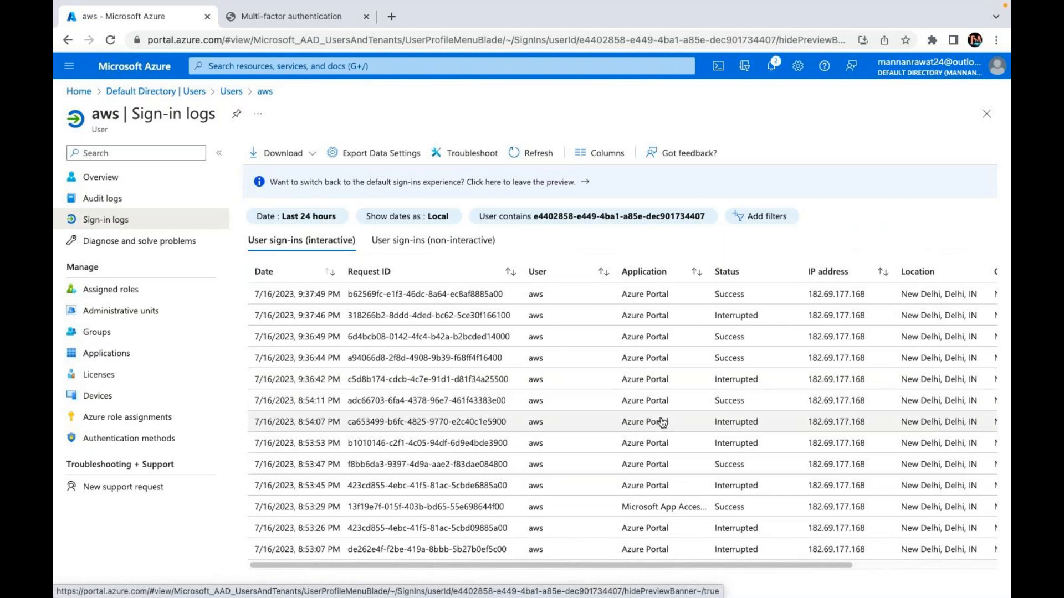
{"action": "scroll", "coordinate": [749, 342], "scroll_direction": "right", "scroll_amount": 3}
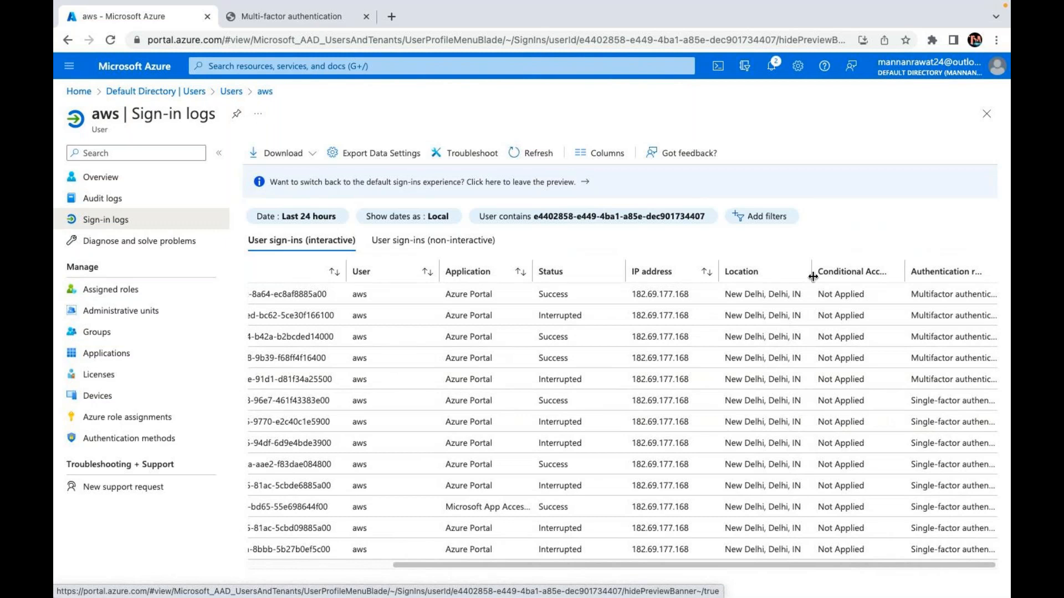
{"action": "left_click_drag", "start_coordinate": [813, 277], "coordinate": [856, 277]}
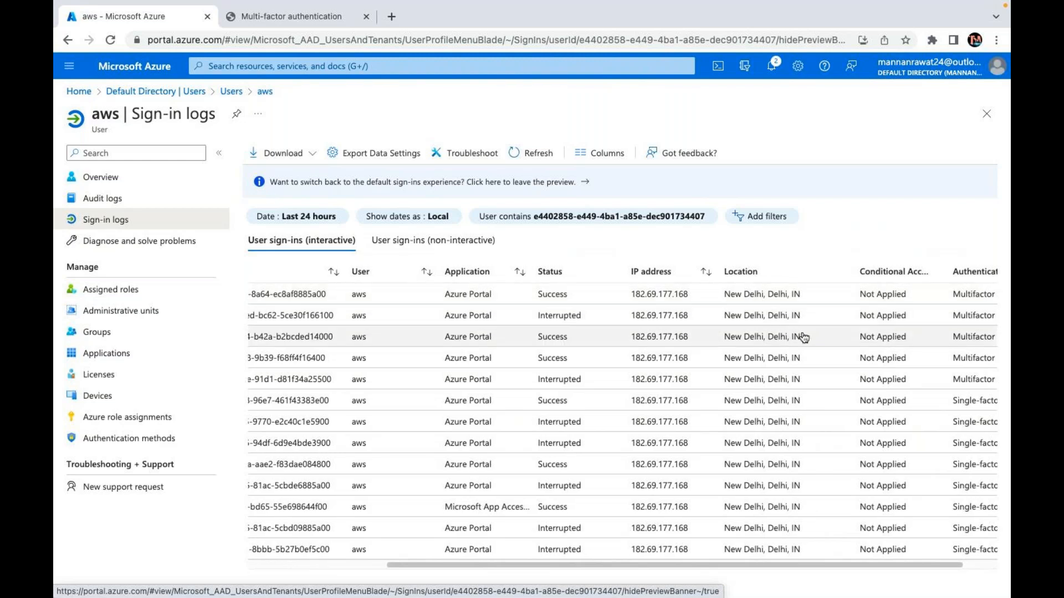
{"action": "scroll", "coordinate": [842, 305], "scroll_direction": "right", "scroll_amount": 2}
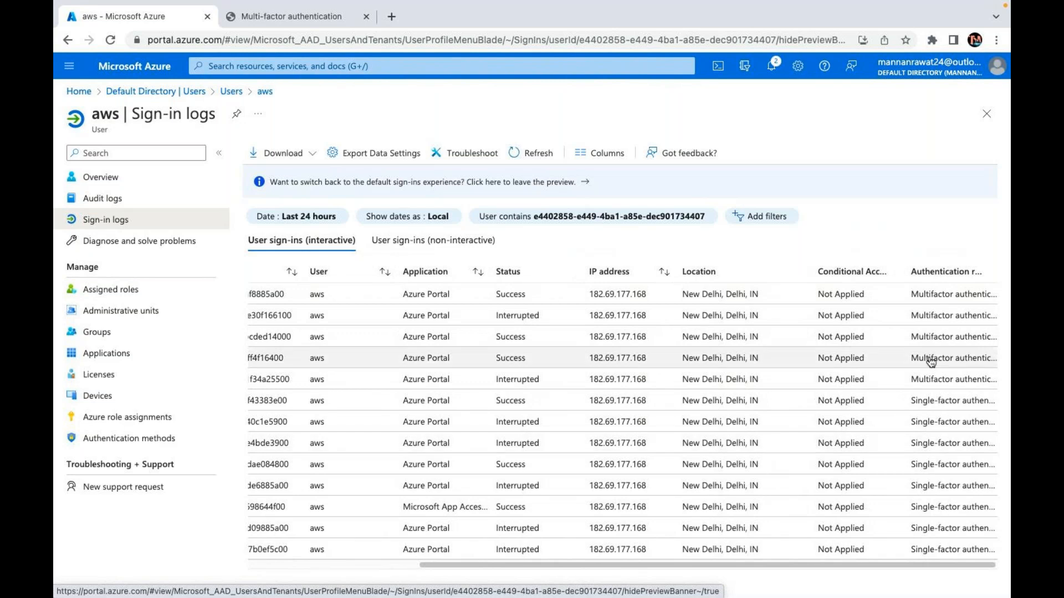
{"action": "scroll", "coordinate": [931, 361], "scroll_direction": "left", "scroll_amount": 5}
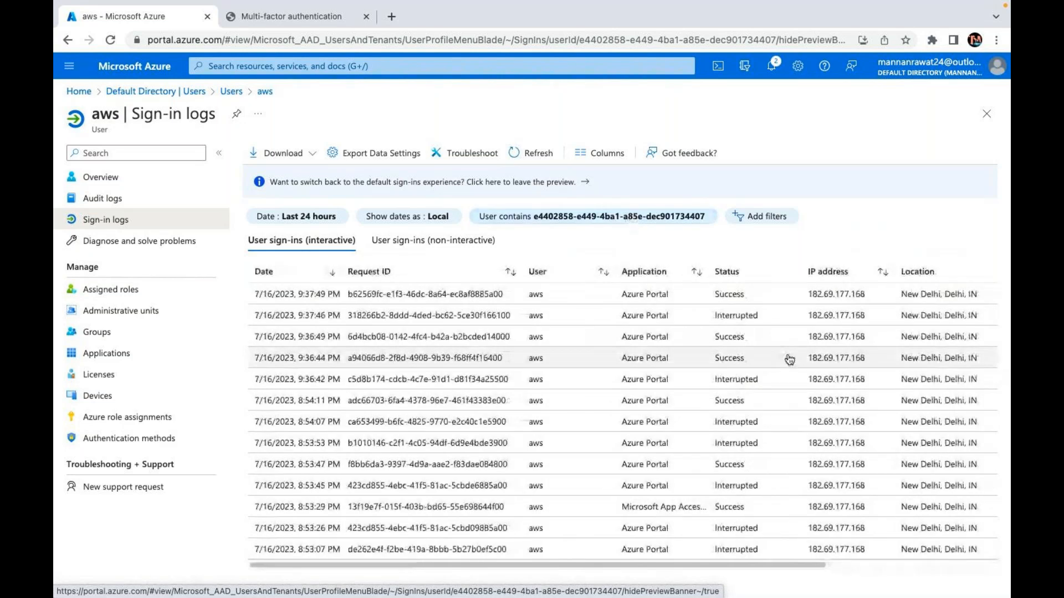
{"action": "scroll", "coordinate": [787, 295], "scroll_direction": "right", "scroll_amount": 2}
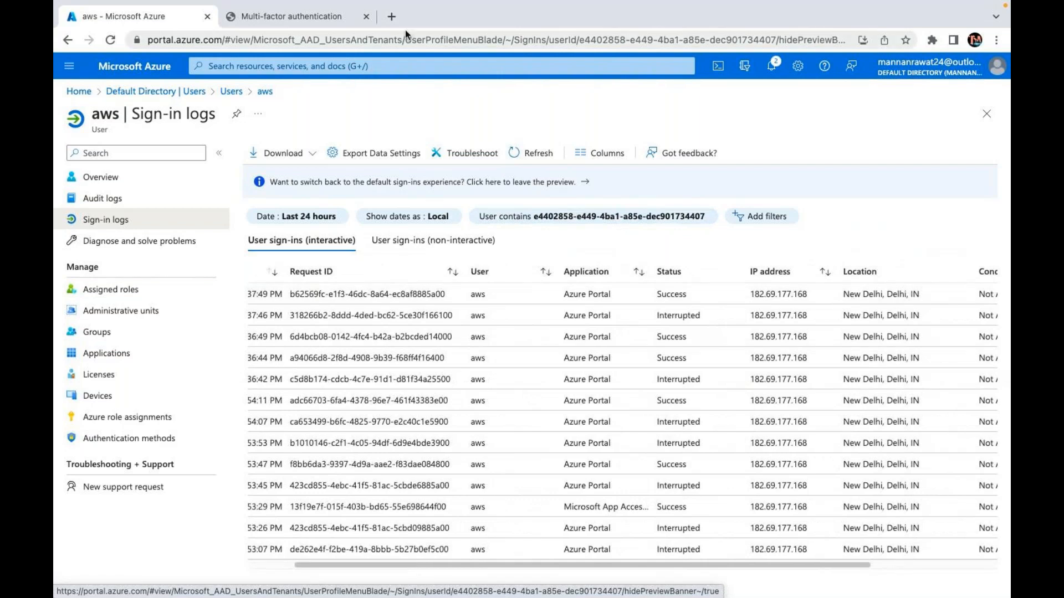
Step: Search 'whats my ip' in a new tab, view whatismyipaddress.com, then return to the MFA list
{"action": "left_click", "coordinate": [391, 16]}
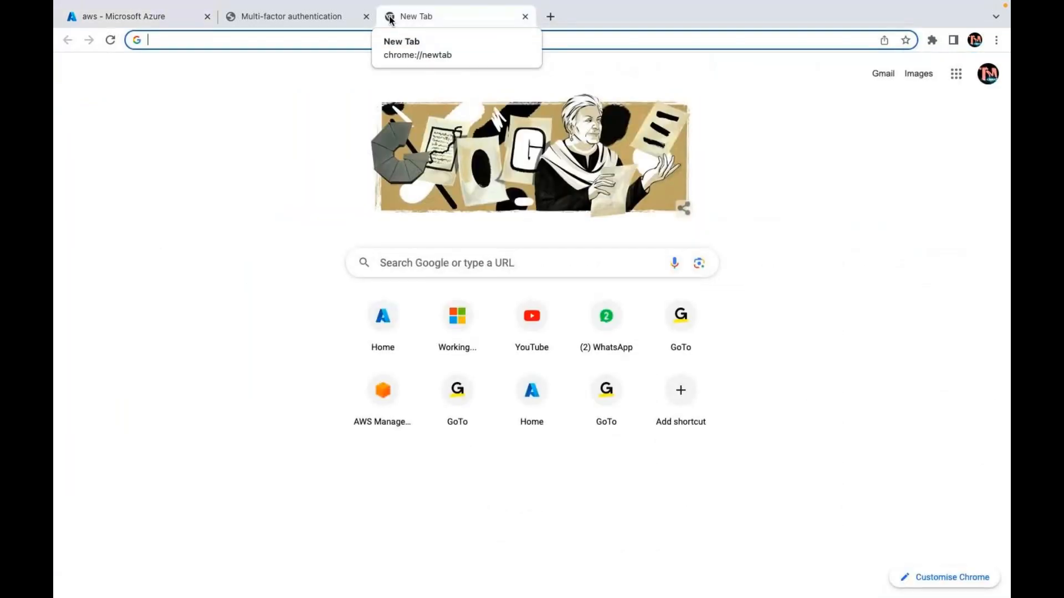
{"action": "type", "text": "whats"}
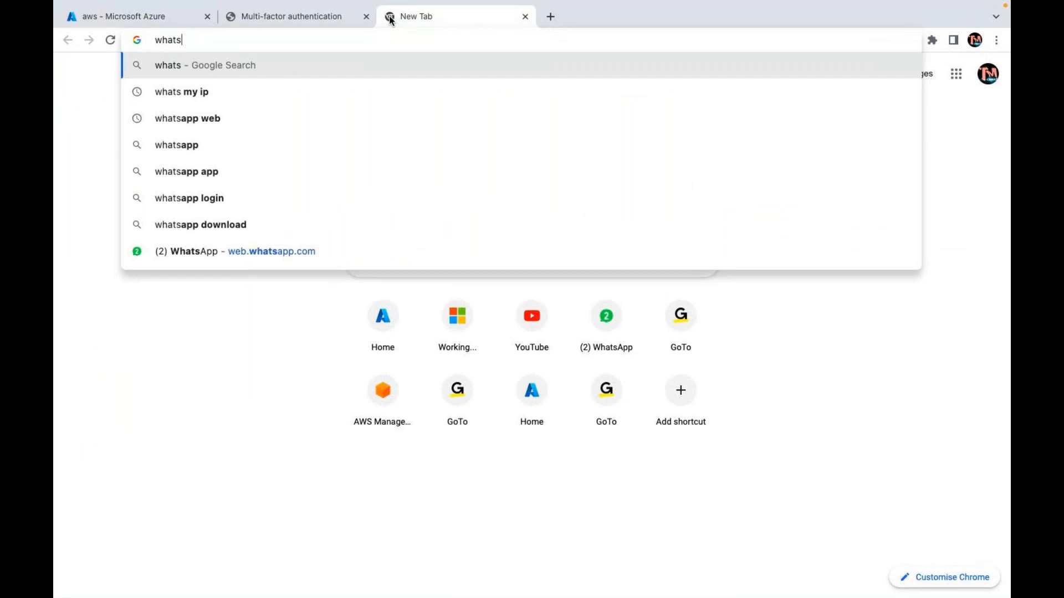
{"action": "key", "text": "Down"}
{"action": "key", "text": "Return"}
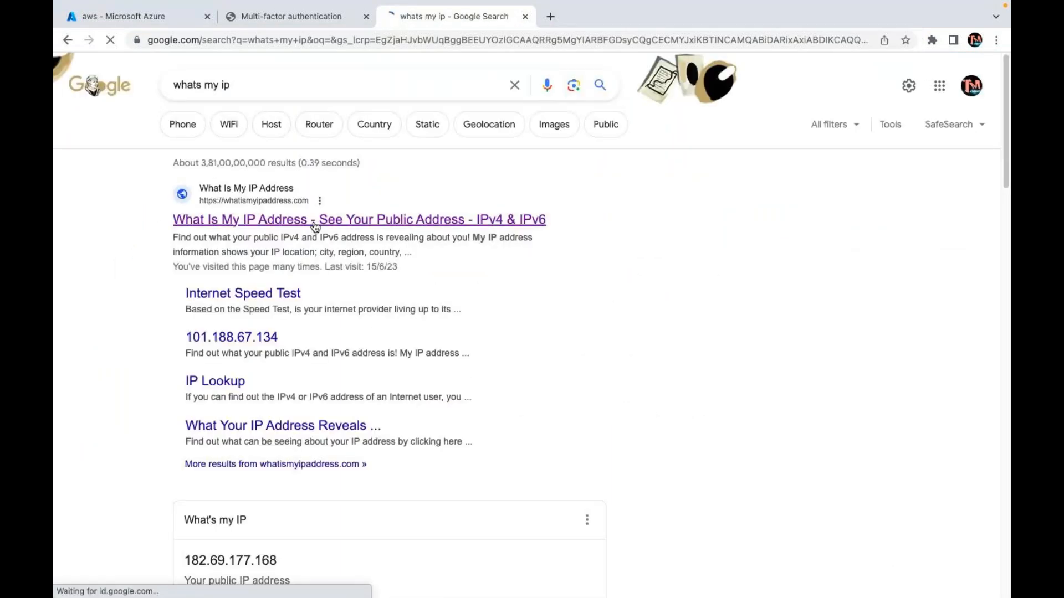
{"action": "left_click", "coordinate": [315, 221]}
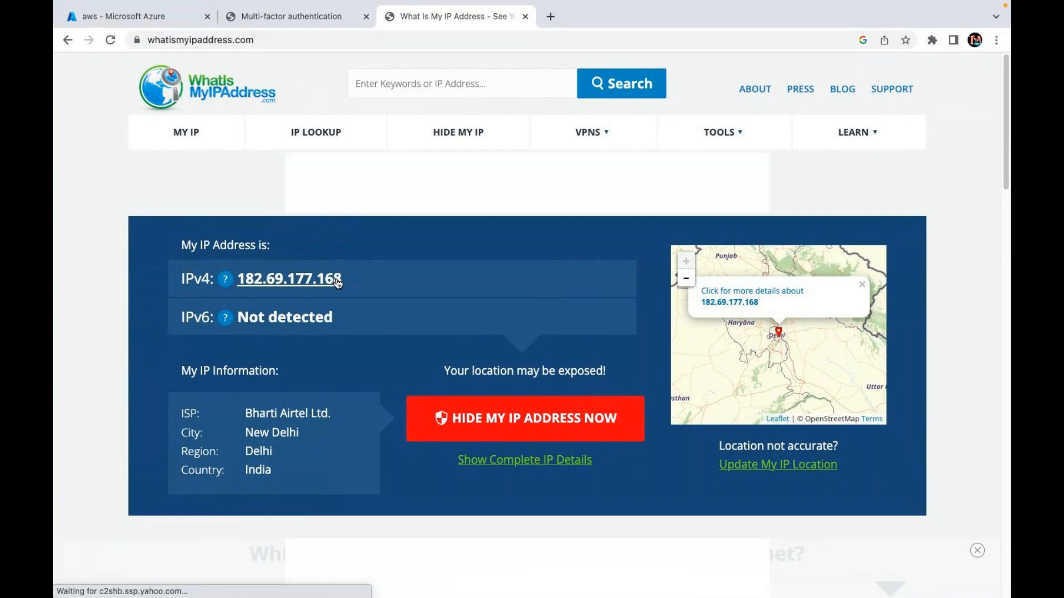
{"action": "left_click", "coordinate": [308, 21]}
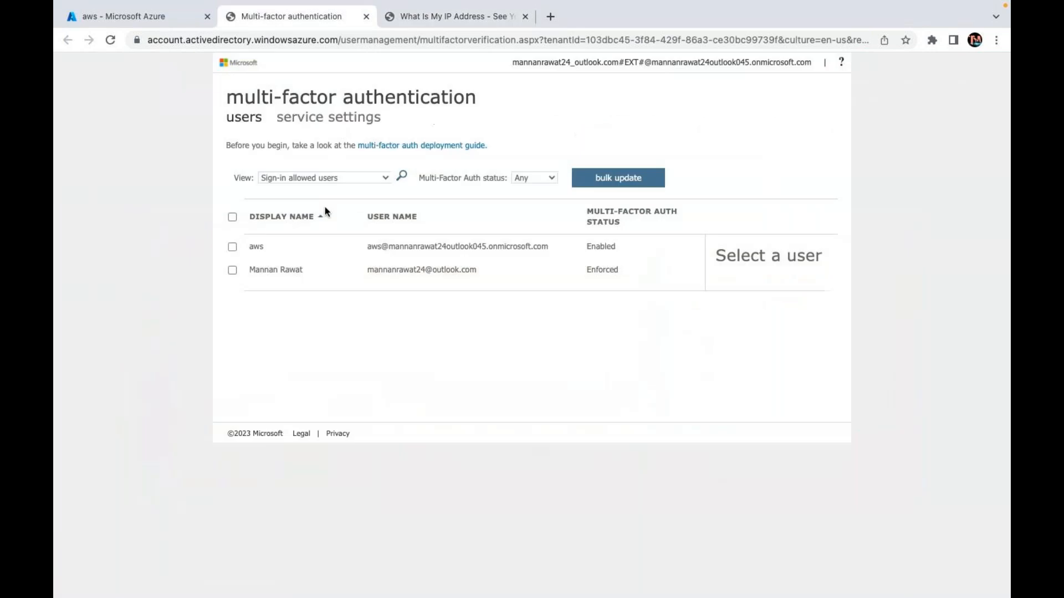
Step: Return to the 'aws - Microsoft Azure' tab with the sign-in logs
{"action": "left_click", "coordinate": [155, 21]}
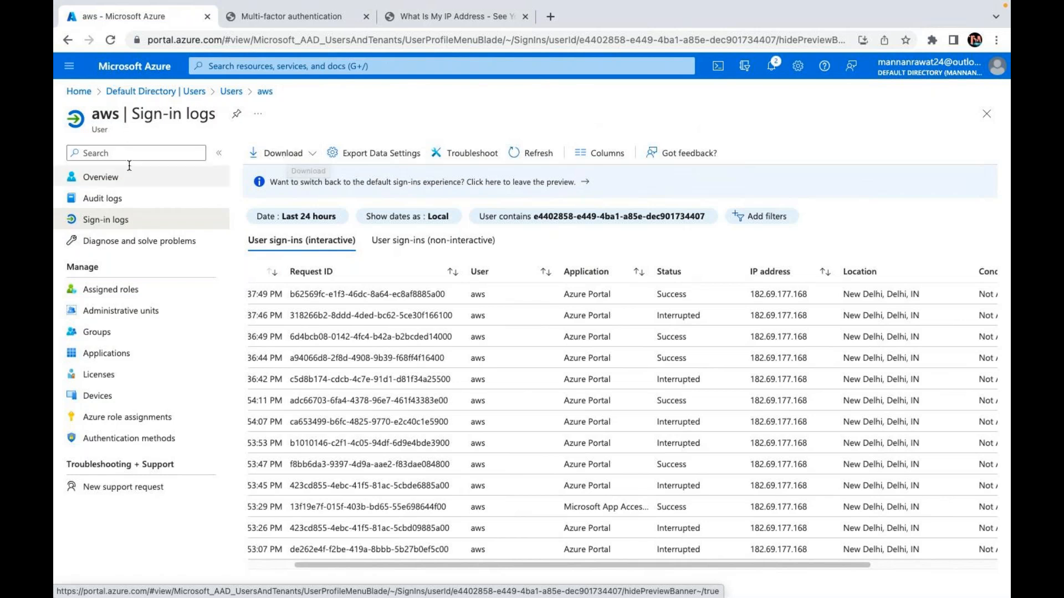
Step: Open aws's Assigned roles page, then open Add assignments to see the Directory roles pane
{"action": "left_click", "coordinate": [150, 298]}
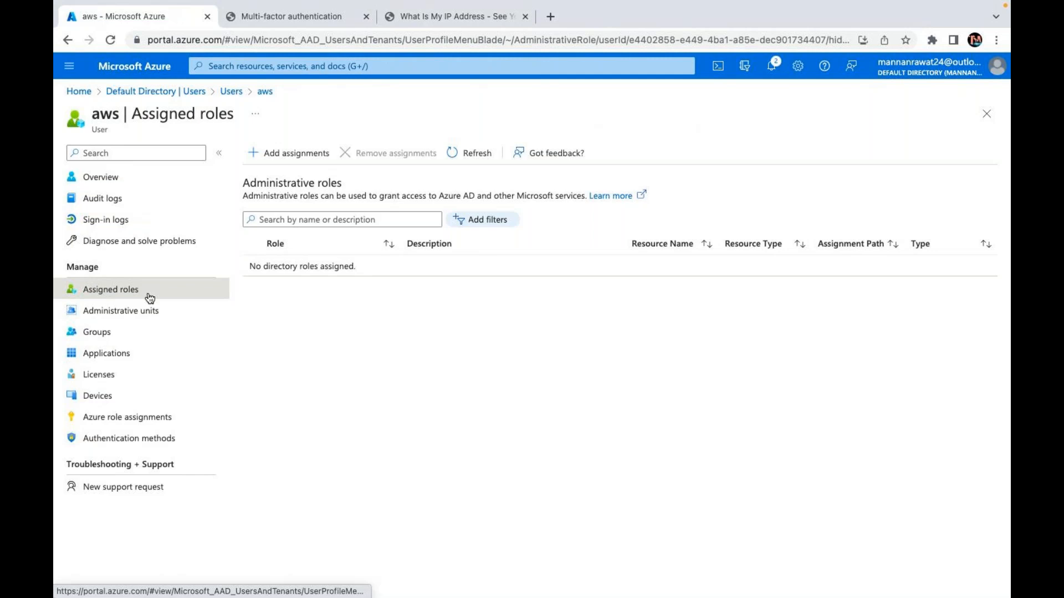
{"action": "left_click", "coordinate": [298, 155]}
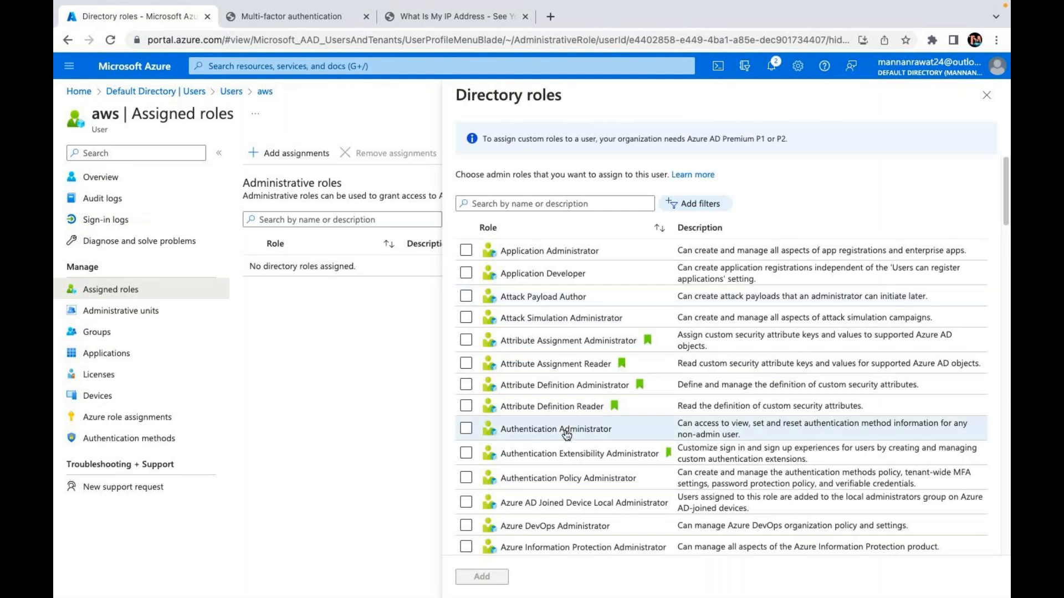
{"action": "scroll", "coordinate": [554, 430], "scroll_direction": "down", "scroll_amount": 20}
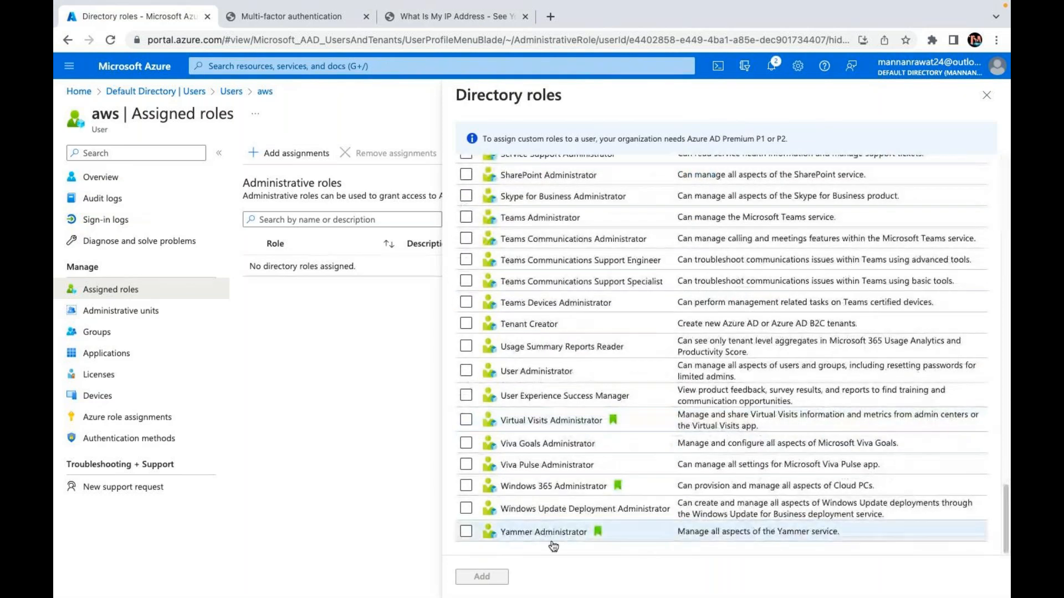
{"action": "scroll", "coordinate": [570, 424], "scroll_direction": "up", "scroll_amount": 12}
{"action": "scroll", "coordinate": [566, 443], "scroll_direction": "down", "scroll_amount": 10}
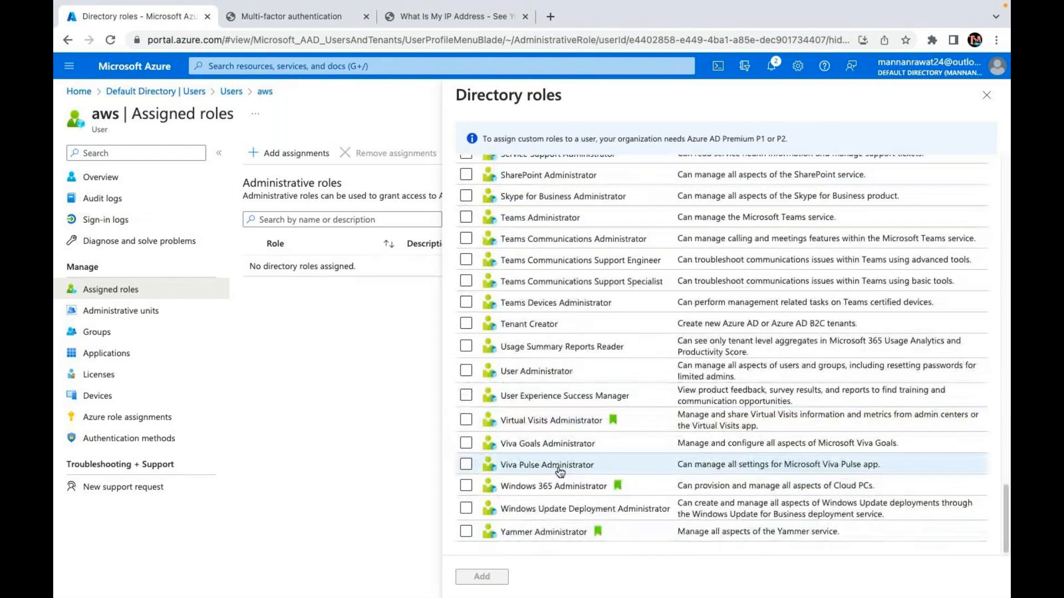
{"action": "scroll", "coordinate": [551, 388], "scroll_direction": "up", "scroll_amount": 2}
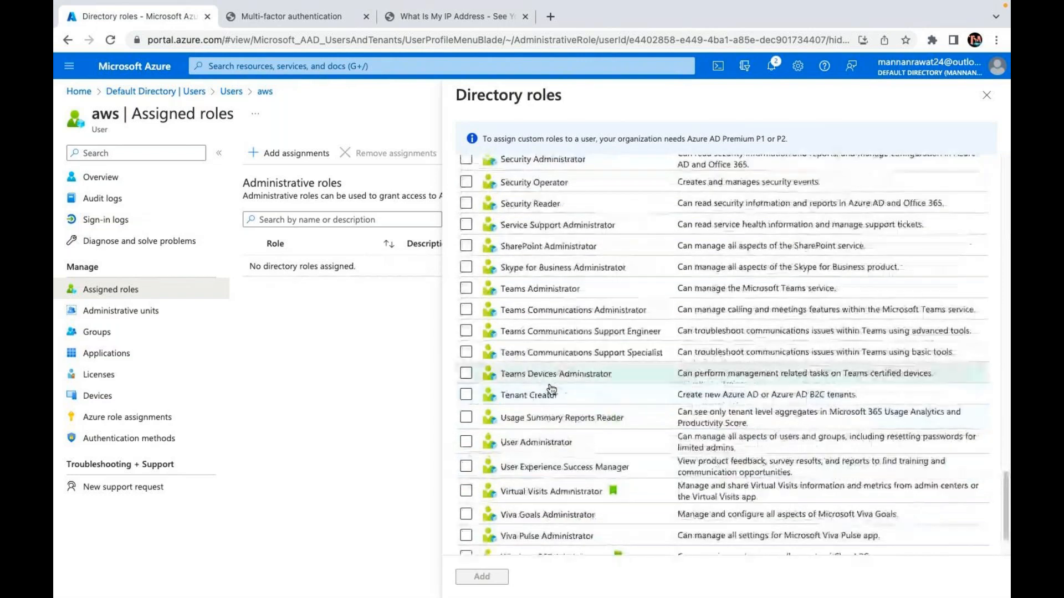
{"action": "scroll", "coordinate": [553, 411], "scroll_direction": "up", "scroll_amount": 8}
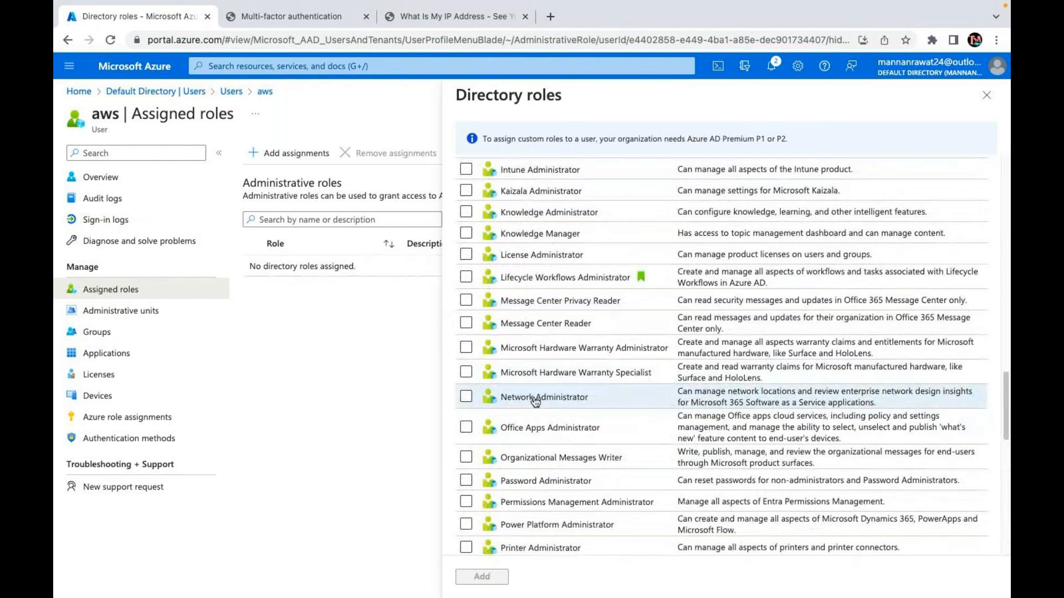
{"action": "scroll", "coordinate": [534, 400], "scroll_direction": "up", "scroll_amount": 3}
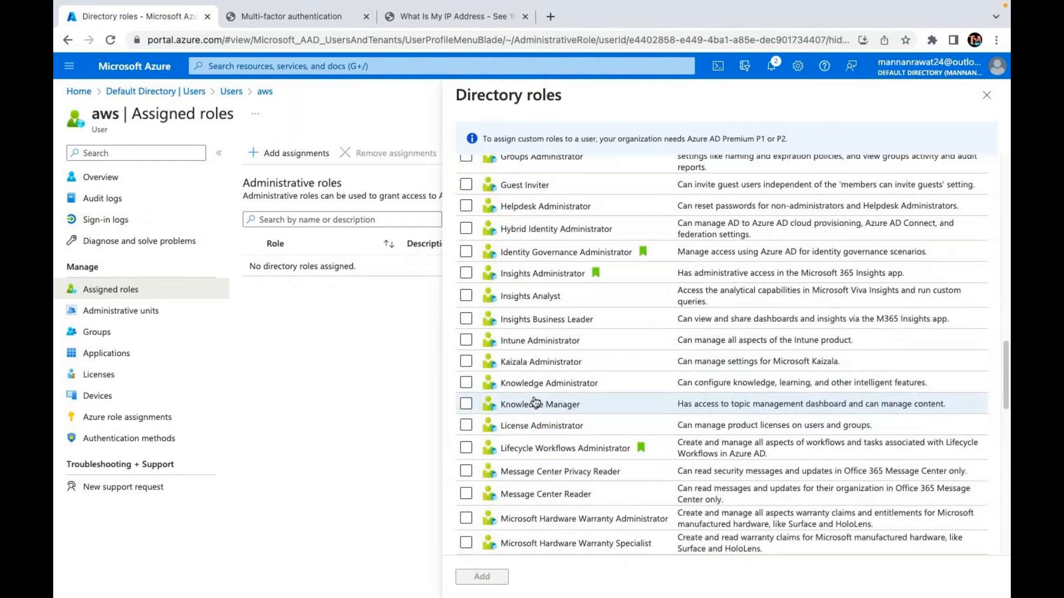
{"action": "scroll", "coordinate": [534, 402], "scroll_direction": "up", "scroll_amount": 5}
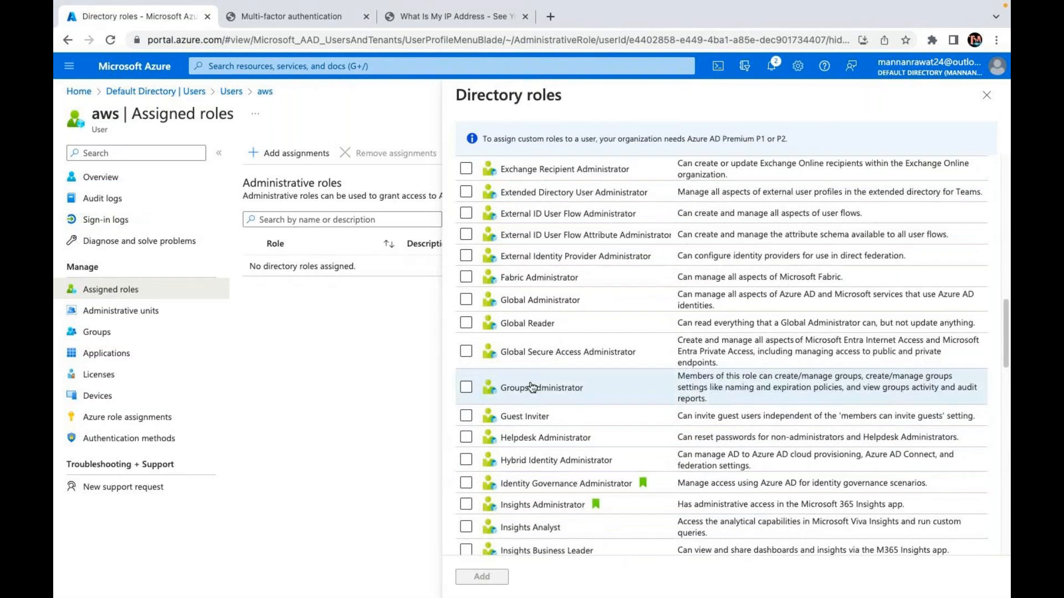
{"action": "scroll", "coordinate": [532, 387], "scroll_direction": "up", "scroll_amount": 1}
{"action": "scroll", "coordinate": [546, 350], "scroll_direction": "up", "scroll_amount": 3}
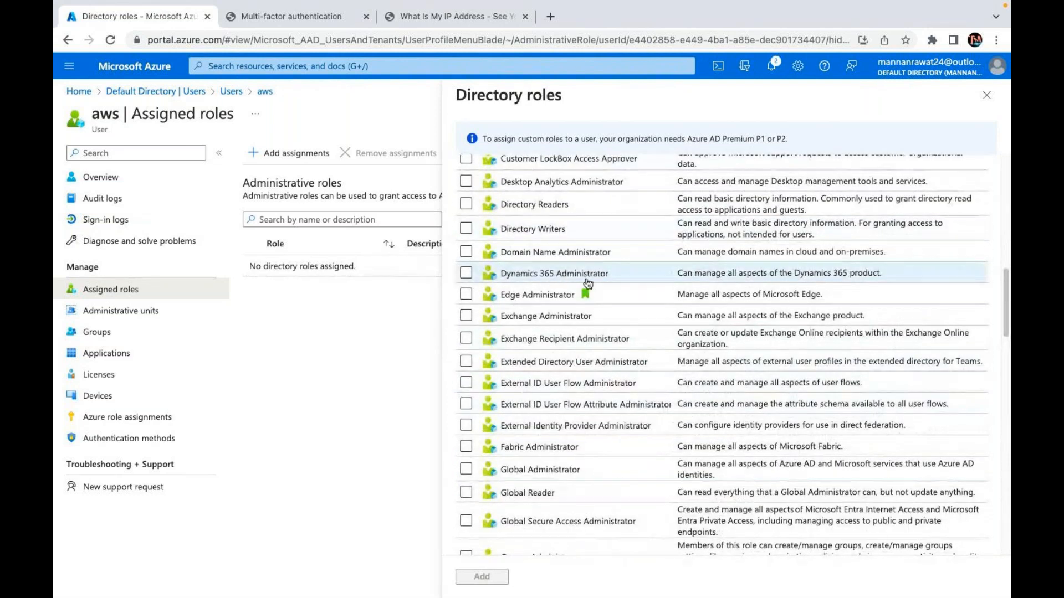
{"action": "scroll", "coordinate": [588, 284], "scroll_direction": "up", "scroll_amount": 10}
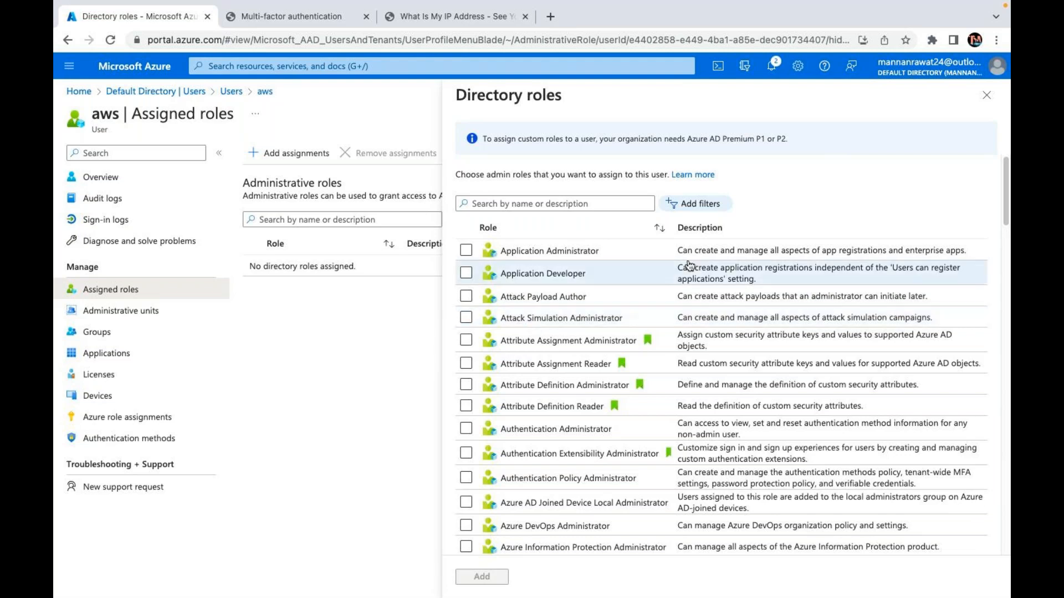
Step: Close the Directory roles pane unassigned and view aws's Administrative units page
{"action": "left_click", "coordinate": [986, 95]}
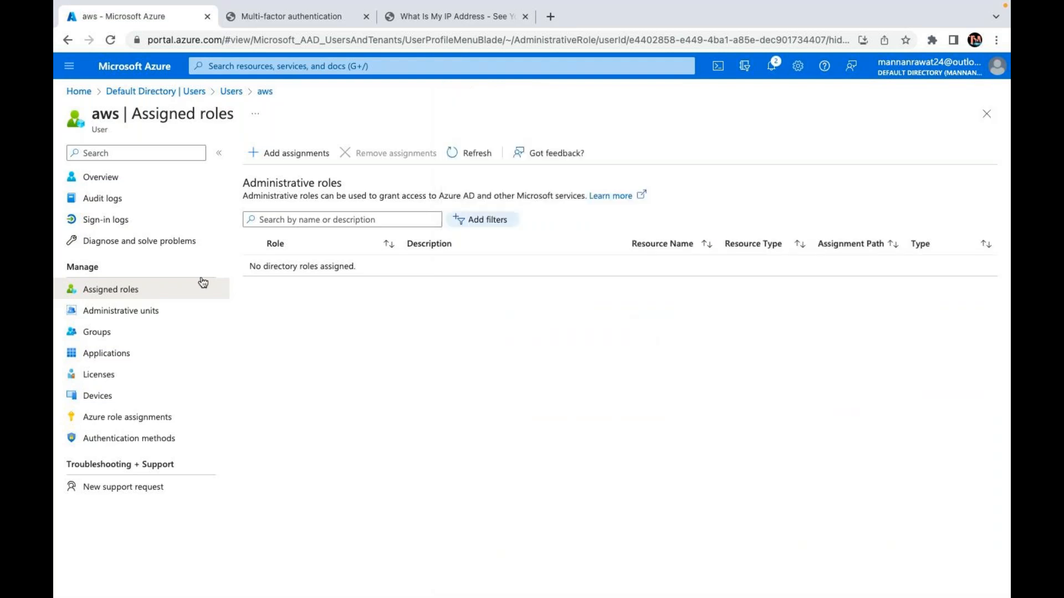
{"action": "left_click", "coordinate": [134, 313]}
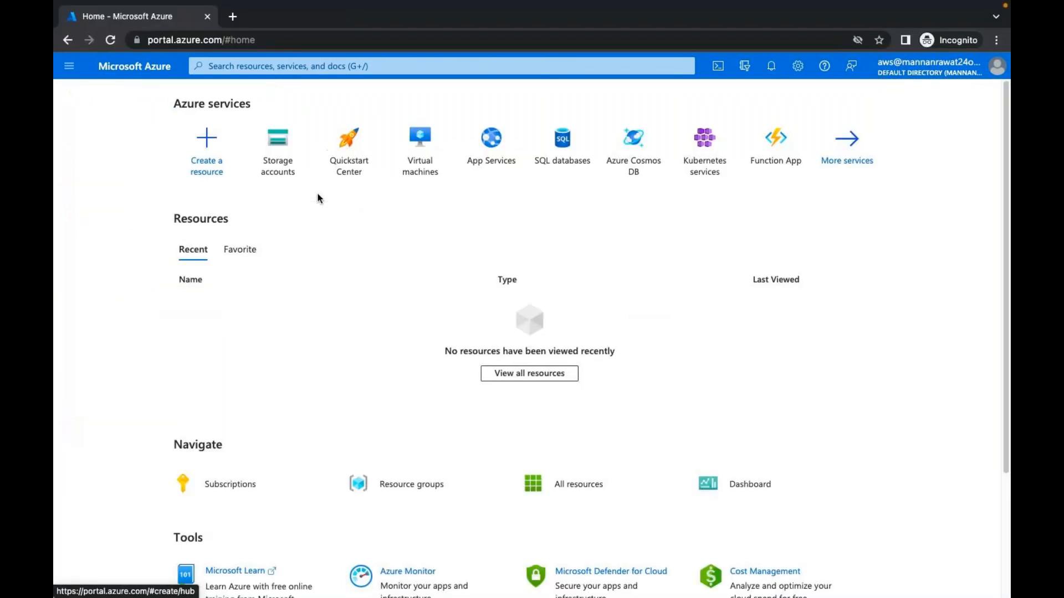
Step: In OneNote, draw two red boxes labelled 'Root' and 'Aws' in green
{"action": "key", "text": "super+Tab"}
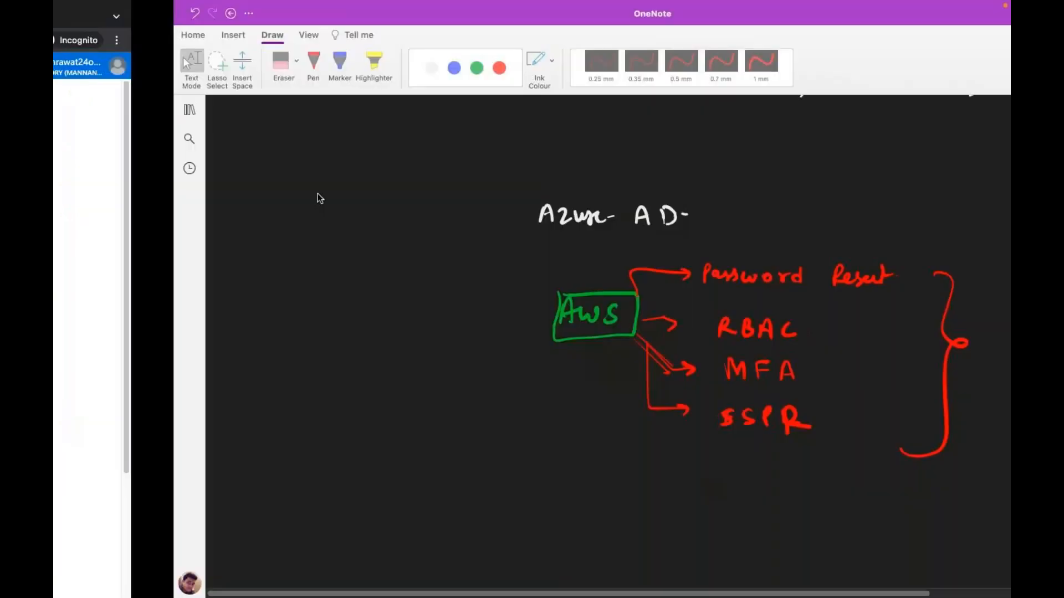
{"action": "scroll", "coordinate": [391, 397], "scroll_direction": "down", "scroll_amount": 5}
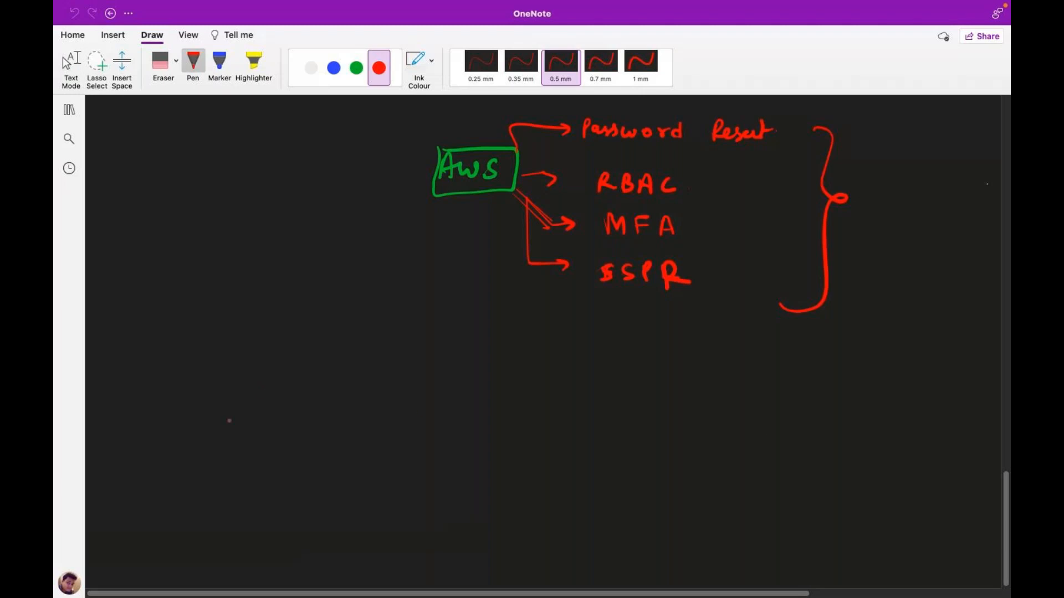
{"action": "mouse_move", "coordinate": [179, 394]}
{"action": "left_mouse_down"}
{"action": "mouse_move", "coordinate": [166, 488]}
{"action": "mouse_move", "coordinate": [317, 491]}
{"action": "mouse_move", "coordinate": [313, 379]}
{"action": "mouse_move", "coordinate": [179, 394]}
{"action": "left_mouse_up"}
{"action": "mouse_move", "coordinate": [652, 387]}
{"action": "left_mouse_down"}
{"action": "mouse_move", "coordinate": [665, 480]}
{"action": "mouse_move", "coordinate": [774, 468]}
{"action": "mouse_move", "coordinate": [779, 375]}
{"action": "mouse_move", "coordinate": [655, 389]}
{"action": "left_mouse_up"}
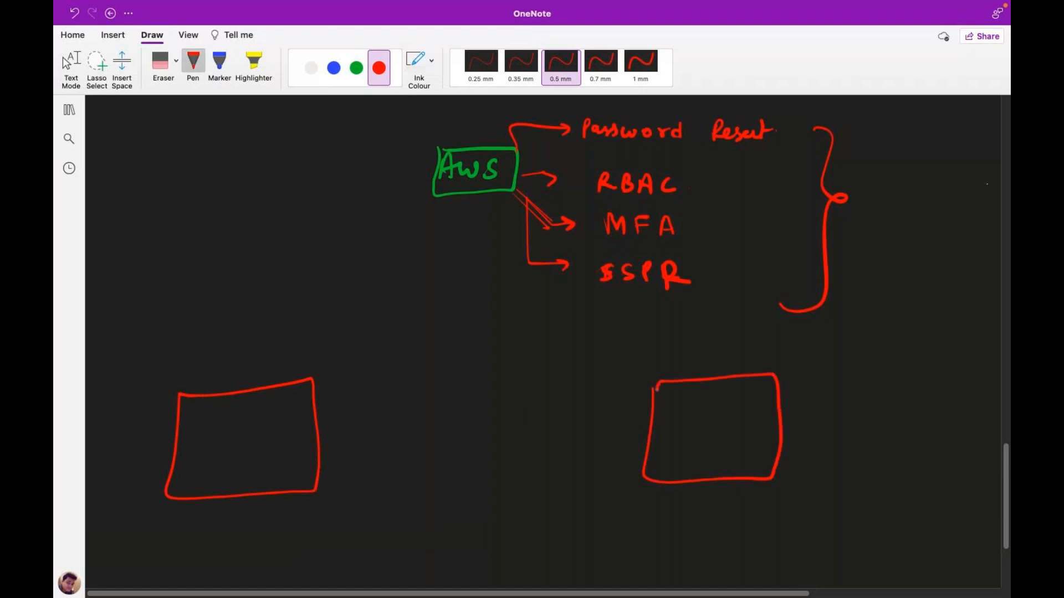
{"action": "left_click", "coordinate": [356, 68]}
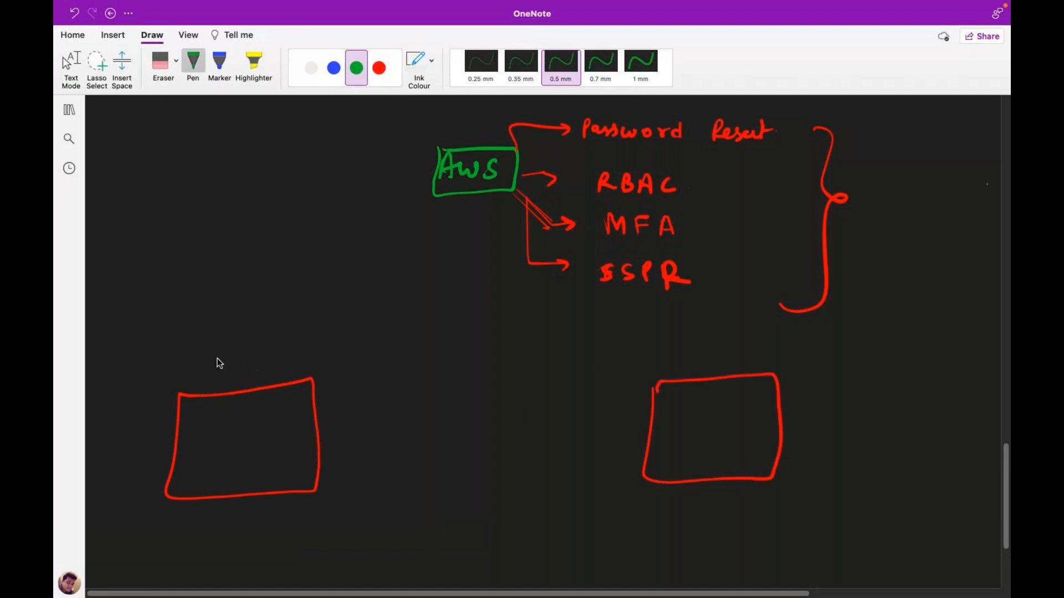
{"action": "mouse_move", "coordinate": [204, 350]}
{"action": "left_mouse_down"}
{"action": "mouse_move", "coordinate": [217, 373]}
{"action": "mouse_move", "coordinate": [224, 364]}
{"action": "left_mouse_up"}
{"action": "left_click_drag", "start_coordinate": [707, 348], "coordinate": [729, 359]}
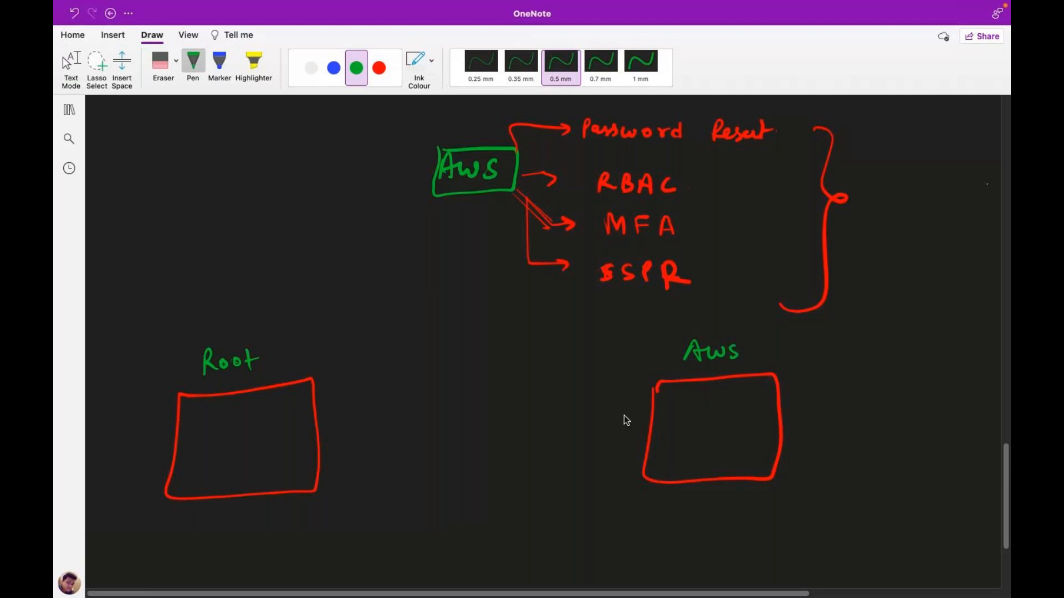
Step: Write '- MSDN' in blue after the Root label
{"action": "left_click", "coordinate": [334, 67]}
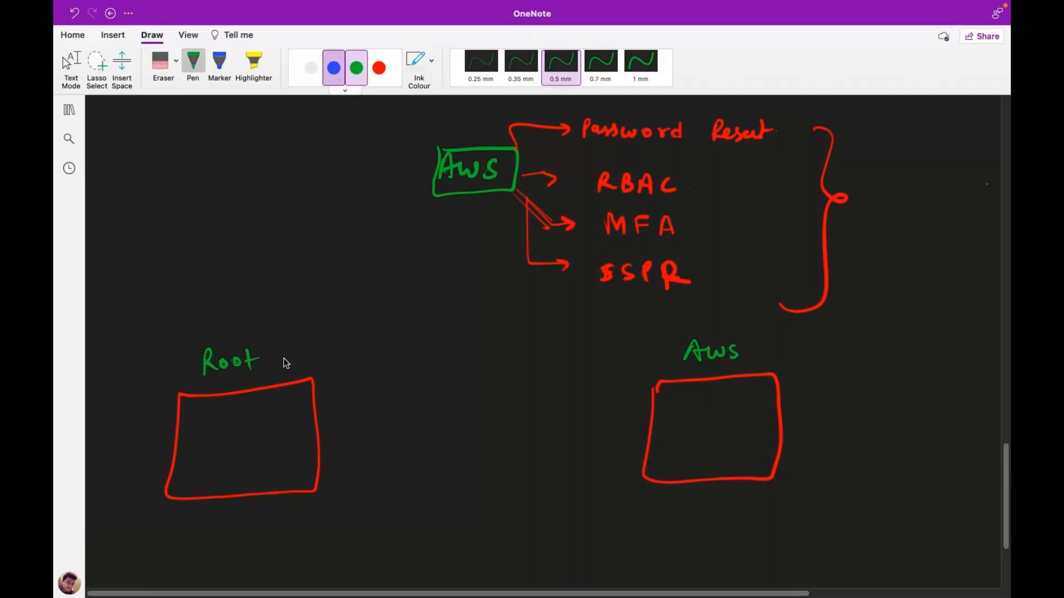
{"action": "mouse_move", "coordinate": [275, 360]}
{"action": "left_mouse_down"}
{"action": "mouse_move", "coordinate": [316, 350]}
{"action": "mouse_move", "coordinate": [321, 361]}
{"action": "left_mouse_up"}
{"action": "mouse_move", "coordinate": [338, 348]}
{"action": "left_mouse_down"}
{"action": "mouse_move", "coordinate": [329, 359]}
{"action": "mouse_move", "coordinate": [377, 347]}
{"action": "left_mouse_up"}
{"action": "left_click", "coordinate": [370, 351]}
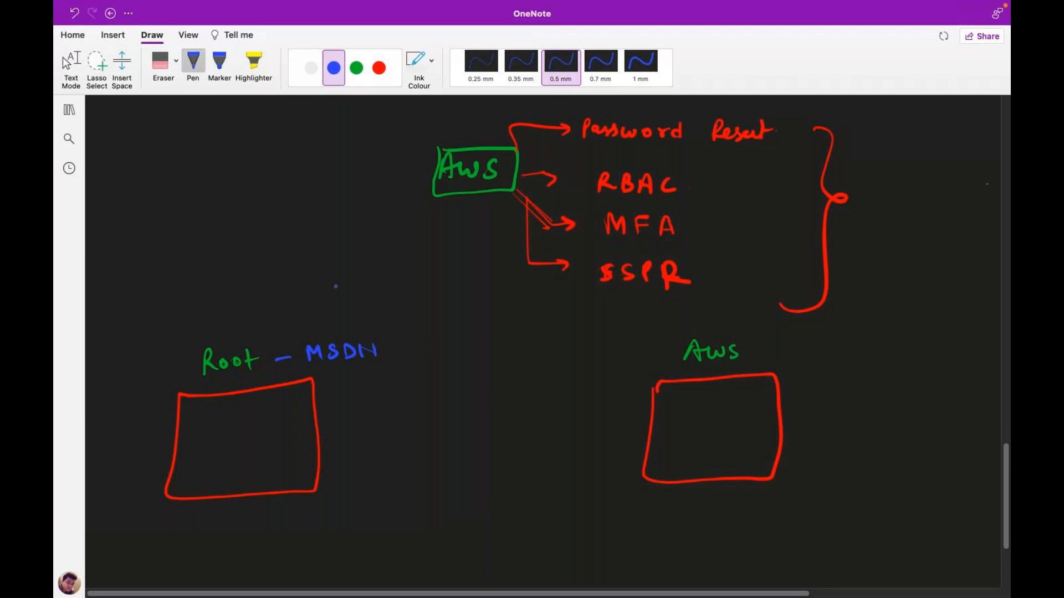
Step: Sketch green shapes in the Root box and a white arrow to a 'Storage' label in the AWS box
{"action": "left_click", "coordinate": [356, 68]}
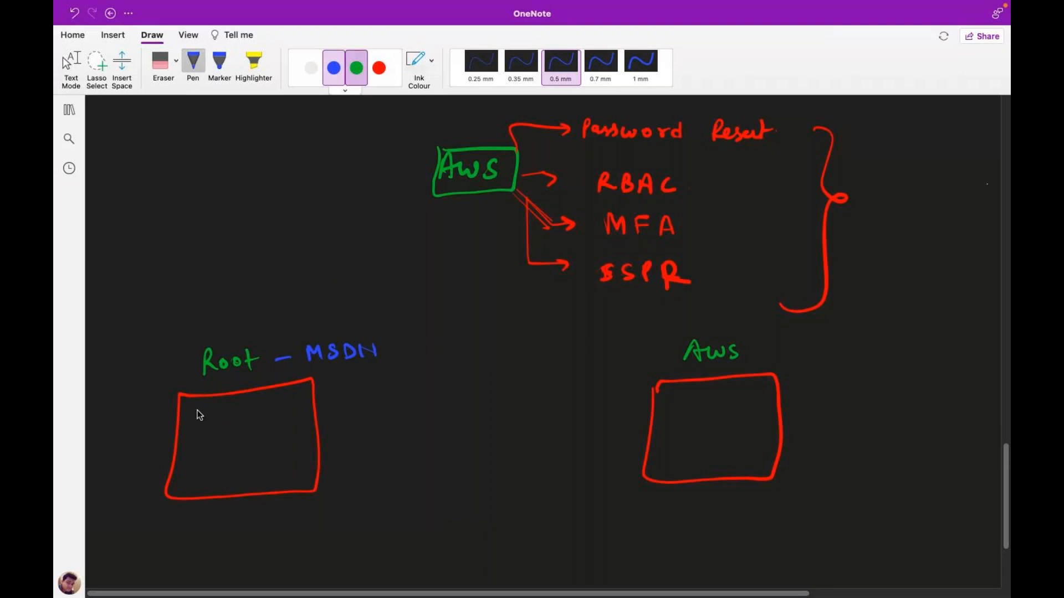
{"action": "mouse_move", "coordinate": [199, 411]}
{"action": "left_mouse_down"}
{"action": "mouse_move", "coordinate": [214, 425]}
{"action": "mouse_move", "coordinate": [200, 428]}
{"action": "mouse_move", "coordinate": [213, 430]}
{"action": "mouse_move", "coordinate": [202, 495]}
{"action": "mouse_move", "coordinate": [211, 474]}
{"action": "left_mouse_up"}
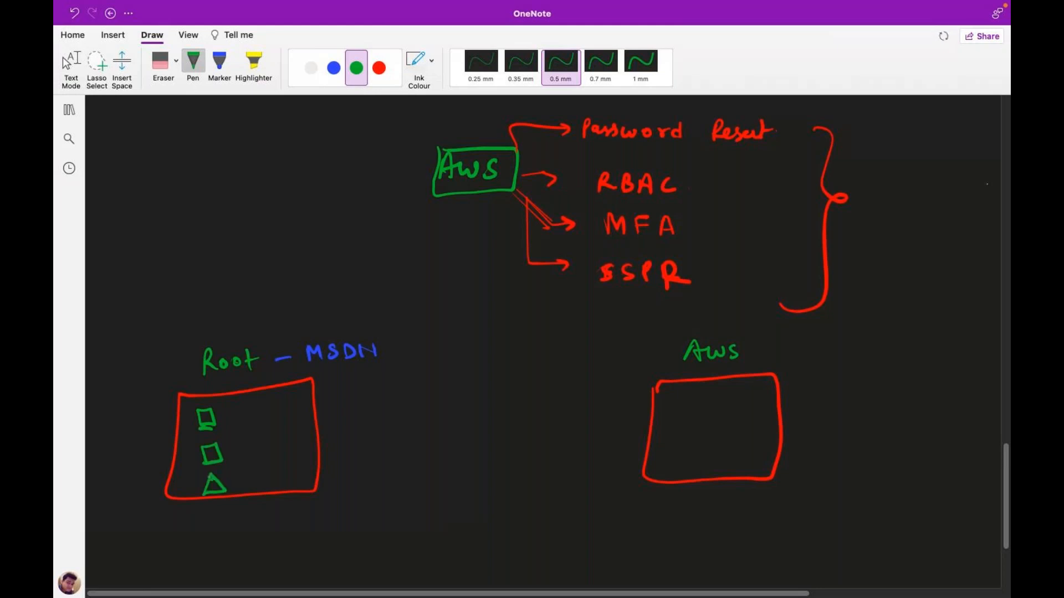
{"action": "left_click", "coordinate": [311, 67]}
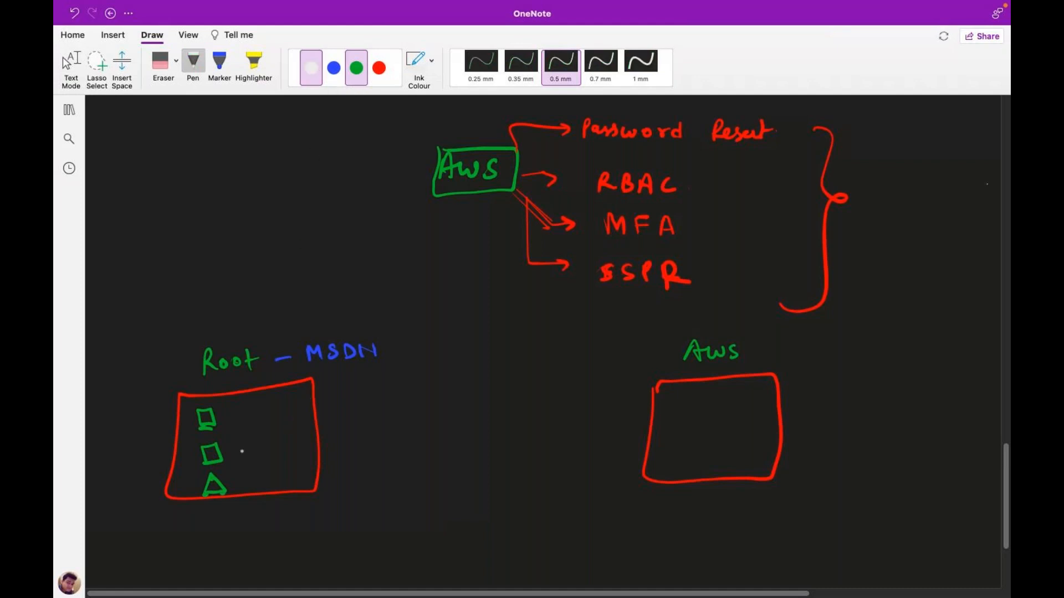
{"action": "mouse_move", "coordinate": [224, 452]}
{"action": "left_mouse_down"}
{"action": "mouse_move", "coordinate": [677, 436]}
{"action": "mouse_move", "coordinate": [670, 443]}
{"action": "mouse_move", "coordinate": [706, 445]}
{"action": "mouse_move", "coordinate": [726, 416]}
{"action": "mouse_move", "coordinate": [702, 418]}
{"action": "mouse_move", "coordinate": [689, 471]}
{"action": "left_mouse_up"}
{"action": "mouse_move", "coordinate": [707, 450]}
{"action": "left_mouse_down"}
{"action": "mouse_move", "coordinate": [709, 471]}
{"action": "mouse_move", "coordinate": [719, 460]}
{"action": "left_mouse_up"}
{"action": "left_click_drag", "start_coordinate": [716, 460], "coordinate": [740, 459]}
{"action": "mouse_move", "coordinate": [740, 459]}
{"action": "left_mouse_down"}
{"action": "mouse_move", "coordinate": [745, 472]}
{"action": "mouse_move", "coordinate": [760, 455]}
{"action": "left_mouse_up"}
{"action": "left_click", "coordinate": [763, 454]}
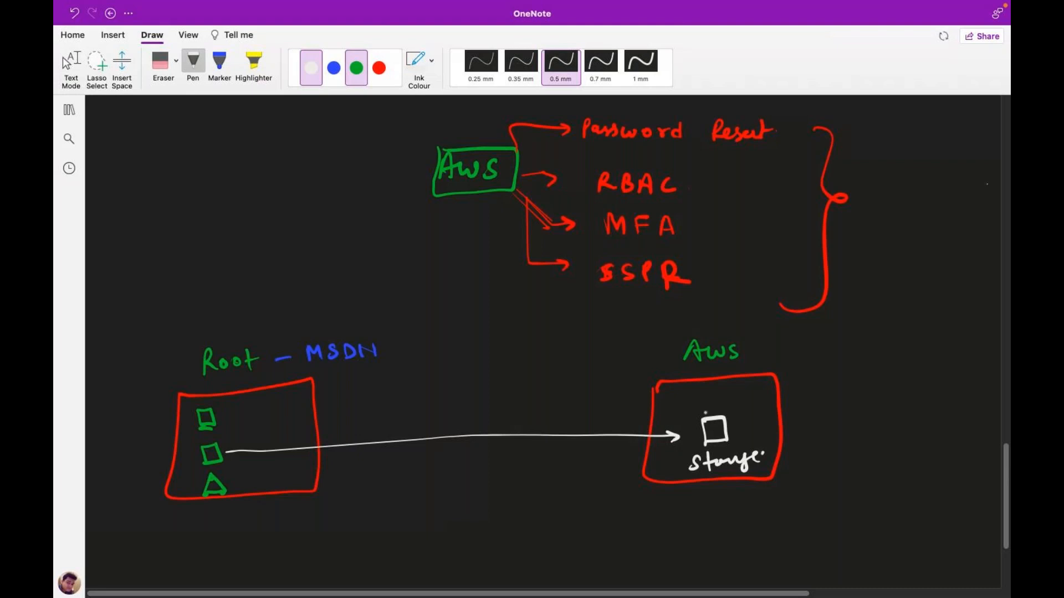
Step: Circle MSDN in white, curve a line from it to Aws, and draw a box around Aws
{"action": "left_click", "coordinate": [68, 62]}
{"action": "left_click", "coordinate": [334, 68]}
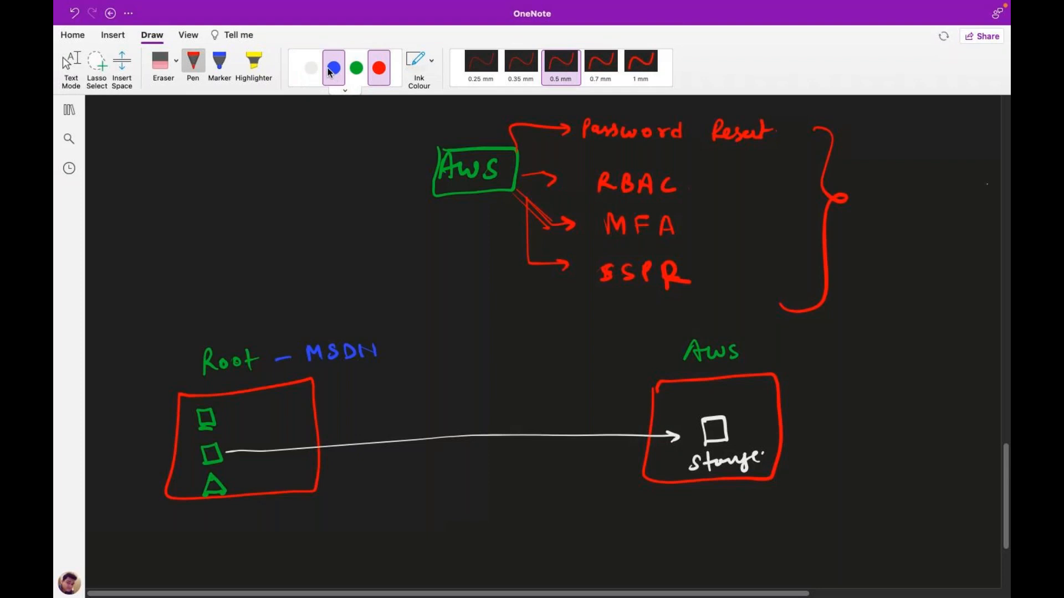
{"action": "mouse_move", "coordinate": [310, 333]}
{"action": "left_mouse_down"}
{"action": "mouse_move", "coordinate": [358, 374]}
{"action": "mouse_move", "coordinate": [312, 337]}
{"action": "left_mouse_up"}
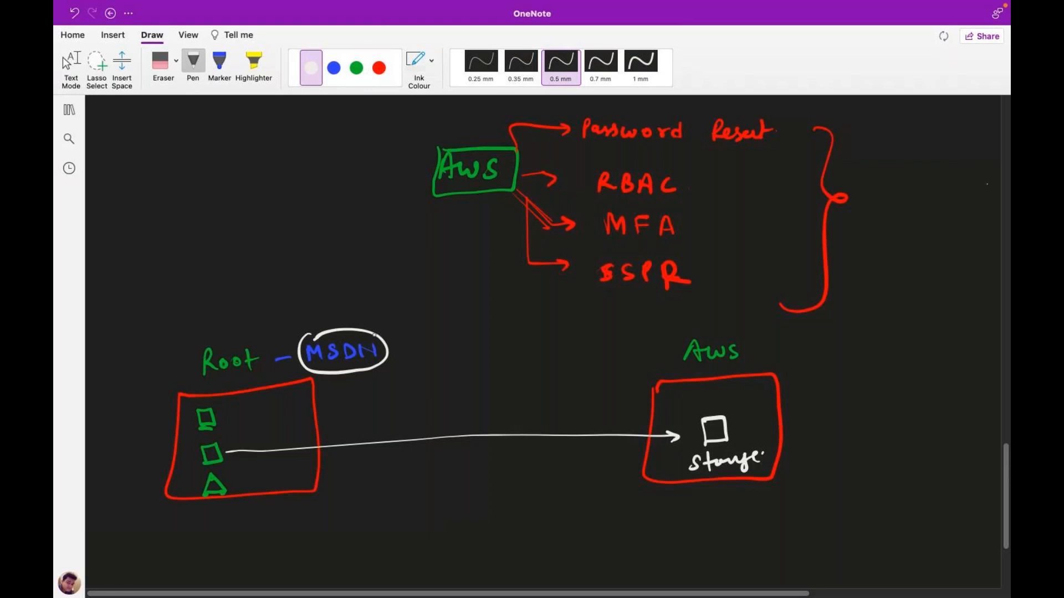
{"action": "mouse_move", "coordinate": [359, 327]}
{"action": "left_mouse_down"}
{"action": "mouse_move", "coordinate": [405, 305]}
{"action": "mouse_move", "coordinate": [560, 306]}
{"action": "mouse_move", "coordinate": [793, 353]}
{"action": "mouse_move", "coordinate": [744, 352]}
{"action": "mouse_move", "coordinate": [751, 344]}
{"action": "mouse_move", "coordinate": [749, 356]}
{"action": "left_mouse_up"}
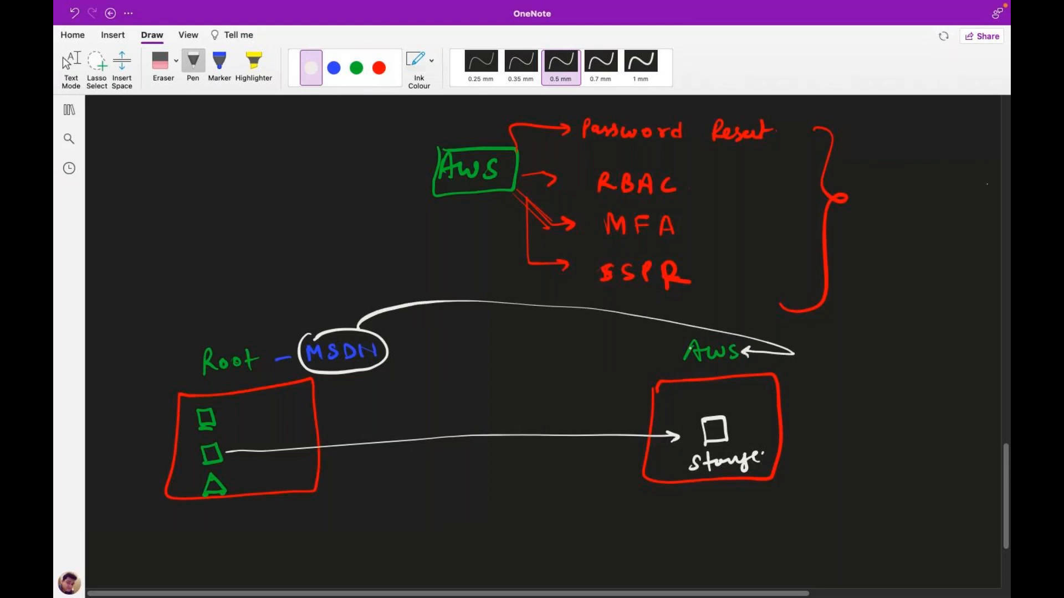
{"action": "mouse_move", "coordinate": [677, 340]}
{"action": "left_mouse_down"}
{"action": "mouse_move", "coordinate": [709, 366]}
{"action": "mouse_move", "coordinate": [748, 364]}
{"action": "mouse_move", "coordinate": [747, 336]}
{"action": "mouse_move", "coordinate": [675, 337]}
{"action": "left_mouse_up"}
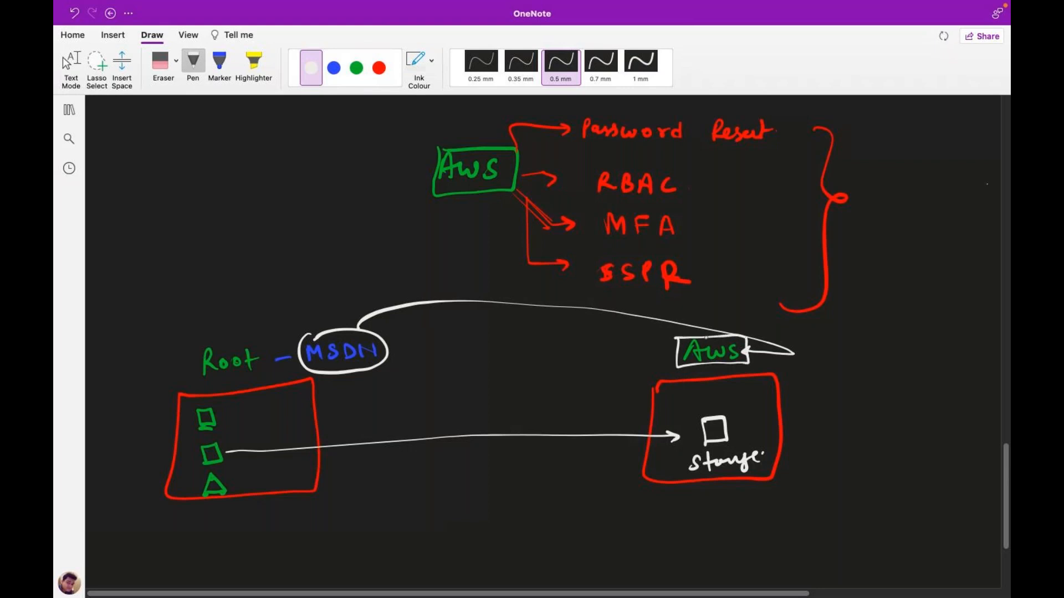
{"action": "key", "text": "Escape"}
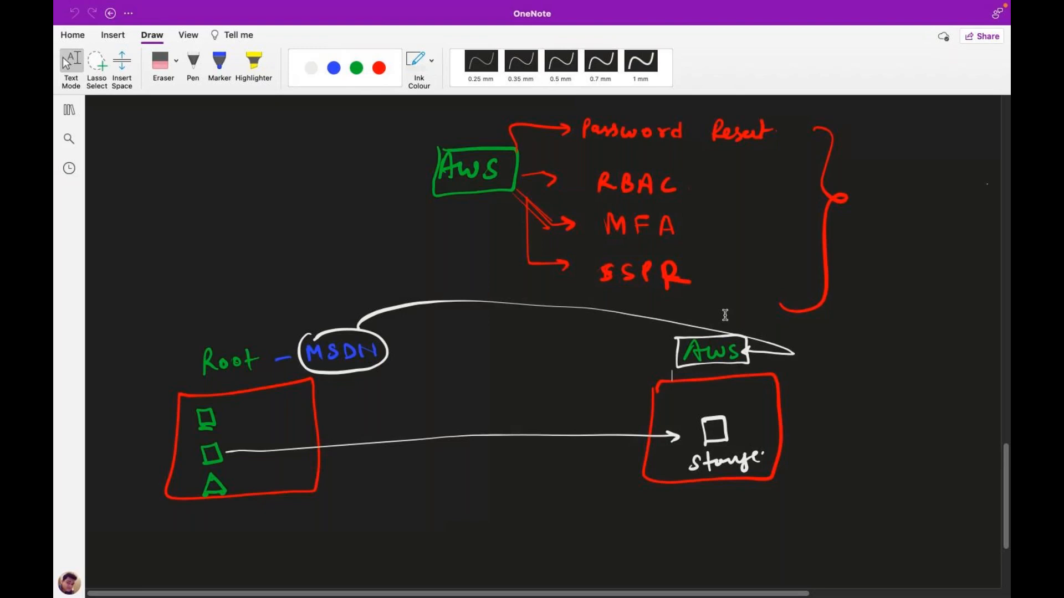
{"action": "left_click", "coordinate": [193, 65]}
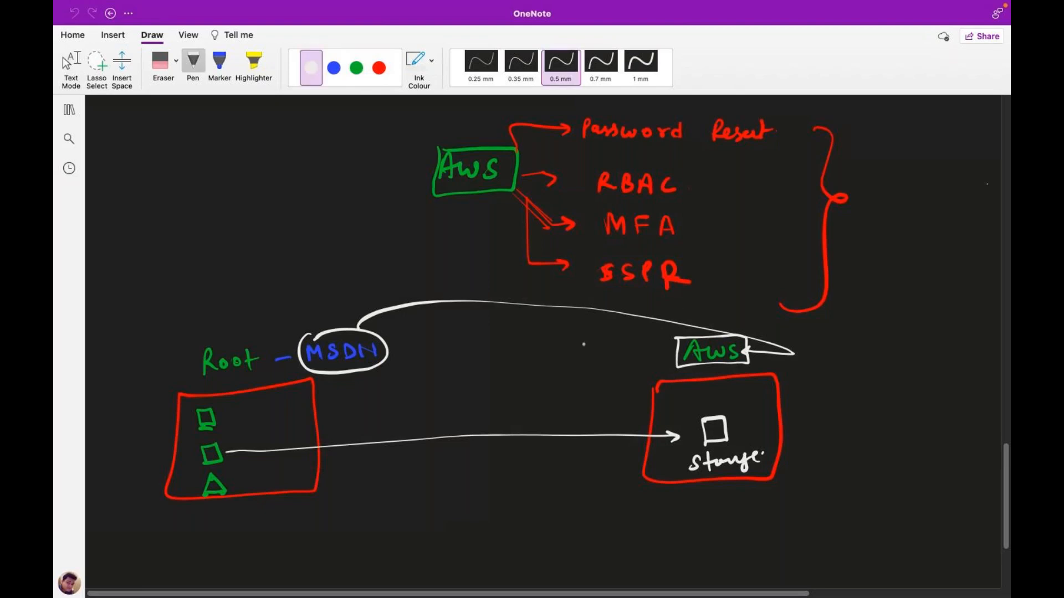
Step: In blue ink, write 'Sub-Del' and 'New sub Add' beside the storage box
{"action": "left_click", "coordinate": [335, 69]}
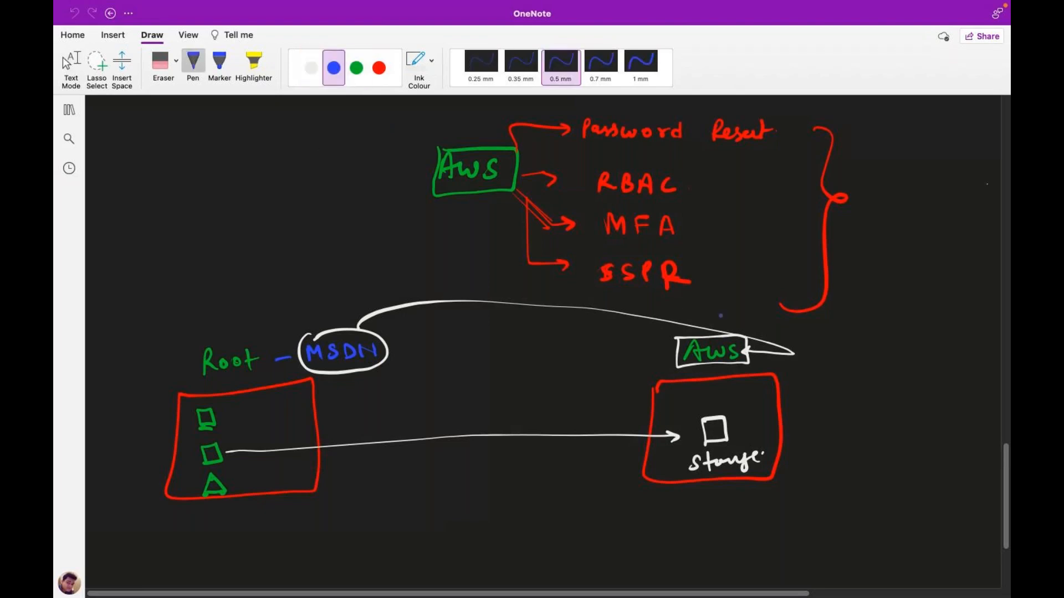
{"action": "mouse_move", "coordinate": [823, 374]}
{"action": "left_mouse_down"}
{"action": "mouse_move", "coordinate": [814, 386]}
{"action": "mouse_move", "coordinate": [873, 387]}
{"action": "left_mouse_up"}
{"action": "left_click", "coordinate": [875, 378]}
{"action": "left_click_drag", "start_coordinate": [874, 372], "coordinate": [874, 387]}
{"action": "left_click_drag", "start_coordinate": [893, 377], "coordinate": [895, 383]}
{"action": "left_click_drag", "start_coordinate": [898, 366], "coordinate": [903, 390]}
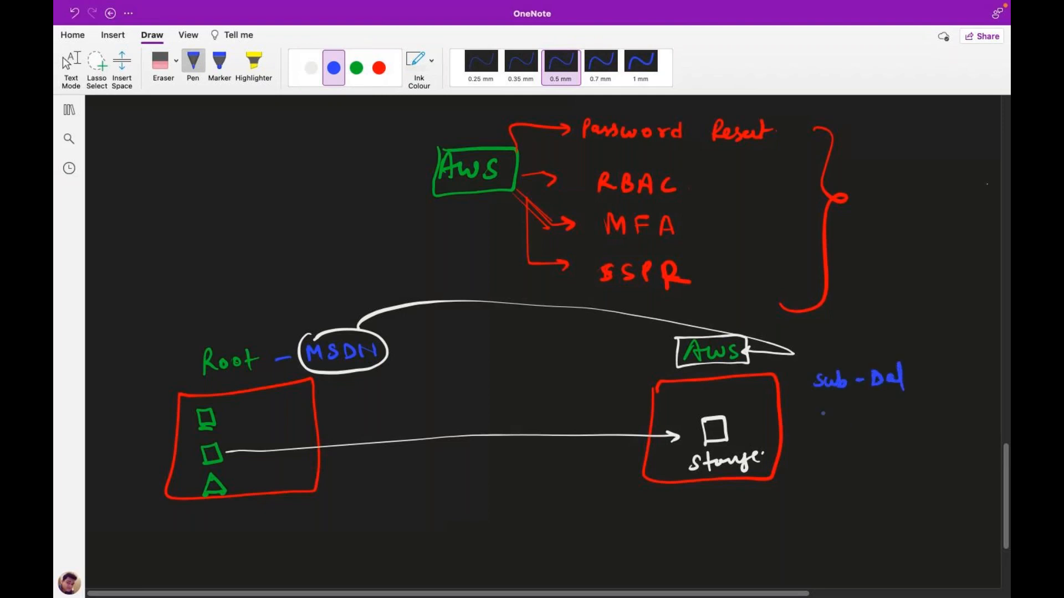
{"action": "mouse_move", "coordinate": [822, 407]}
{"action": "left_mouse_down"}
{"action": "mouse_move", "coordinate": [823, 424]}
{"action": "mouse_move", "coordinate": [838, 405]}
{"action": "mouse_move", "coordinate": [852, 422]}
{"action": "mouse_move", "coordinate": [872, 410]}
{"action": "mouse_move", "coordinate": [884, 422]}
{"action": "mouse_move", "coordinate": [924, 424]}
{"action": "left_mouse_up"}
{"action": "mouse_move", "coordinate": [936, 407]}
{"action": "left_mouse_down"}
{"action": "mouse_move", "coordinate": [937, 423]}
{"action": "mouse_move", "coordinate": [953, 424]}
{"action": "left_mouse_up"}
{"action": "left_click_drag", "start_coordinate": [973, 401], "coordinate": [965, 423]}
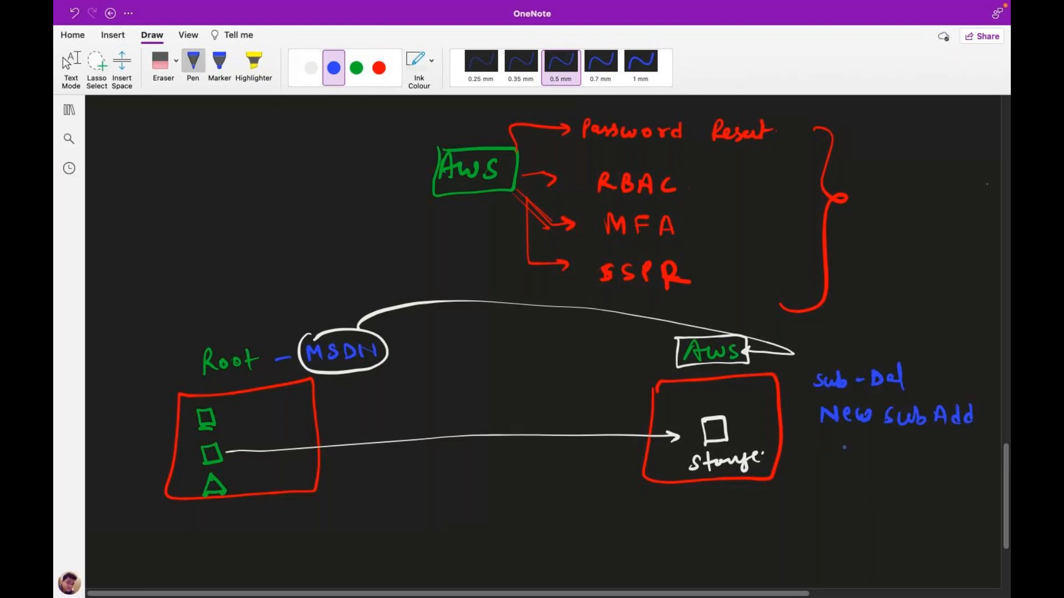
Step: Add 'Billing' and 'invoic' to the blue list with a bracket line on its right
{"action": "left_click_drag", "start_coordinate": [824, 446], "coordinate": [826, 461]}
{"action": "left_click_drag", "start_coordinate": [842, 450], "coordinate": [867, 458]}
{"action": "mouse_move", "coordinate": [874, 449]}
{"action": "left_mouse_down"}
{"action": "mouse_move", "coordinate": [877, 460]}
{"action": "mouse_move", "coordinate": [909, 460]}
{"action": "mouse_move", "coordinate": [904, 482]}
{"action": "left_mouse_up"}
{"action": "left_click", "coordinate": [928, 456]}
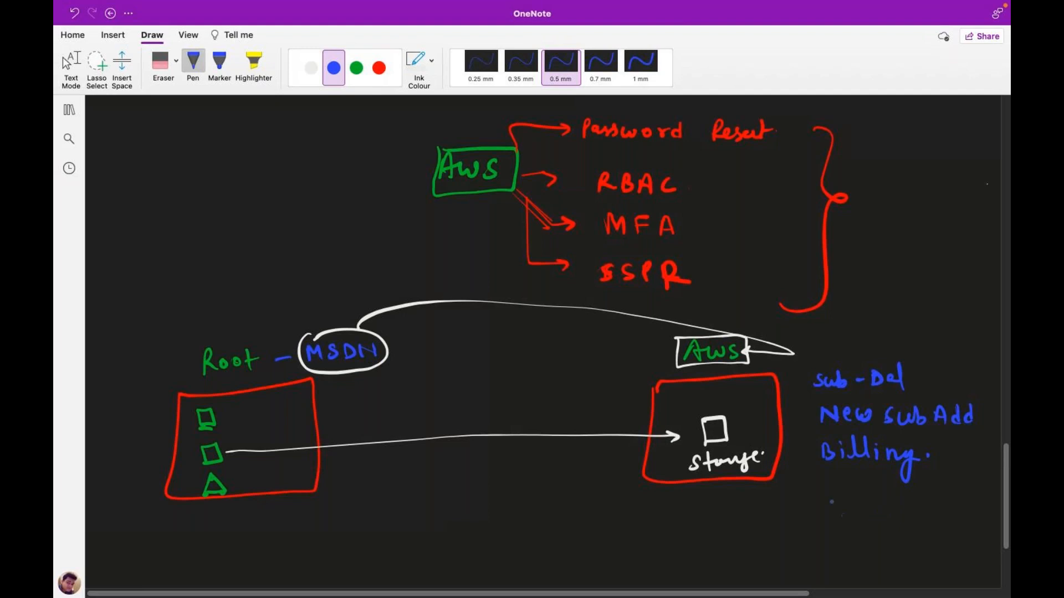
{"action": "mouse_move", "coordinate": [829, 490]}
{"action": "left_mouse_down"}
{"action": "mouse_move", "coordinate": [829, 507]}
{"action": "mouse_move", "coordinate": [868, 501]}
{"action": "left_mouse_up"}
{"action": "left_click", "coordinate": [875, 502]}
{"action": "left_click_drag", "start_coordinate": [879, 503], "coordinate": [911, 513]}
{"action": "mouse_move", "coordinate": [937, 362]}
{"action": "left_mouse_down"}
{"action": "mouse_move", "coordinate": [978, 359]}
{"action": "mouse_move", "coordinate": [972, 533]}
{"action": "mouse_move", "coordinate": [939, 542]}
{"action": "left_mouse_up"}
{"action": "left_click_drag", "start_coordinate": [823, 531], "coordinate": [823, 533]}
{"action": "mouse_move", "coordinate": [824, 536]}
{"action": "left_mouse_down"}
{"action": "mouse_move", "coordinate": [855, 546]}
{"action": "mouse_move", "coordinate": [888, 530]}
{"action": "left_mouse_up"}
Step: Add 'New user', bracket the list on the left, and mark it 'X Not' and 'Allow' above
{"action": "left_click", "coordinate": [846, 544]}
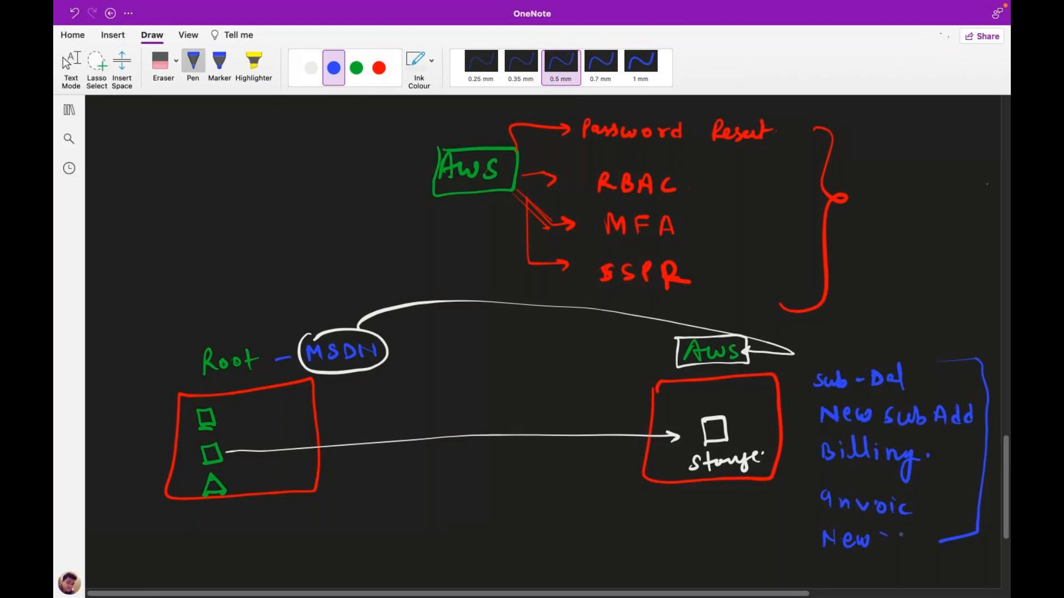
{"action": "left_click_drag", "start_coordinate": [899, 531], "coordinate": [904, 545]}
{"action": "left_click_drag", "start_coordinate": [913, 539], "coordinate": [932, 531]}
{"action": "mouse_move", "coordinate": [810, 367]}
{"action": "left_mouse_down"}
{"action": "mouse_move", "coordinate": [798, 529]}
{"action": "mouse_move", "coordinate": [826, 551]}
{"action": "left_mouse_up"}
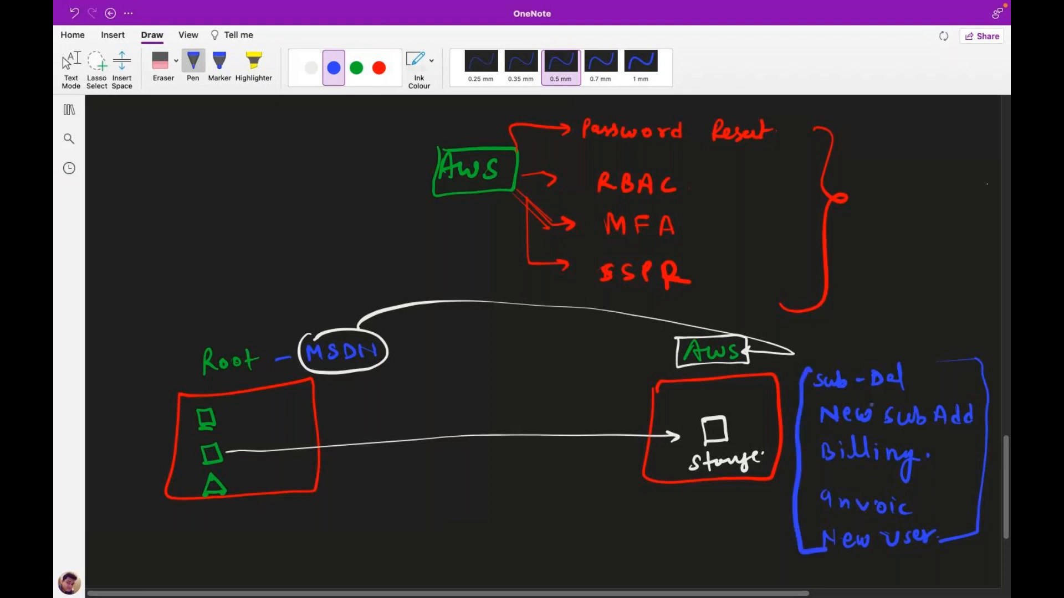
{"action": "left_click_drag", "start_coordinate": [853, 317], "coordinate": [883, 332]}
{"action": "left_click_drag", "start_coordinate": [876, 312], "coordinate": [859, 353]}
{"action": "mouse_move", "coordinate": [904, 321]}
{"action": "left_mouse_down"}
{"action": "mouse_move", "coordinate": [924, 313]}
{"action": "mouse_move", "coordinate": [905, 339]}
{"action": "mouse_move", "coordinate": [929, 317]}
{"action": "mouse_move", "coordinate": [942, 332]}
{"action": "left_mouse_up"}
{"action": "left_click_drag", "start_coordinate": [939, 321], "coordinate": [952, 318]}
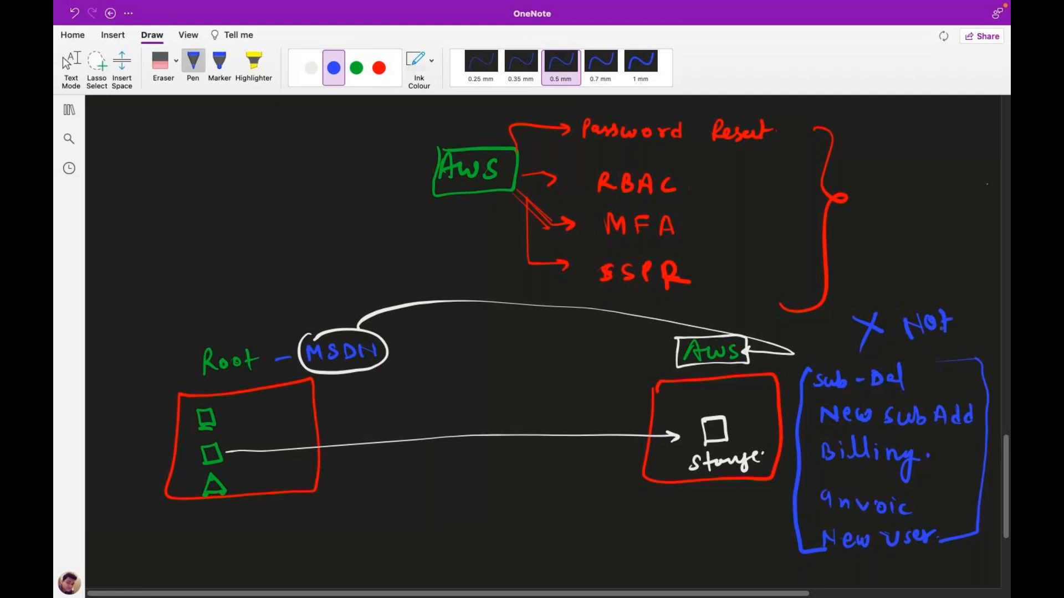
{"action": "mouse_move", "coordinate": [896, 300]}
{"action": "left_mouse_down"}
{"action": "mouse_move", "coordinate": [924, 277]}
{"action": "mouse_move", "coordinate": [973, 280]}
{"action": "left_mouse_up"}
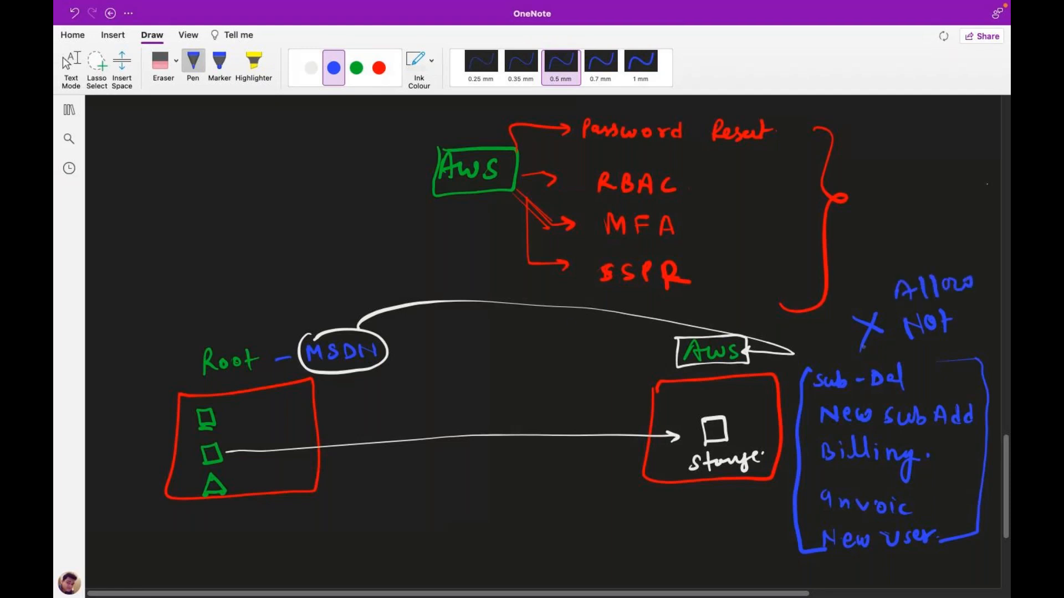
Step: Write 'VM' and 'Storage' in green ink under the AWS box, then return to the Azure portal
{"action": "left_click", "coordinate": [357, 67]}
{"action": "mouse_move", "coordinate": [641, 504]}
{"action": "left_mouse_down"}
{"action": "mouse_move", "coordinate": [680, 507]}
{"action": "mouse_move", "coordinate": [645, 546]}
{"action": "mouse_move", "coordinate": [719, 537]}
{"action": "left_mouse_up"}
{"action": "mouse_move", "coordinate": [664, 563]}
{"action": "left_mouse_down"}
{"action": "mouse_move", "coordinate": [680, 562]}
{"action": "mouse_move", "coordinate": [672, 575]}
{"action": "mouse_move", "coordinate": [733, 564]}
{"action": "mouse_move", "coordinate": [667, 578]}
{"action": "left_mouse_up"}
{"action": "key", "text": "Escape"}
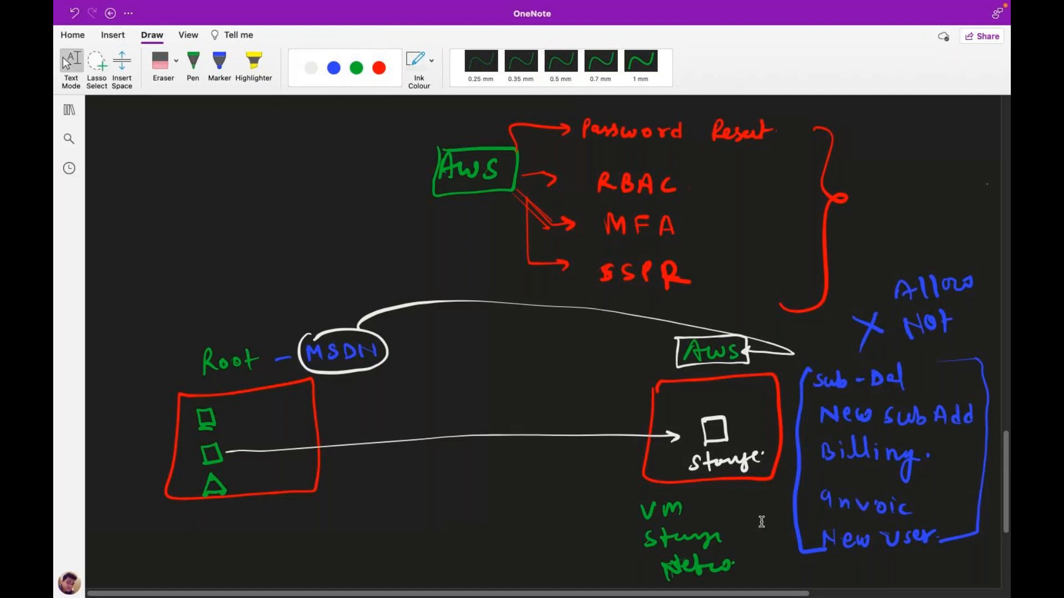
{"action": "key", "text": "super+Tab"}
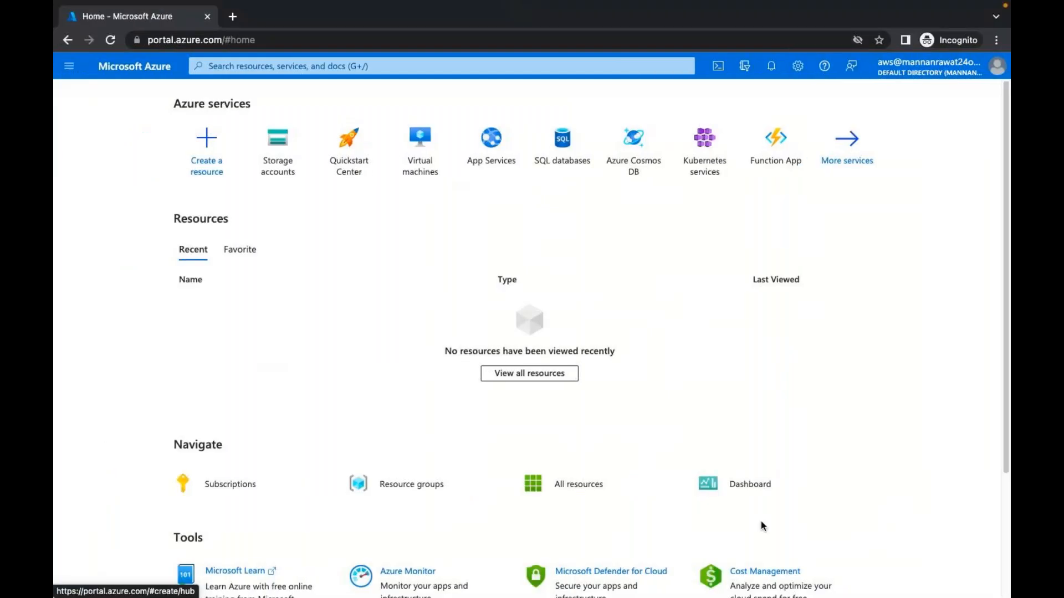
Step: On the aws user's page, check Groups, Licenses (none assigned), Applications, then Devices
{"action": "key", "text": "ctrl+Left"}
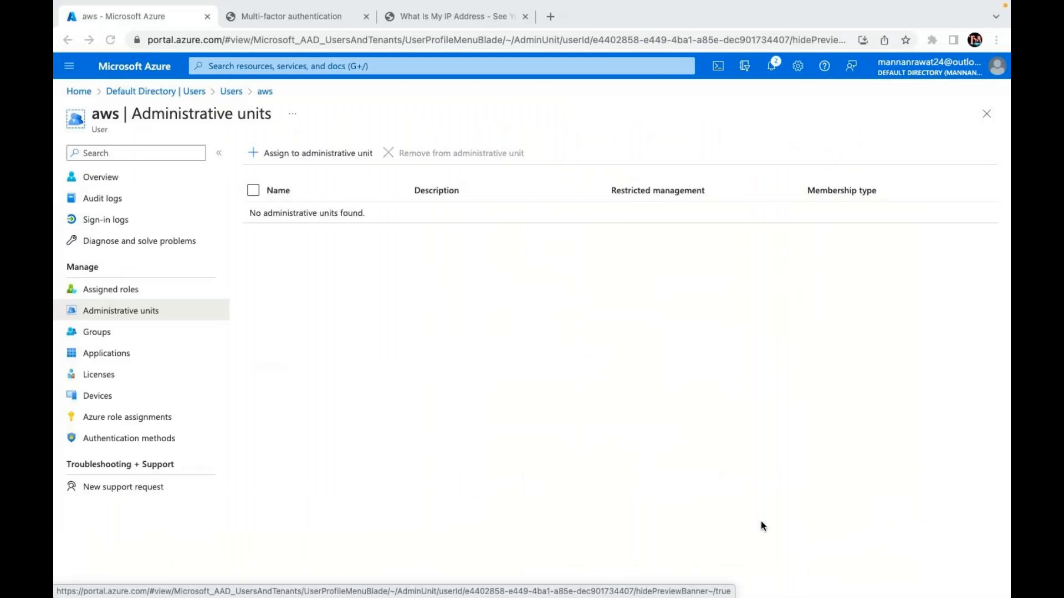
{"action": "key", "text": "ctrl+Left"}
{"action": "left_click", "coordinate": [86, 331]}
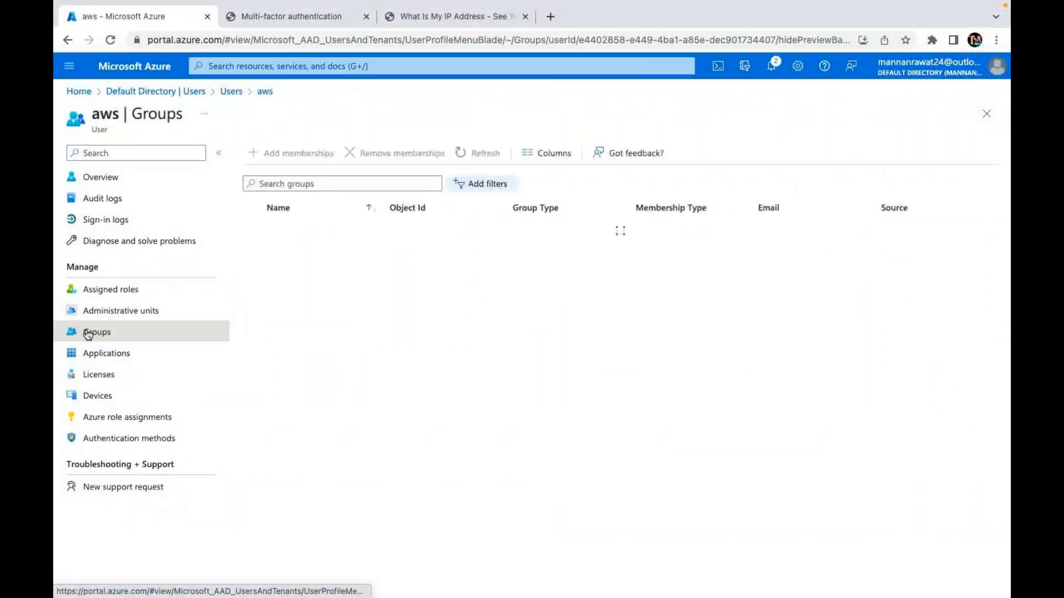
{"action": "left_click", "coordinate": [124, 372]}
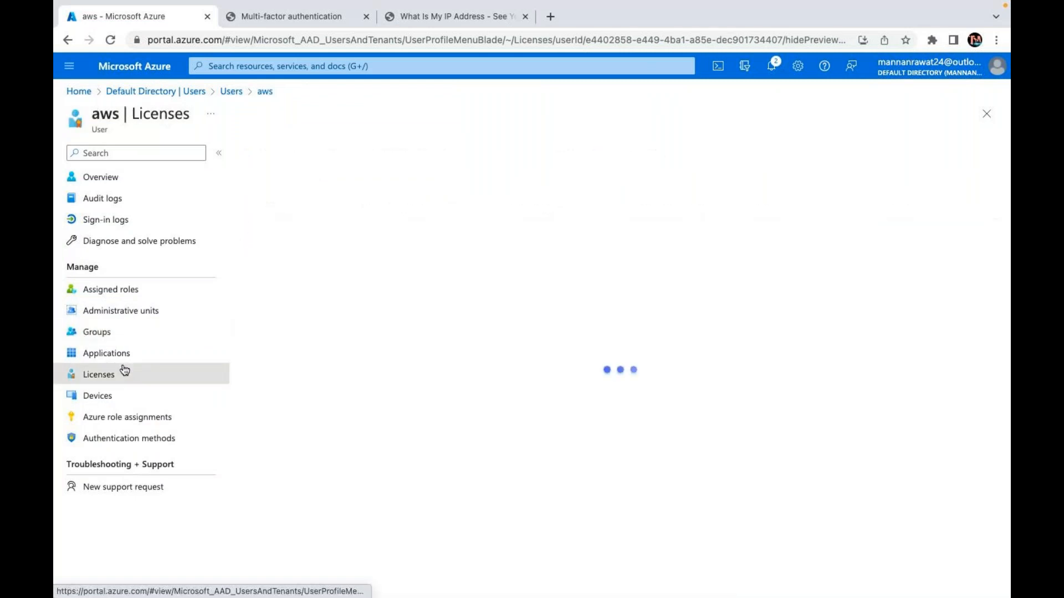
{"action": "left_click", "coordinate": [118, 353]}
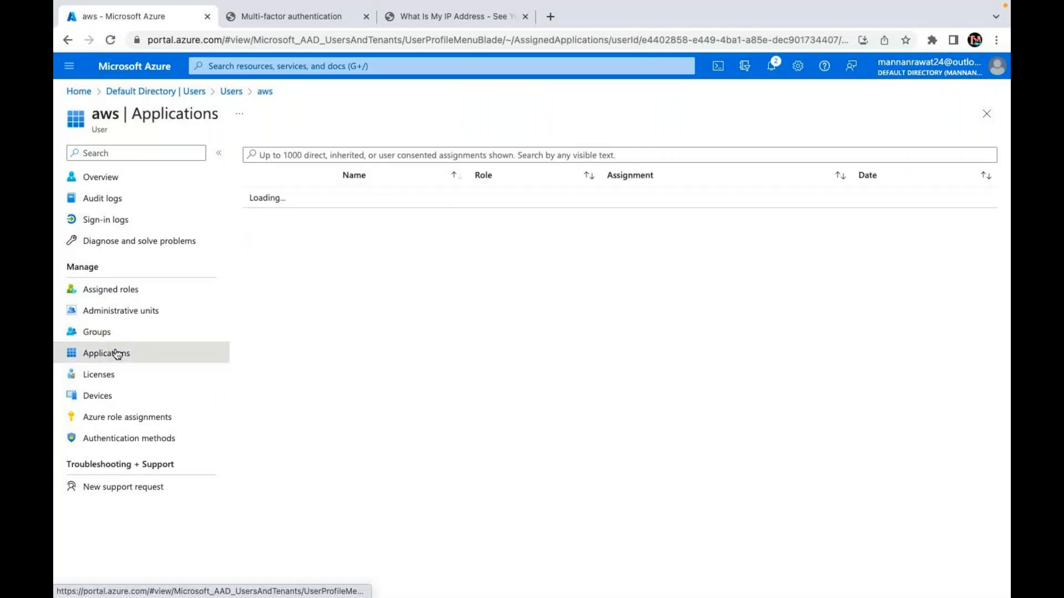
{"action": "left_click", "coordinate": [105, 382]}
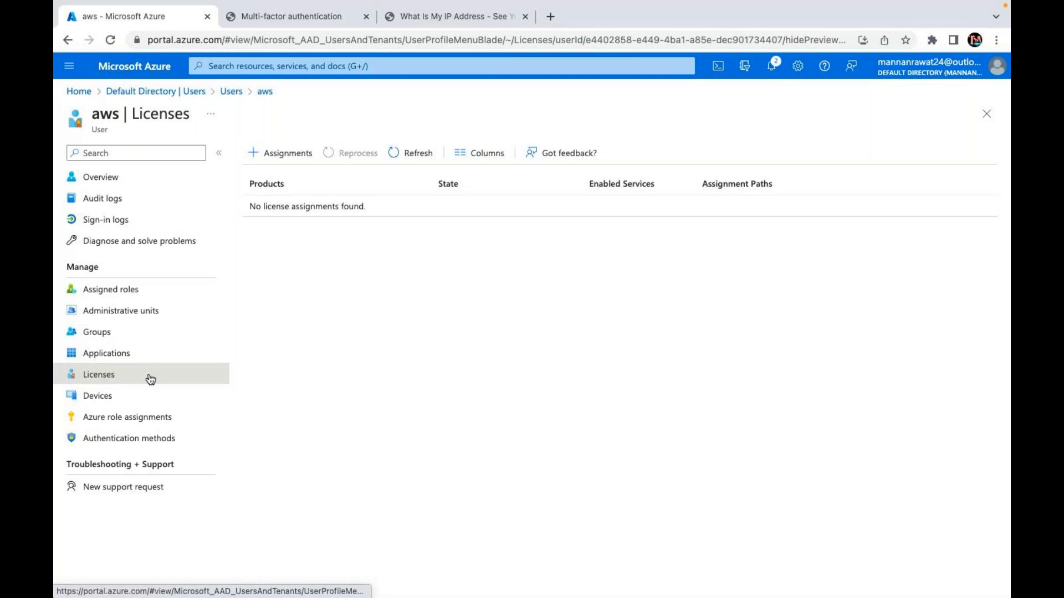
{"action": "left_click", "coordinate": [102, 405]}
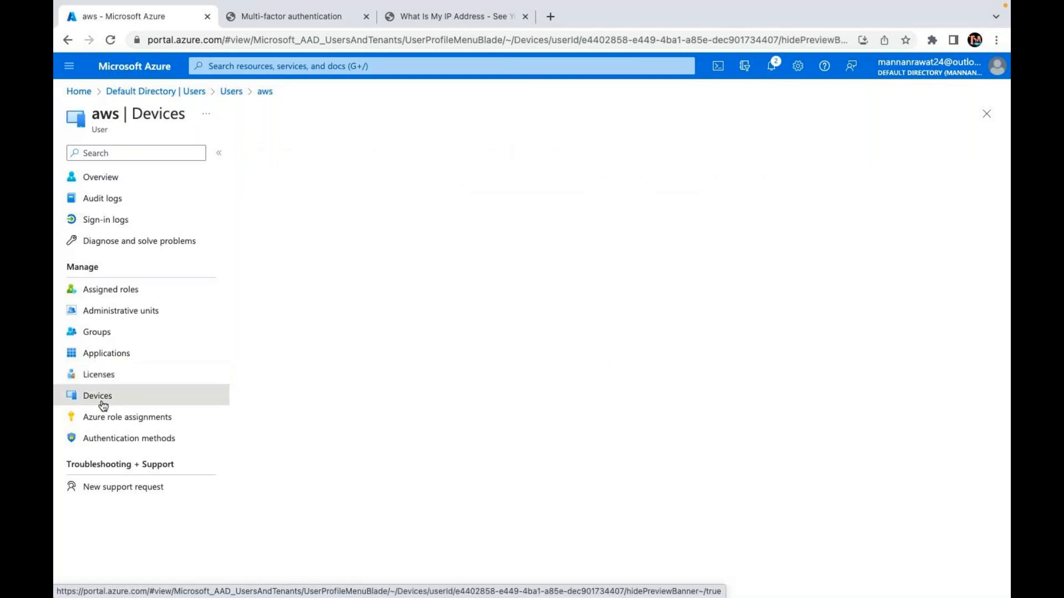